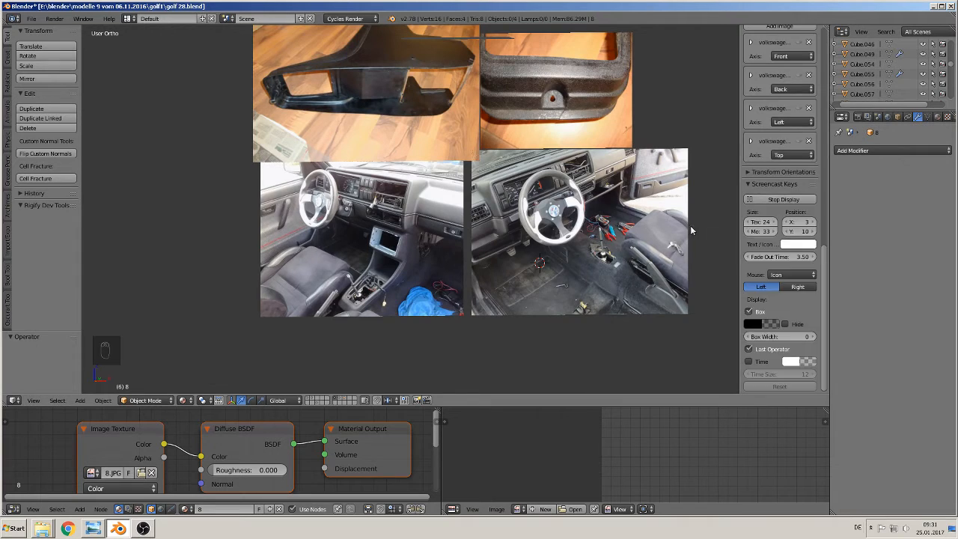
Add a cube mesh at the 3D cursor below the reference photos.
key("n")
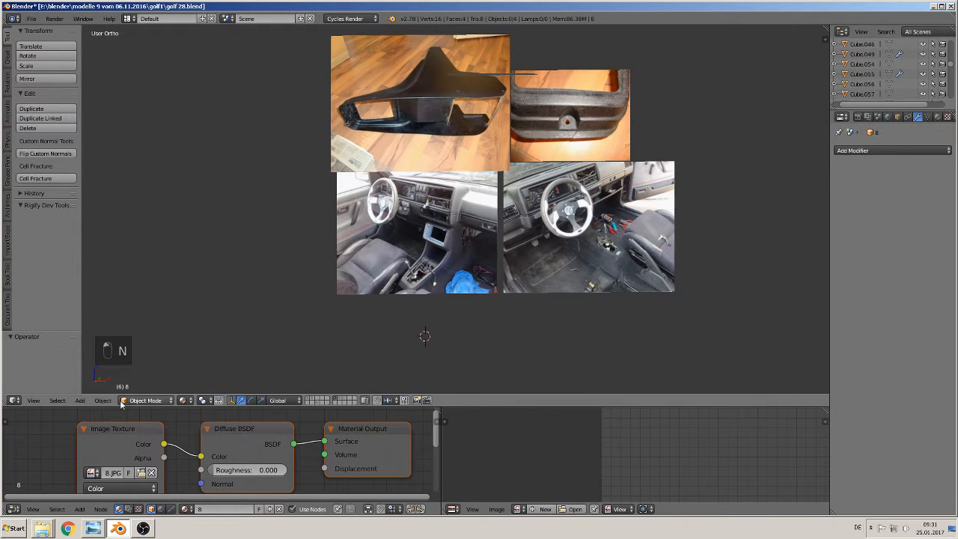
left_click(79, 400)
mouse_move(89, 389)
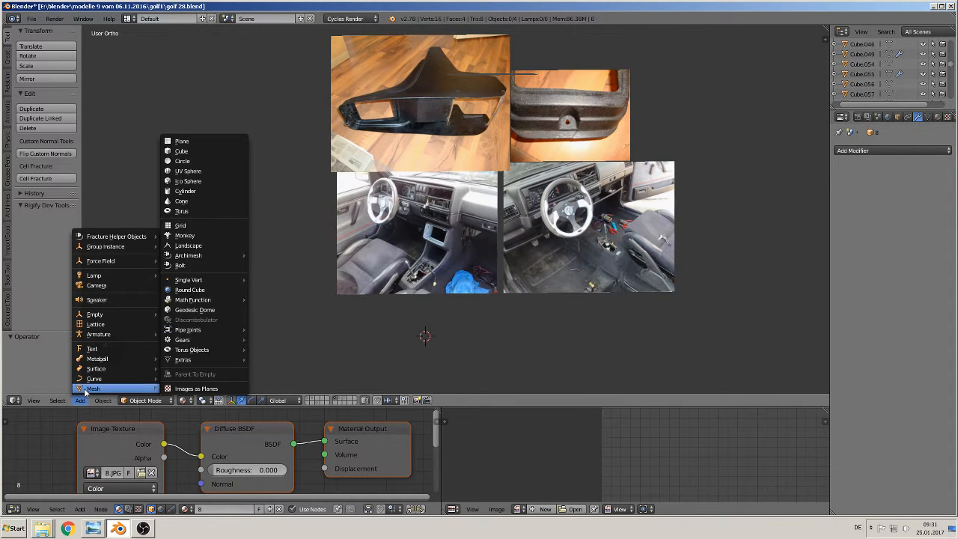
left_click(181, 151)
scroll(425, 284, "up", 2)
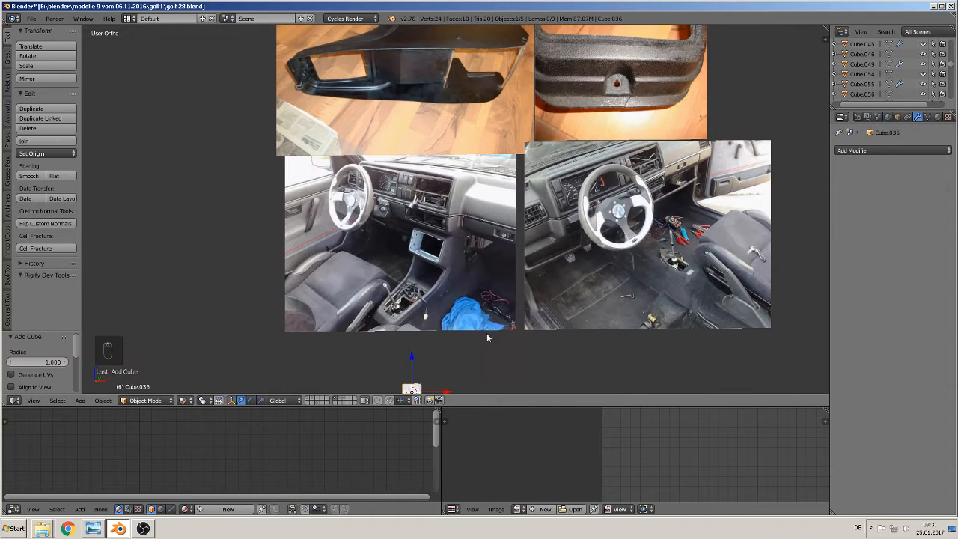
Stretch the cube along the X axis by a factor of about 3.74.
scroll(453, 323, "down", 1)
key("s")
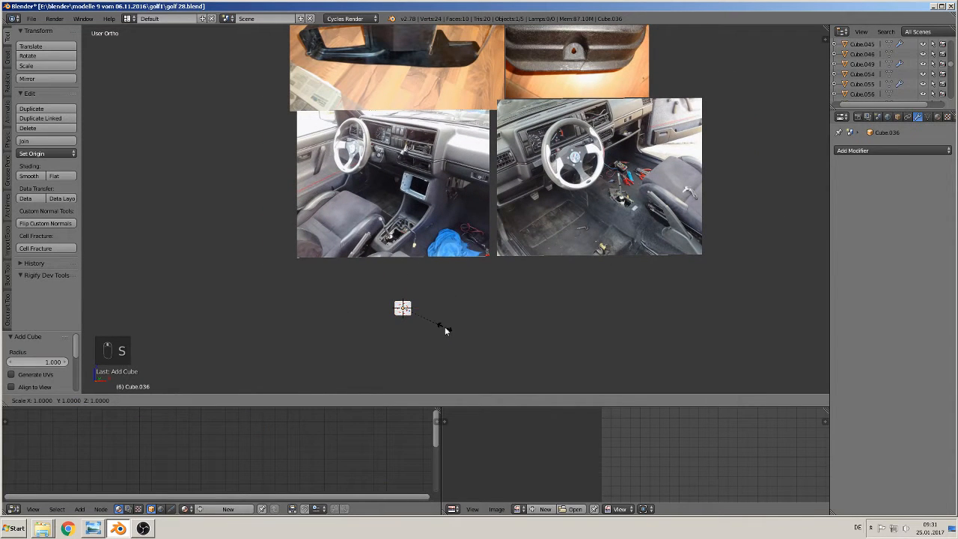
right_click(479, 330)
key("s")
key("x")
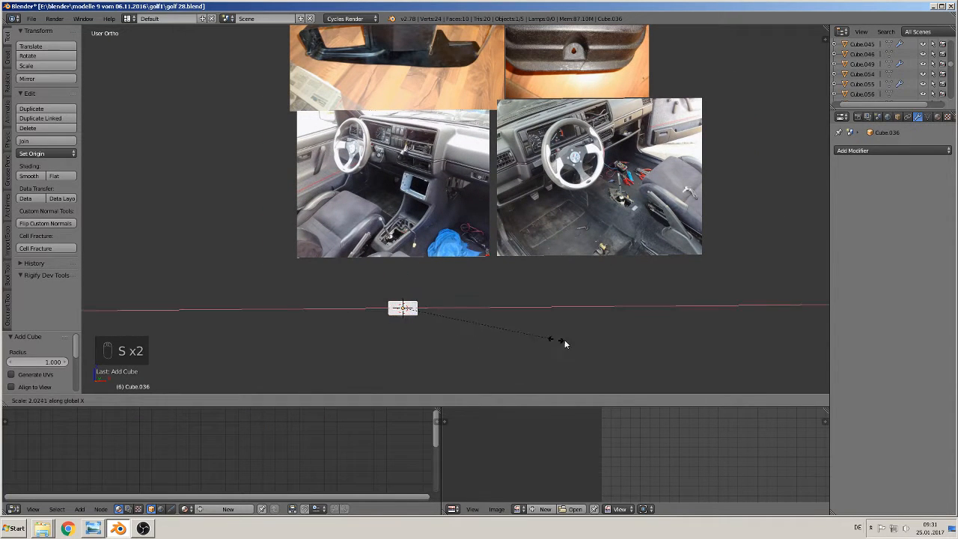
left_click(677, 354)
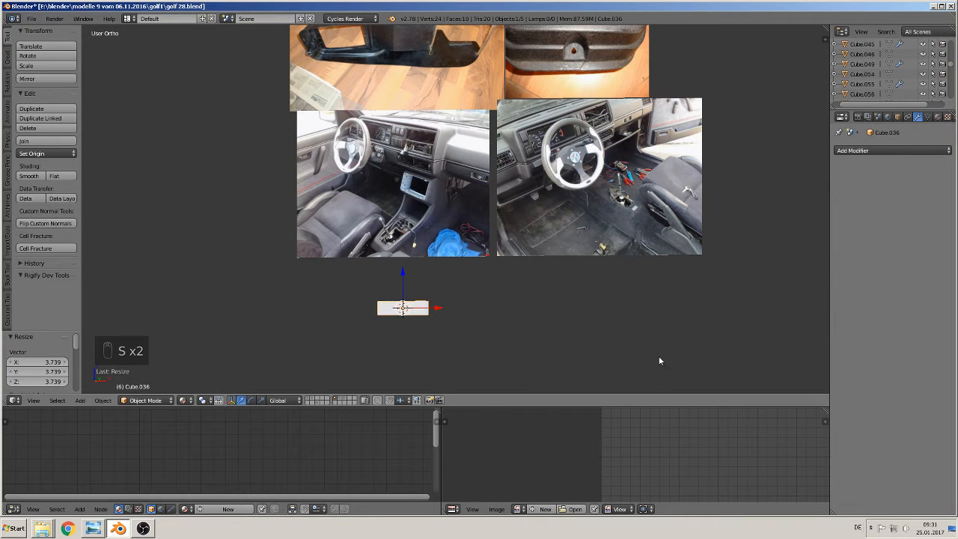
Extrude the +X end face of the stretched cube outward along X to add a short segment.
scroll(459, 352, "up", 4)
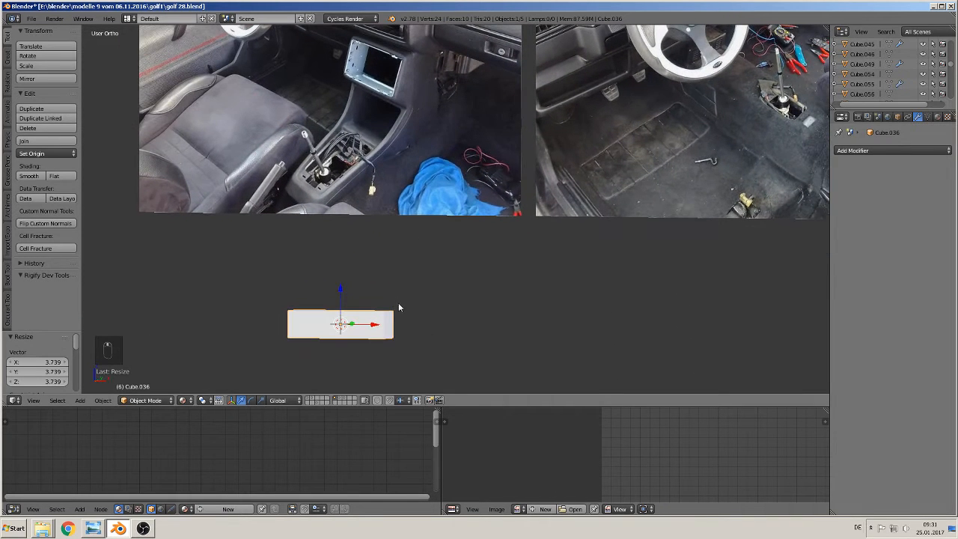
key("Tab")
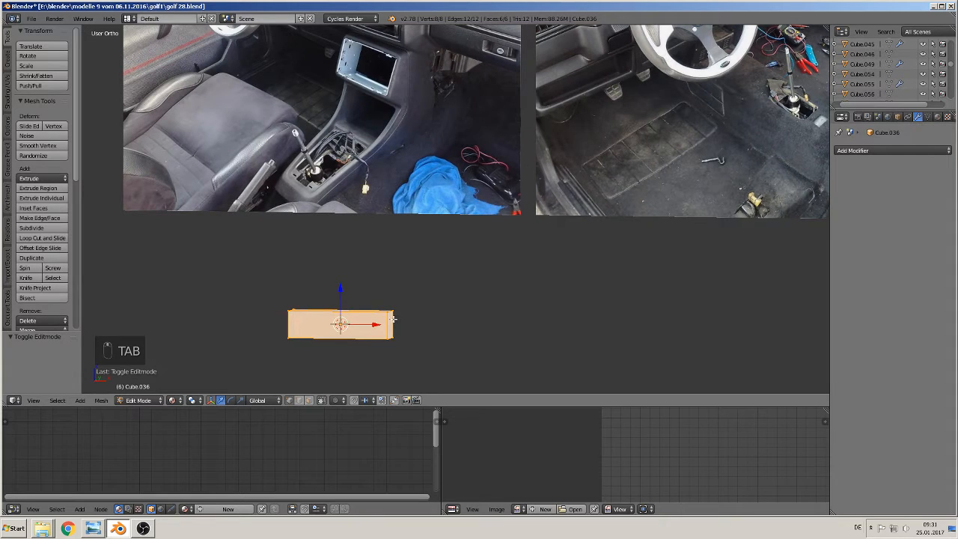
right_click(388, 327)
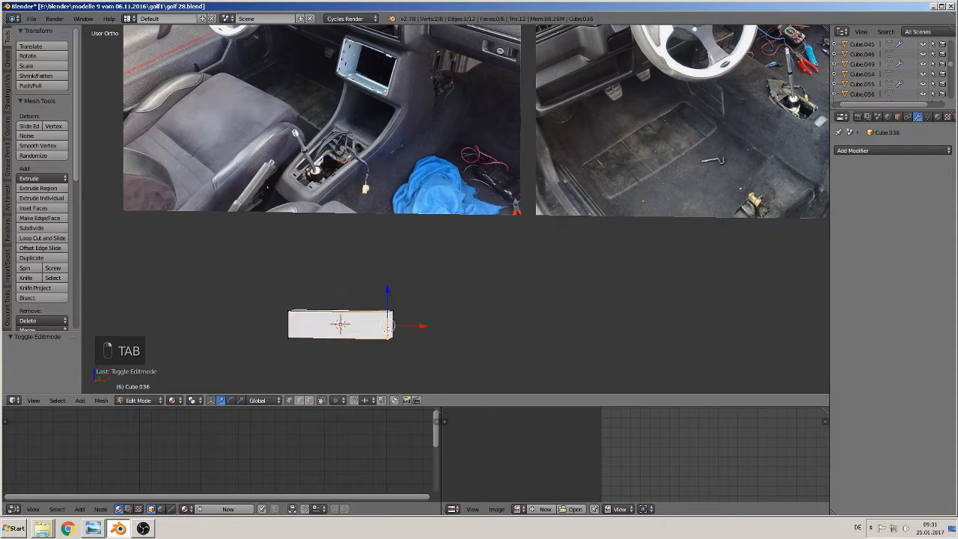
key("e")
right_click(409, 330)
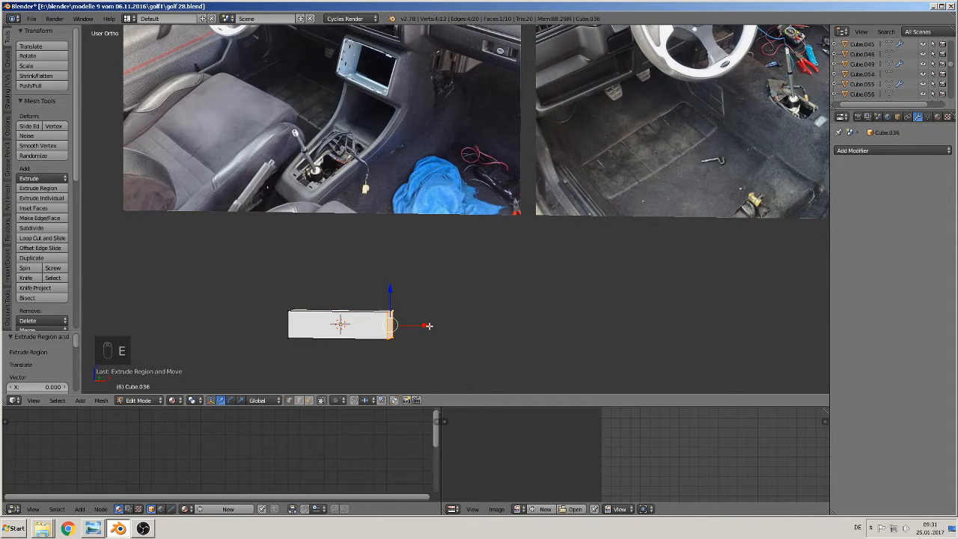
key("g")
key("x")
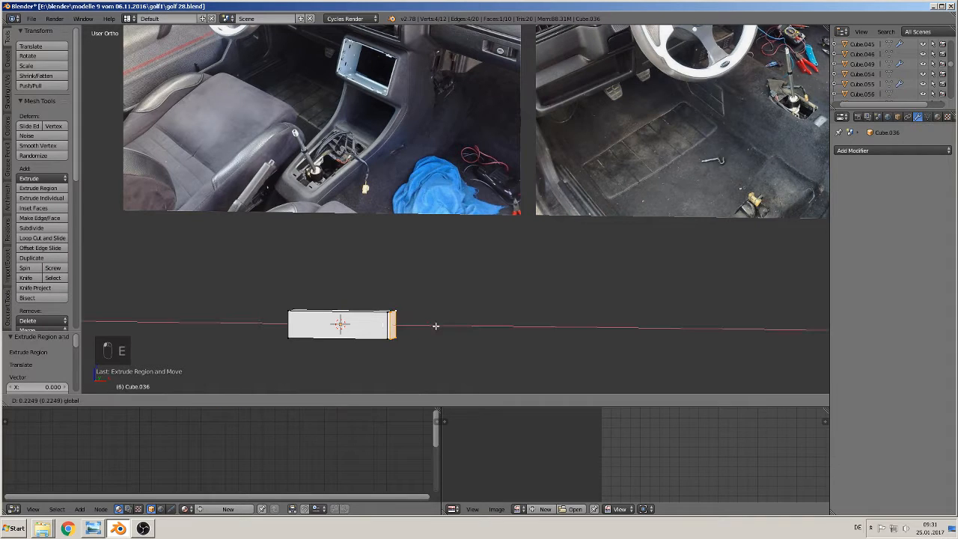
left_click(465, 327)
Raise the top edge at the new segment's seam about 1.21 and its outer top edge about 1.18 along Z.
key("a")
right_click(387, 311)
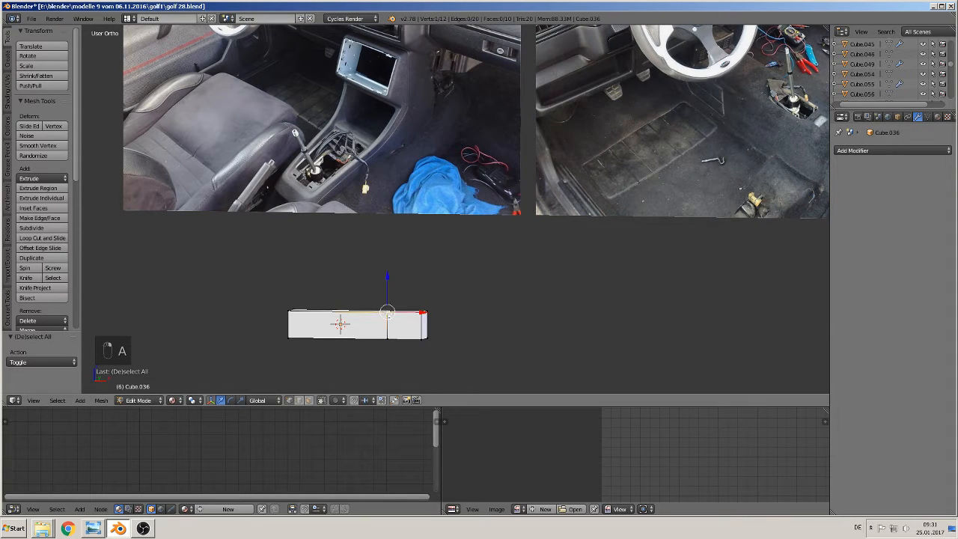
key("g")
key("z")
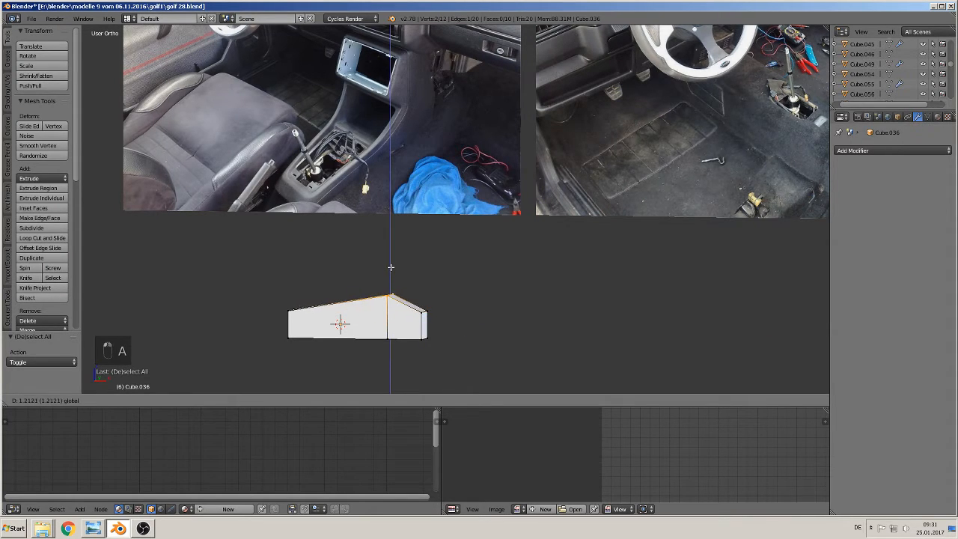
left_click(393, 271)
right_click(425, 308)
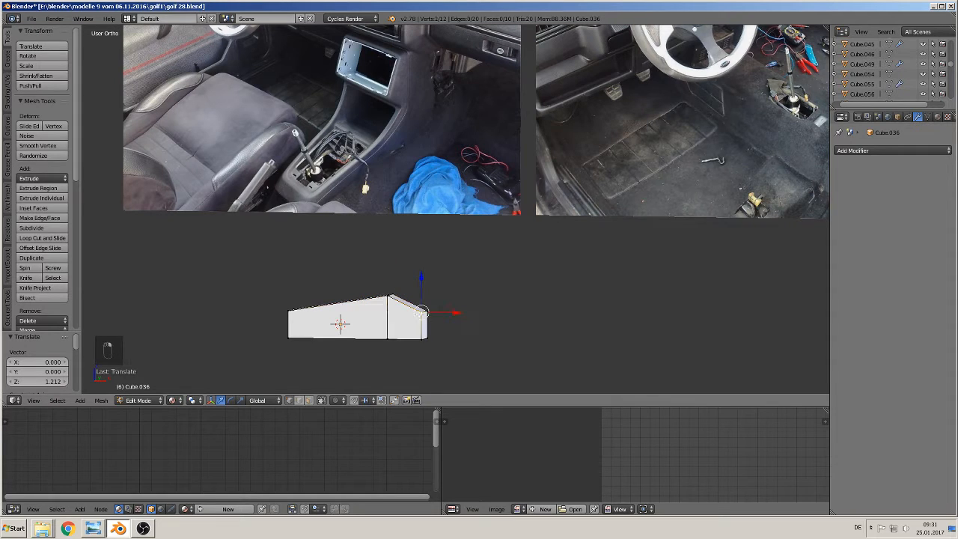
key("g")
key("z")
left_click(426, 272)
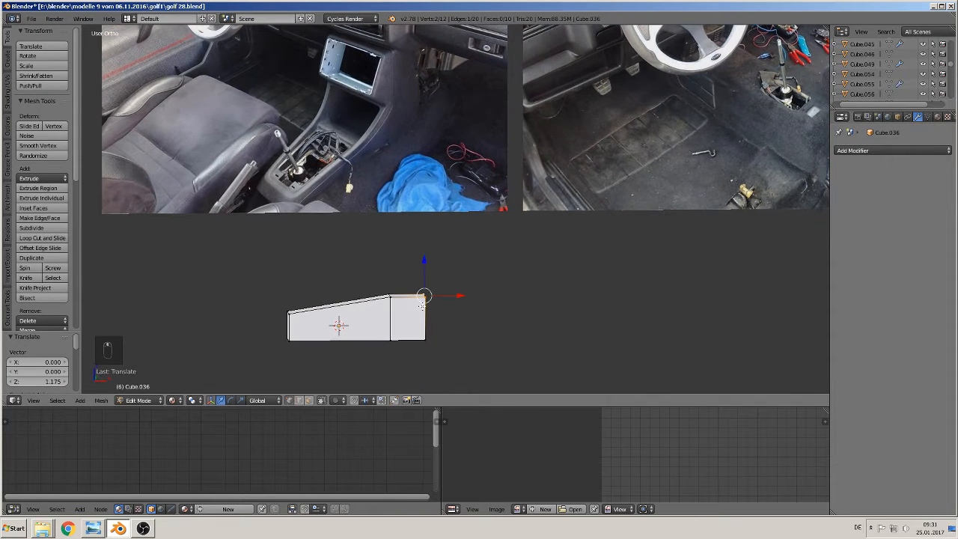
Extrude the top face of the short end segment upward by about 2.4 along Z.
scroll(421, 305, "up", 1)
key("a")
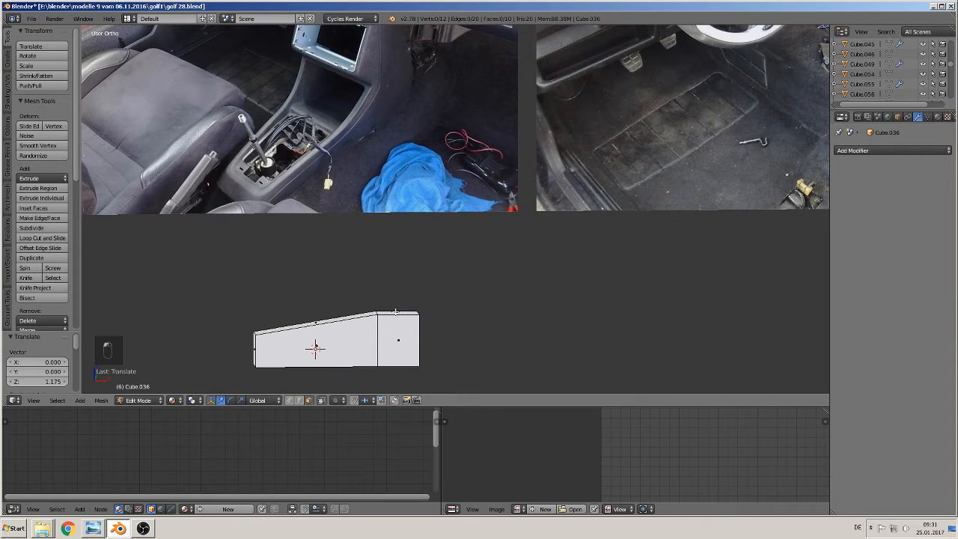
right_click(396, 312)
key("e")
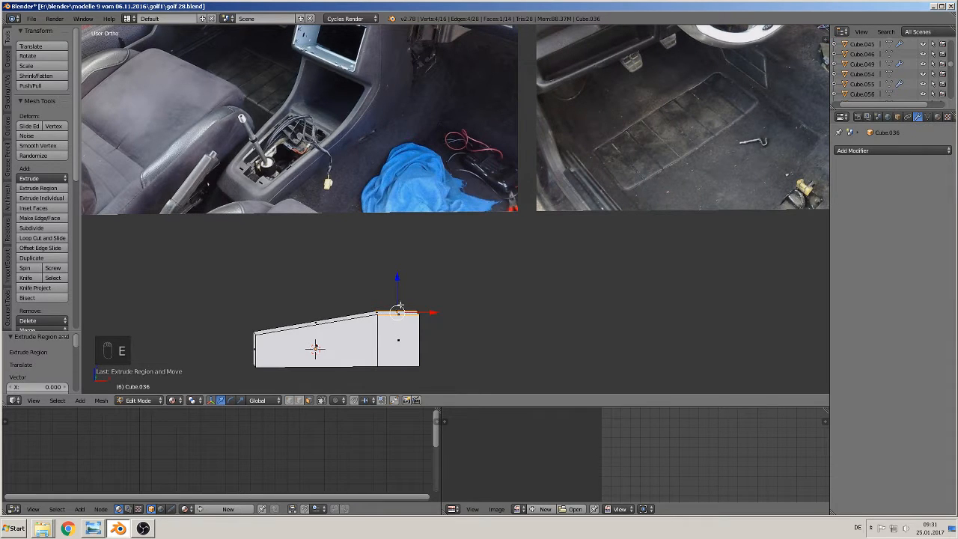
left_click(400, 244)
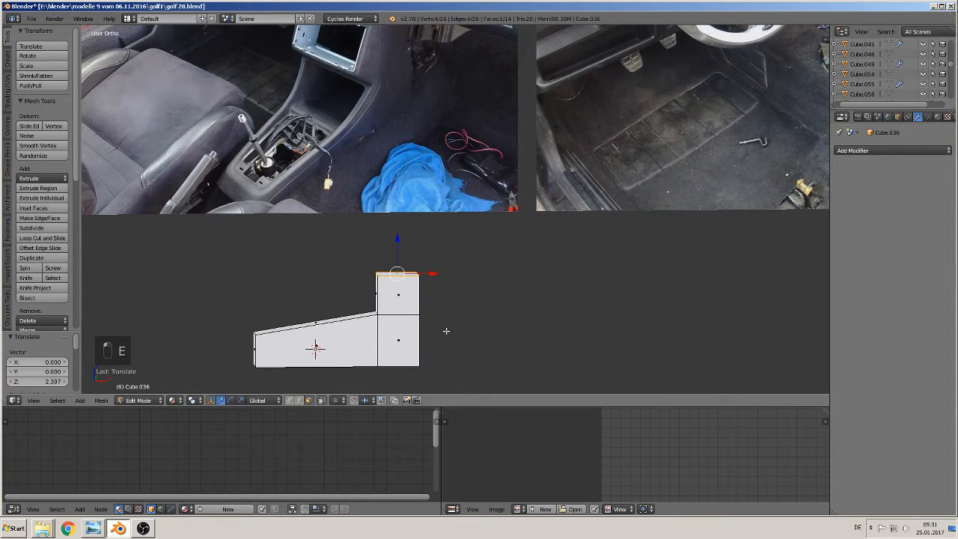
Slant the raised block's front by moving its upper front edge about 0.61 along X.
middle_click_drag(447, 331, 513, 346, "shift")
key("Tab")
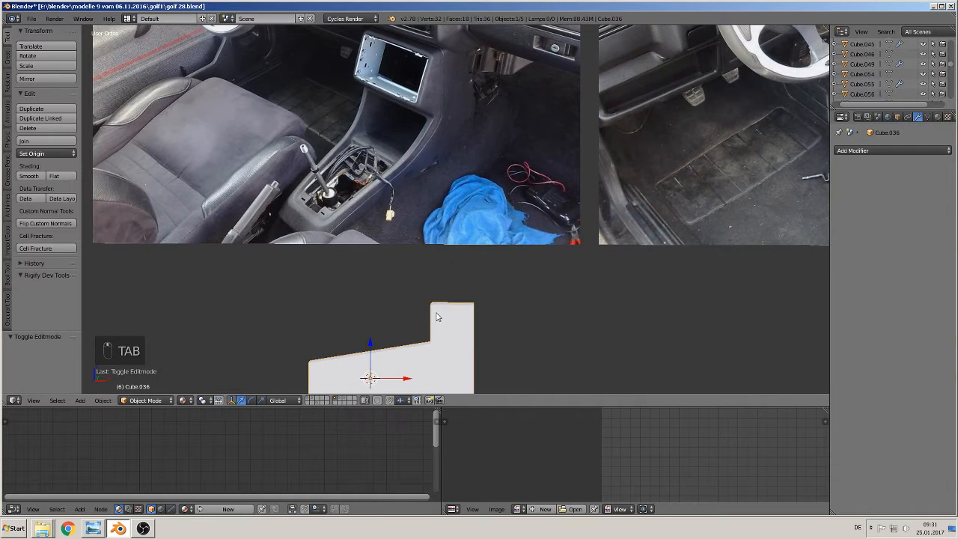
key("Tab")
left_click(290, 401)
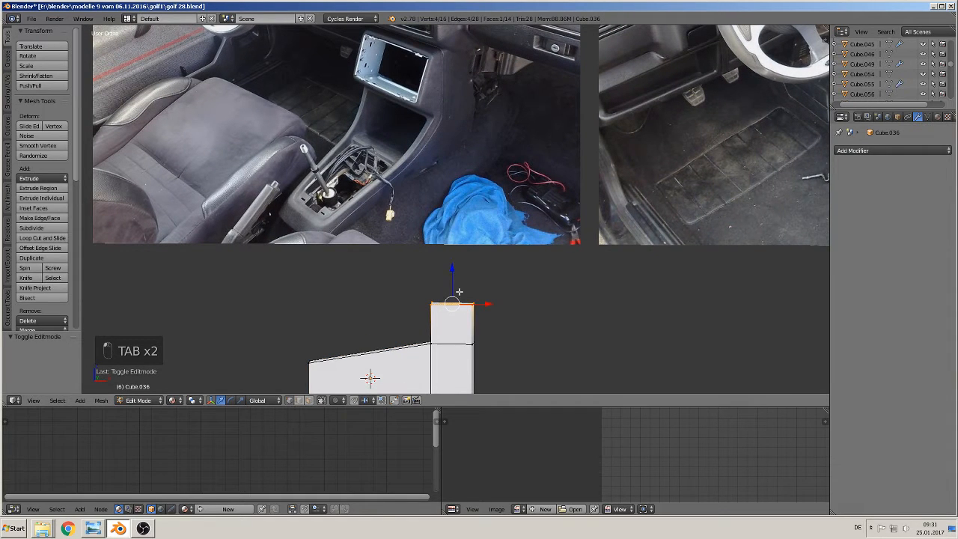
right_click(428, 306)
right_click(434, 301, "shift")
left_click_drag(466, 304, 475, 306)
Extrude the two stacked faces at the tall end outward along X to lengthen the console's rear block.
middle_click_drag(532, 343, 402, 260, "shift")
right_click(380, 285, "shift")
right_click(392, 258, "shift")
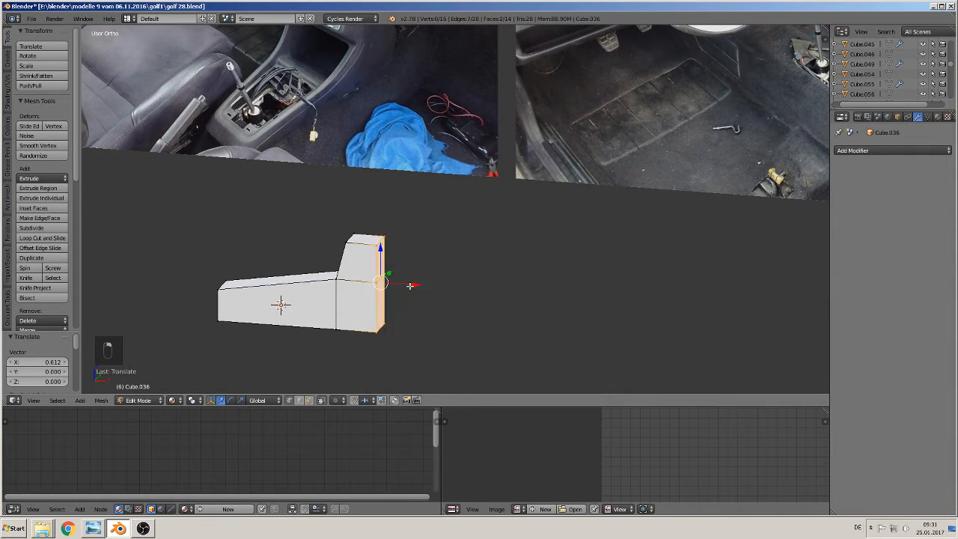
key("e")
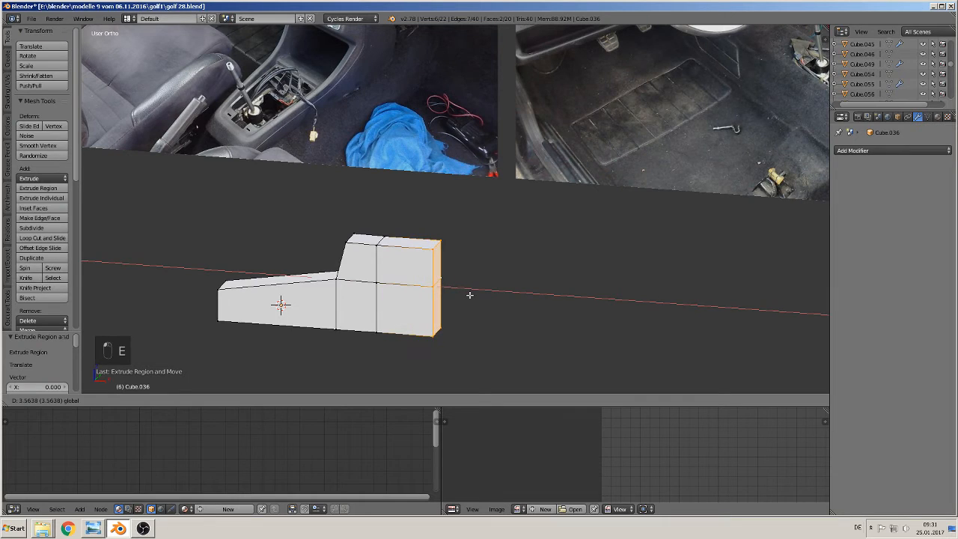
left_click(479, 293)
Widen the whole console body along the Y axis by a factor of about 1.88.
middle_click_drag(479, 293, 498, 307)
key("Tab")
key("s")
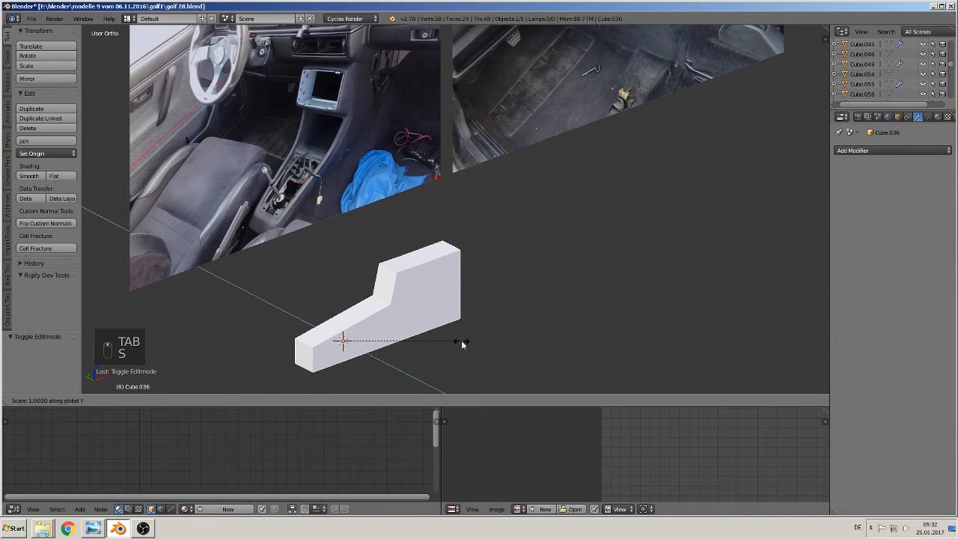
key("y")
left_click(555, 39)
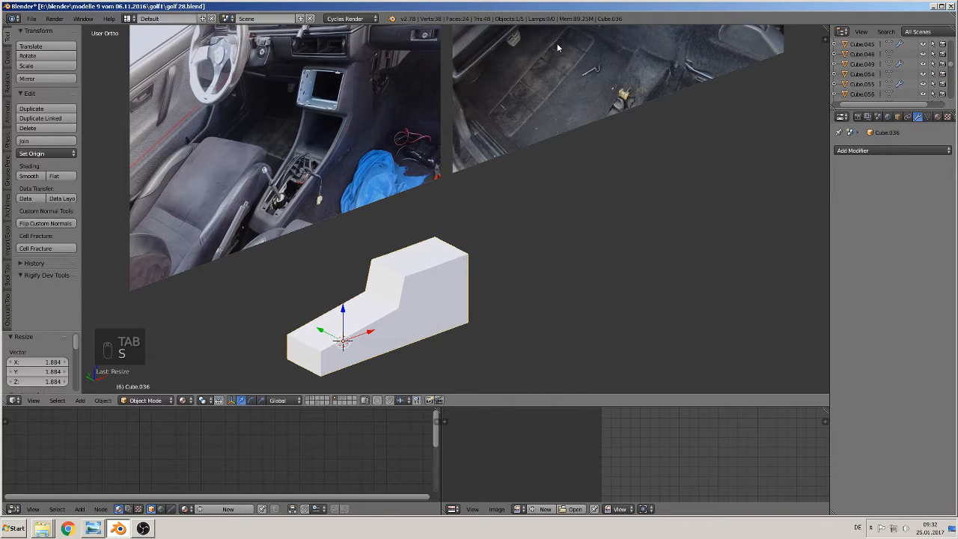
Add a single loop cut lengthwise through the middle of the console body.
scroll(488, 216, "up", 1)
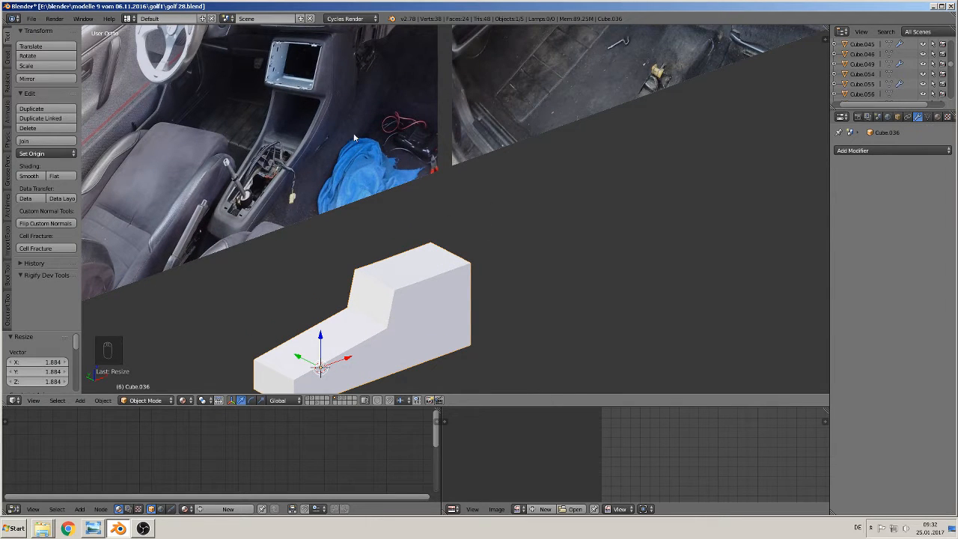
middle_click_drag(469, 322, 513, 257, "shift")
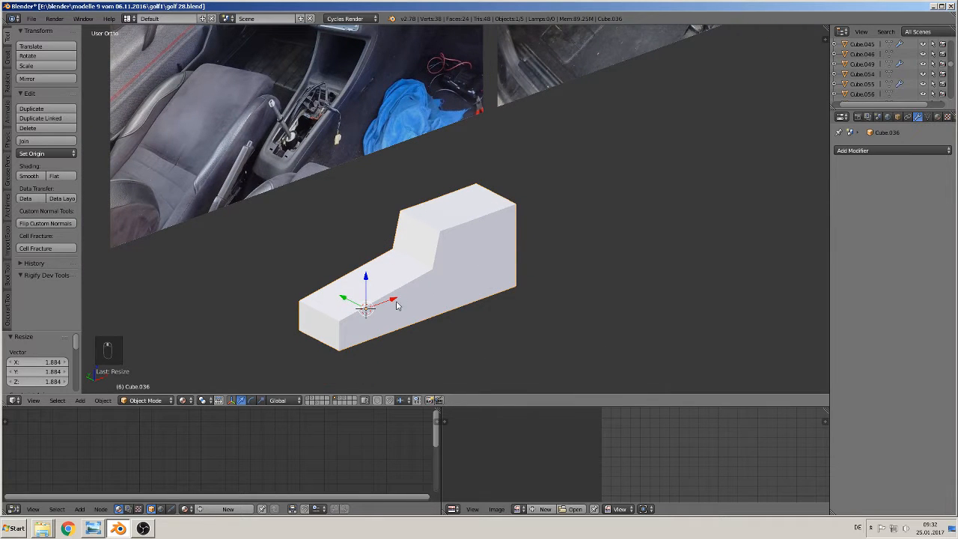
key("Tab")
middle_click_drag(404, 273, 424, 277)
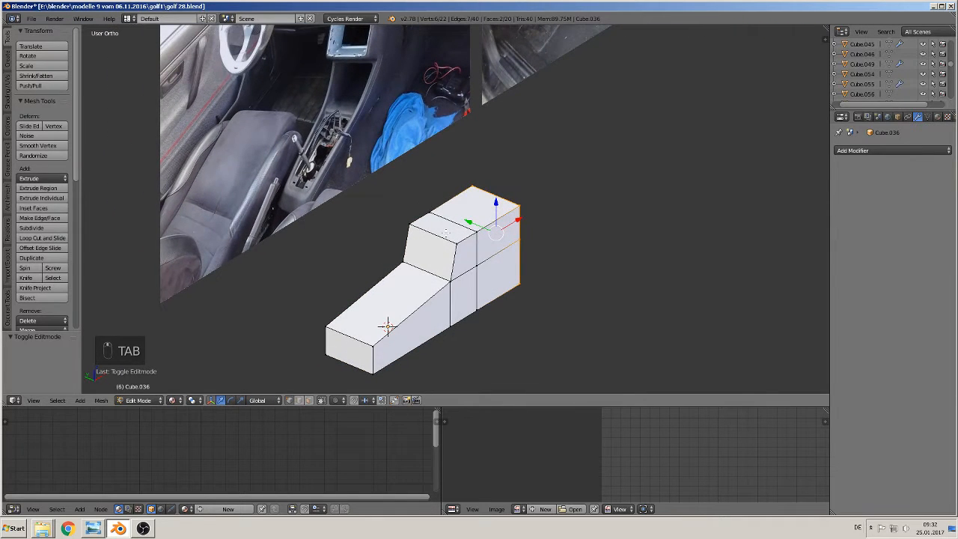
key("ctrl+r")
left_click(448, 233)
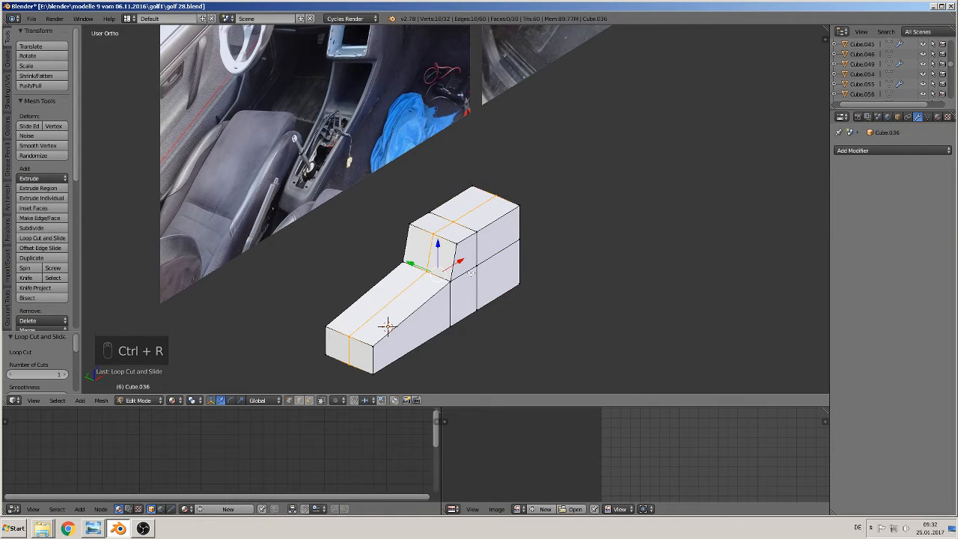
Raise the top surface of the tall block by about 2 along Z.
middle_click_drag(449, 242, 406, 289)
scroll(412, 300, "up", 1)
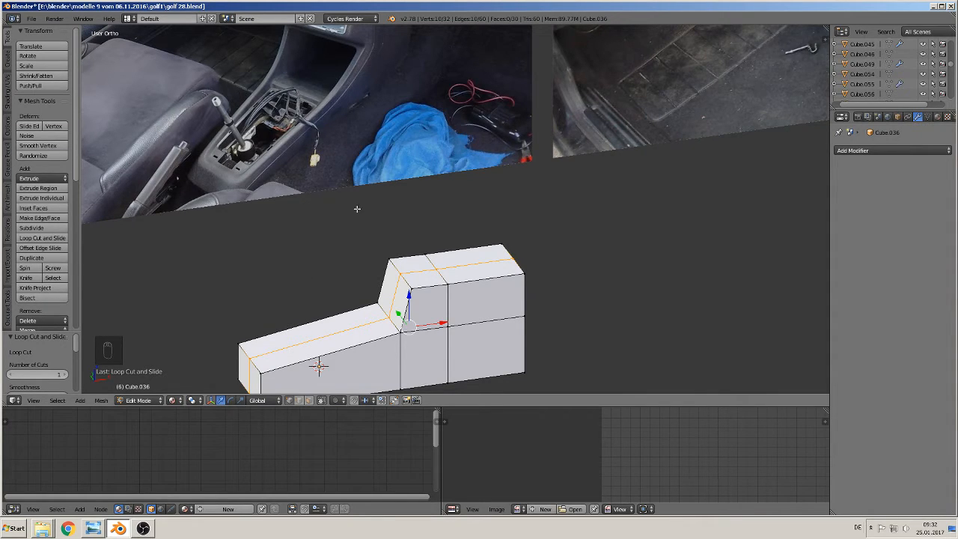
middle_click_drag(306, 286, 436, 377, "shift")
scroll(366, 300, "down", 1)
scroll(383, 308, "up", 1)
scroll(382, 307, "down", 1)
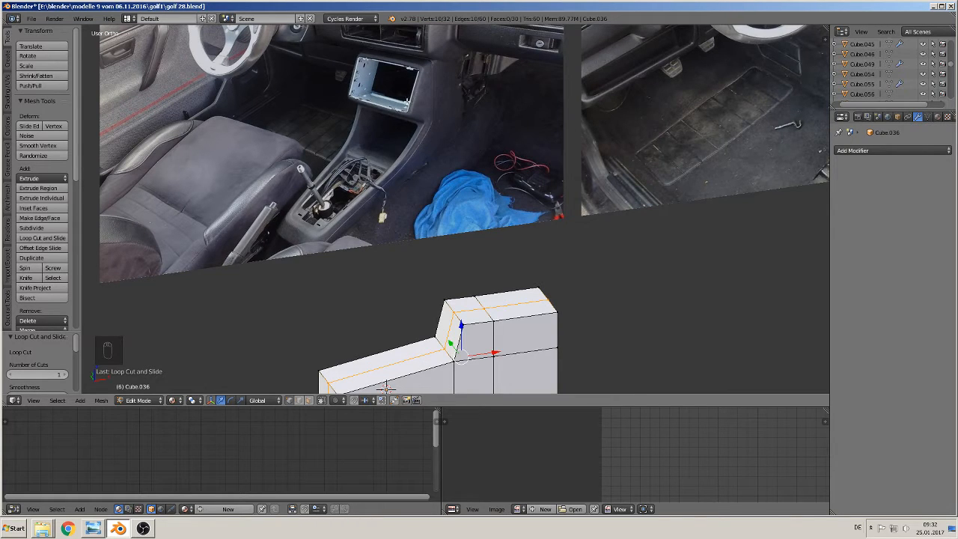
right_click(480, 326, "alt")
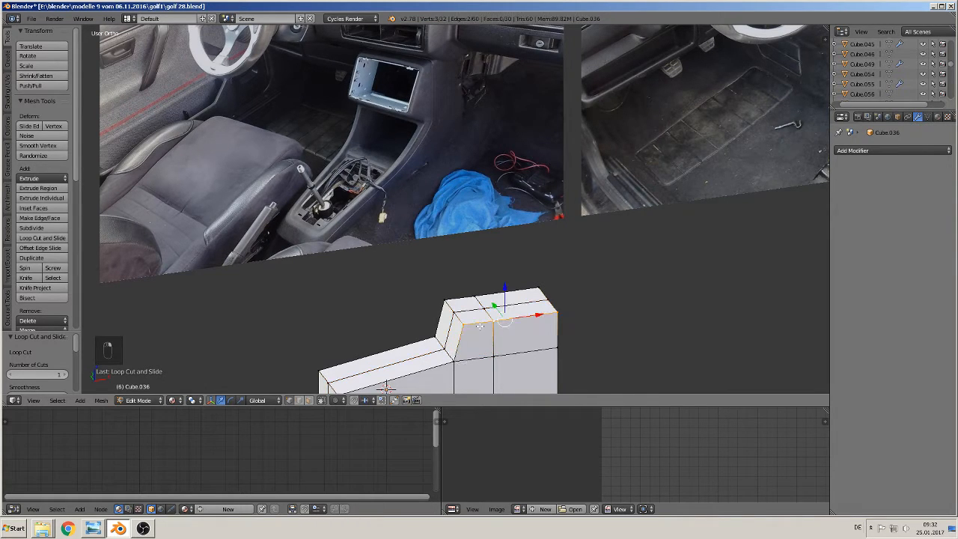
right_click(463, 300, "alt+shift")
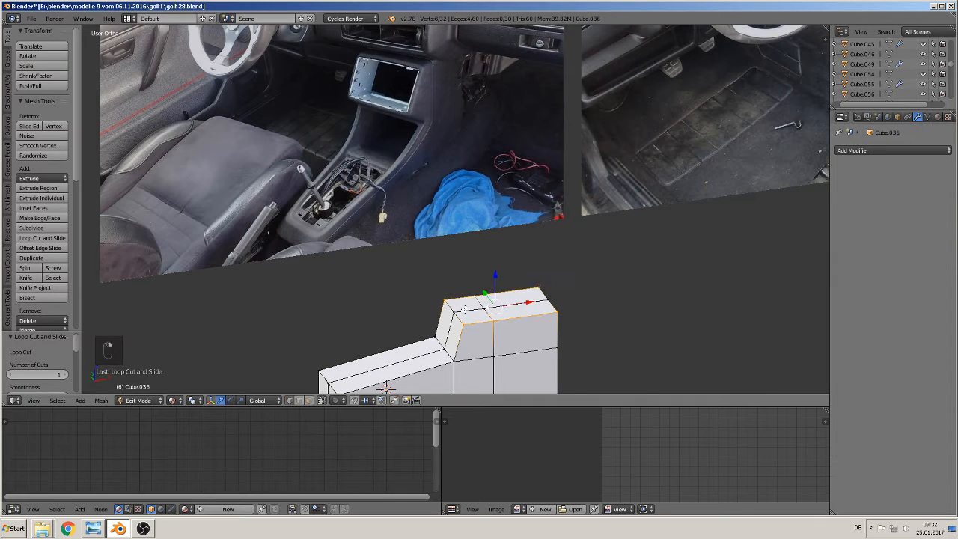
right_click(534, 289, "alt+shift")
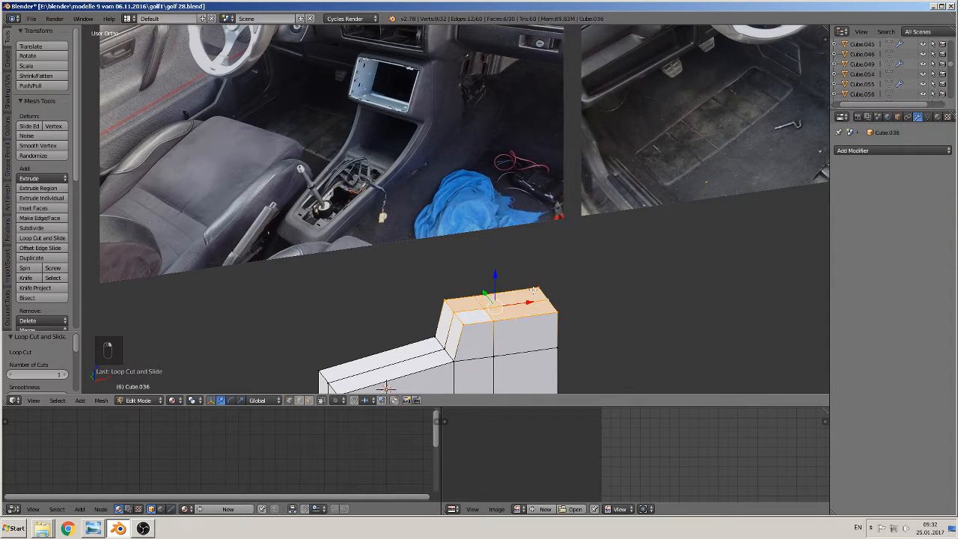
left_click_drag(494, 278, 500, 249)
middle_click_drag(500, 255, 492, 292)
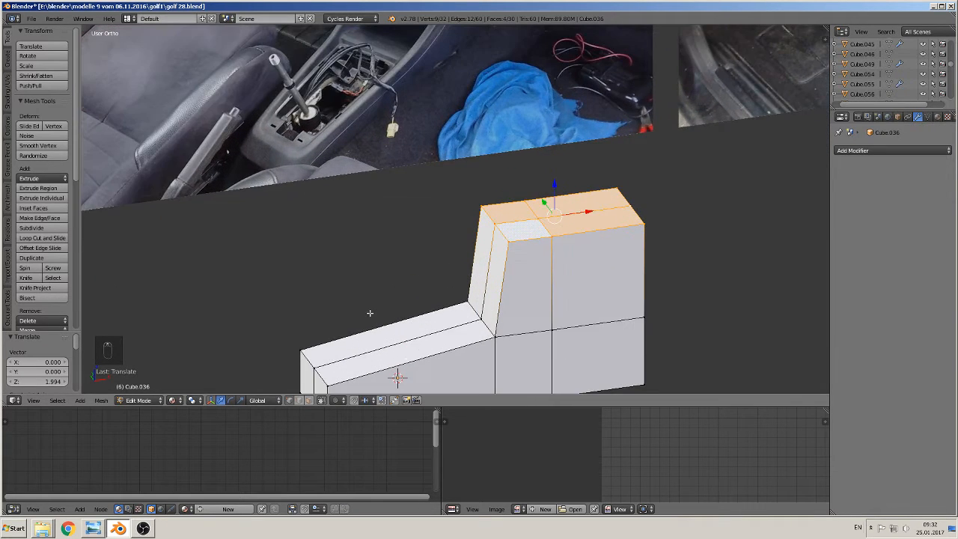
middle_click_drag(423, 306, 399, 339, "shift")
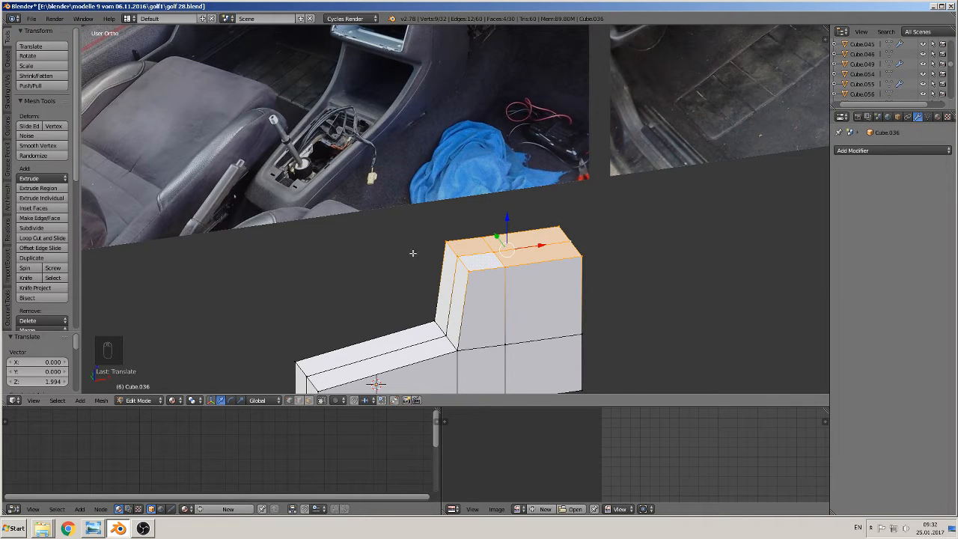
Add a crosswise loop cut on the sloped section near the tall block and a horizontal one around the block near its base.
key("ctrl+r")
left_click(413, 350)
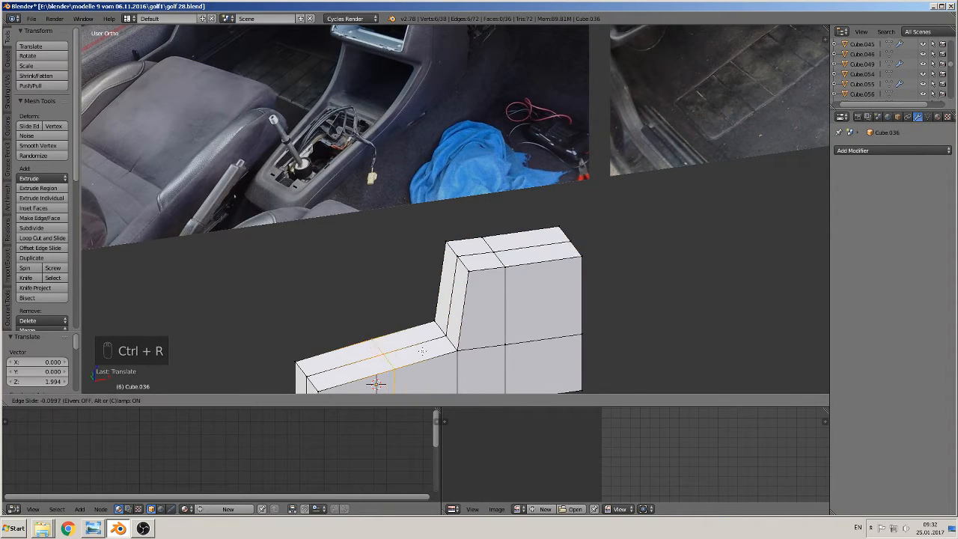
left_click(448, 349)
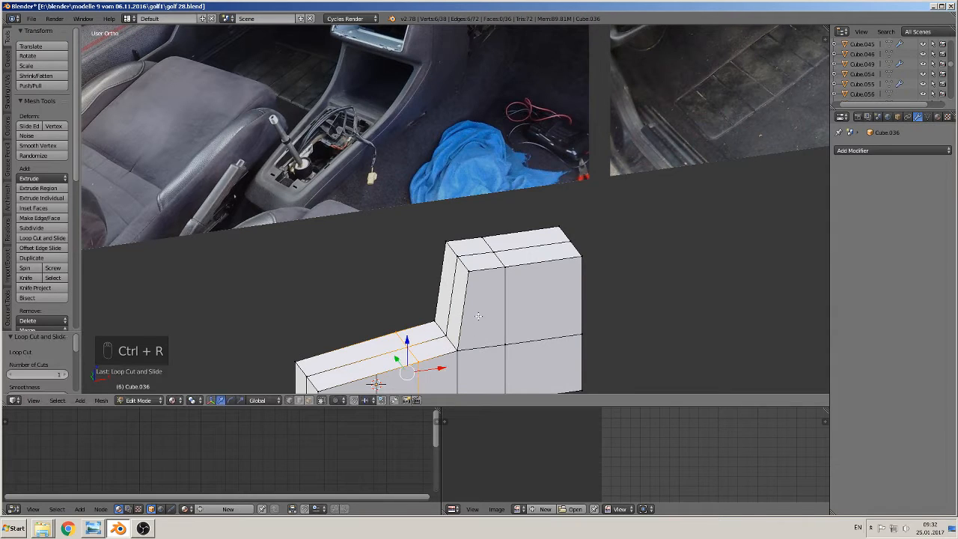
key("ctrl+r")
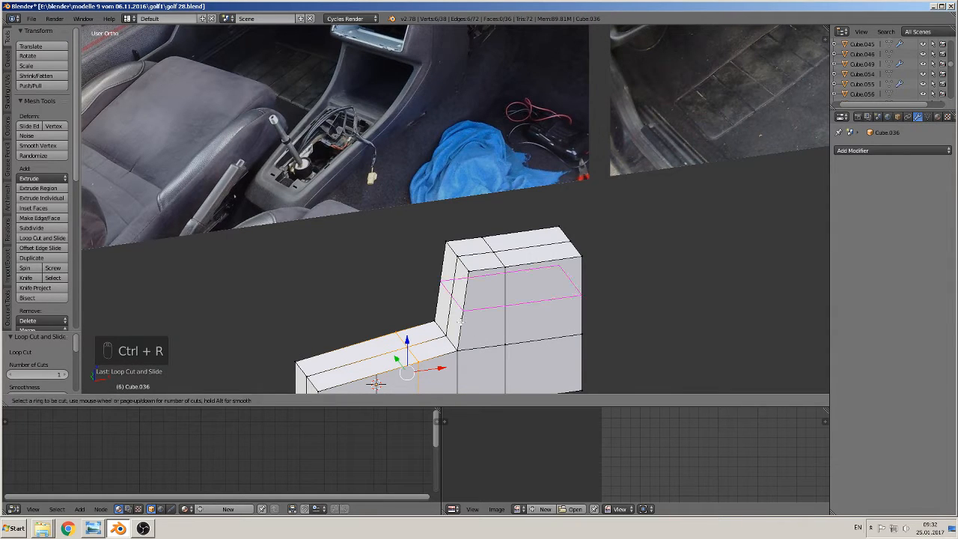
left_click(459, 329)
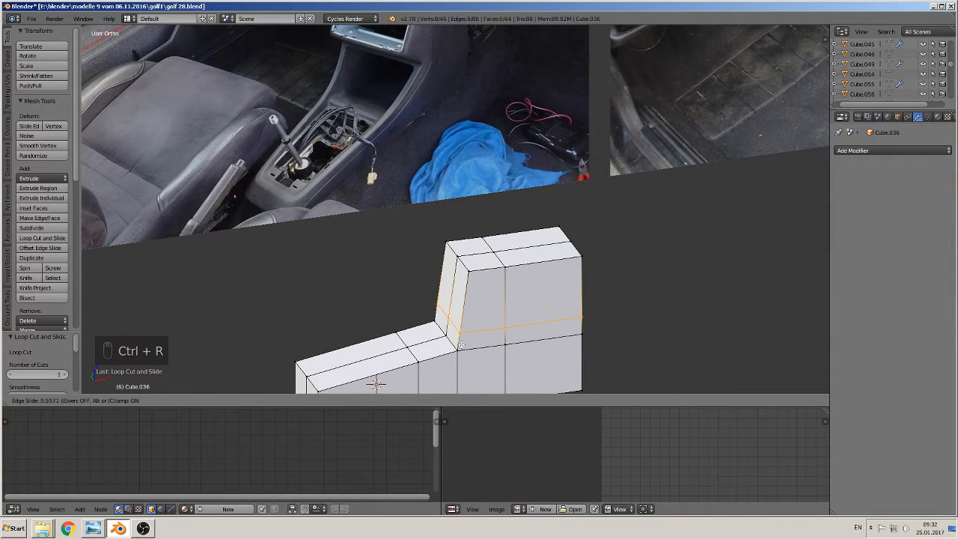
left_click(461, 344)
middle_click_drag(399, 346, 401, 297, "shift")
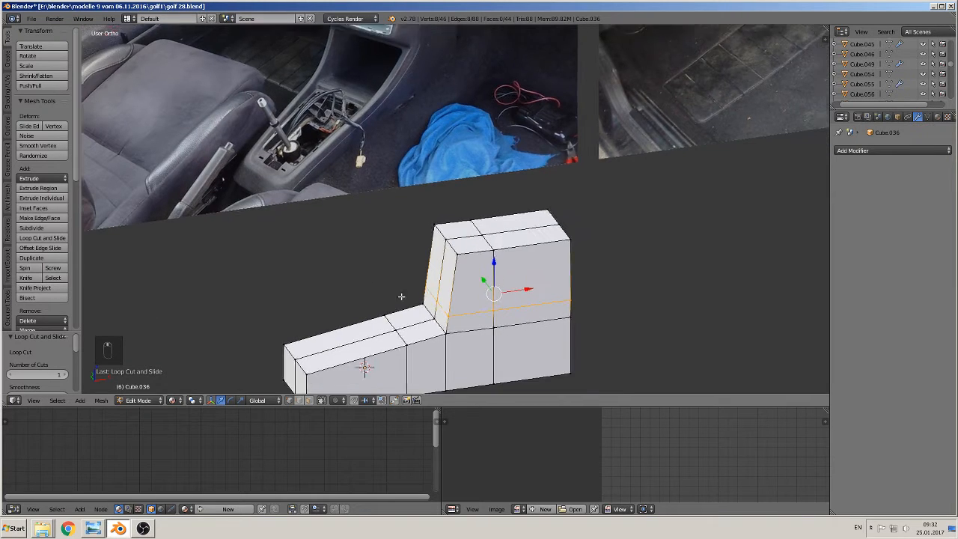
Select the four faces at the inner corner between slope and tall block, and inset them by extruding at a scale of about 0.7.
scroll(401, 297, "up", 1)
key("3")
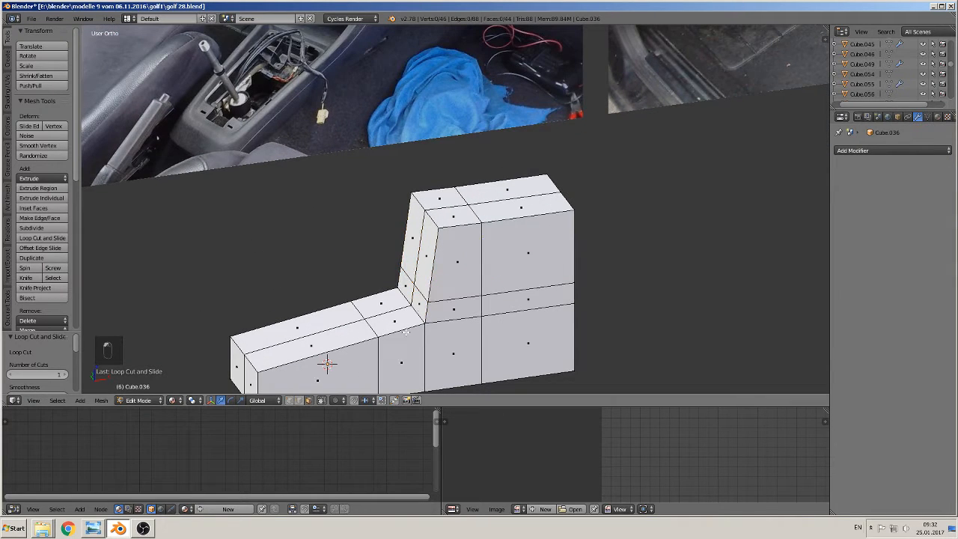
right_click(410, 288)
right_click(405, 280, "shift")
right_click(389, 311, "shift")
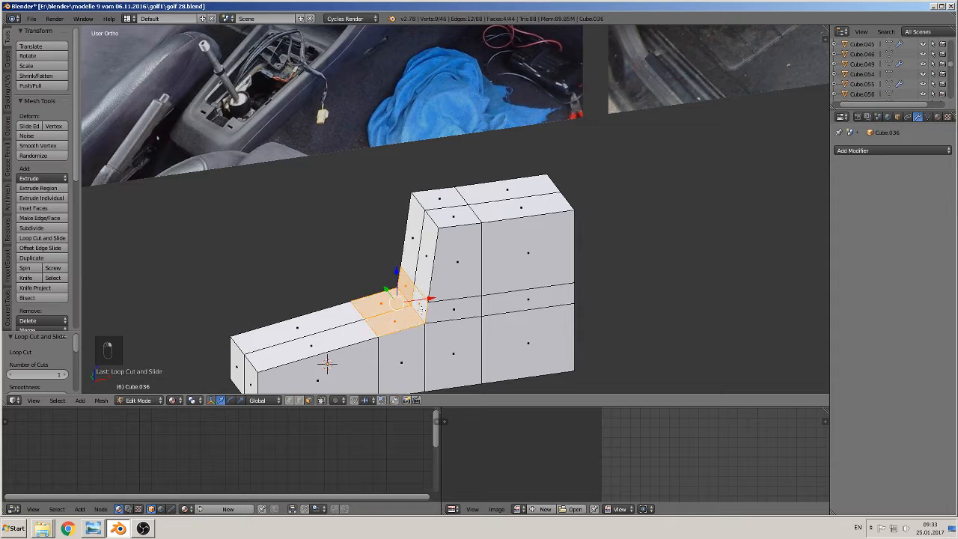
middle_click_drag(474, 345, 576, 269)
scroll(586, 264, "up", 2)
key("e")
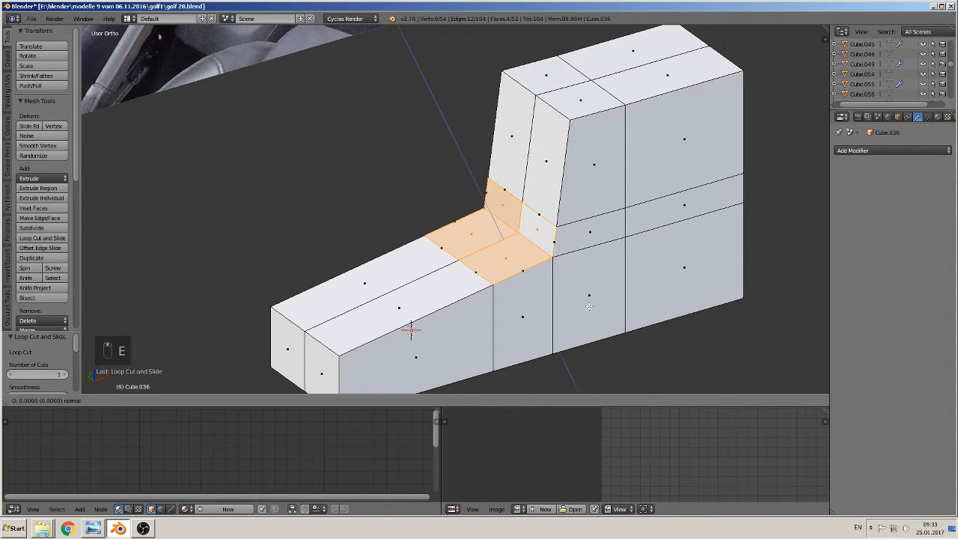
key("s")
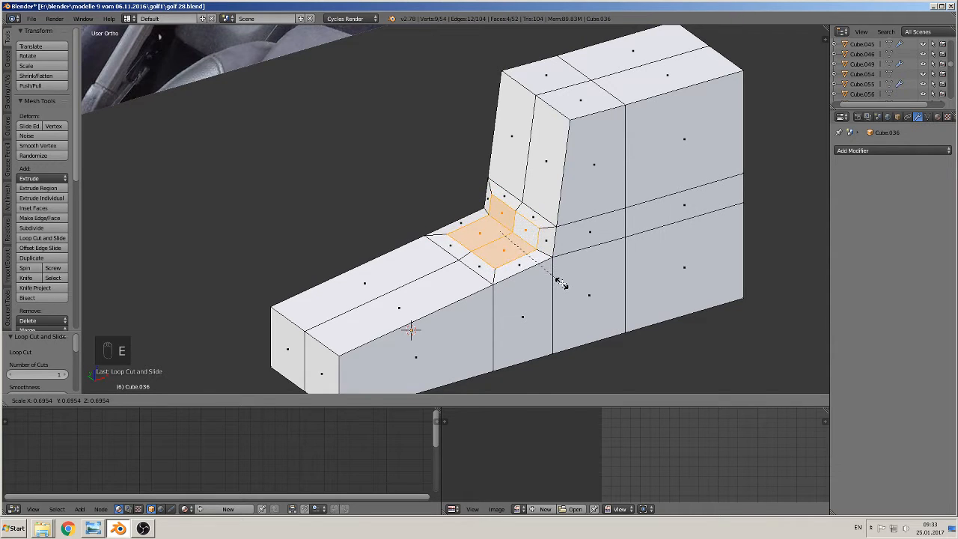
left_click(560, 281)
Extrude the inset corner faces and sink them into the body, downward along Z and about 1 along X.
scroll(520, 267, "down", 3)
middle_click_drag(520, 267, 509, 265)
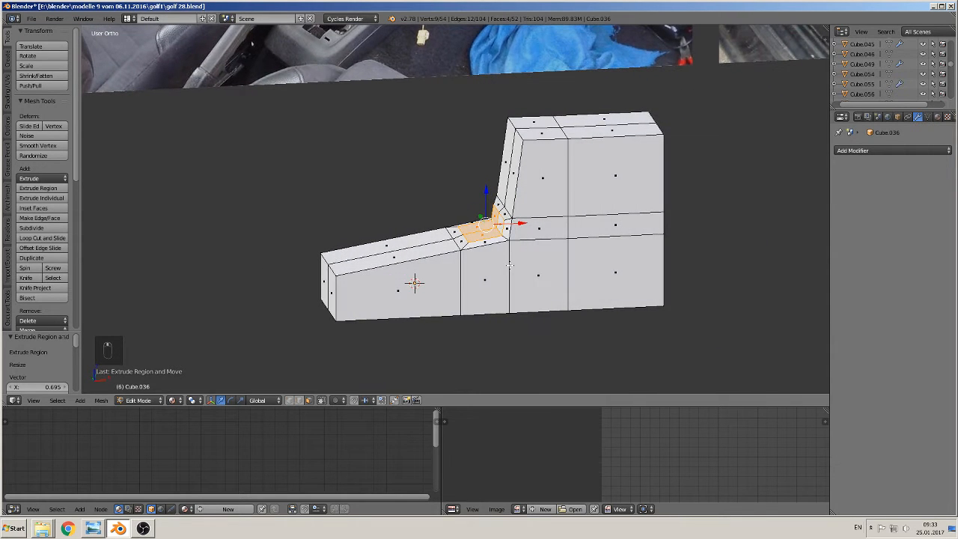
key("e")
left_click_drag(480, 191, 484, 207)
left_click_drag(518, 243, 539, 244)
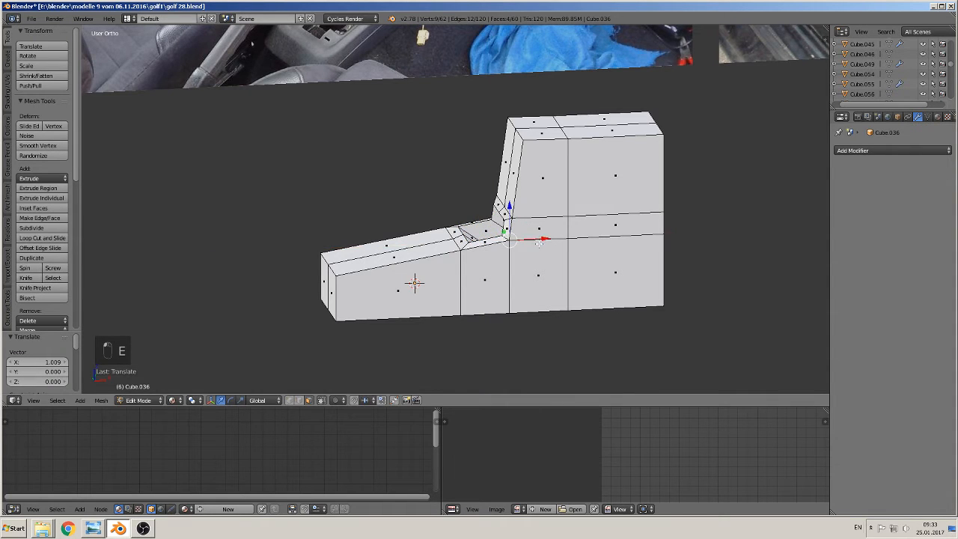
Examine the console's shape in Object Mode against the interior reference photos, and return to Edit Mode.
middle_click_drag(539, 244, 568, 253)
scroll(569, 253, "down", 3)
middle_click_drag(501, 237, 448, 311, "shift")
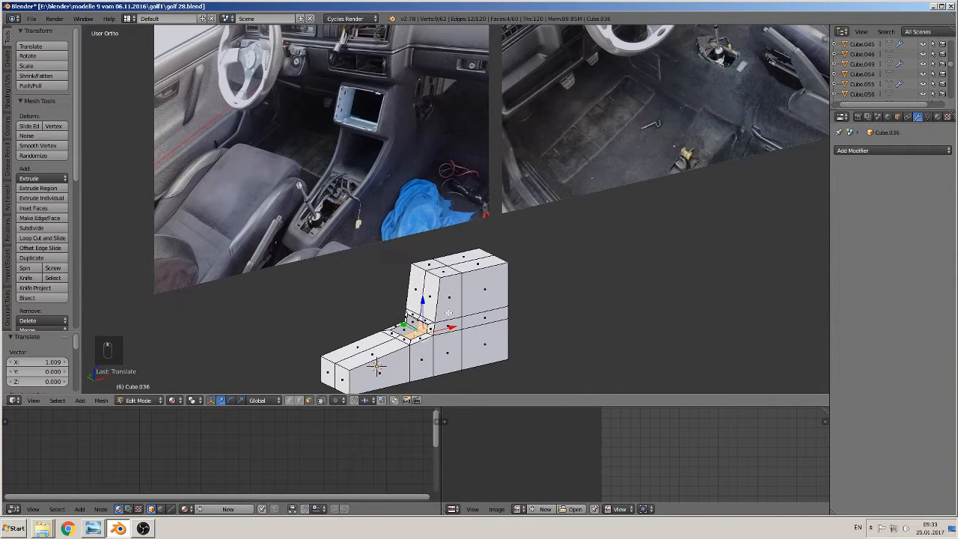
scroll(468, 327, "up", 1)
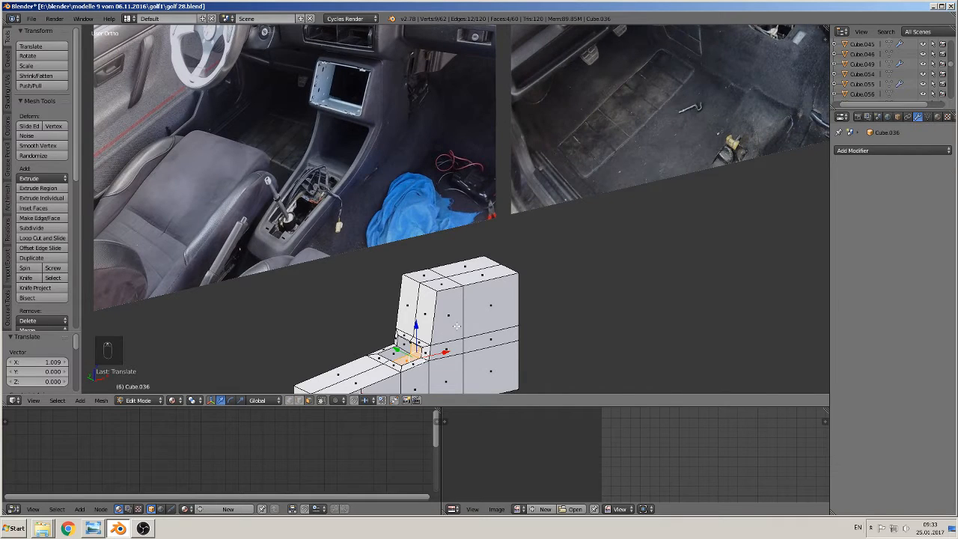
key("Tab")
scroll(449, 349, "up", 1)
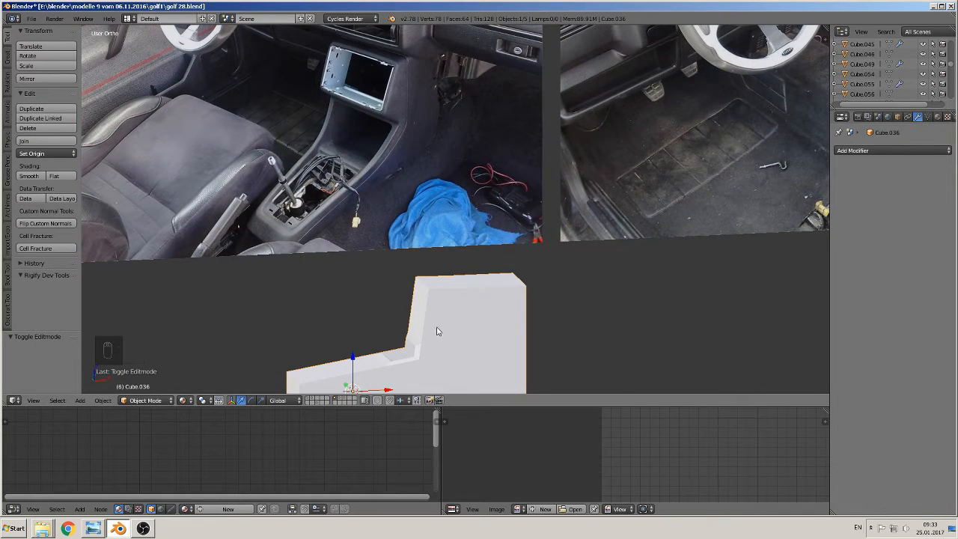
scroll(430, 324, "up", 1)
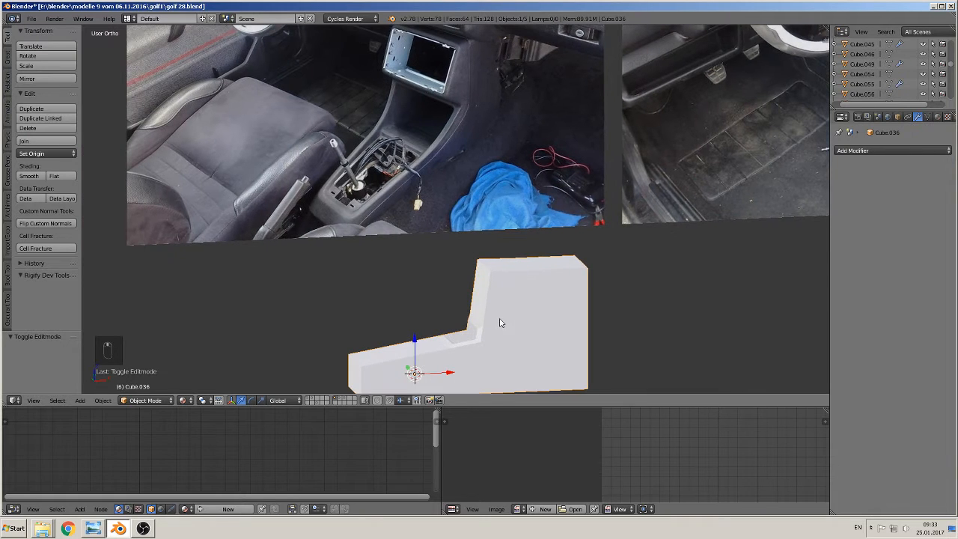
middle_click_drag(501, 323, 511, 328)
key("Tab")
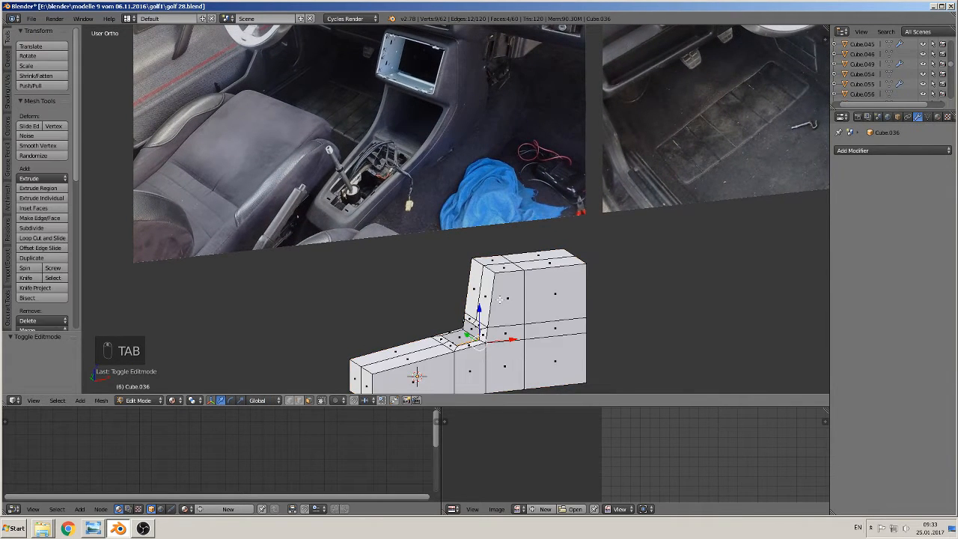
scroll(499, 301, "up", 1)
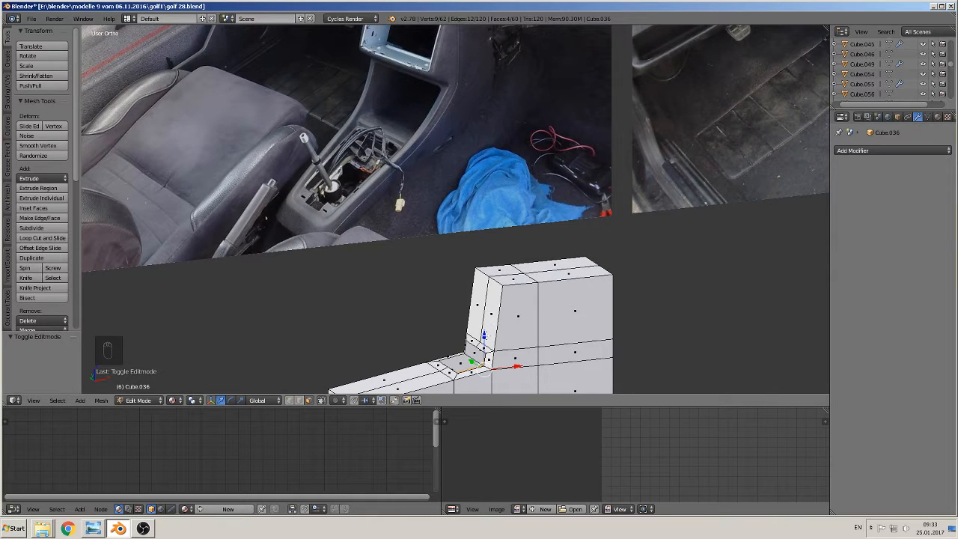
Add a horizontal loop cut around the tall block just above the corner recess.
key("ctrl+r")
left_click(485, 352)
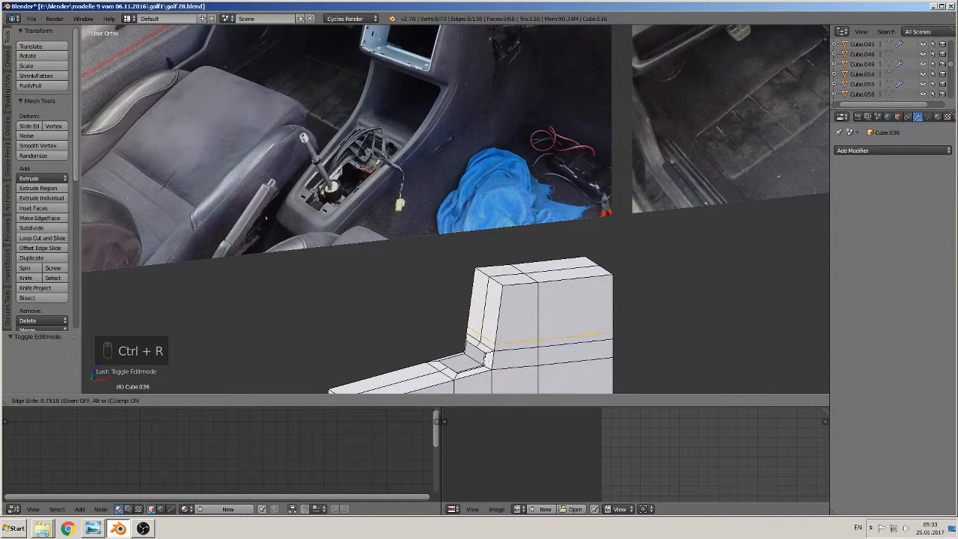
left_click(485, 361)
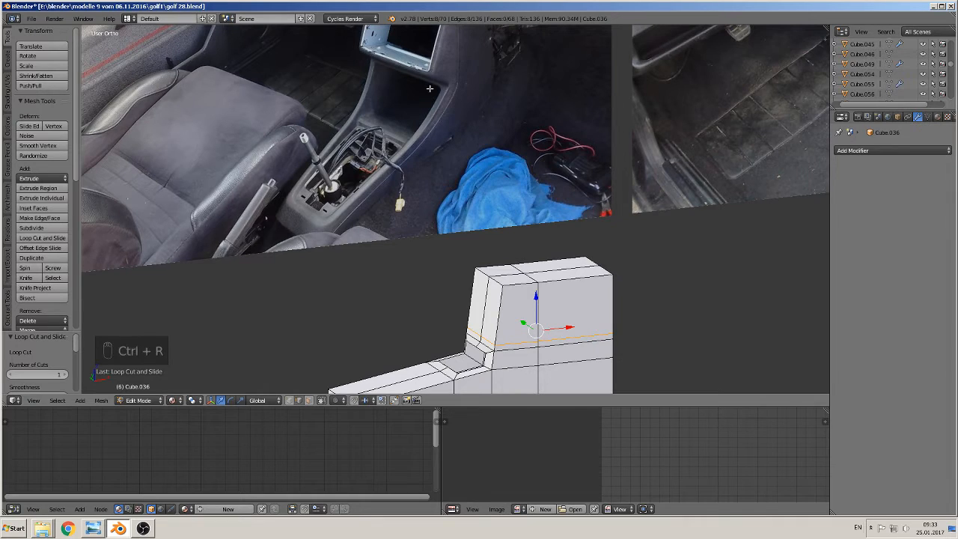
Try to lower the outer edges of the tall block's top by about 0.74 along Z.
middle_click_drag(498, 289, 419, 268, "shift")
middle_click_drag(394, 155, 395, 230, "shift")
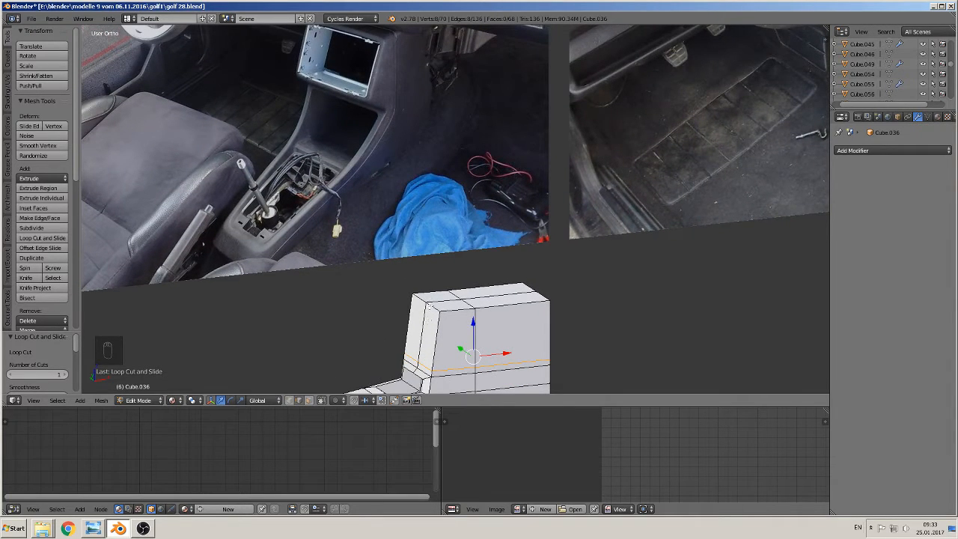
middle_click_drag(430, 306, 434, 298, "shift")
right_click(434, 298)
right_click(424, 289, "shift")
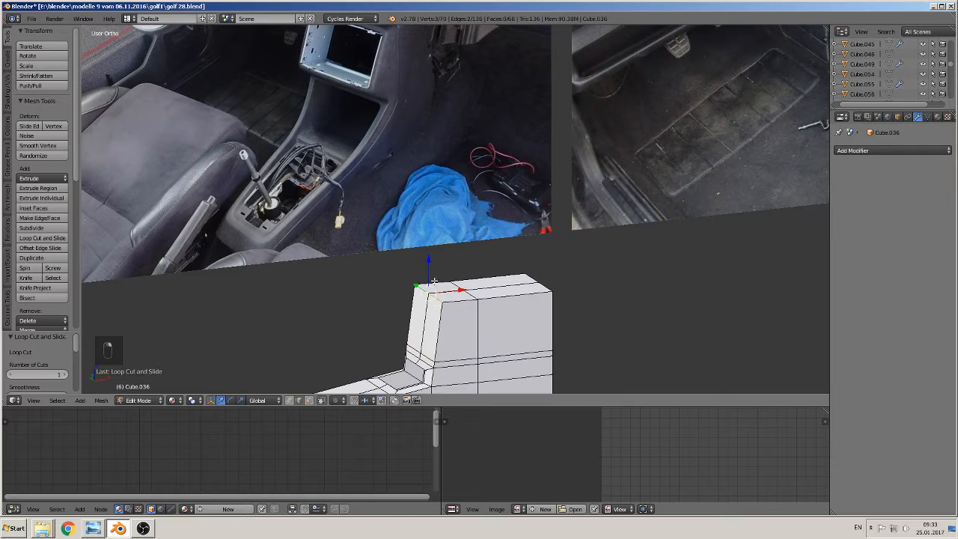
right_click(432, 280, "alt+shift")
right_click(516, 298, "alt+shift")
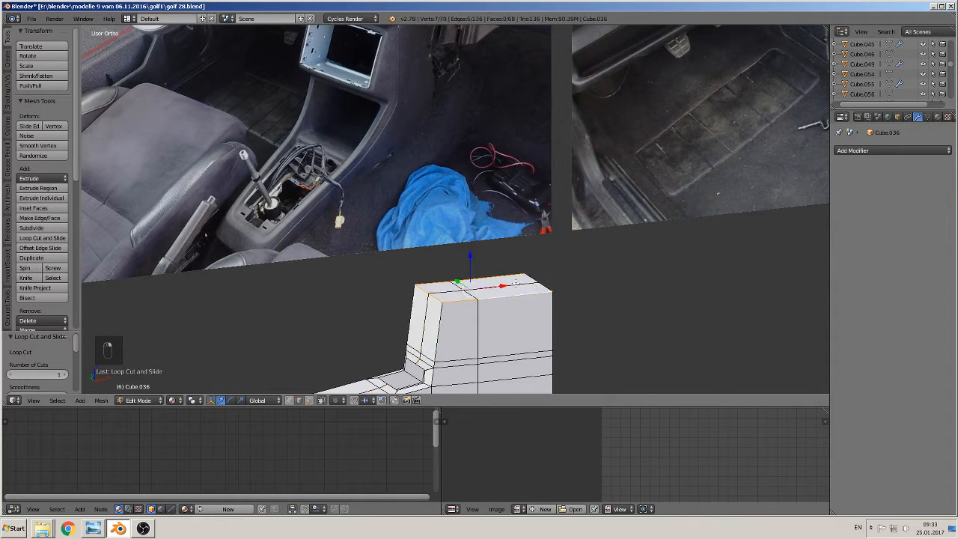
right_click(542, 285, "shift")
left_click_drag(479, 262, 479, 280)
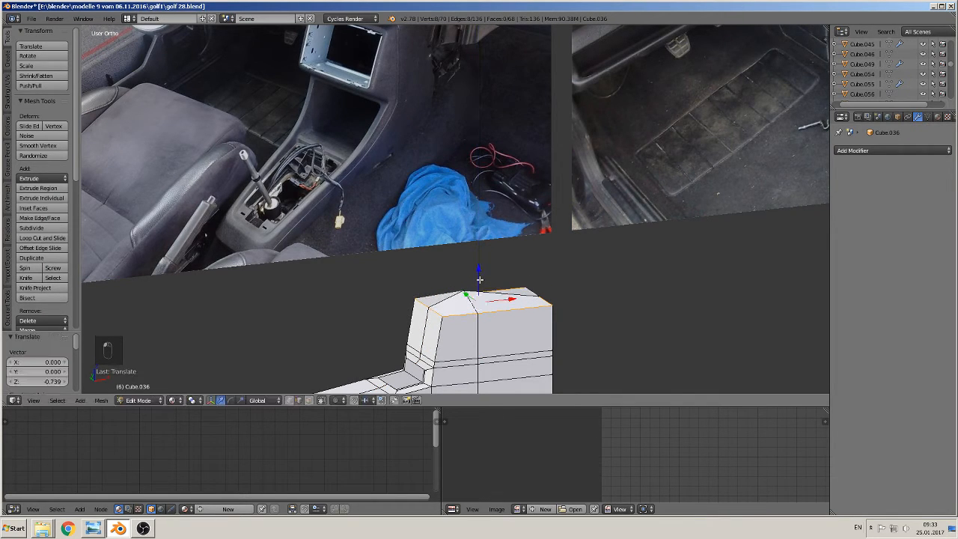
Undo the lowering of the tall block's top edges.
key("ctrl+y")
key("ctrl+y")
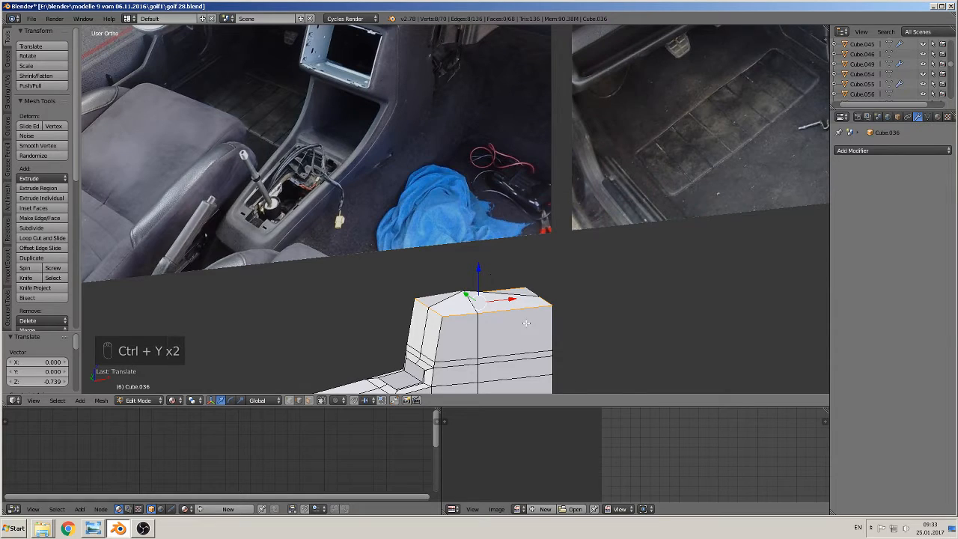
key("ctrl+z")
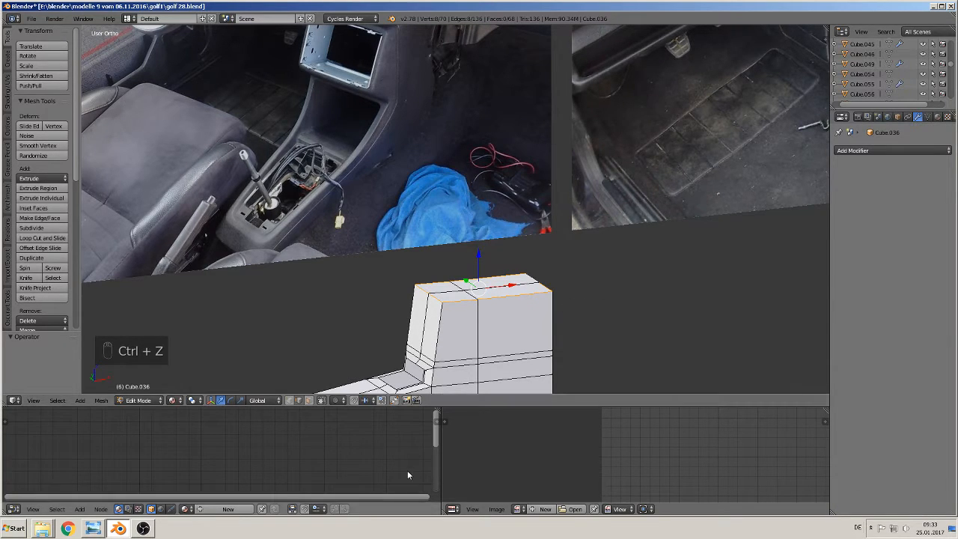
Allow selection through the mesh, box-select the tall block's entire top, and lower it by about 0.87 along Z.
left_click(322, 400)
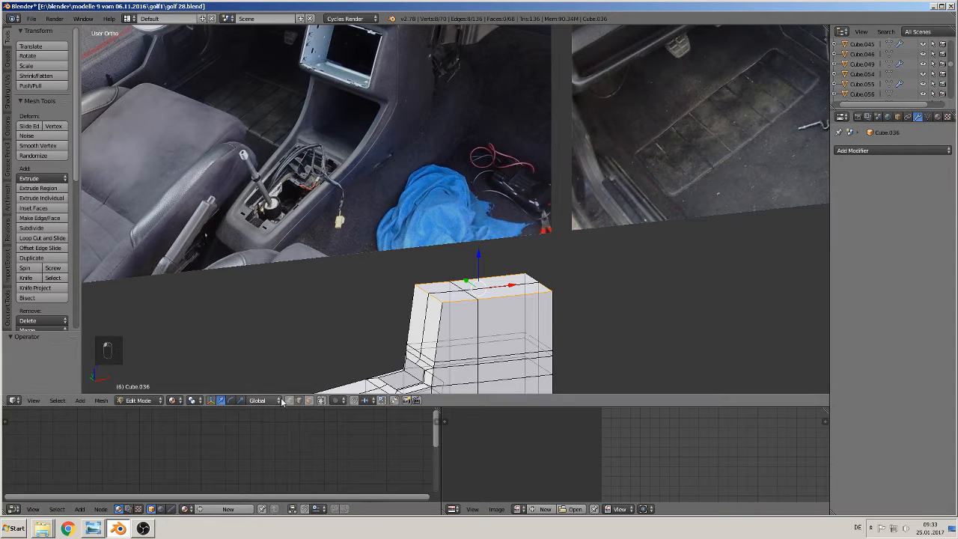
key("a")
key("b")
left_click_drag(583, 308, 397, 258)
mouse_move(477, 263)
left_mouse_down()
mouse_move(479, 289)
mouse_move(482, 281)
left_mouse_up()
Extrude the two upper front faces of the tall block forward by about 0.74 along negative X.
middle_click_drag(395, 143, 507, 157, "shift")
middle_click_drag(529, 276, 496, 243, "shift")
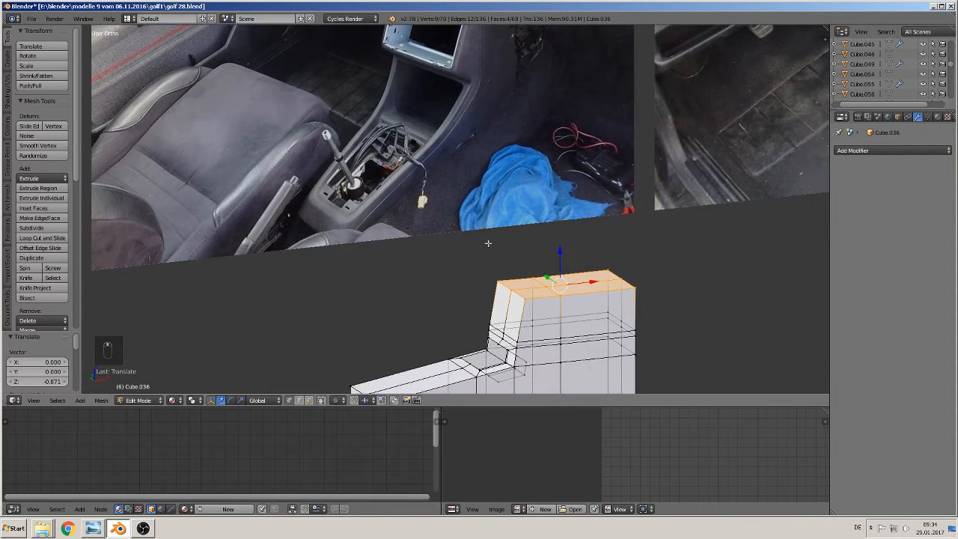
right_click(497, 316)
right_click(518, 318, "shift")
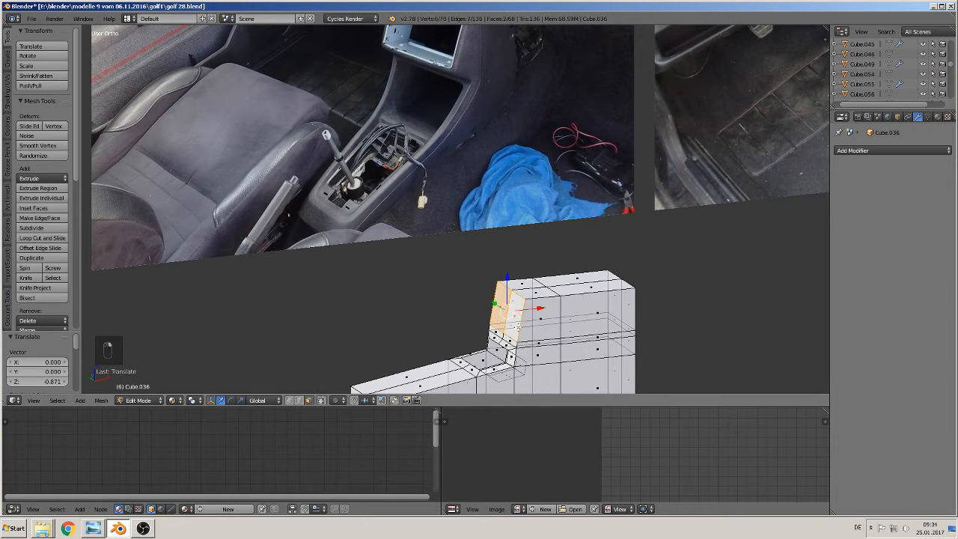
key("e")
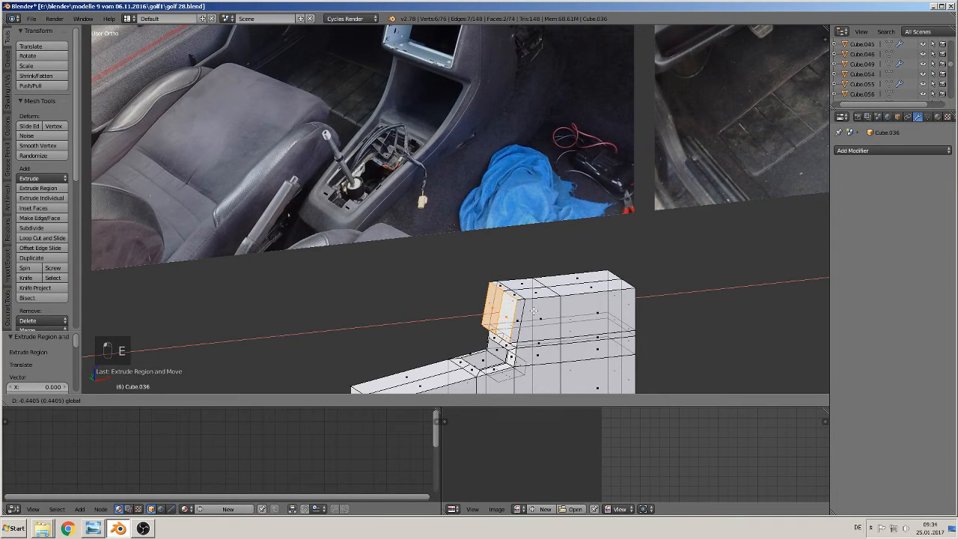
left_click(531, 311)
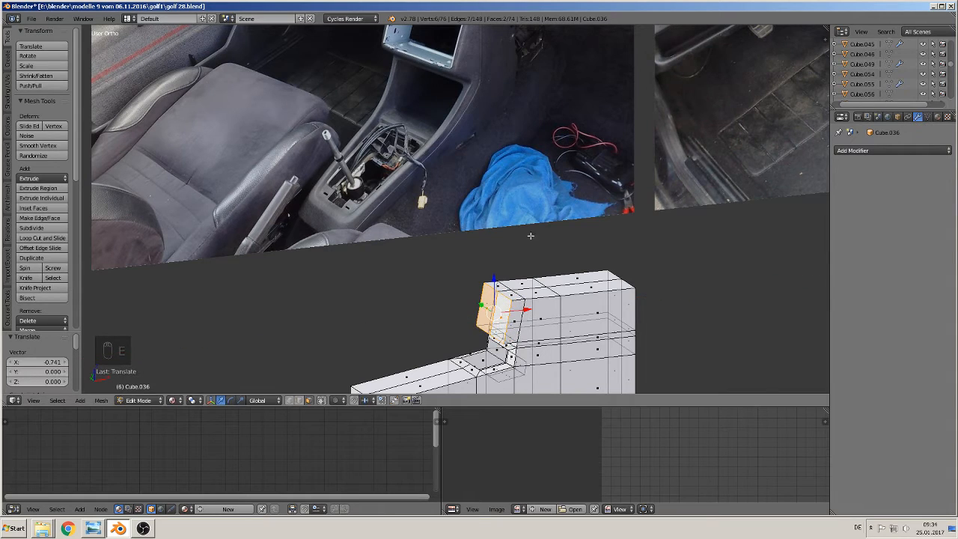
Inset the two protruding front faces by extruding them in place and scaling to about 0.8.
scroll(523, 220, "down", 3)
scroll(523, 220, "up", 4)
scroll(539, 318, "up", 4)
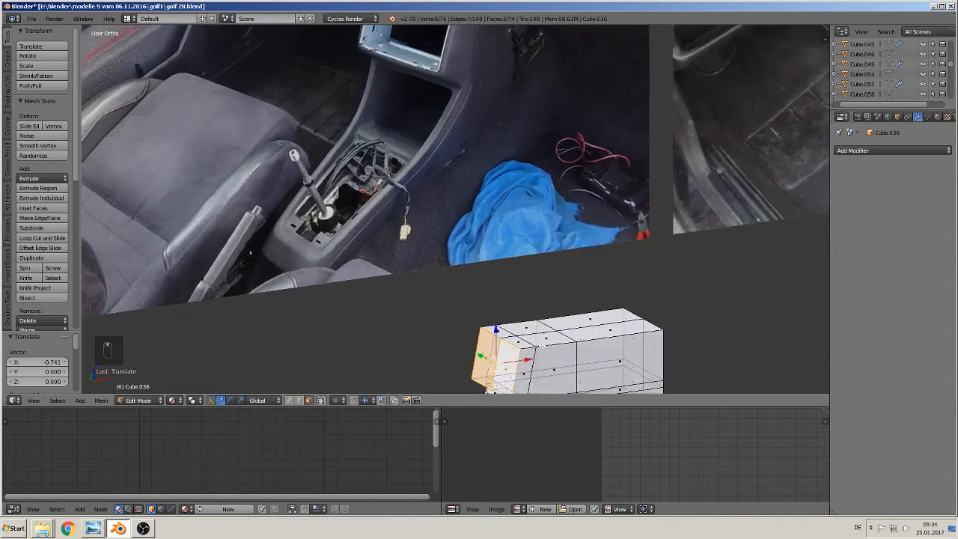
scroll(555, 350, "up", 2)
key("e")
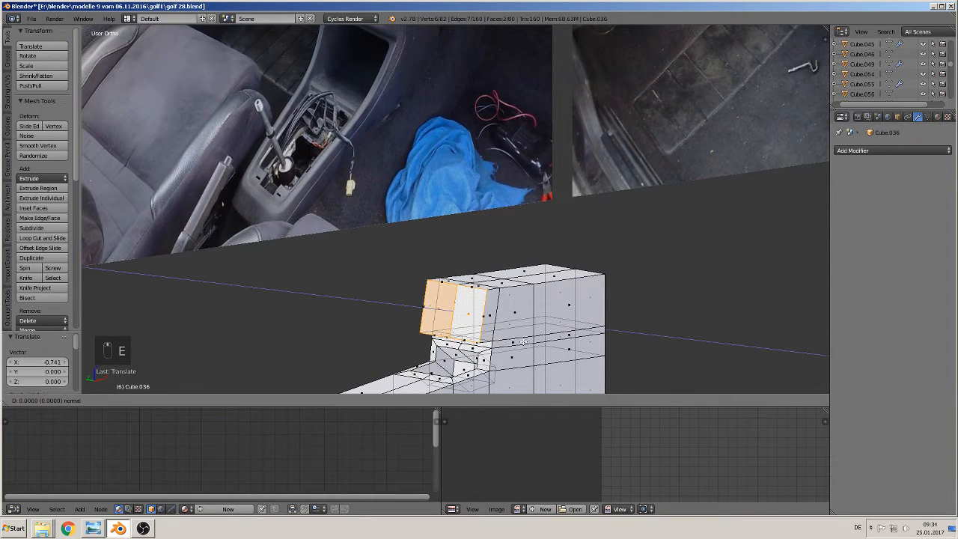
key("s")
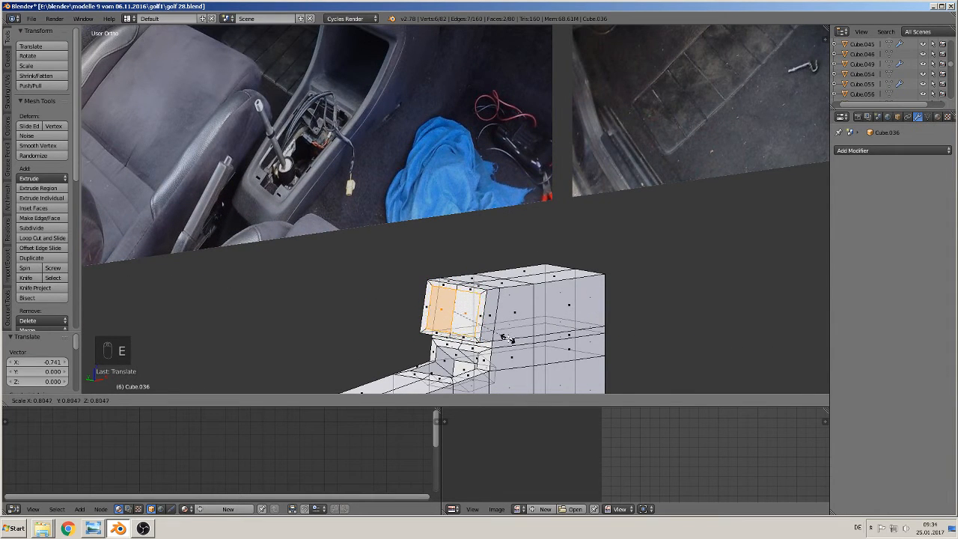
left_click(509, 339)
Extrude the inset front faces back into the block by about 1.9 along X to form the radio opening.
middle_click_drag(509, 339, 528, 338)
key("e")
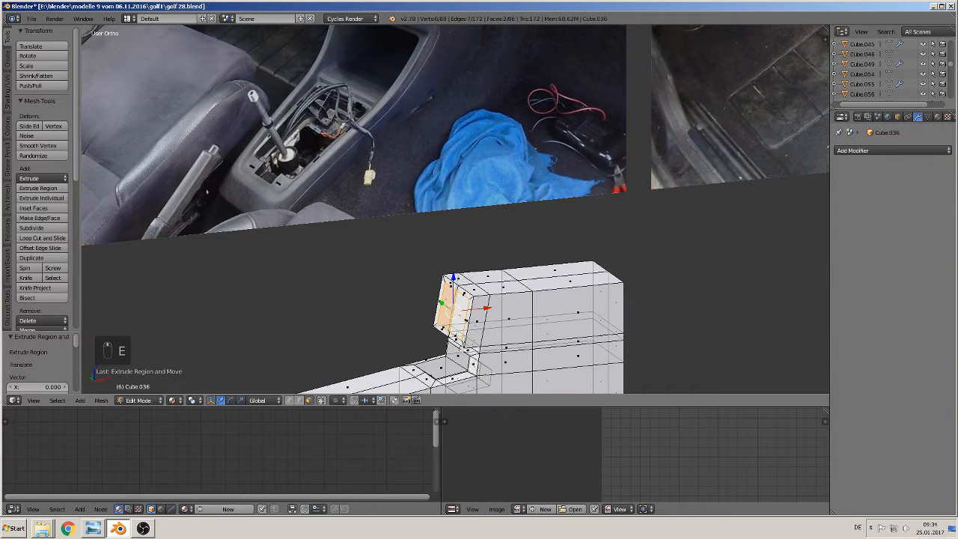
left_click_drag(488, 307, 517, 310)
left_click(517, 311)
scroll(464, 310, "down", 3)
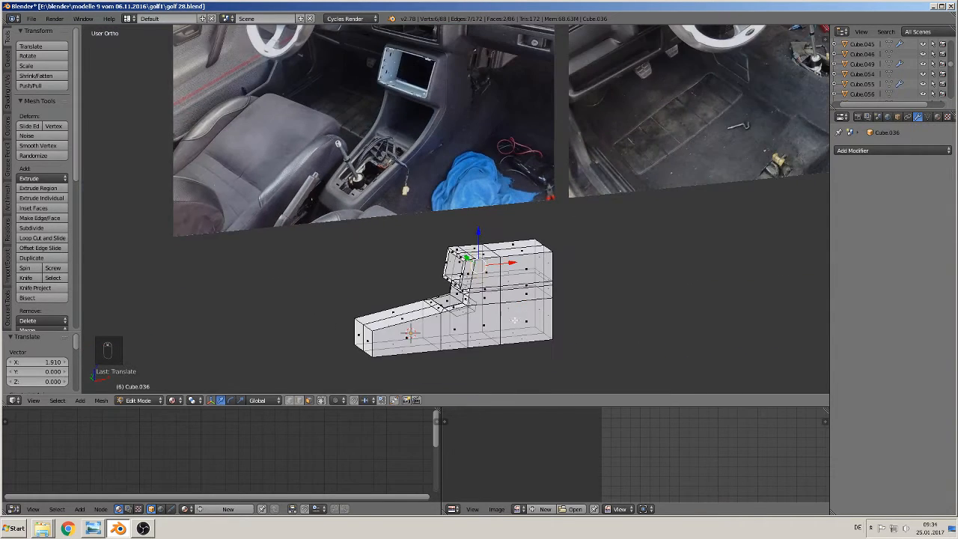
Examine the console's solid shape from several angles against the interior reference photos.
key("Tab")
middle_click_drag(454, 315, 450, 342)
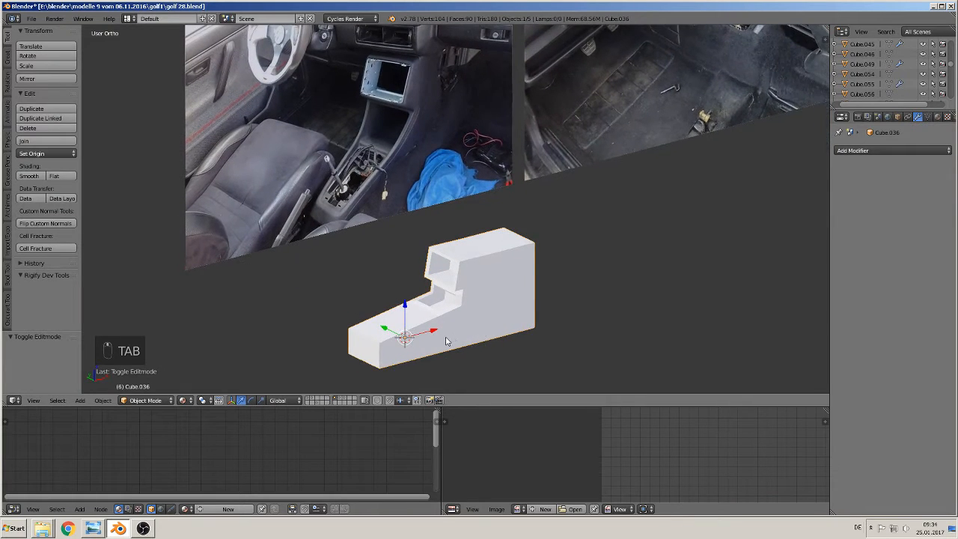
scroll(419, 346, "up", 2)
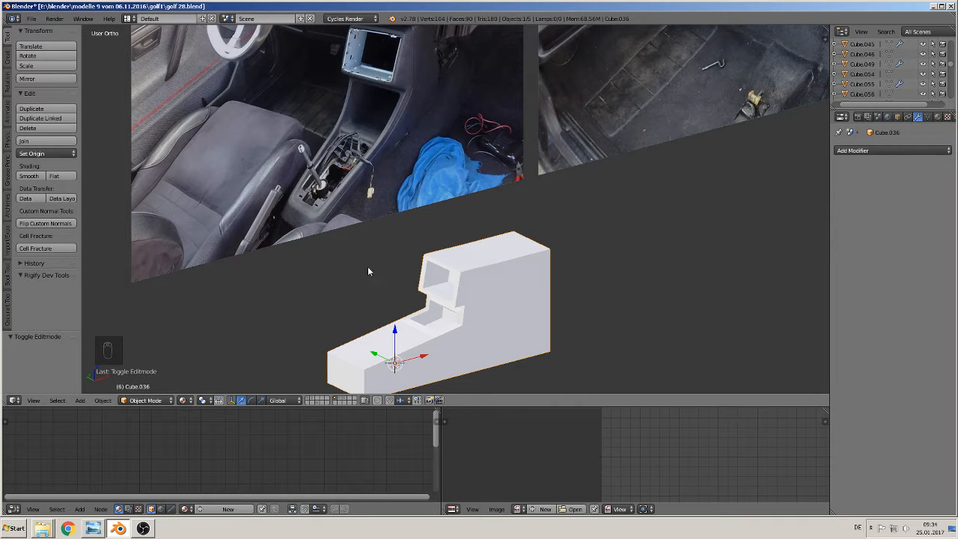
middle_click_drag(532, 297, 558, 330)
scroll(512, 323, "up", 1)
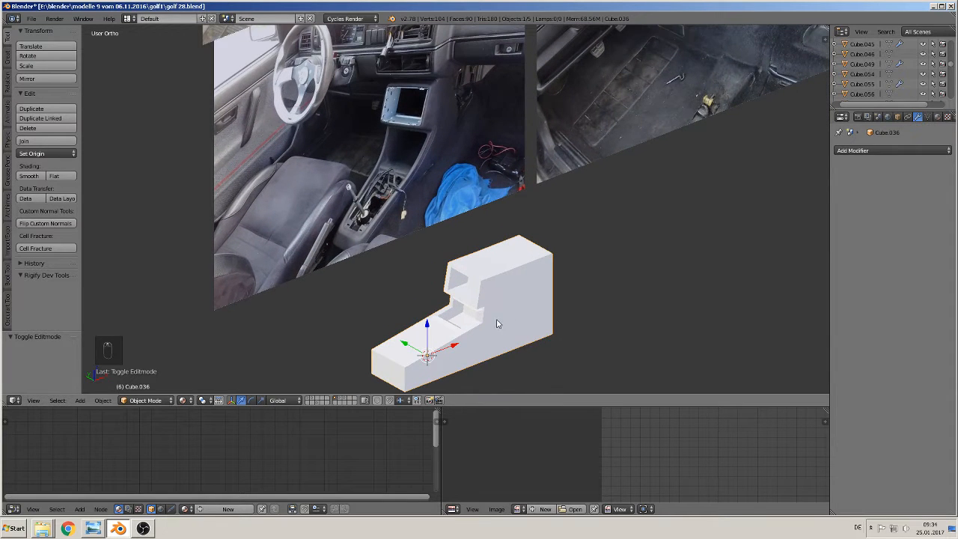
middle_click_drag(497, 324, 436, 289)
scroll(465, 304, "up", 1)
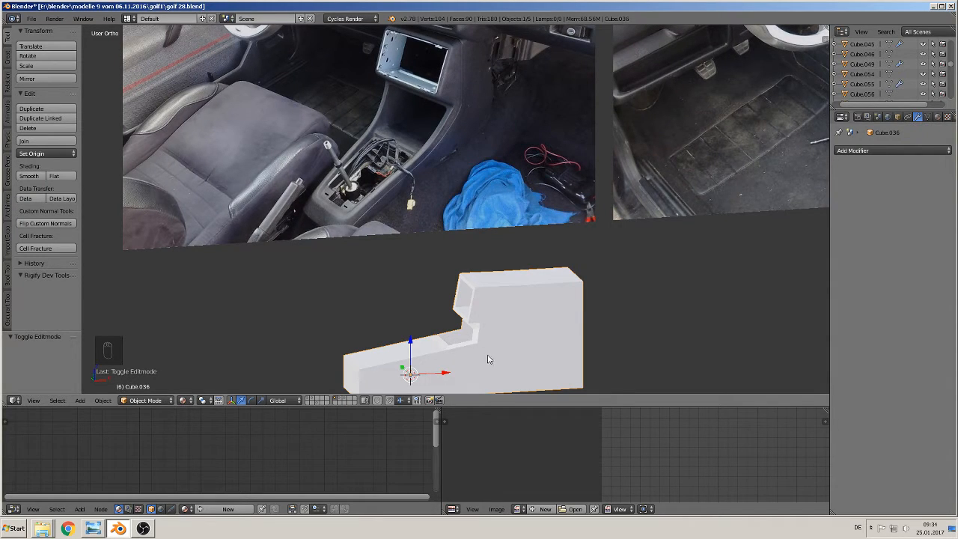
Select the vertices where the sloped section meets the tall block and move them slightly forward along negative X.
key("Tab")
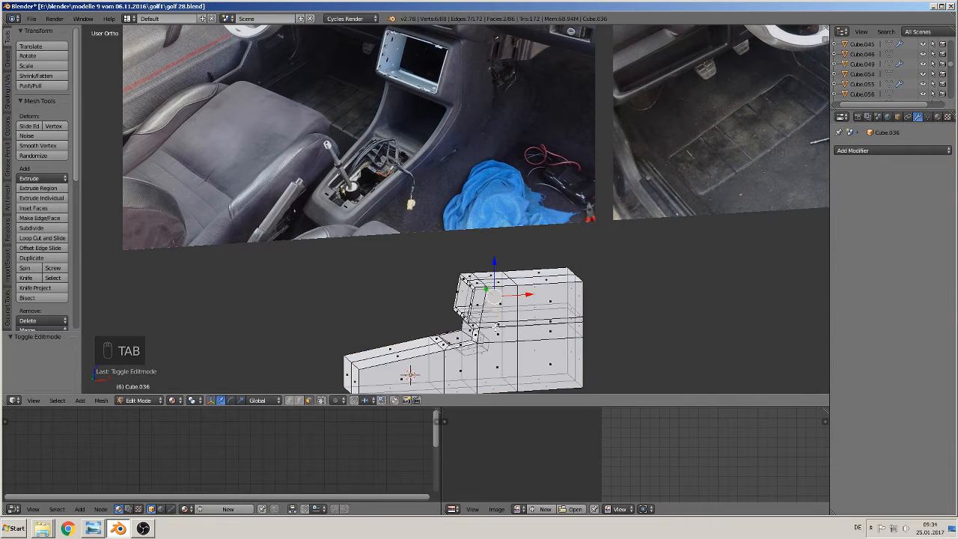
middle_click_drag(496, 330, 407, 277)
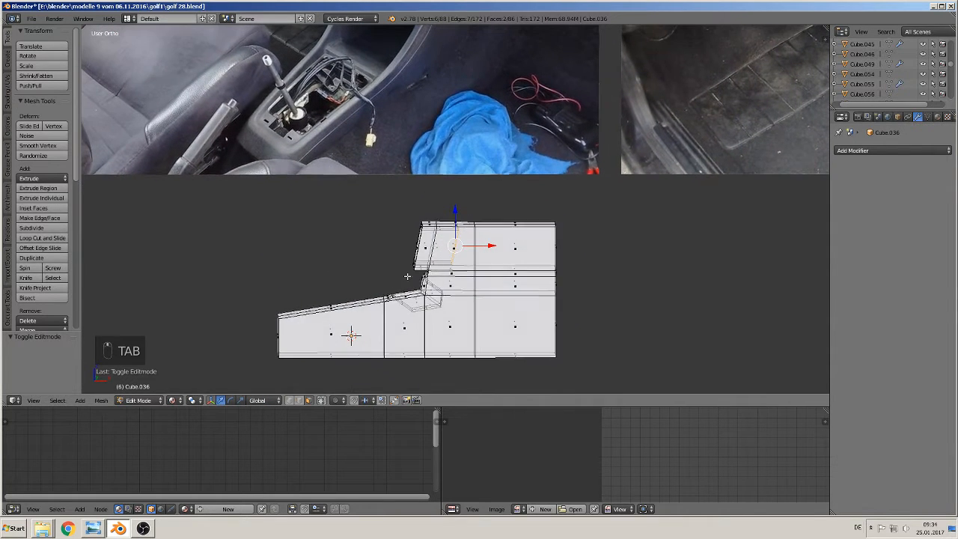
scroll(407, 277, "up", 2)
scroll(435, 297, "up", 1)
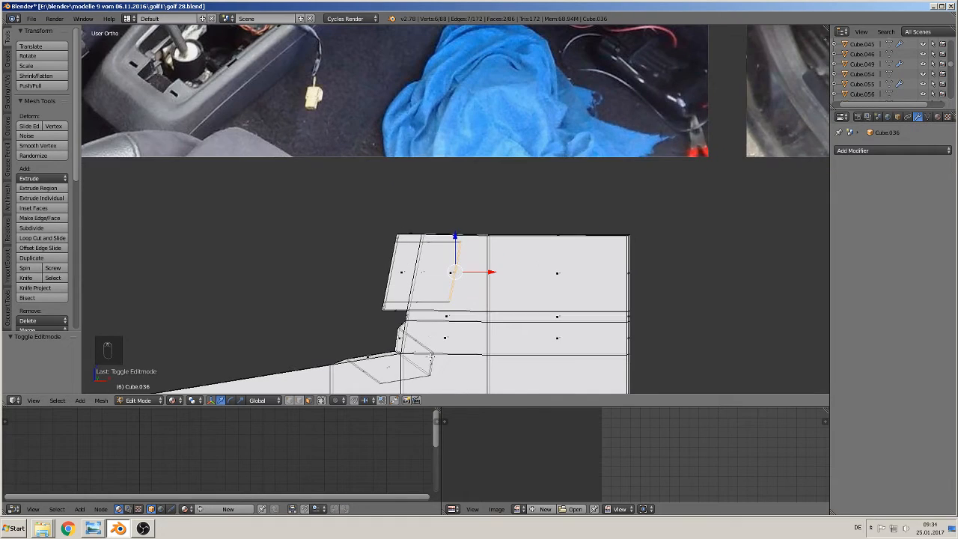
key("a")
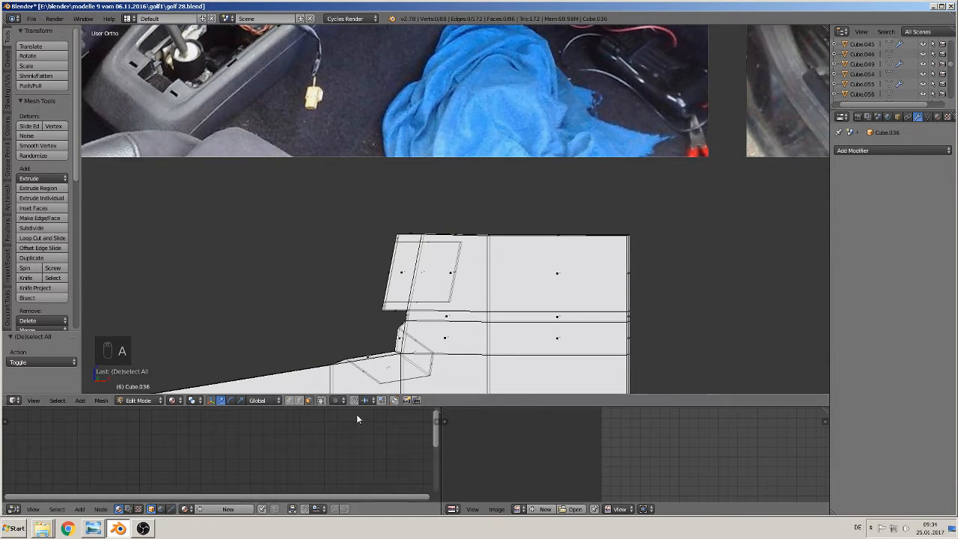
left_click(291, 400)
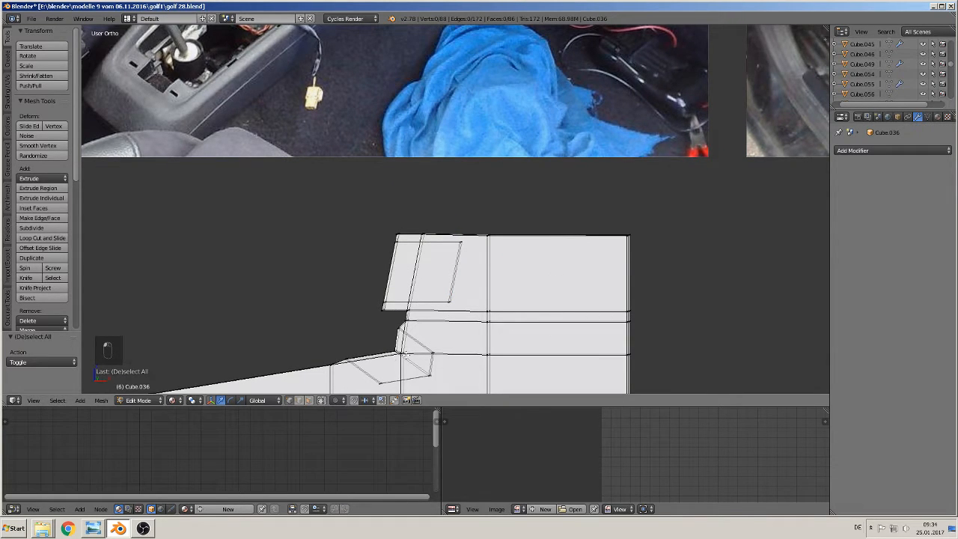
key("v")
key("c")
left_click(400, 350)
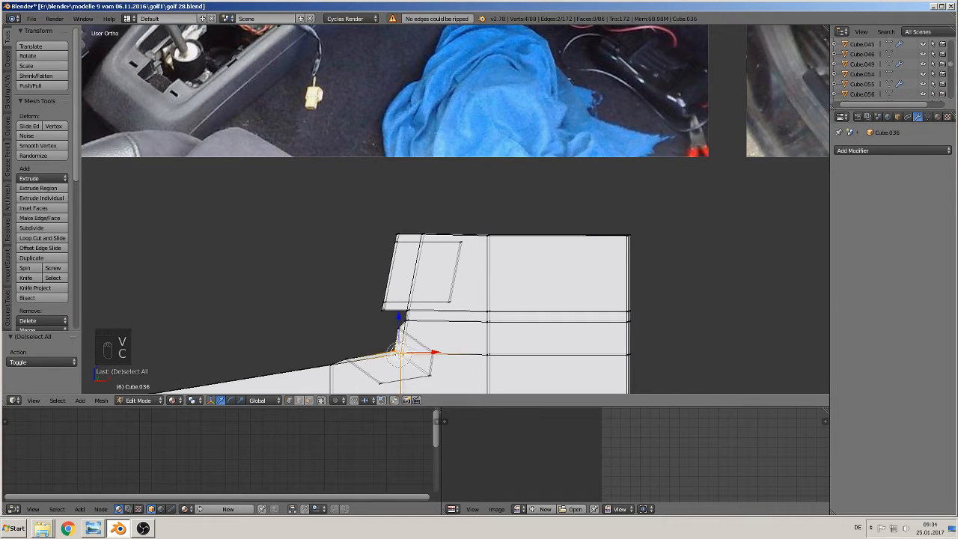
scroll(410, 361, "down", 1)
left_click_drag(443, 327, 425, 331)
middle_click_drag(431, 337, 471, 364)
Add a Subdivision Surface modifier to the console with 2 view subdivisions.
key("Tab")
scroll(470, 361, "down", 2)
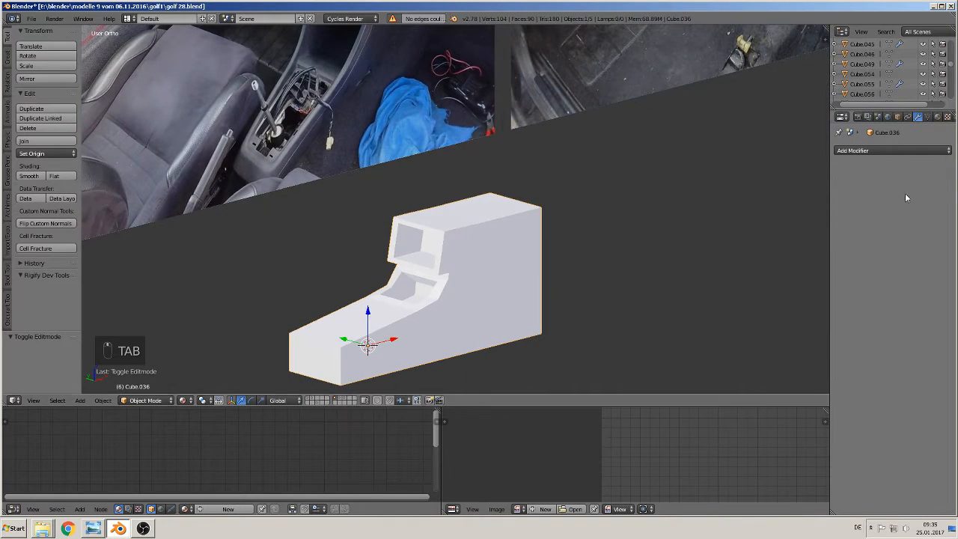
left_click(895, 151)
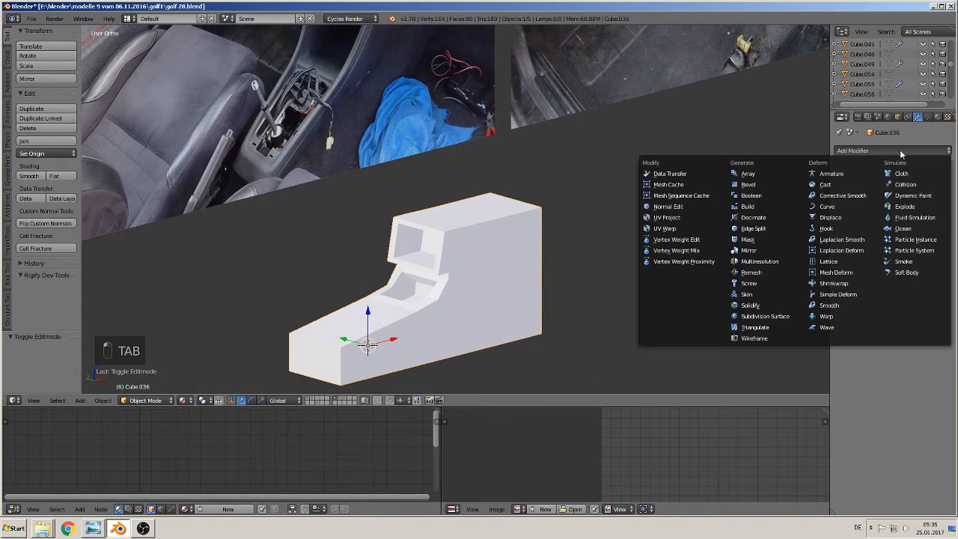
left_click(768, 315)
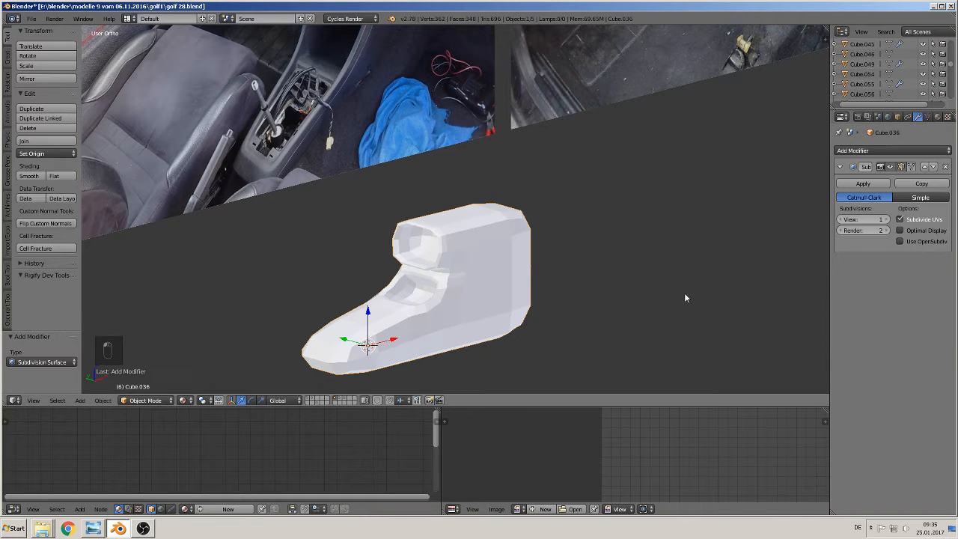
left_click(886, 219)
Add a lengthwise loop cut around the console and slide it close to the positive Y side.
scroll(634, 304, "up", 4)
middle_click_drag(501, 290, 596, 245, "shift")
scroll(503, 260, "down", 1)
key("Tab")
mouse_move(484, 253)
middle_mouse_down()
mouse_move(460, 268)
mouse_move(479, 291)
mouse_move(525, 280)
mouse_move(488, 241)
middle_mouse_up()
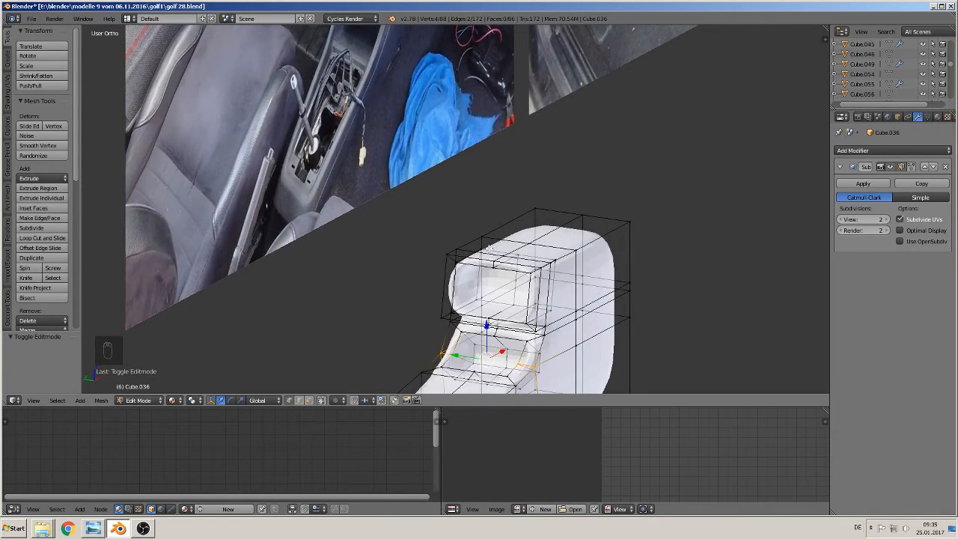
key("ctrl+r")
left_click(487, 252)
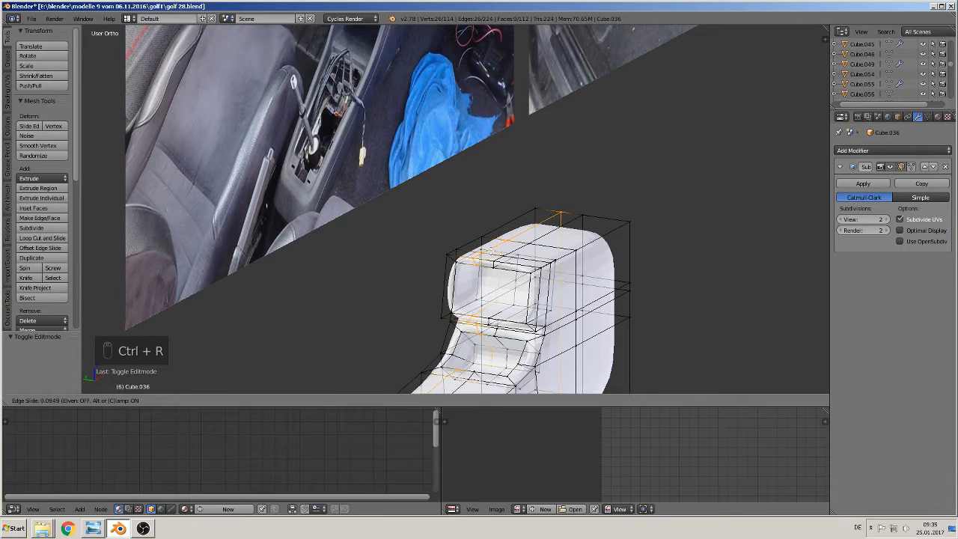
left_click(474, 253)
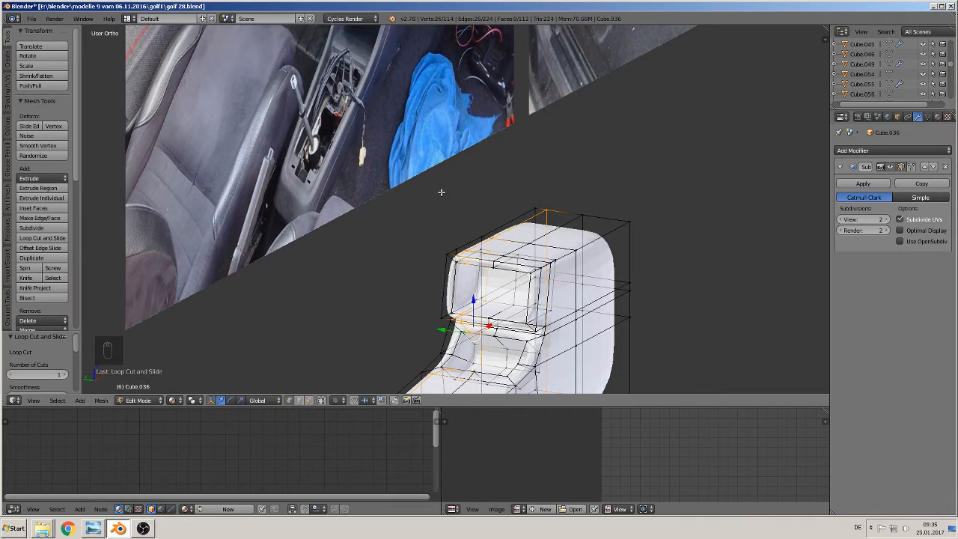
Add a matching lengthwise loop cut and slide it close to the console's negative Y side.
middle_click_drag(442, 192, 382, 349, "shift")
scroll(352, 263, "down", 3)
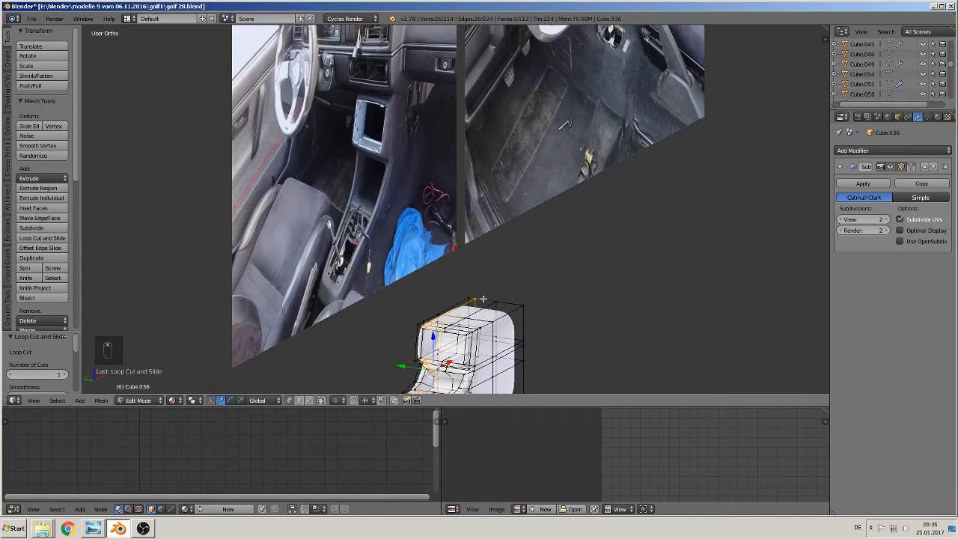
middle_click_drag(483, 300, 543, 201, "shift")
scroll(544, 253, "up", 2)
mouse_move(543, 252)
middle_mouse_down()
mouse_move(572, 251)
mouse_move(549, 253)
middle_mouse_up()
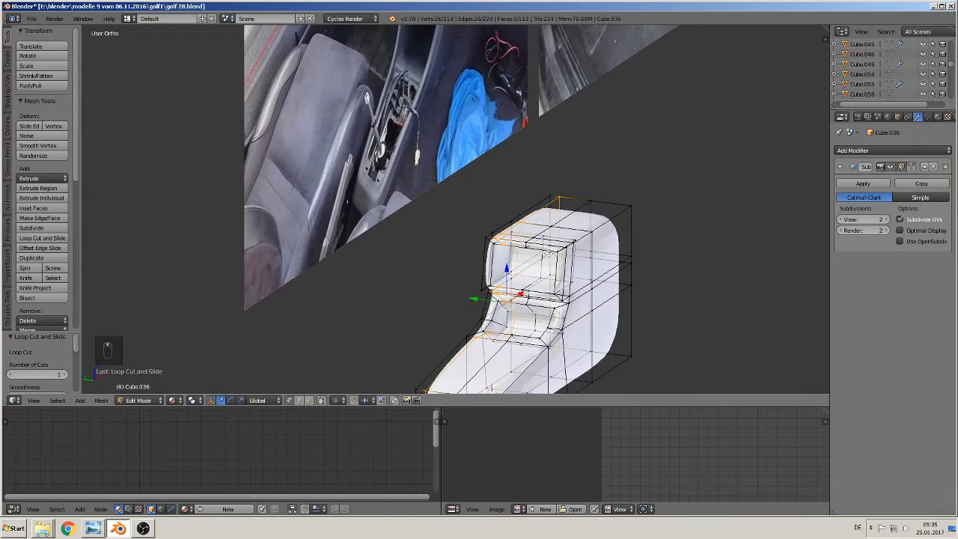
key("ctrl+r")
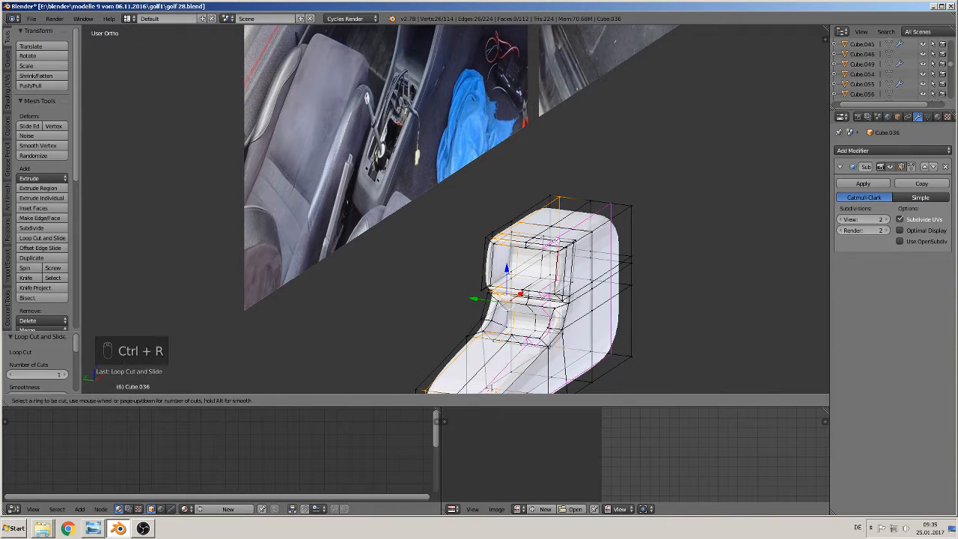
left_click(556, 245)
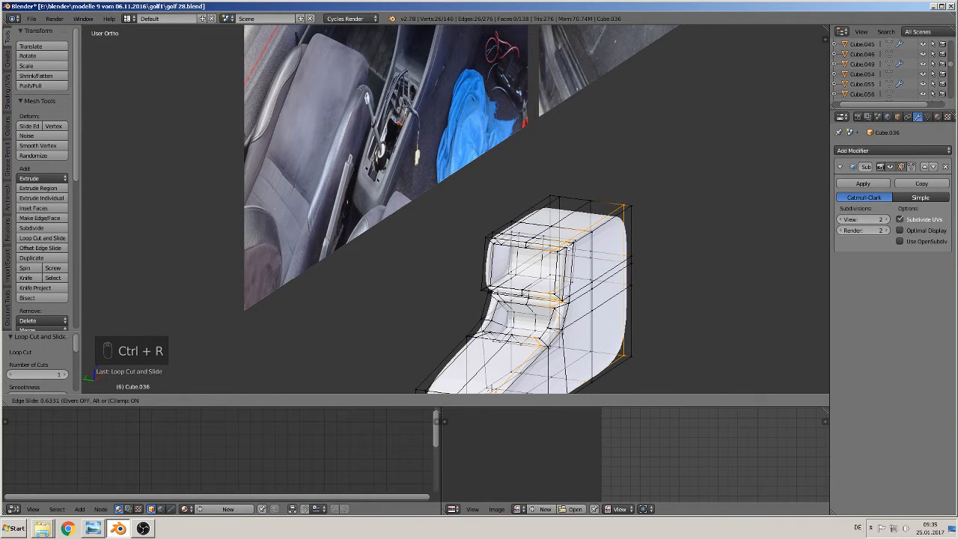
left_click(493, 391)
Add a crosswise loop cut through the low sloped section, a little behind its front end.
middle_click_drag(494, 392, 486, 309, "shift")
middle_click_drag(407, 155, 383, 184)
scroll(384, 184, "down", 3)
scroll(406, 135, "up", 2)
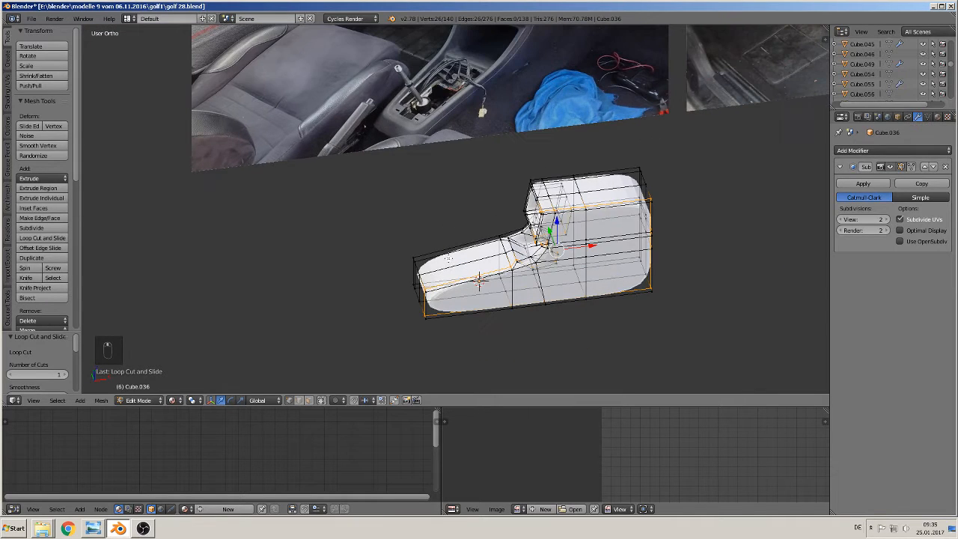
middle_click_drag(447, 284, 475, 322)
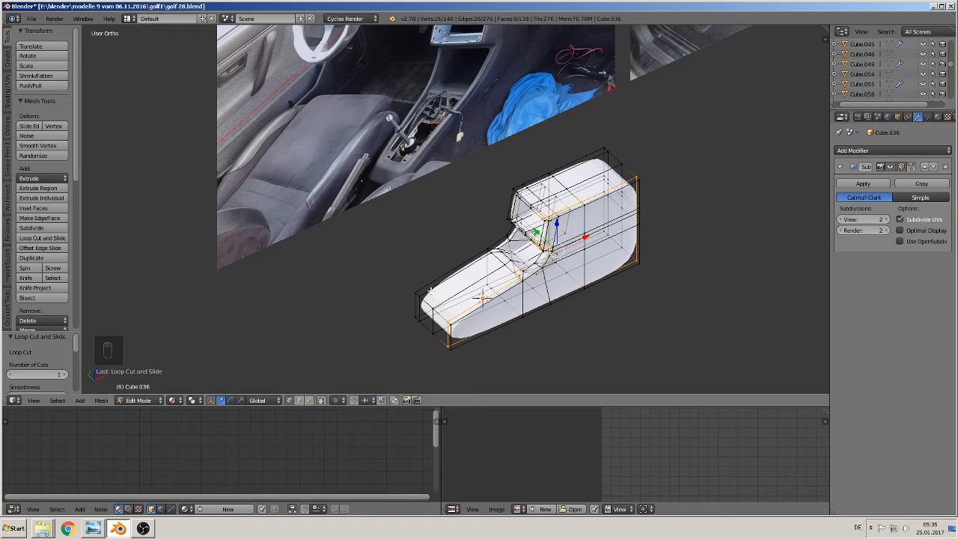
key("ctrl+r")
left_click(450, 289)
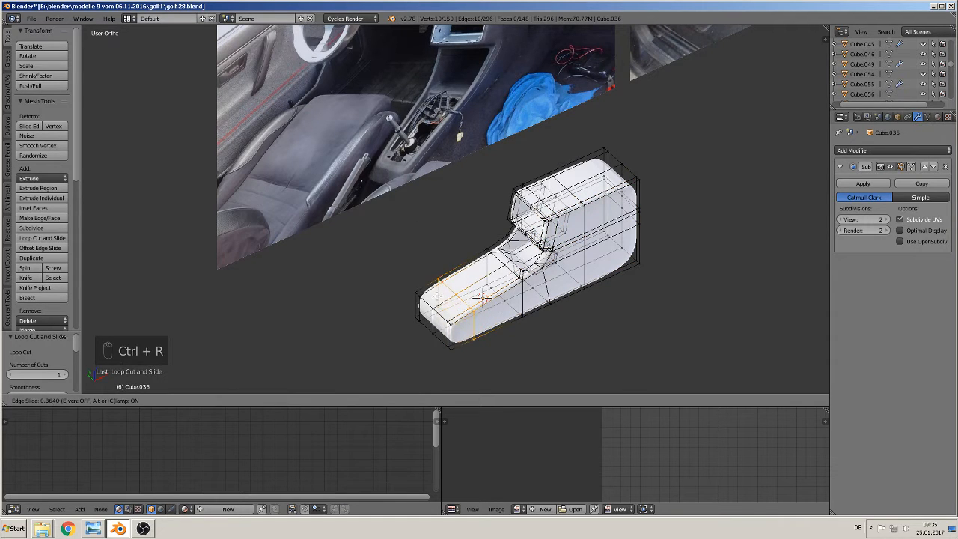
left_click(448, 294)
scroll(452, 321, "up", 2)
right_click(457, 378)
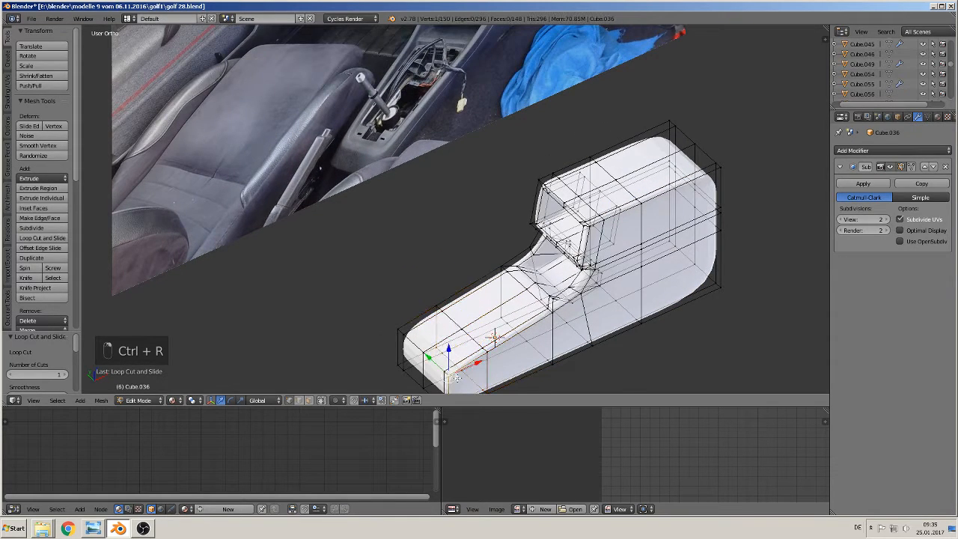
right_click(449, 374, "shift")
right_click(398, 333, "shift")
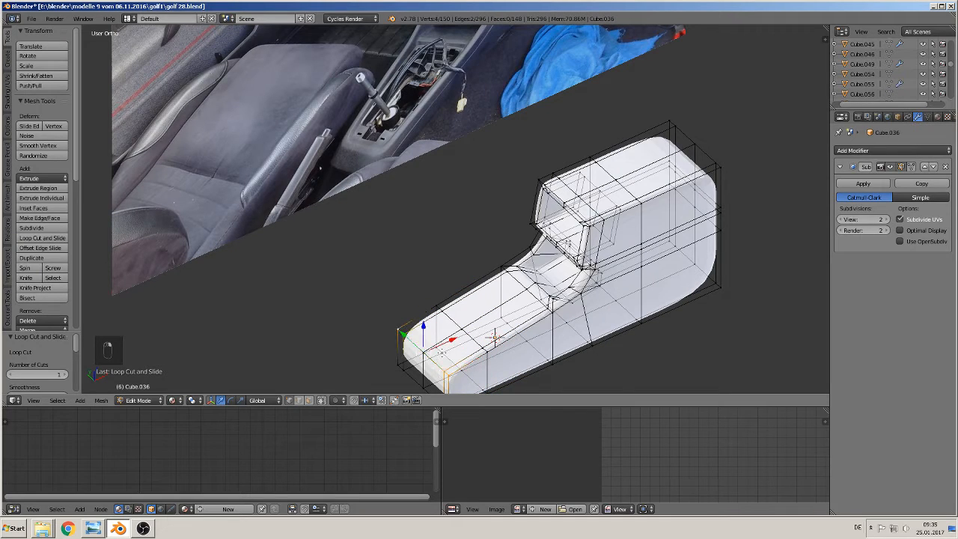
key("s")
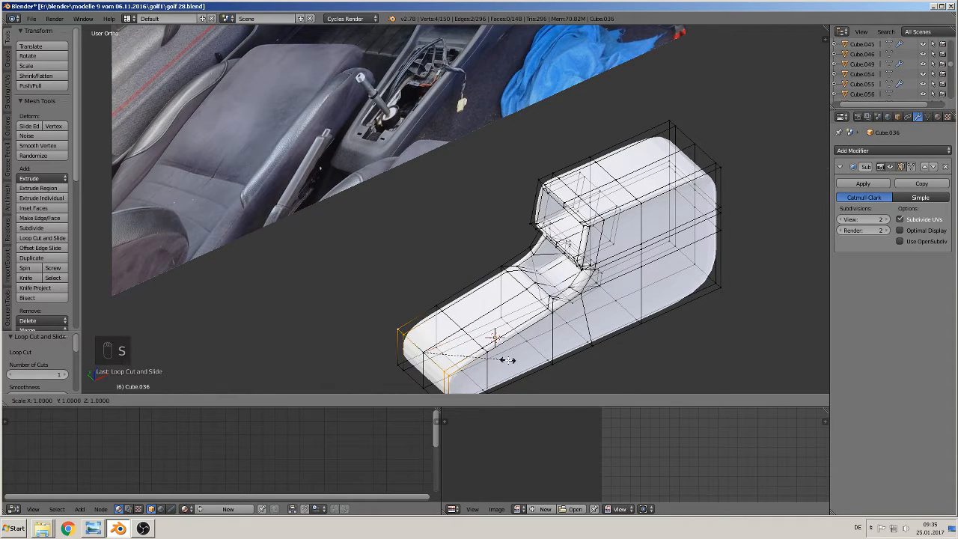
left_click(503, 362)
Narrow the low front end by moving its upper corner vertices inward along Y, each by about 0.94.
middle_click_drag(472, 358, 453, 270, "shift")
key("a")
right_click(431, 285)
right_click(429, 286, "shift")
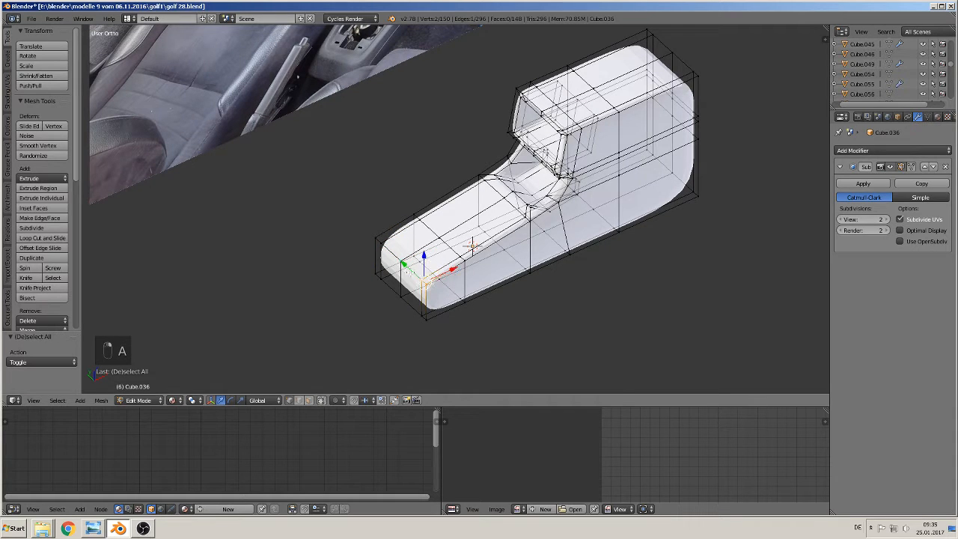
left_click_drag(404, 264, 369, 235)
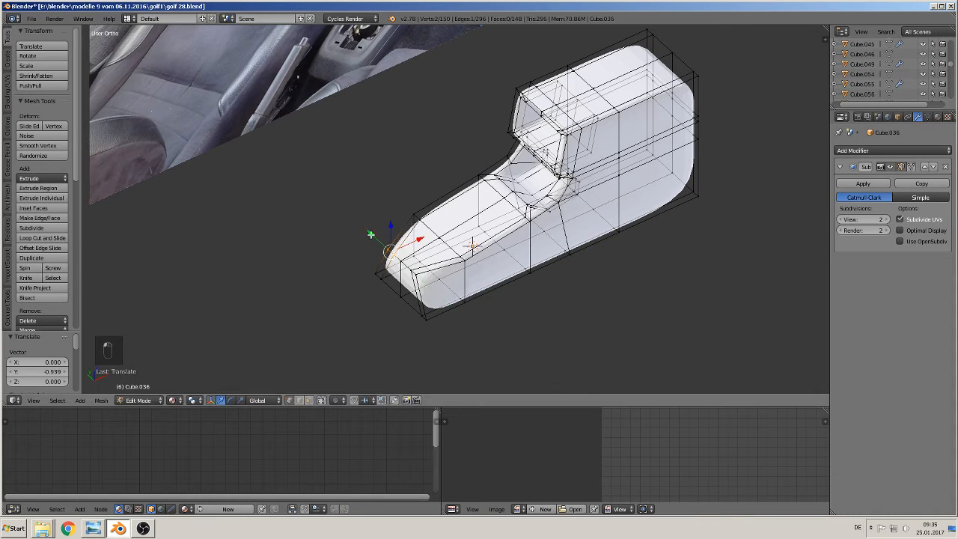
Select all upper vertices of the low front end and lower them by about 0.56 along Z.
mouse_move(377, 244)
middle_mouse_down()
mouse_move(390, 229)
mouse_move(393, 240)
middle_mouse_up()
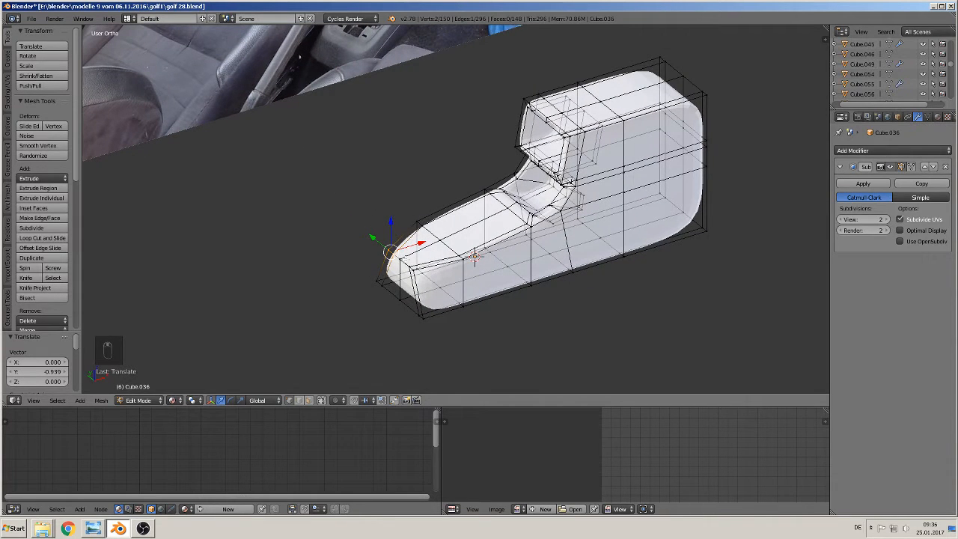
right_click(408, 262, "shift")
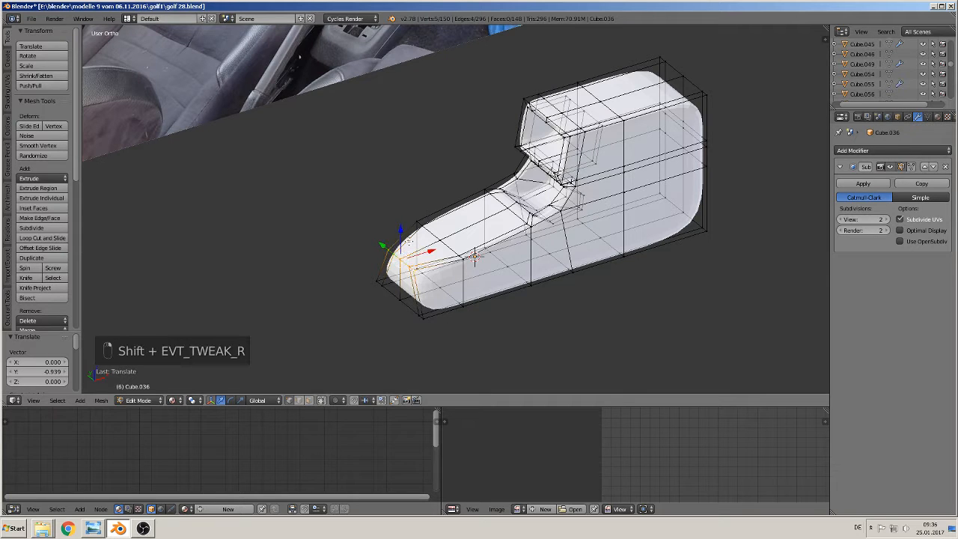
left_click_drag(401, 229, 402, 241)
scroll(502, 260, "down", 3)
scroll(509, 262, "up", 2)
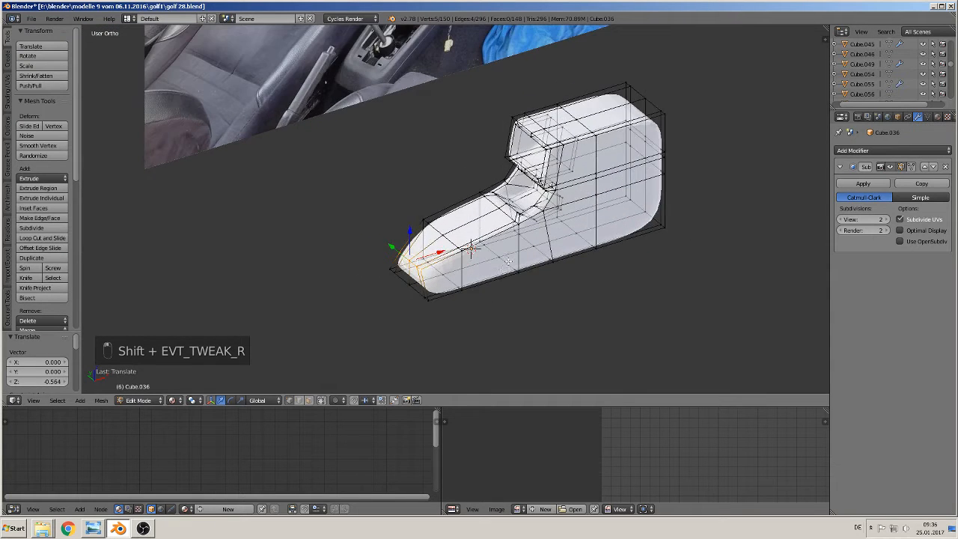
Add a horizontal loop cut around the console's lower body and slide it down close to the base edge.
middle_click_drag(509, 261, 474, 256)
key("Tab")
key("Tab")
scroll(509, 258, "up", 2)
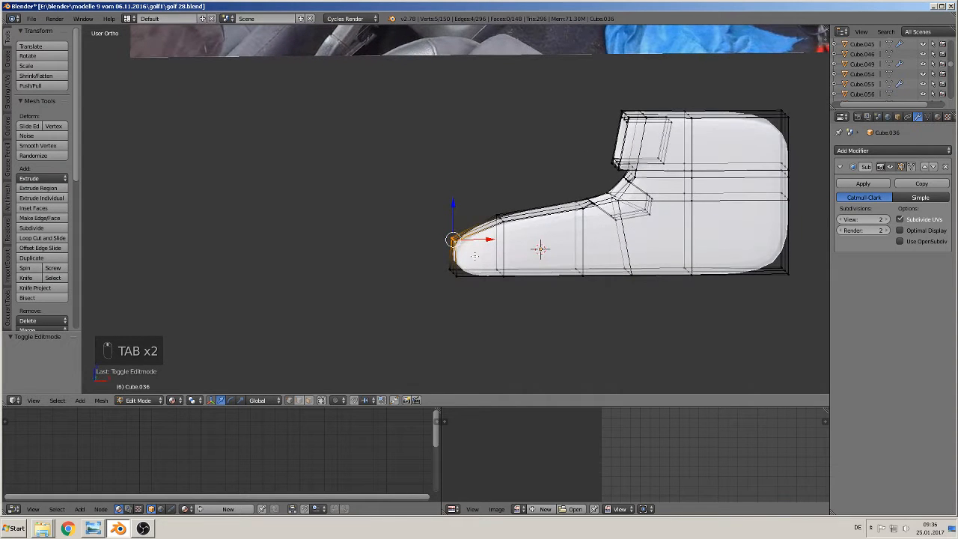
key("ctrl+r")
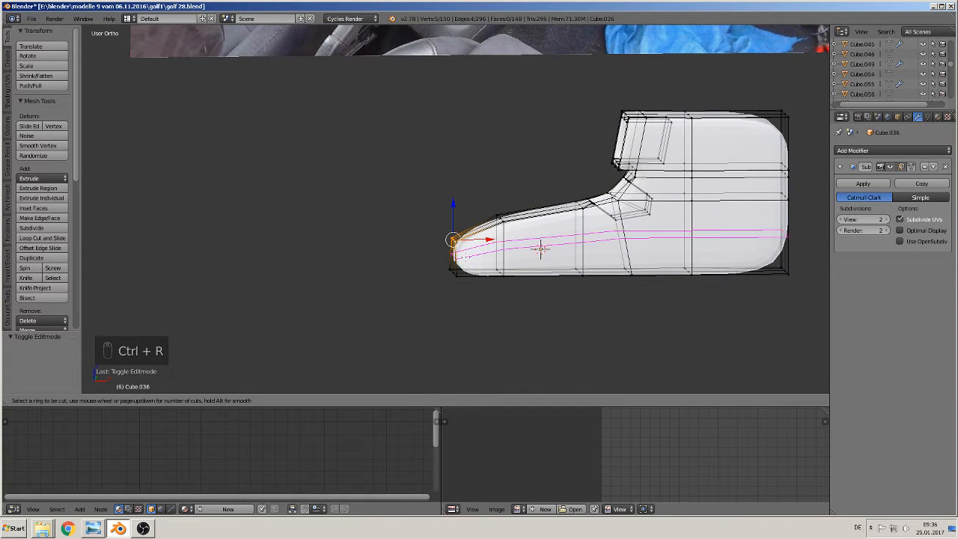
left_click(466, 260)
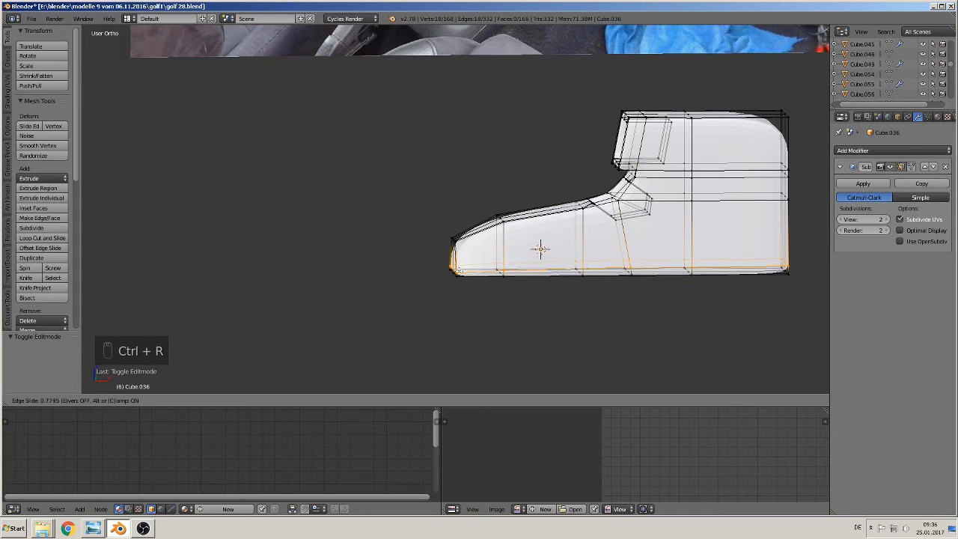
left_click(540, 249)
Leave mesh editing and apply smooth shading to the console.
middle_click_drag(475, 265, 476, 290)
key("Tab")
scroll(580, 264, "down", 3)
scroll(464, 309, "up", 1)
left_click(30, 176)
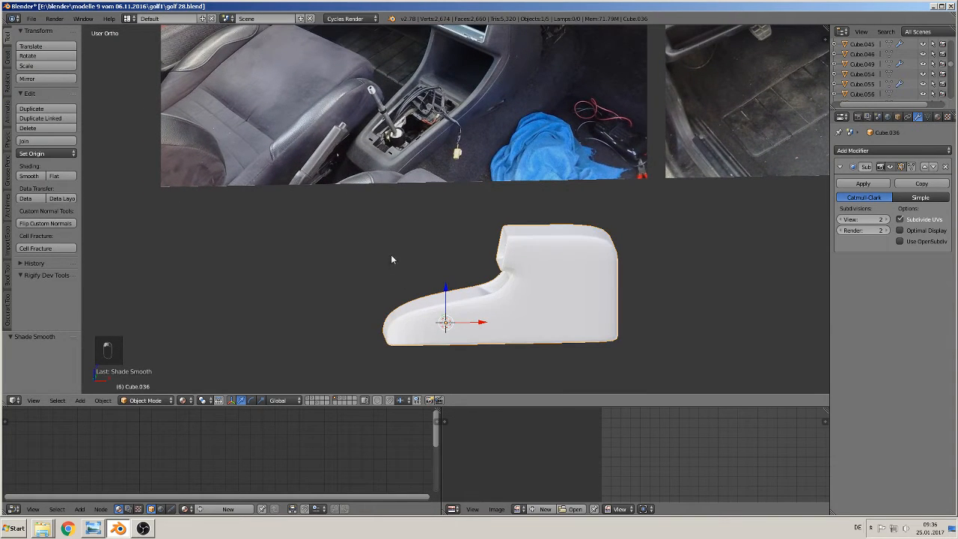
Resume mesh editing and add a loop cut around the inner walls of the upper front pocket, sliding it to the opening's rim.
middle_click_drag(391, 255, 531, 274)
scroll(470, 305, "up", 1)
scroll(495, 309, "up", 2)
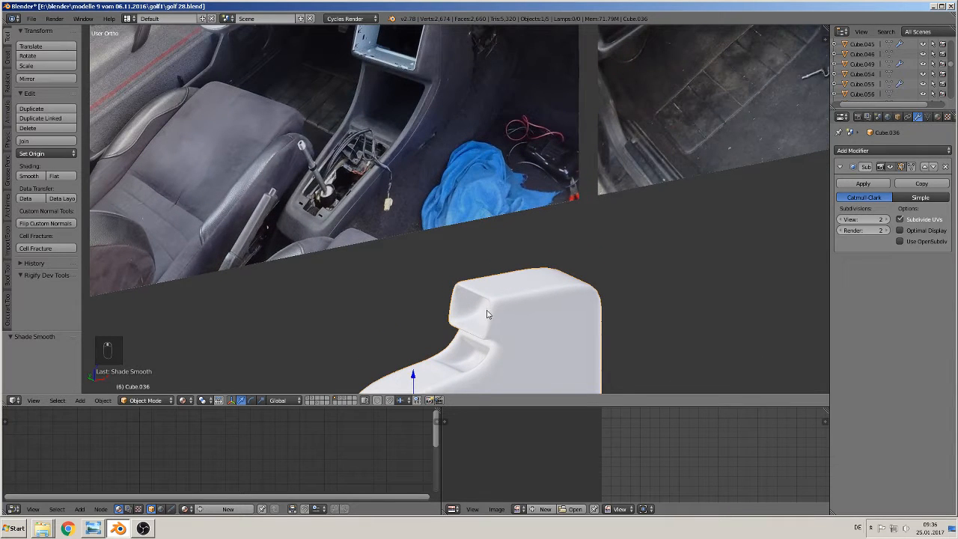
scroll(487, 314, "down", 1, "shift")
middle_click_drag(496, 346, 507, 274, "shift")
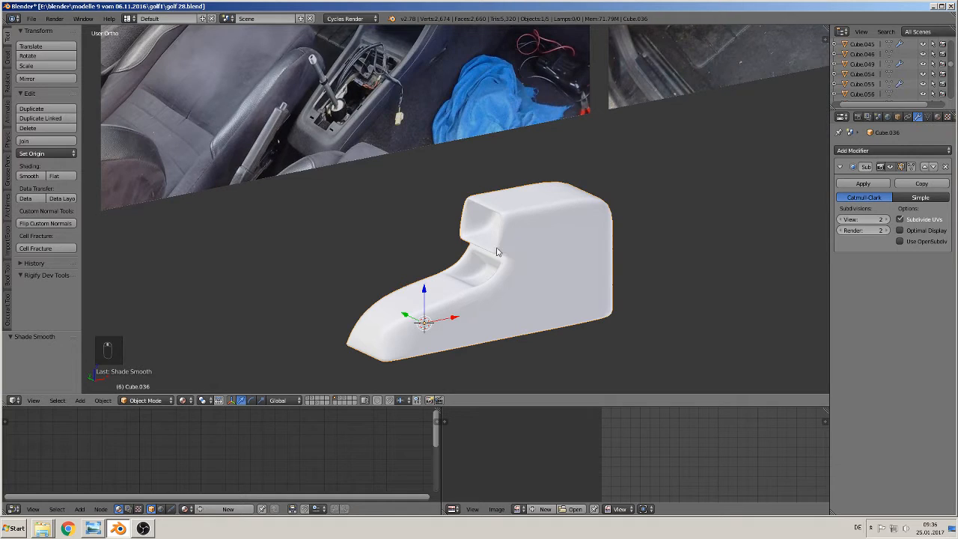
scroll(504, 233, "up", 3)
key("Tab")
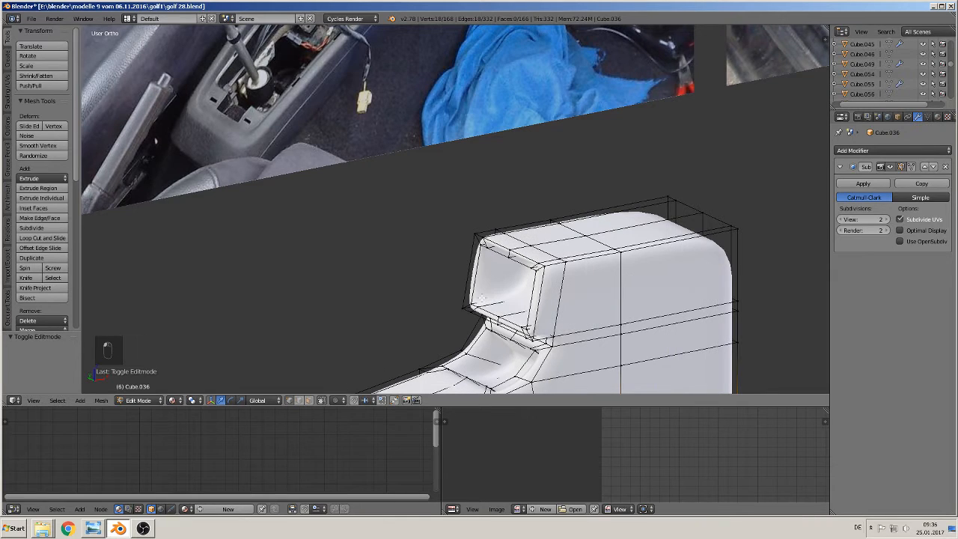
key("ctrl+r")
left_click(502, 300)
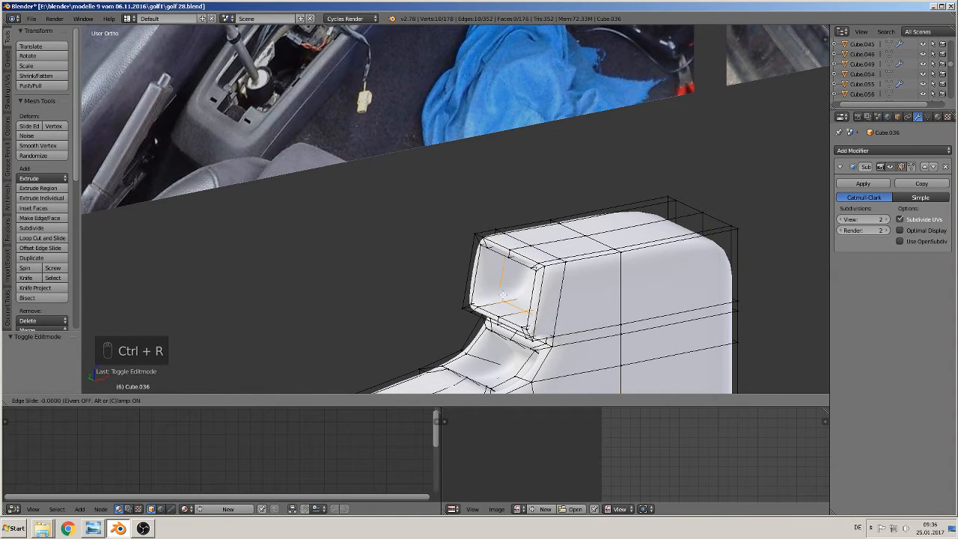
left_click(500, 303)
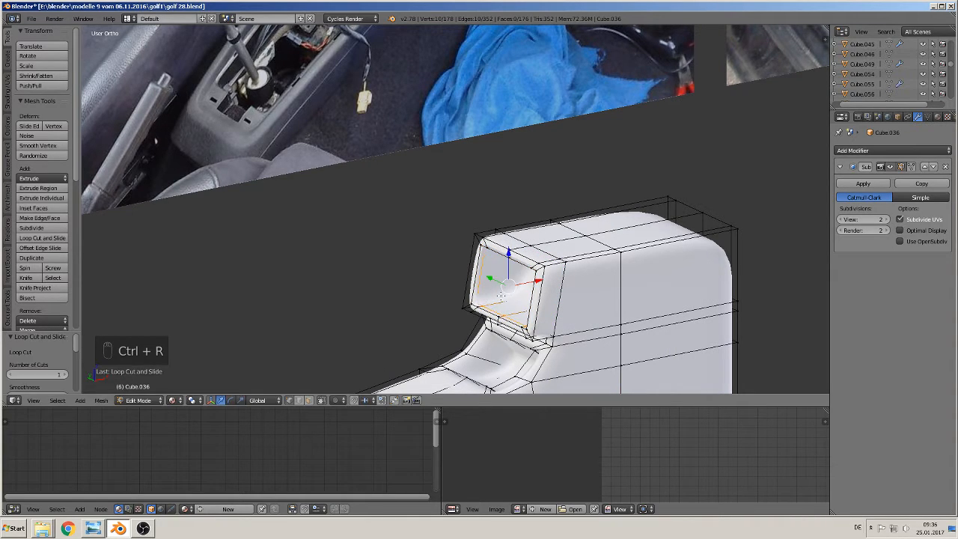
Add a second loop cut around the upper pocket's inner walls, slide it to the back wall and leave mesh editing.
key("ctrl+r")
left_click(512, 292)
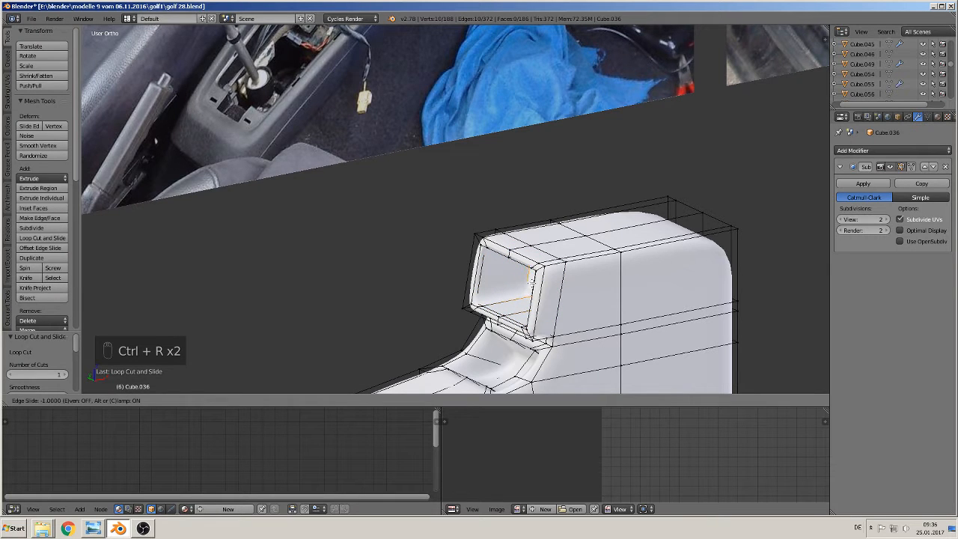
left_click(529, 290)
mouse_move(528, 290)
middle_mouse_down()
mouse_move(550, 286)
mouse_move(545, 308)
mouse_move(534, 302)
middle_mouse_up()
key("Tab")
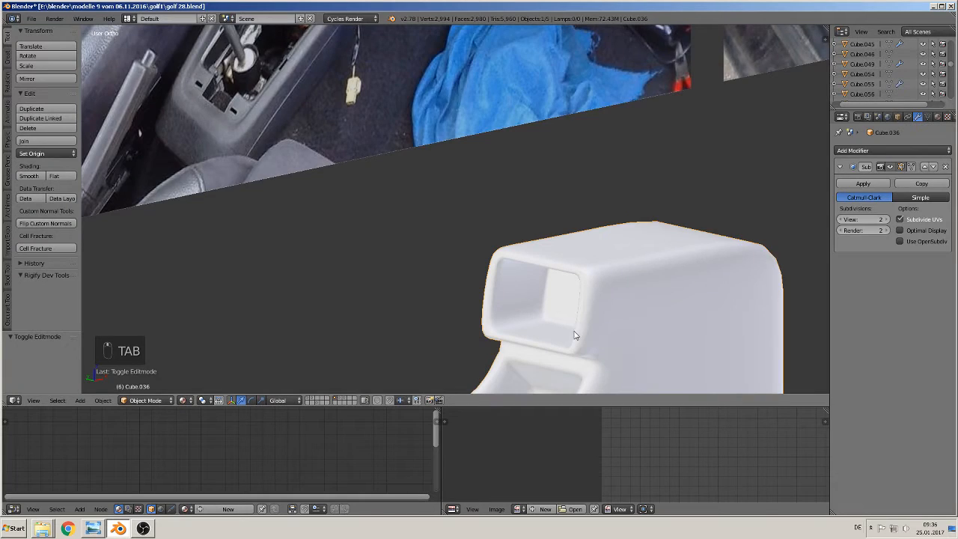
Resume mesh editing and add a loop cut around the lower recess's inner walls, sliding it up to the recess rim.
middle_click_drag(554, 375, 533, 249, "shift")
scroll(522, 227, "up", 1)
scroll(528, 250, "up", 1)
key("Tab")
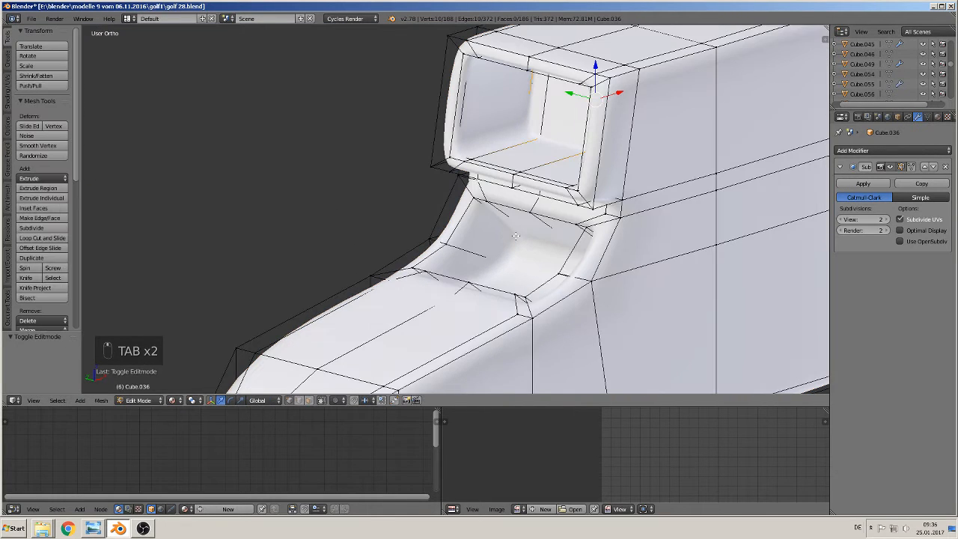
key("ctrl+r")
left_click(473, 251)
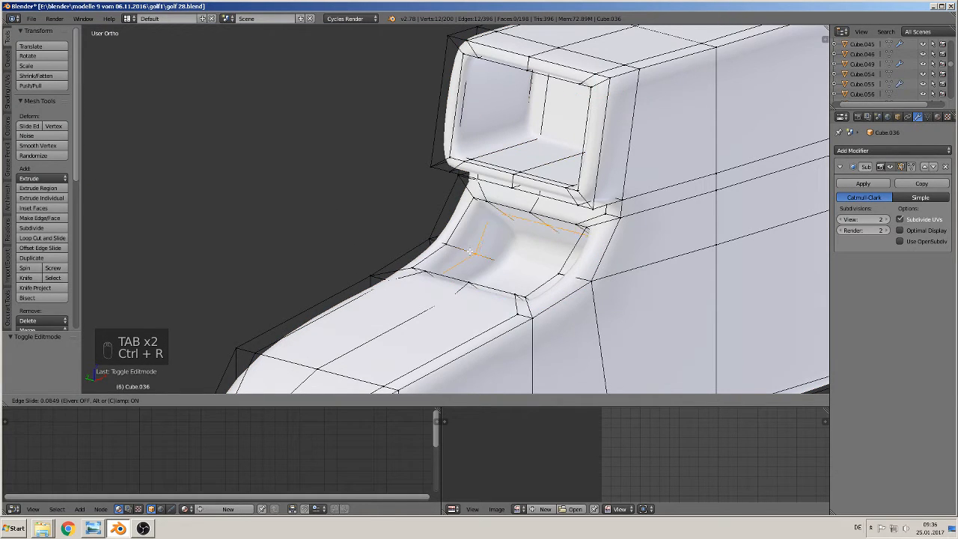
left_click(447, 244)
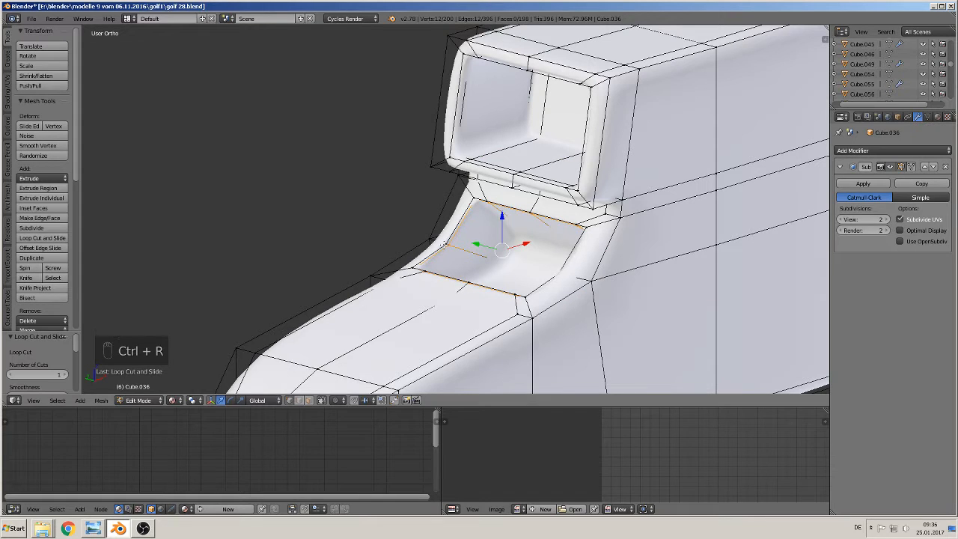
Add another loop cut inside the lower recess, slide it to the recess's inner end and leave mesh editing.
key("ctrl+r")
left_click(485, 244)
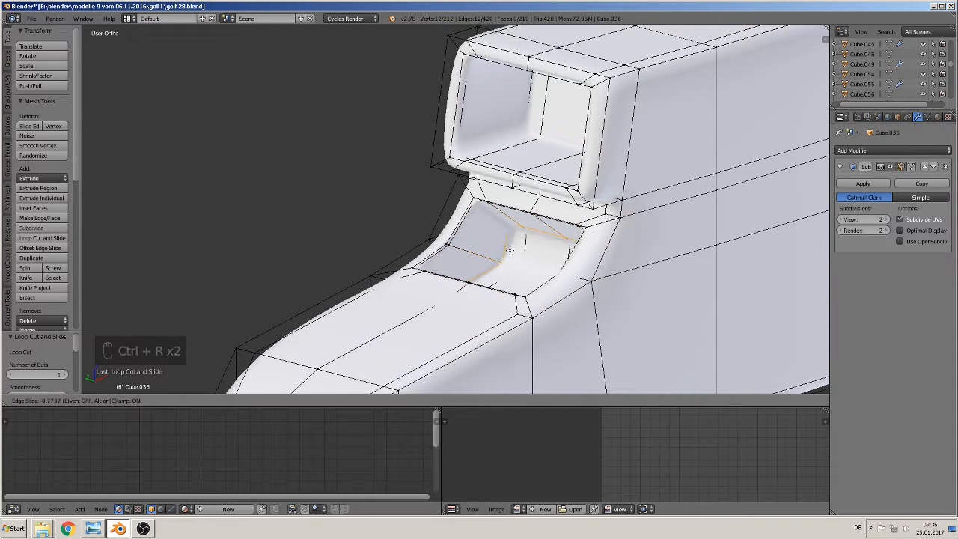
left_click(515, 256)
key("Tab")
scroll(515, 256, "down", 8)
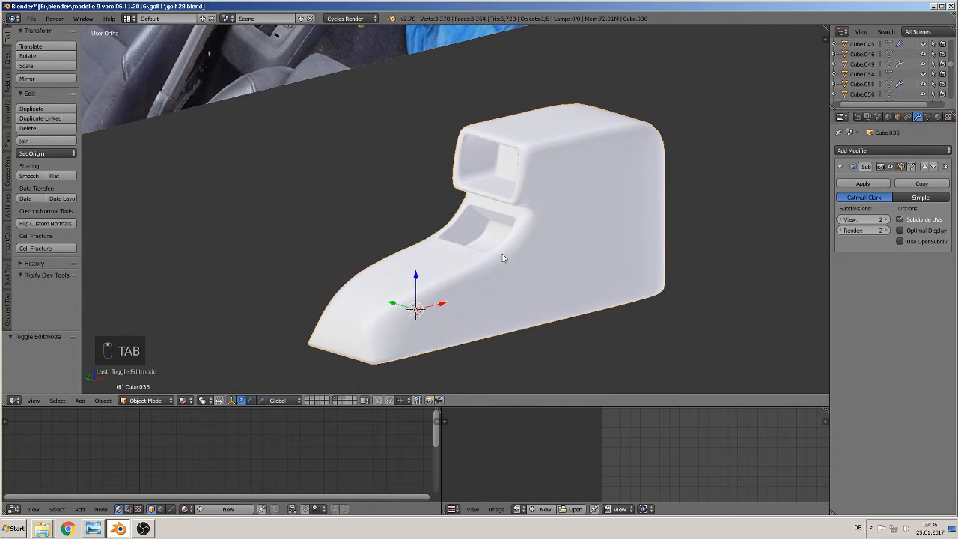
Resume mesh editing in top view with nothing selected, and allow selection of hidden vertices through the surface.
middle_click_drag(499, 252, 472, 297, "shift")
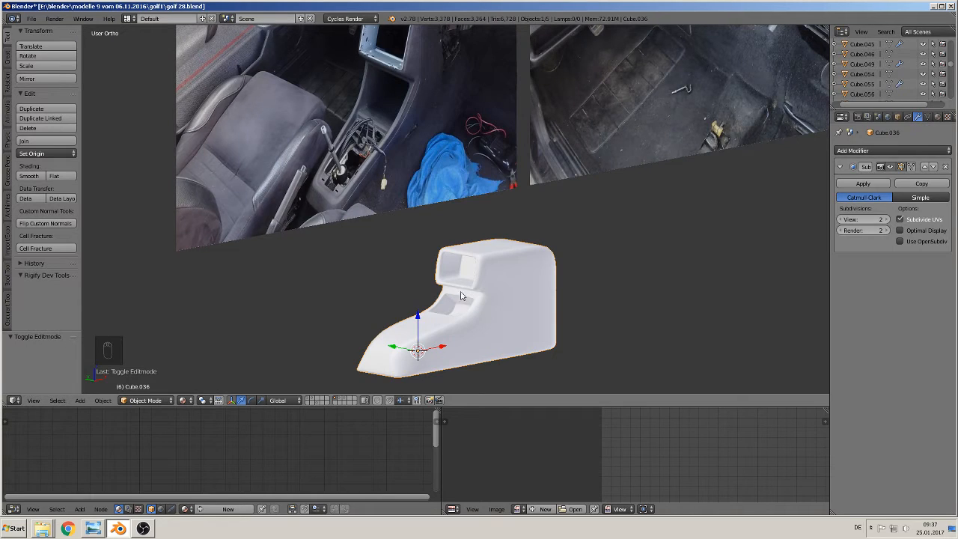
middle_click_drag(419, 330, 427, 350)
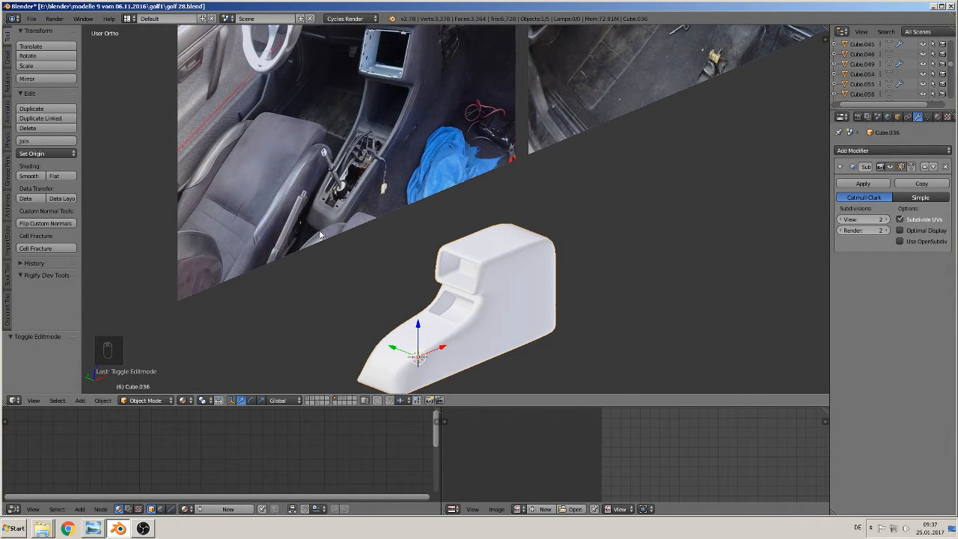
middle_click_drag(548, 222, 589, 319)
key("KP_7")
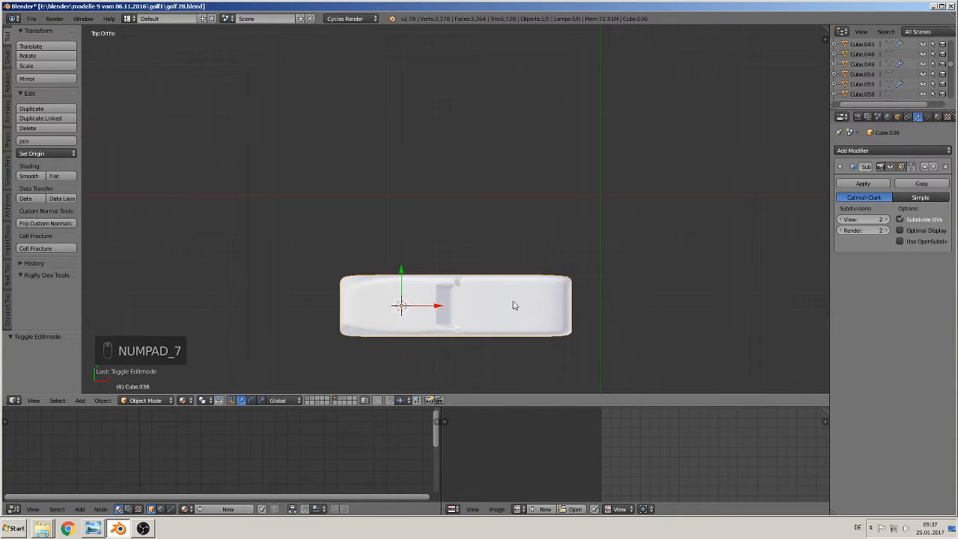
key("Tab")
middle_click_drag(597, 324, 548, 260, "shift")
key("a")
key("a")
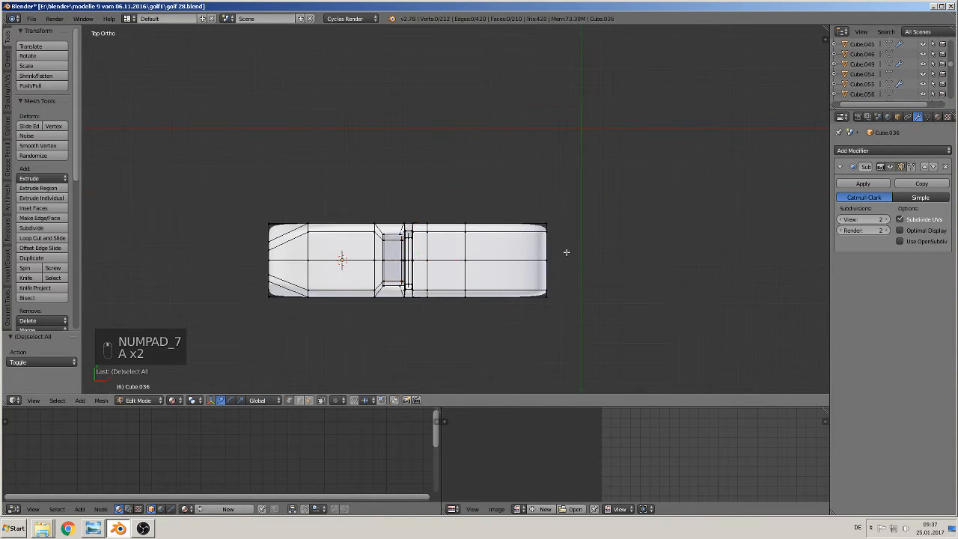
key("b")
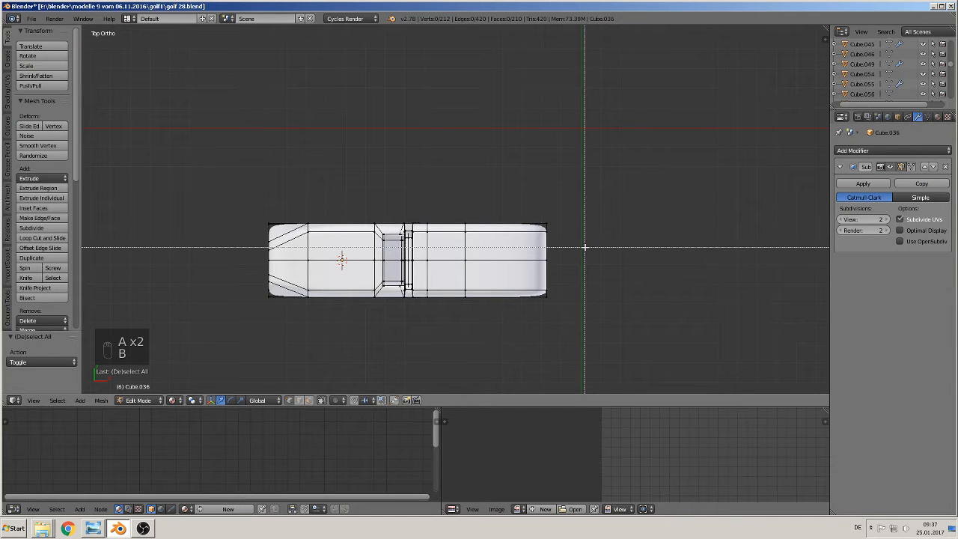
left_click(321, 400)
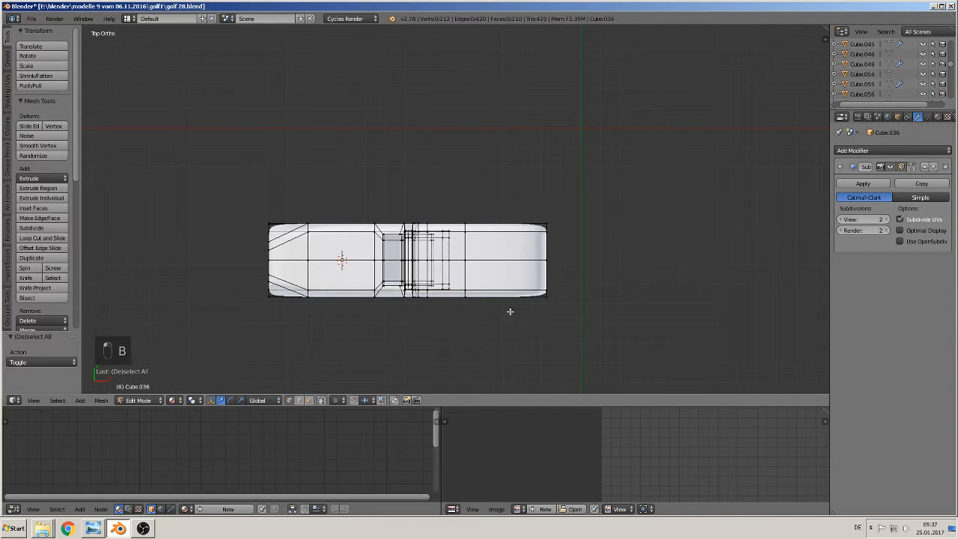
Select all vertices of the console's +Y side, including its low front corner, and rotate them slightly to taper the console toward that end.
key("b")
left_click_drag(574, 241, 256, 188)
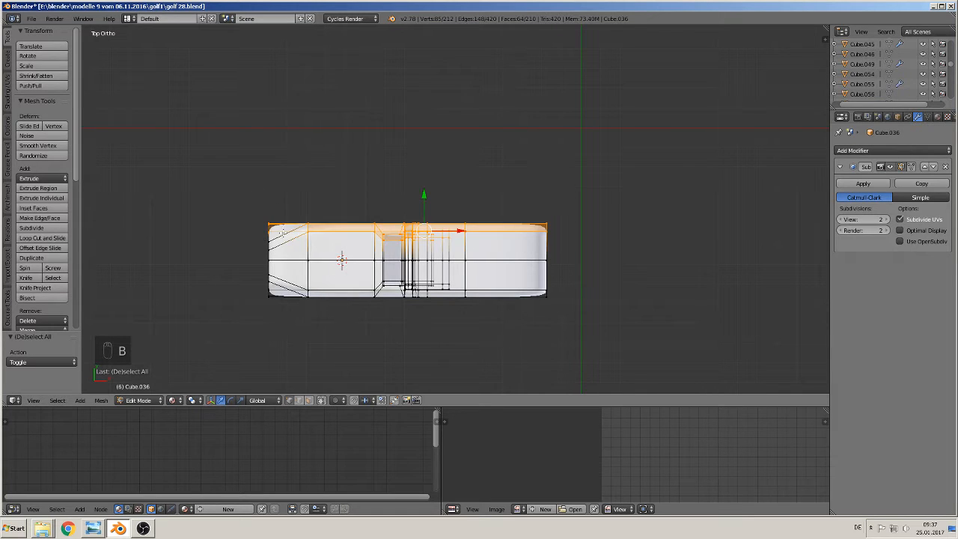
key("c")
left_click(278, 234)
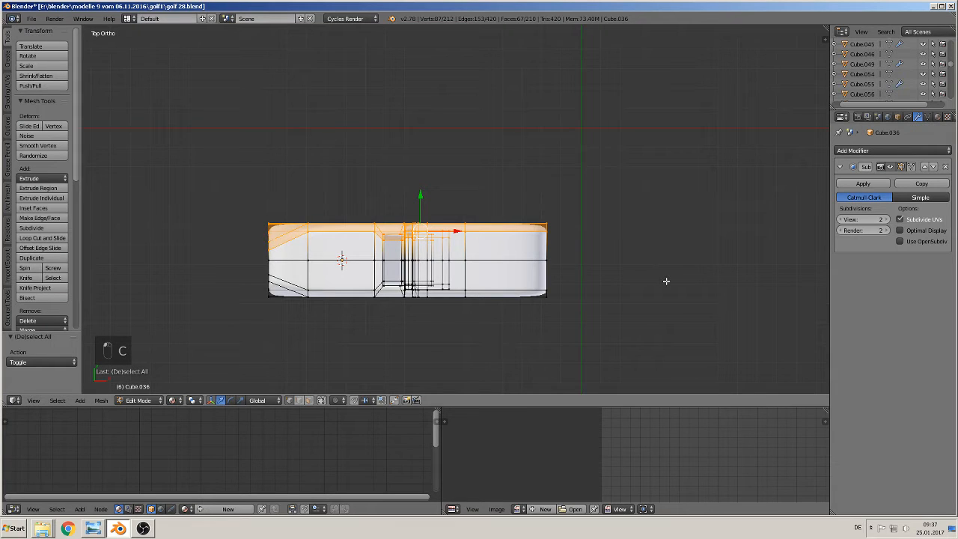
key("r")
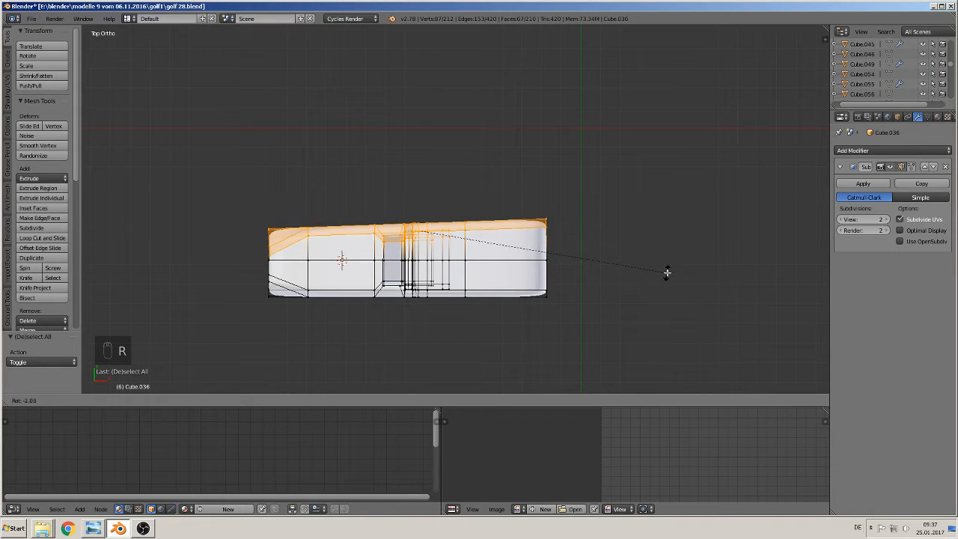
left_click(667, 268)
Select only the vertices of the -Y side, rotate them about 2.8° to mirror the taper, and leave mesh editing.
key("a")
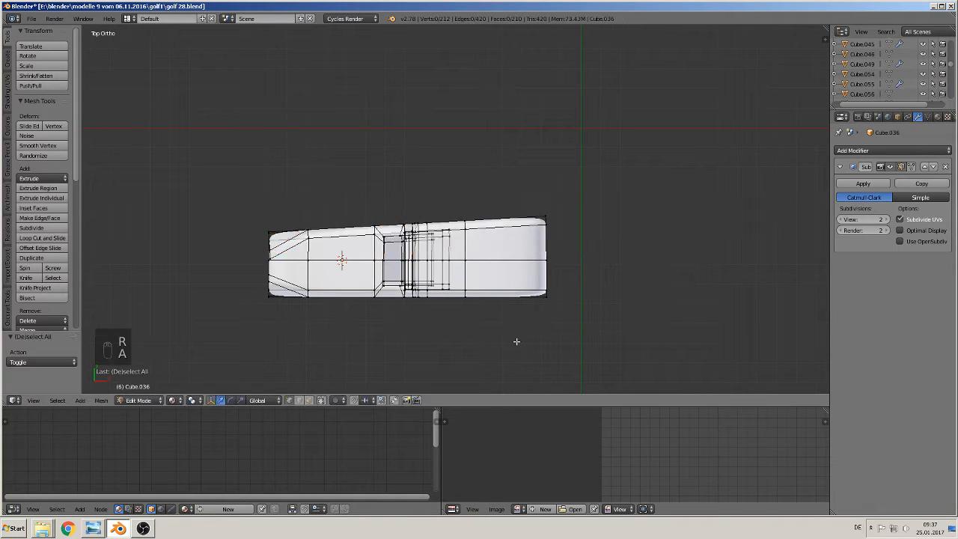
key("b")
left_click_drag(566, 327, 216, 265)
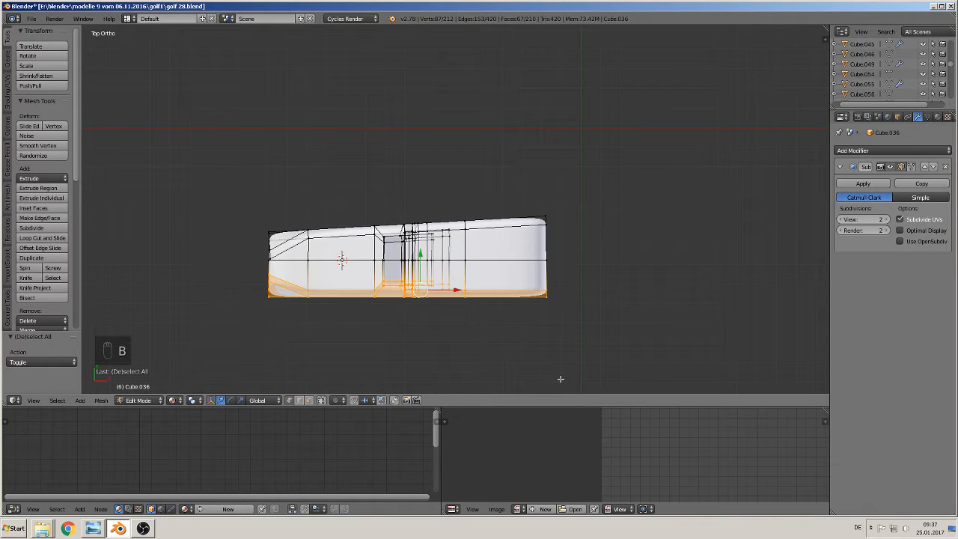
key("r")
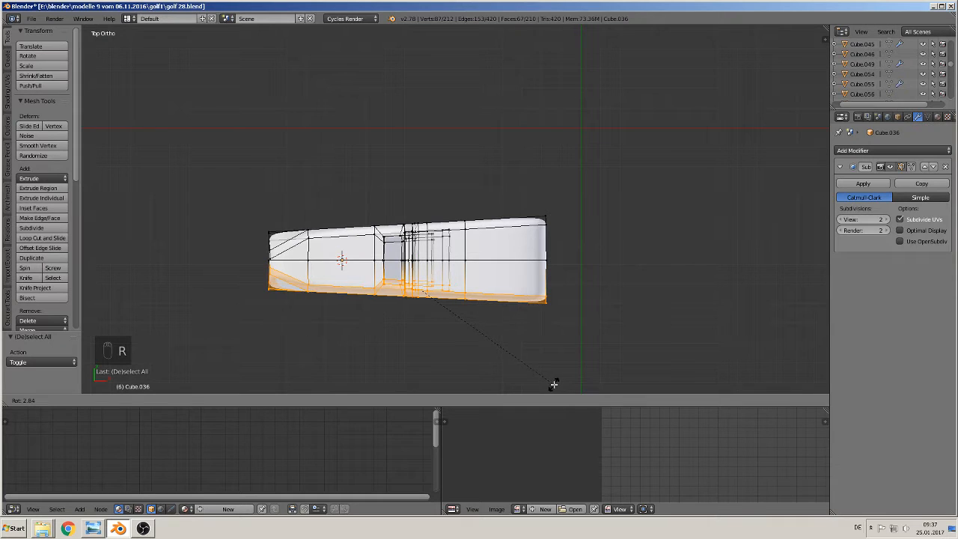
left_click(554, 384)
key("Tab")
Select only the vertices along the console's base, raise them slightly along Z, and leave mesh editing.
middle_click_drag(471, 334, 484, 314)
scroll(480, 313, "up", 2)
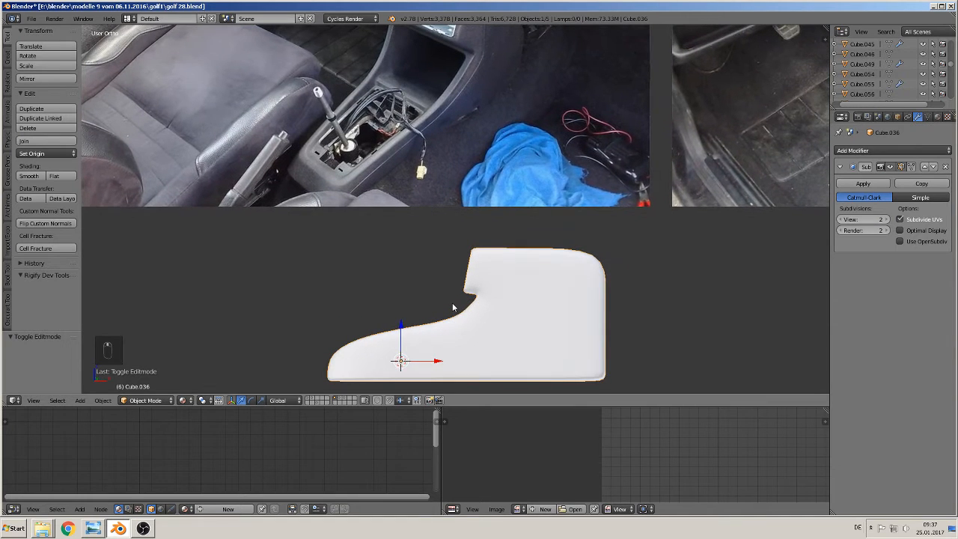
scroll(453, 306, "down", 2)
middle_click_drag(470, 312, 475, 319)
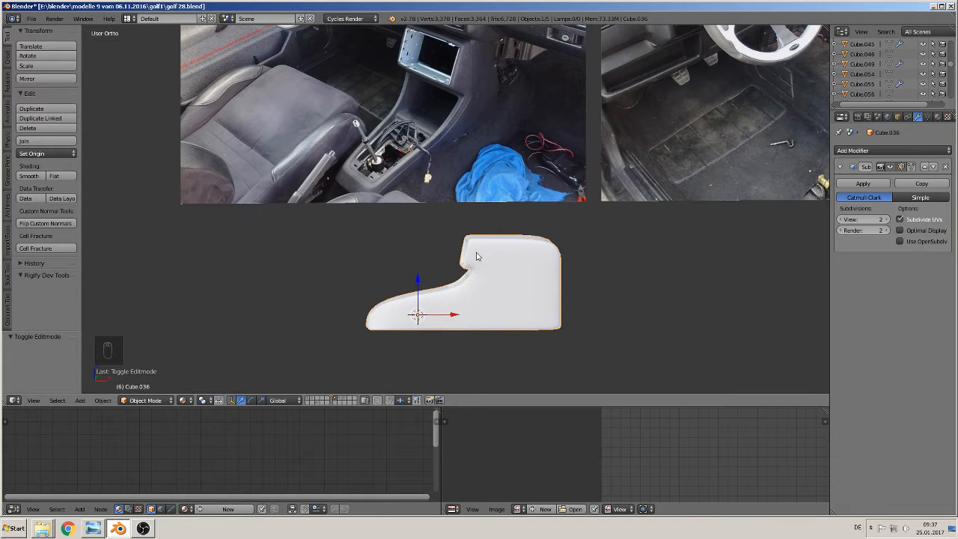
key("Tab")
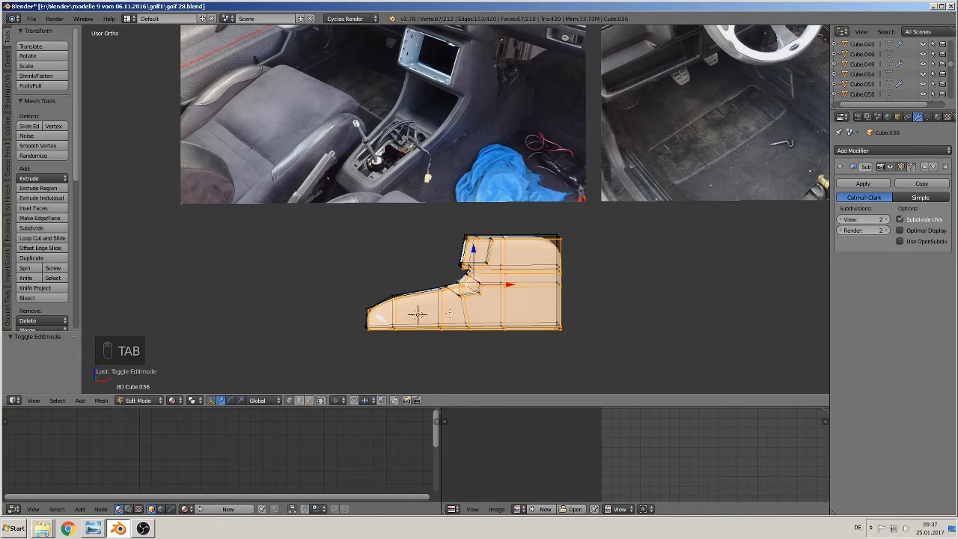
key("a")
key("b")
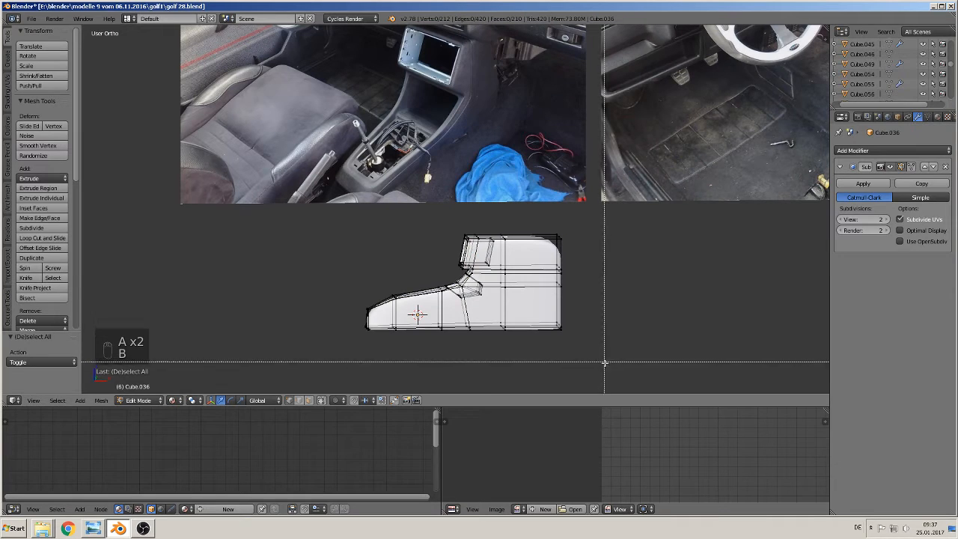
left_click_drag(591, 356, 368, 321)
left_click_drag(457, 293, 457, 281)
key("Tab")
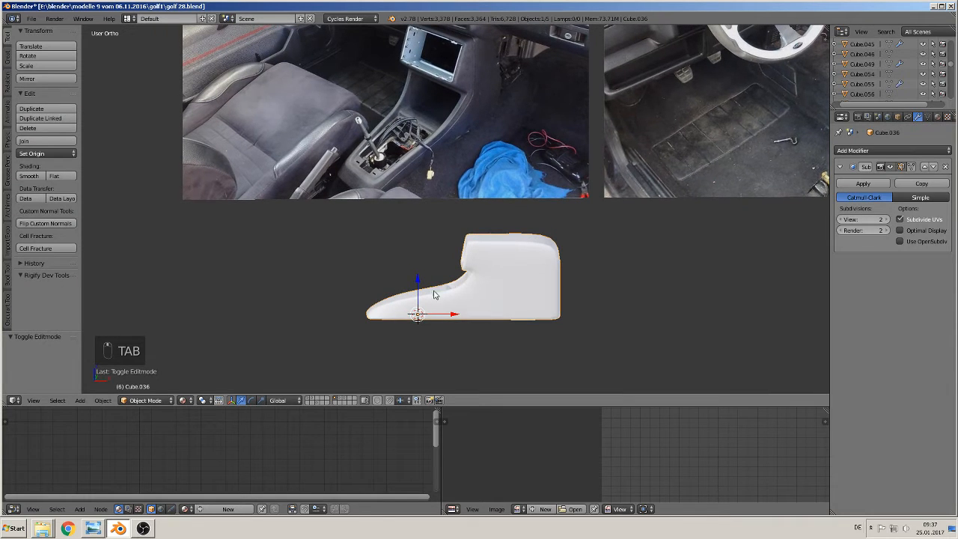
Select only the vertices of the console's upper section around the radio opening, raise them slightly along Z, and leave mesh editing.
middle_click_drag(460, 330, 429, 337, "shift")
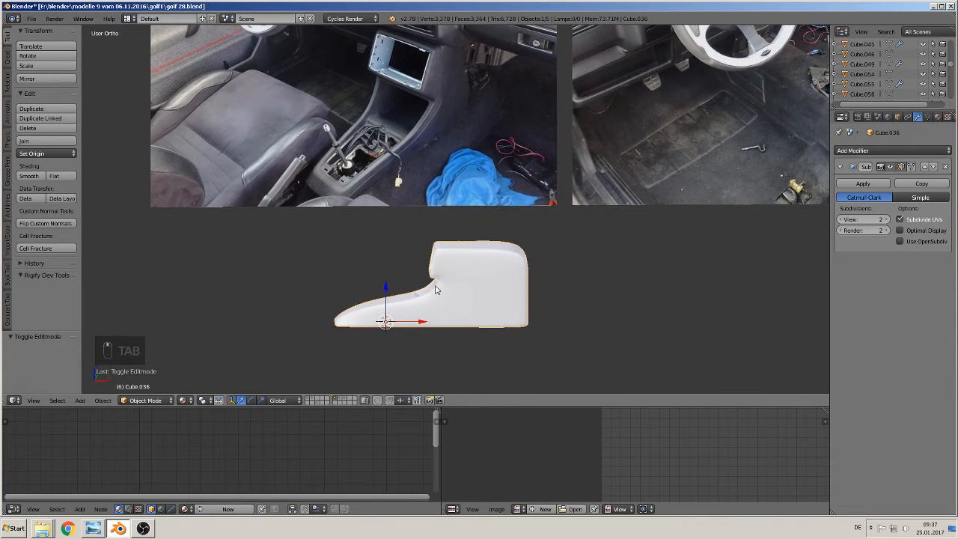
middle_click_drag(435, 285, 436, 269)
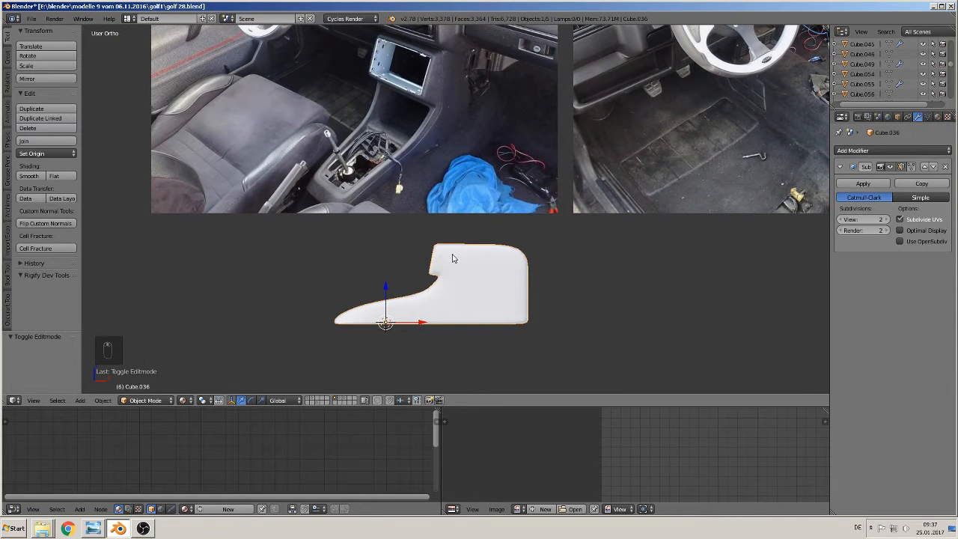
scroll(460, 270, "up", 1)
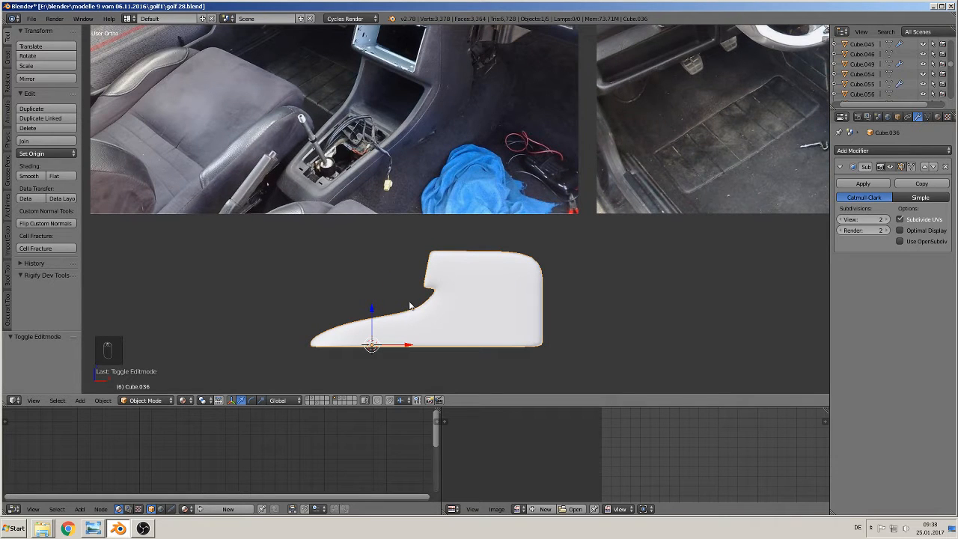
key("Tab")
key("a")
key("a")
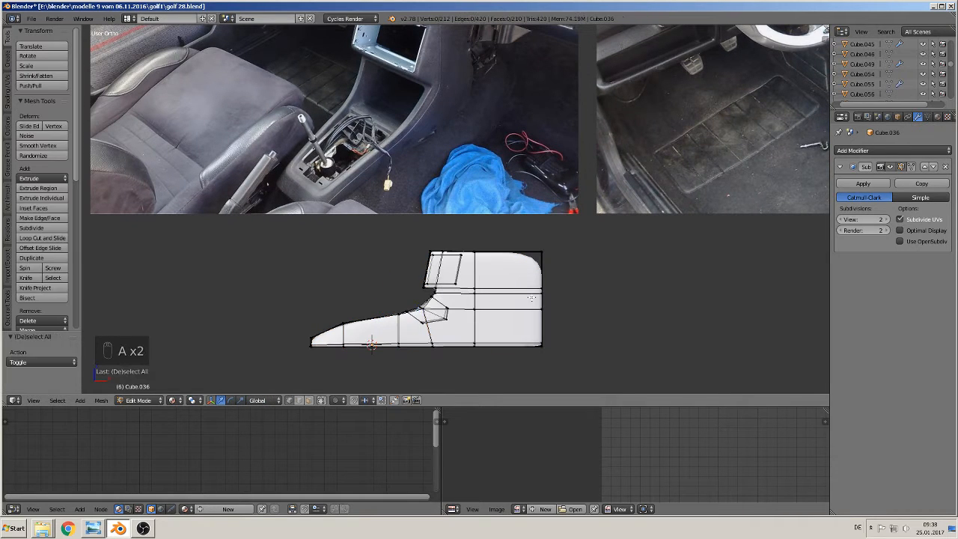
key("s")
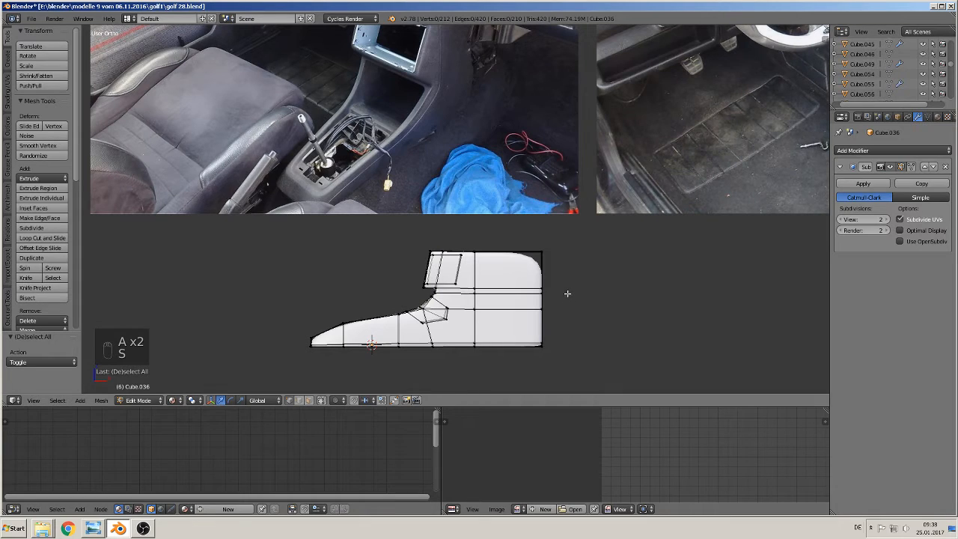
key("b")
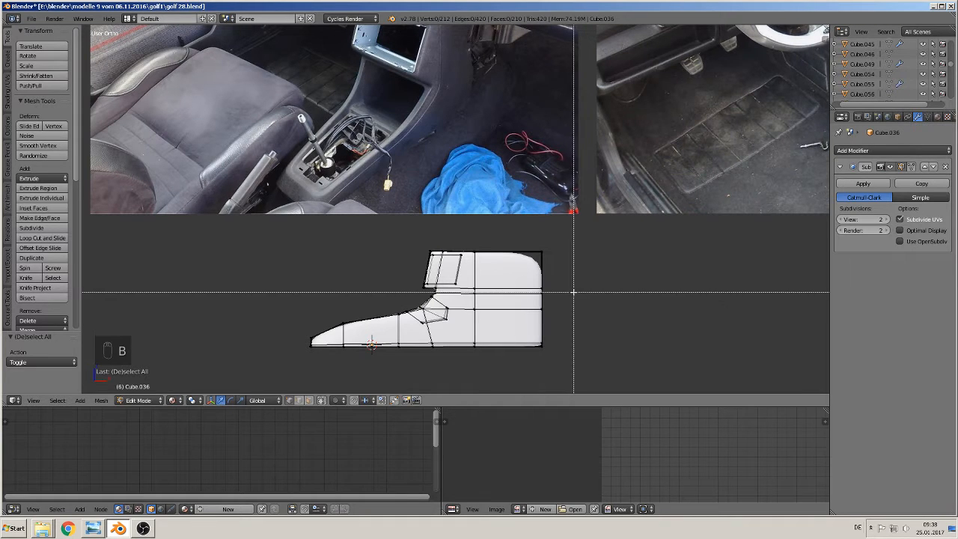
left_click_drag(574, 292, 394, 240)
left_click_drag(457, 241, 456, 236)
key("Tab")
Examine the console's upper section, pockets and front tip from several angles against the reference photos.
middle_click_drag(481, 327, 418, 230)
scroll(491, 333, "up", 4)
scroll(462, 227, "up", 1)
middle_click_drag(534, 200, 501, 277, "shift")
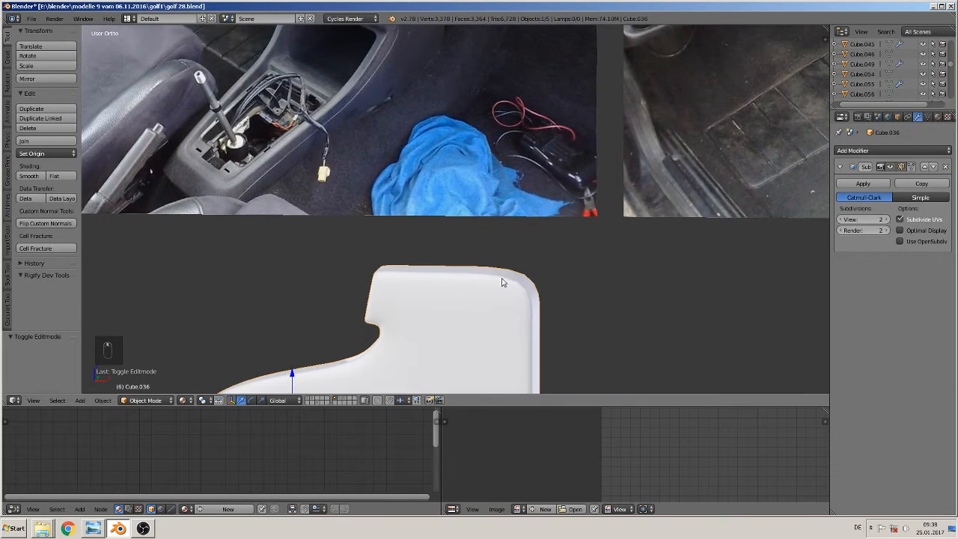
scroll(501, 274, "down", 2)
middle_click_drag(427, 229, 323, 161)
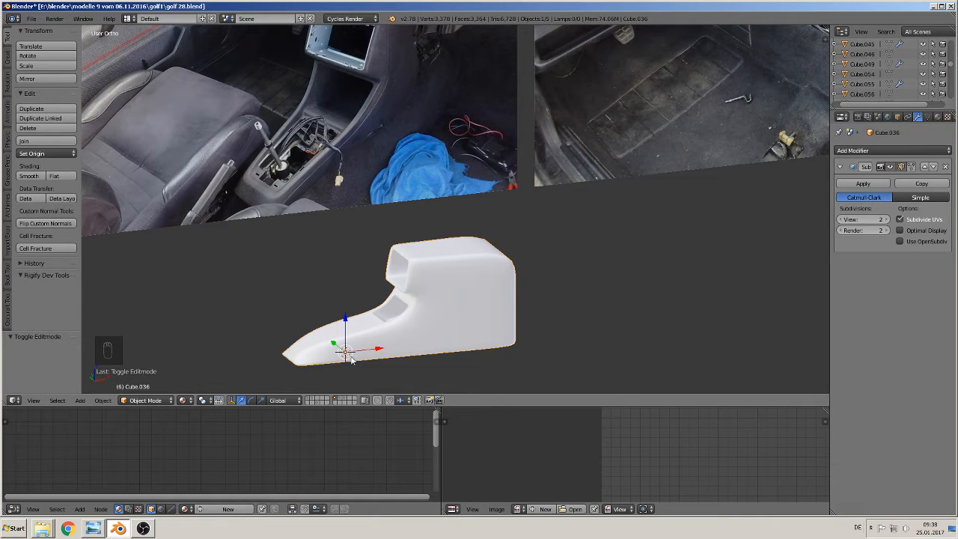
scroll(352, 359, "up", 2)
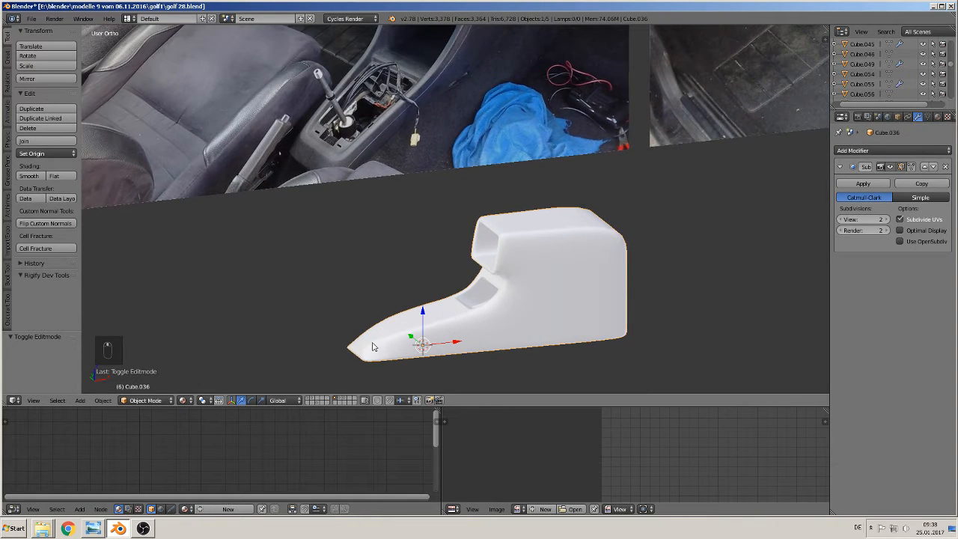
Resume mesh editing, select only the two upper vertices at the front tip's +Y corner, and move them 0.32 along Y.
key("Tab")
middle_click_drag(394, 331, 371, 202)
scroll(371, 202, "up", 2)
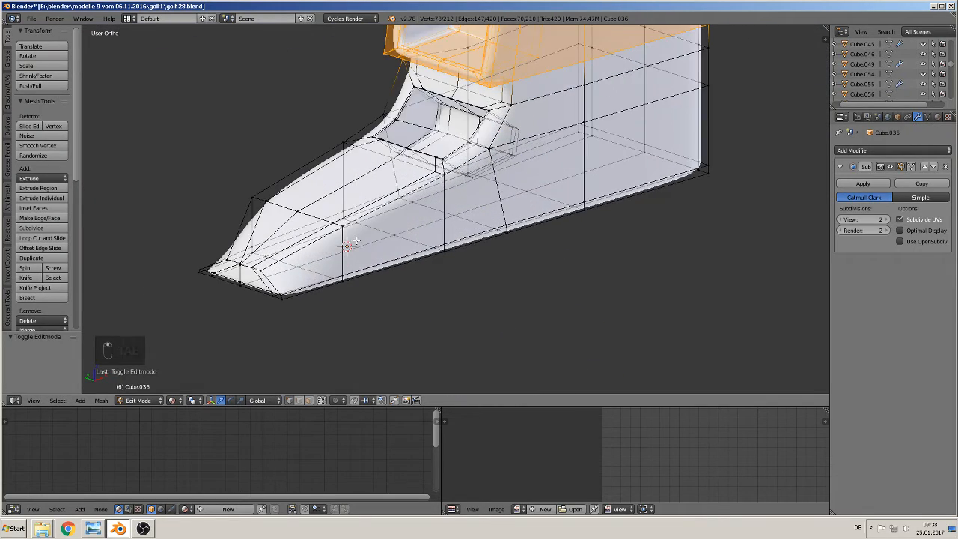
middle_click_drag(278, 259, 350, 260)
scroll(349, 260, "up", 1)
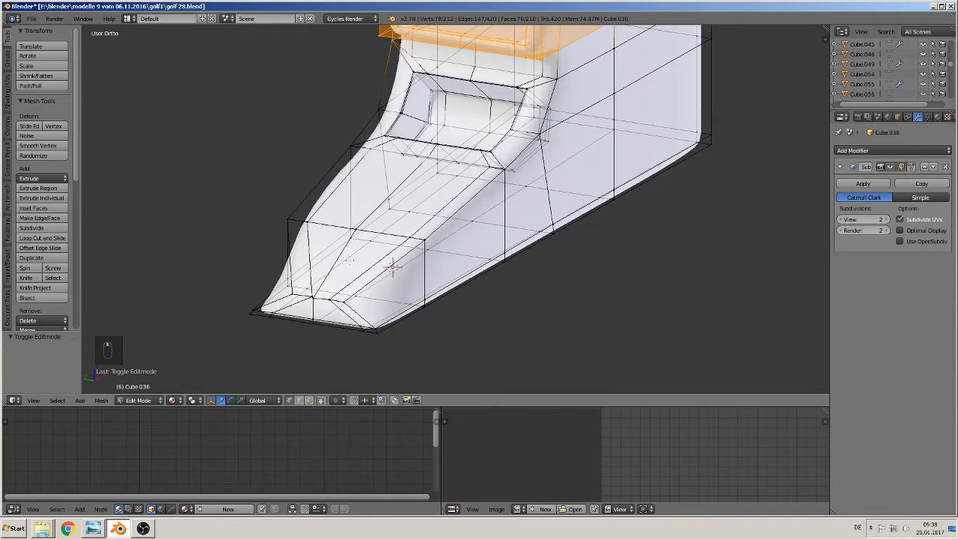
right_click(303, 297)
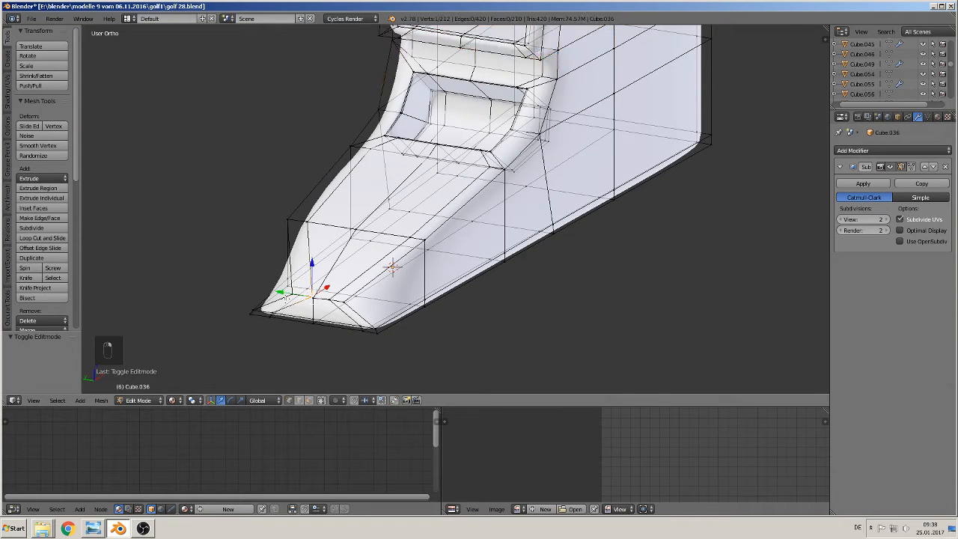
key("g")
key("x")
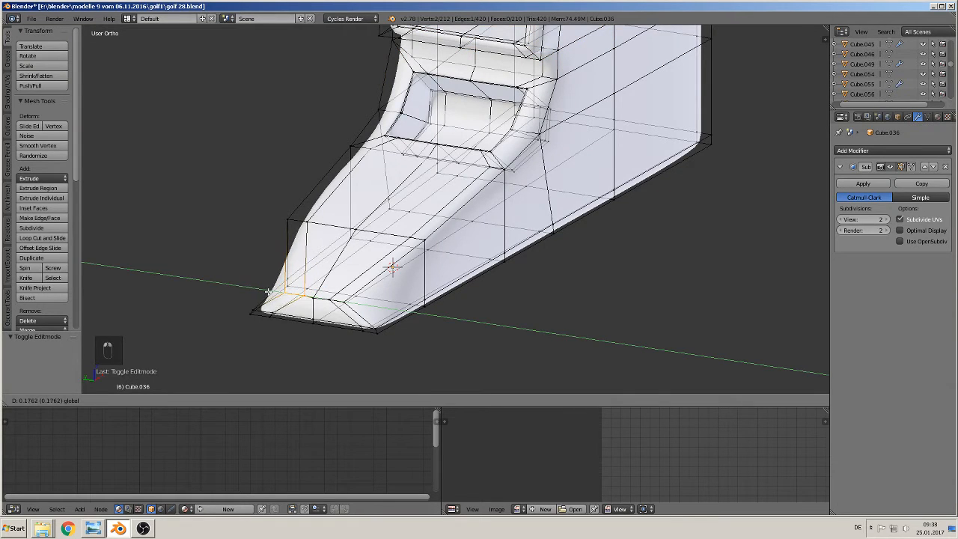
left_click(262, 289)
Add a loop cut across the console just behind its front tip and raise the new loop about 0.2 along Z.
middle_click_drag(261, 289, 274, 264)
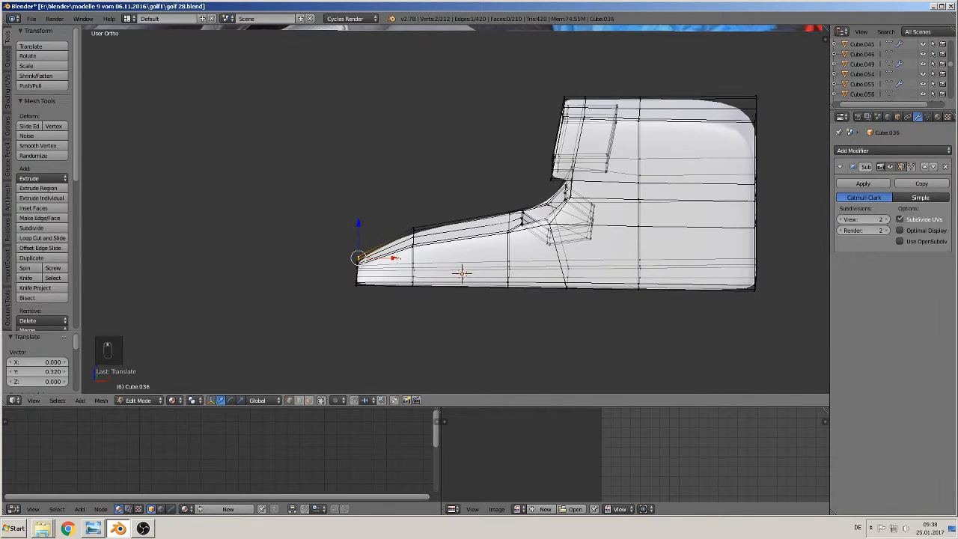
key("ctrl+r")
left_click(367, 262)
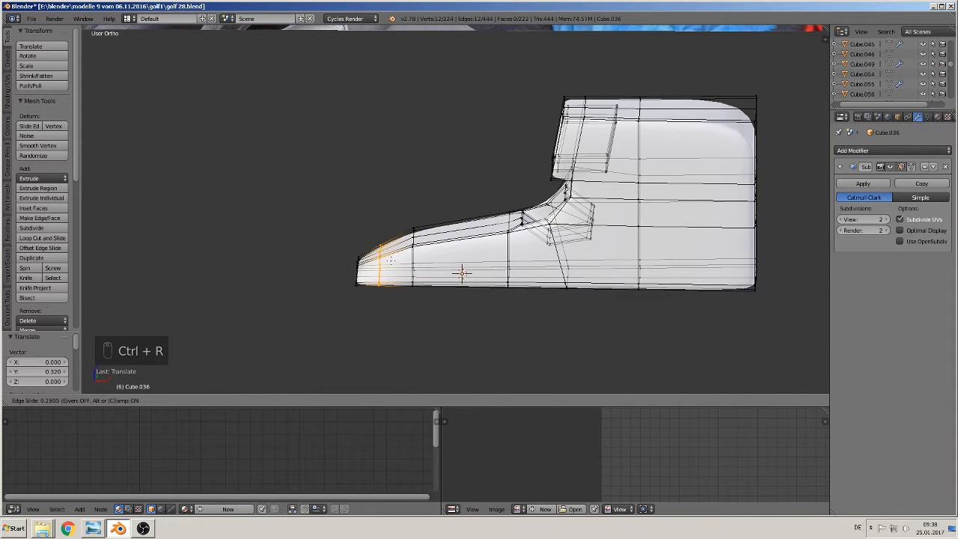
left_click(386, 261)
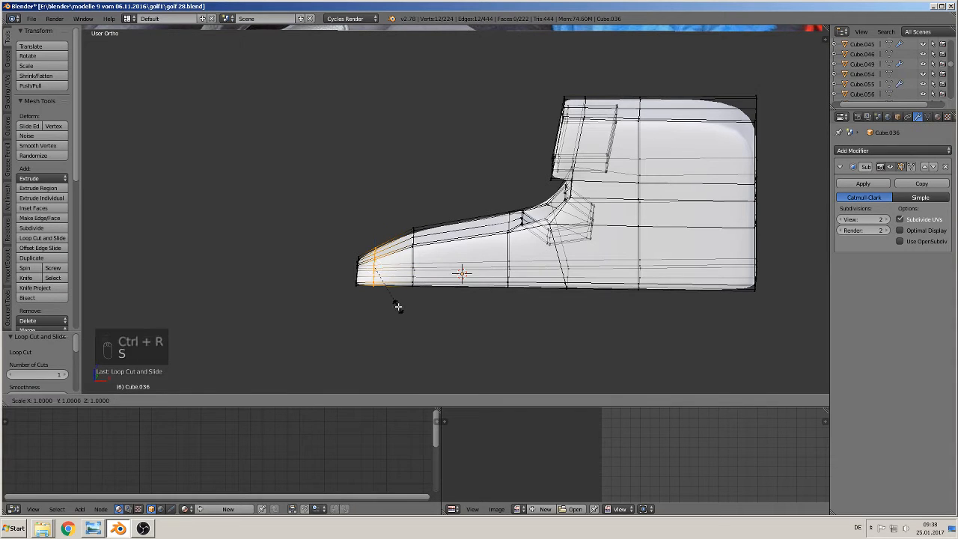
key("s")
middle_click_drag(399, 281, 433, 289)
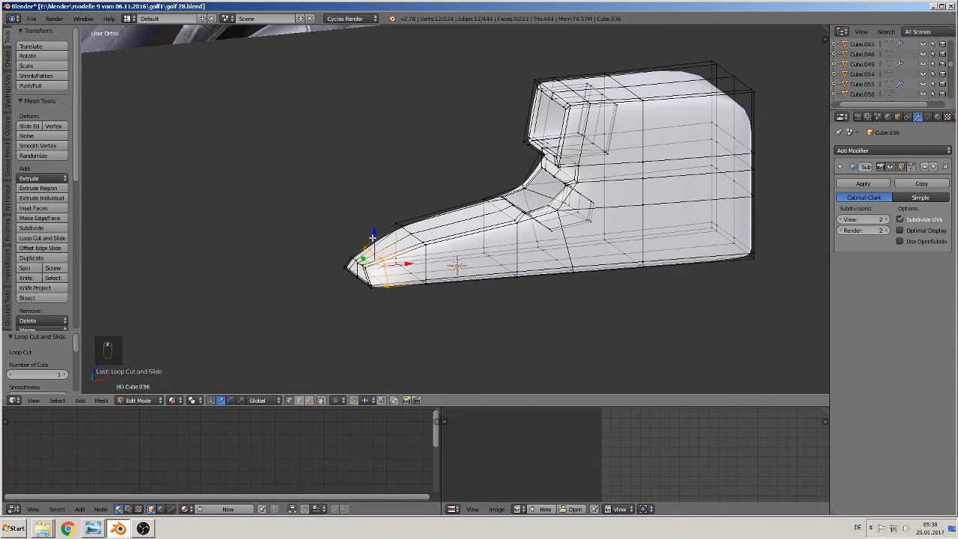
left_click_drag(374, 238, 374, 235)
scroll(391, 289, "up", 2)
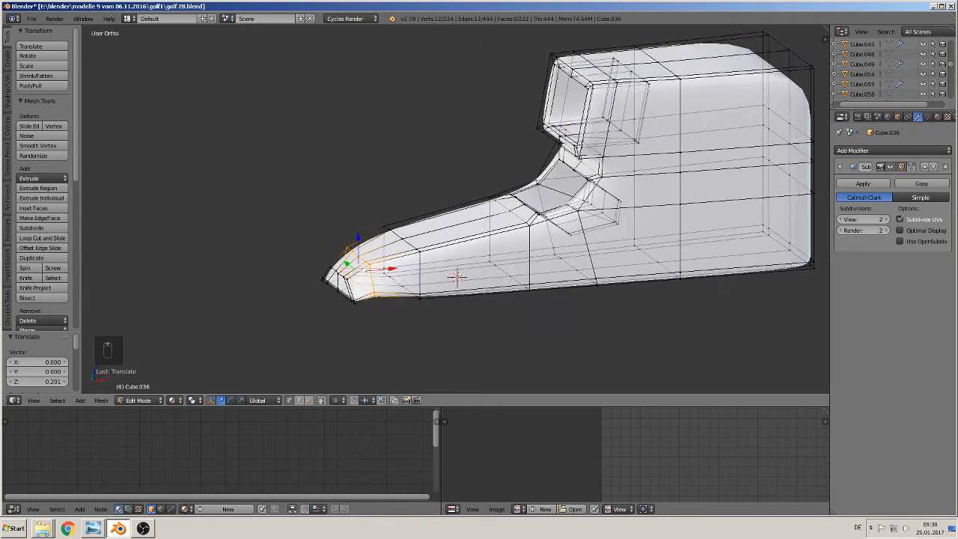
Select only the bottom vertices of the loop behind the front tip, lower them to the base level, and leave mesh editing.
middle_click_drag(394, 292, 361, 284)
key("a")
key("v")
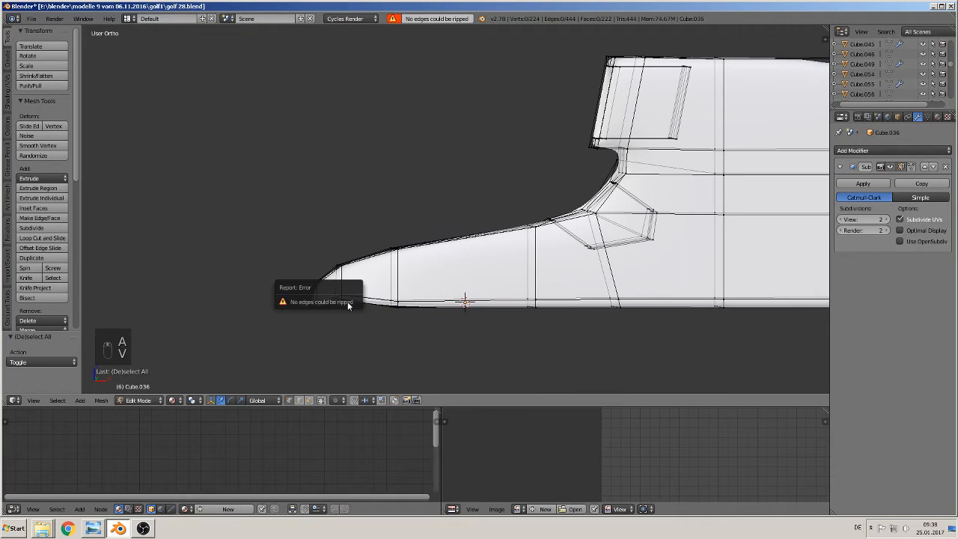
key("c")
left_click(345, 301)
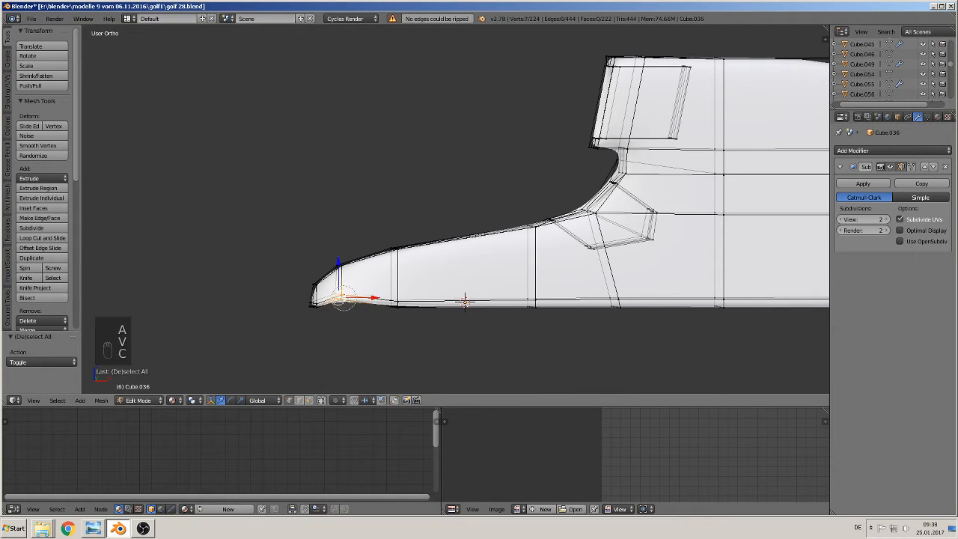
right_click(345, 301)
left_click_drag(340, 273, 341, 280)
left_click(342, 278)
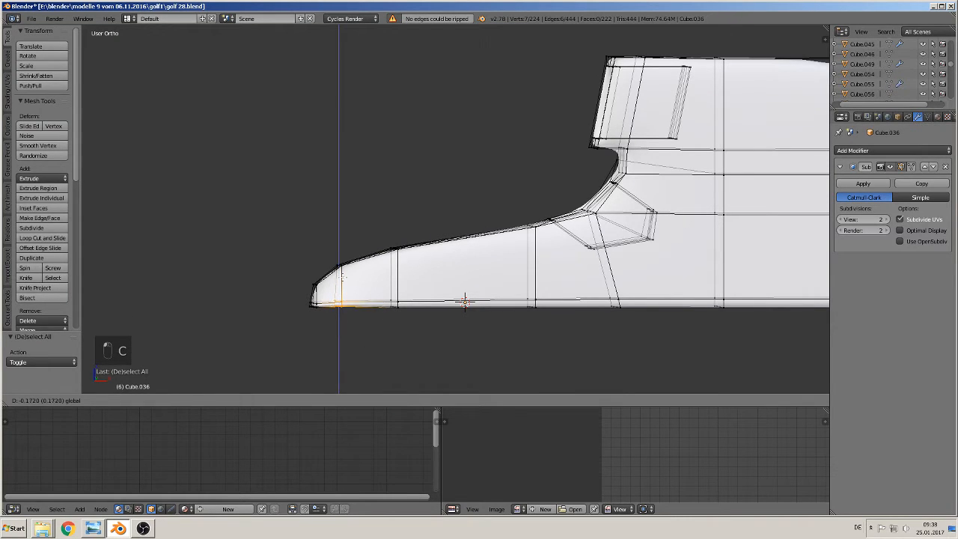
key("Tab")
Resume mesh editing, select only the lower vertices of the front tip's -Y corner, and move them about 0.39 inward along Y.
mouse_move(353, 294)
middle_mouse_down()
mouse_move(387, 326)
mouse_move(519, 332)
mouse_move(356, 274)
mouse_move(384, 282)
mouse_move(375, 277)
mouse_move(368, 286)
middle_mouse_up()
key("Tab")
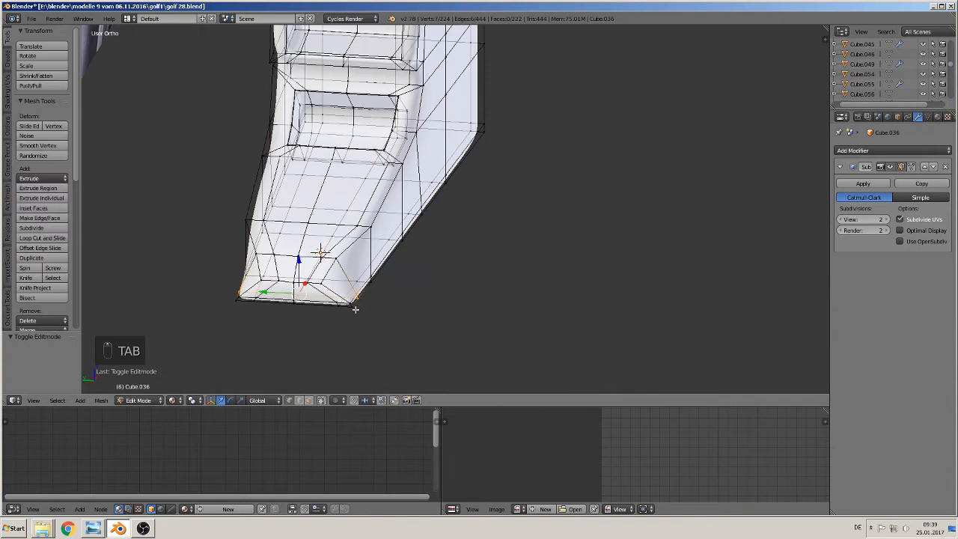
right_click(352, 303)
right_click(341, 307, "shift")
right_click(339, 309, "shift")
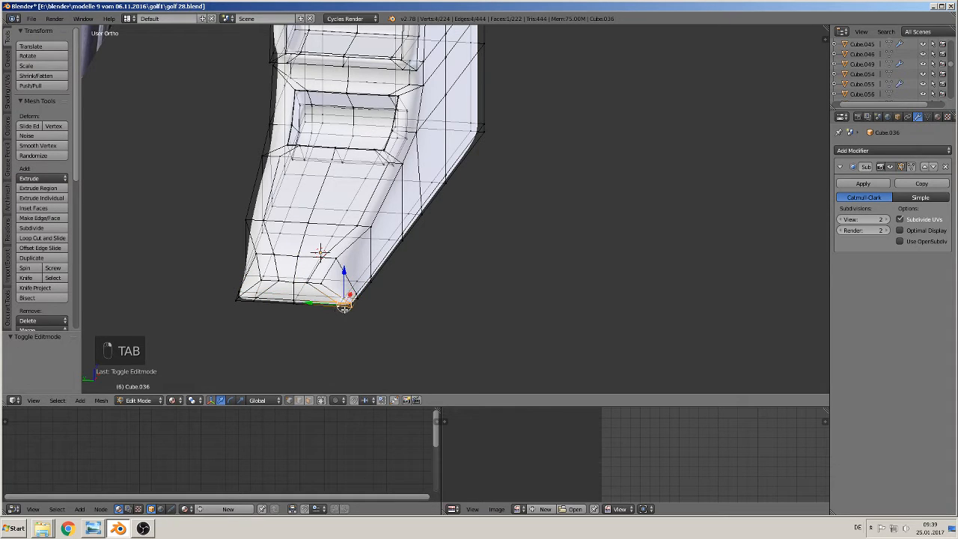
left_click_drag(312, 304, 286, 298)
Select only the lower vertices of the front tip's +Y corner, move them slightly inward along Y, and leave mesh editing.
right_click(238, 293)
right_click(237, 303, "shift")
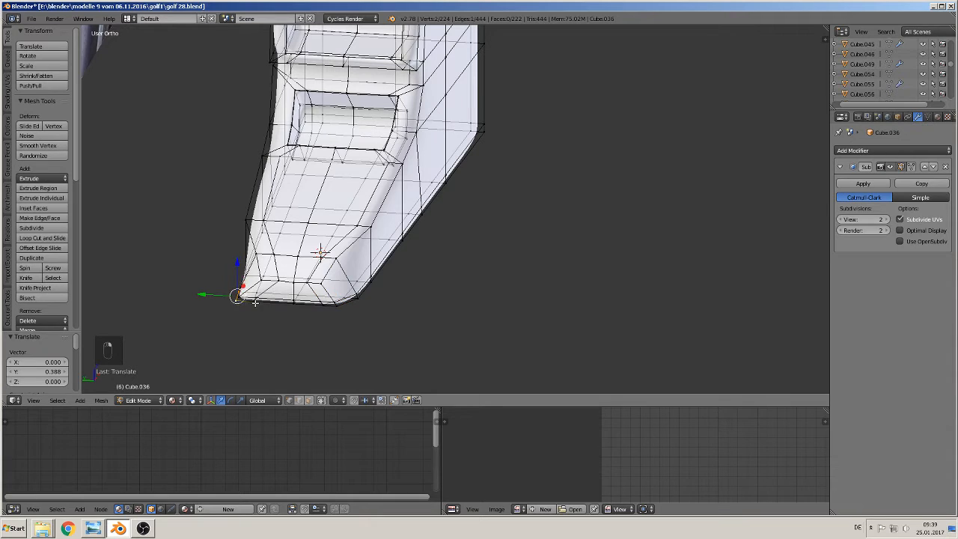
right_click(255, 304, "shift")
right_click(254, 301, "shift")
middle_click_drag(259, 309, 272, 315)
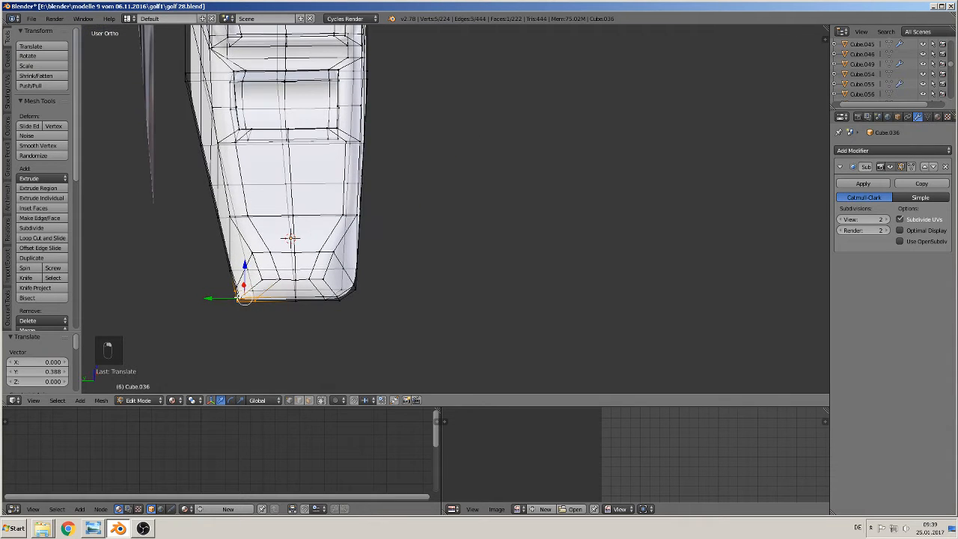
left_click_drag(217, 300, 232, 301)
key("Tab")
Check the rounded front tip from several angles and save the current Blender file.
middle_click_drag(360, 300, 315, 231)
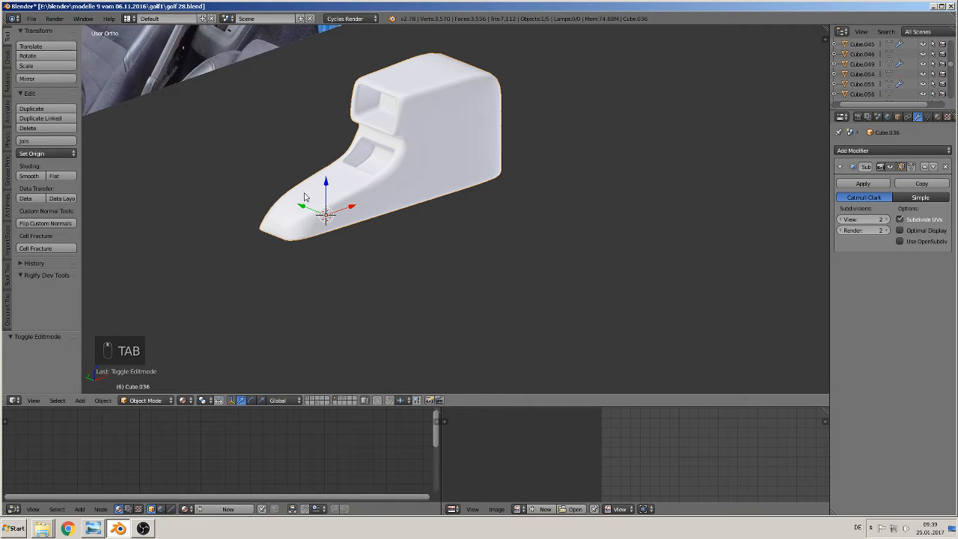
middle_click_drag(329, 184, 306, 218, "shift")
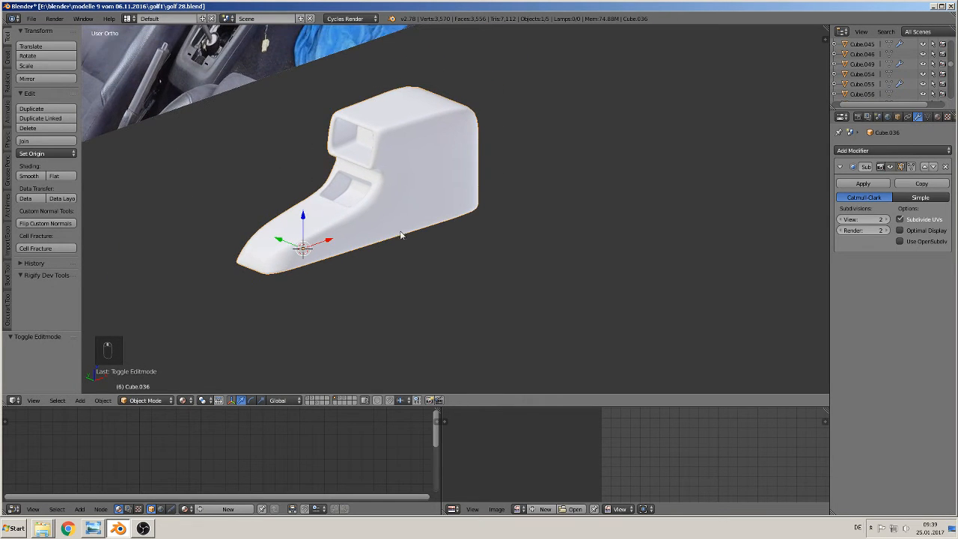
middle_click_drag(429, 222, 362, 198)
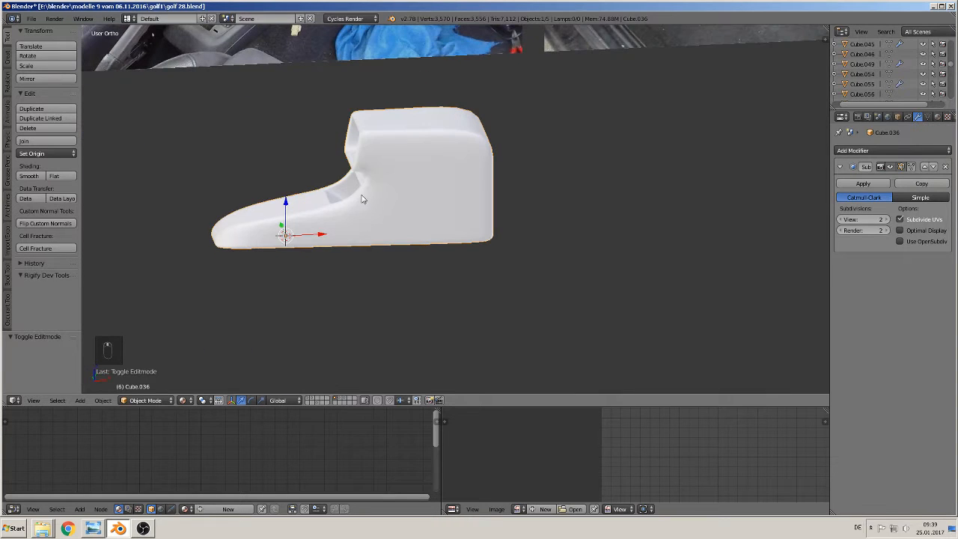
scroll(446, 263, "down", 3)
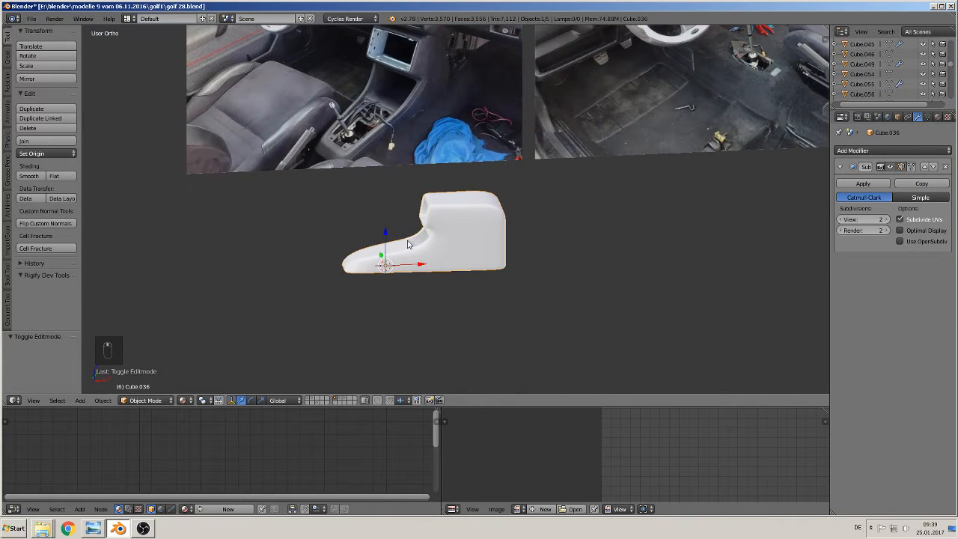
left_click(32, 18)
left_click(52, 98)
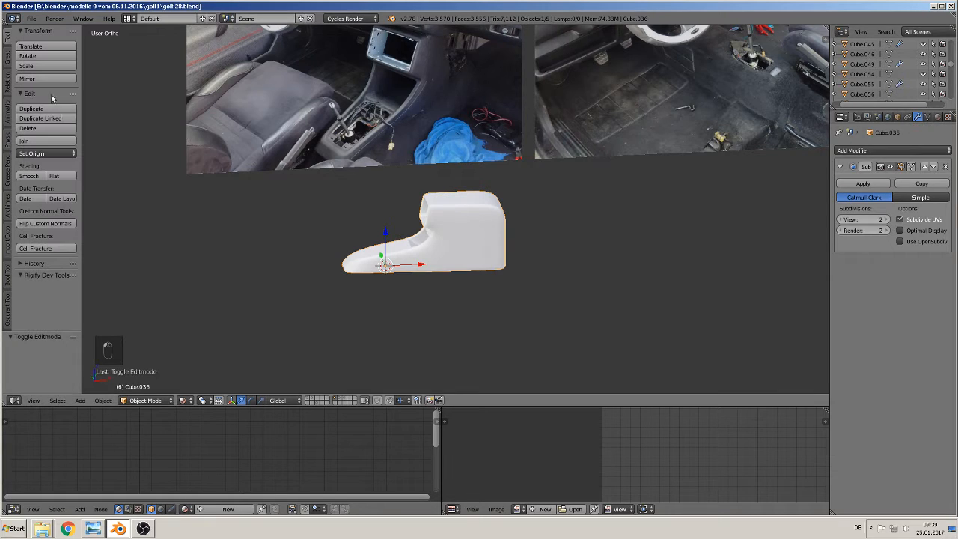
Try a viewport subdivision level of 1 on the console and restore the view and render levels to 2.
scroll(576, 262, "up", 2)
left_click(840, 219)
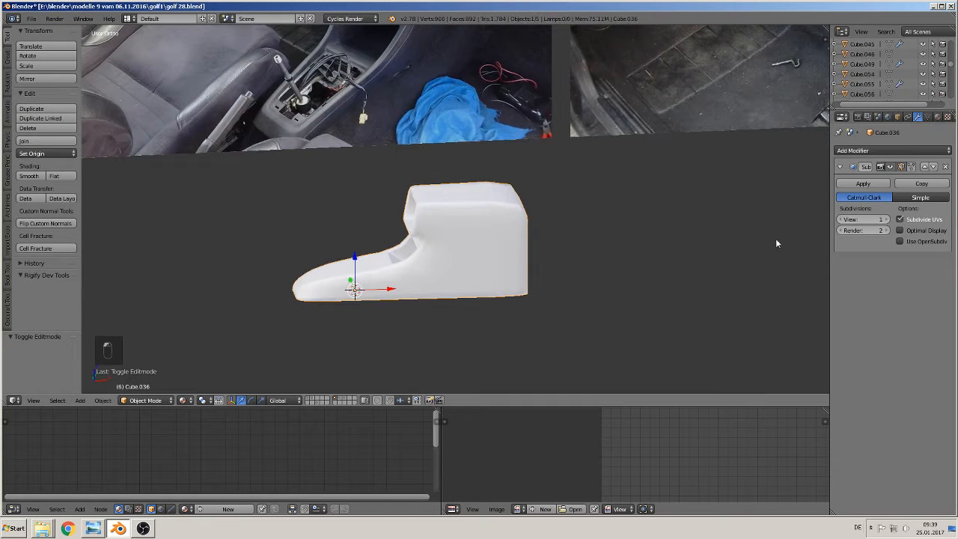
middle_click_drag(775, 238, 626, 294)
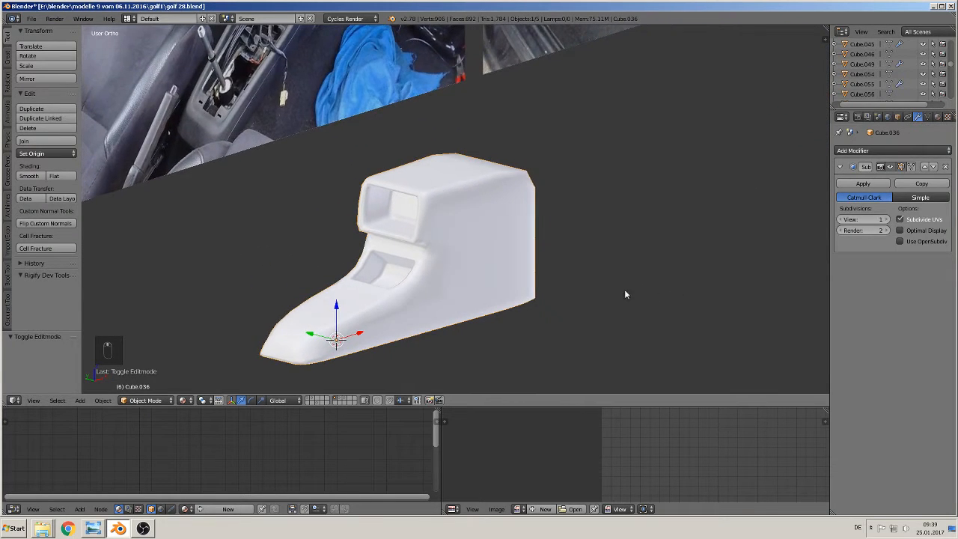
left_click(886, 229)
left_click(840, 230)
left_click(885, 219)
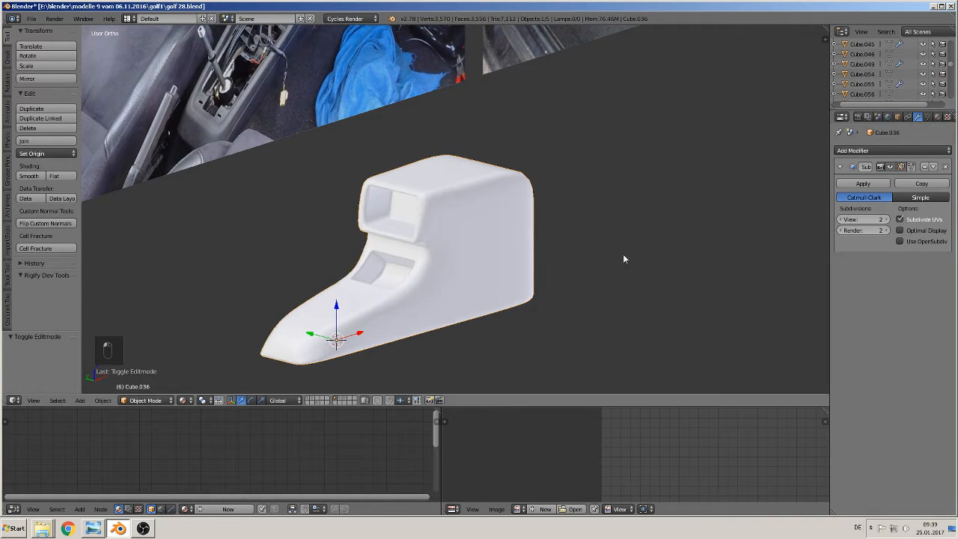
Resume mesh editing, limit selection to visible geometry, and delete the inner centre vertices of the console's rear face, including the one at its lower edge.
middle_click_drag(622, 254, 552, 269)
key("Tab")
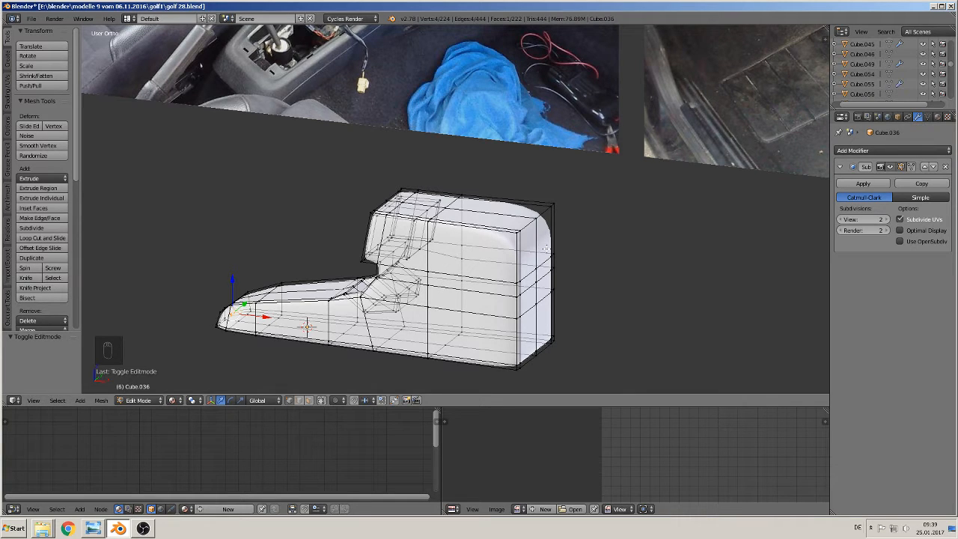
right_click(538, 266)
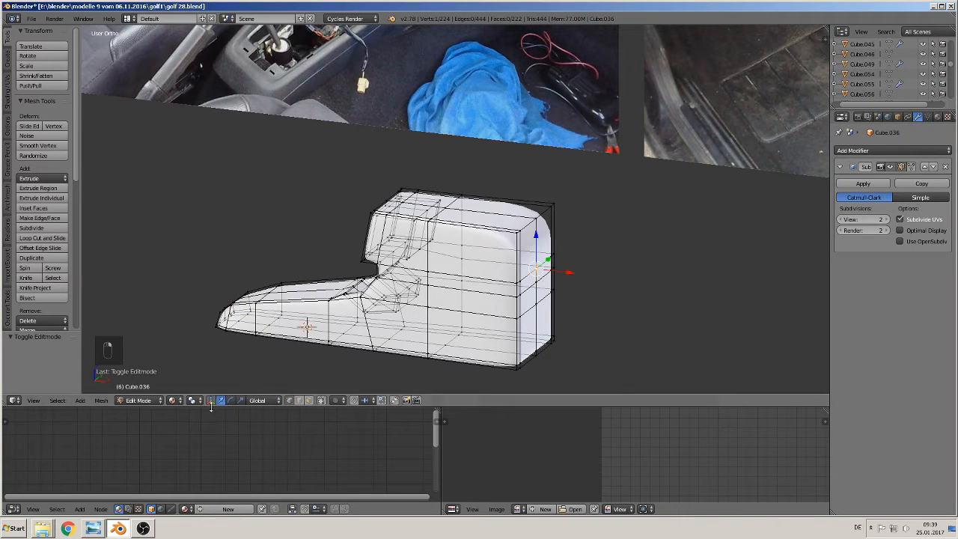
left_click(321, 400)
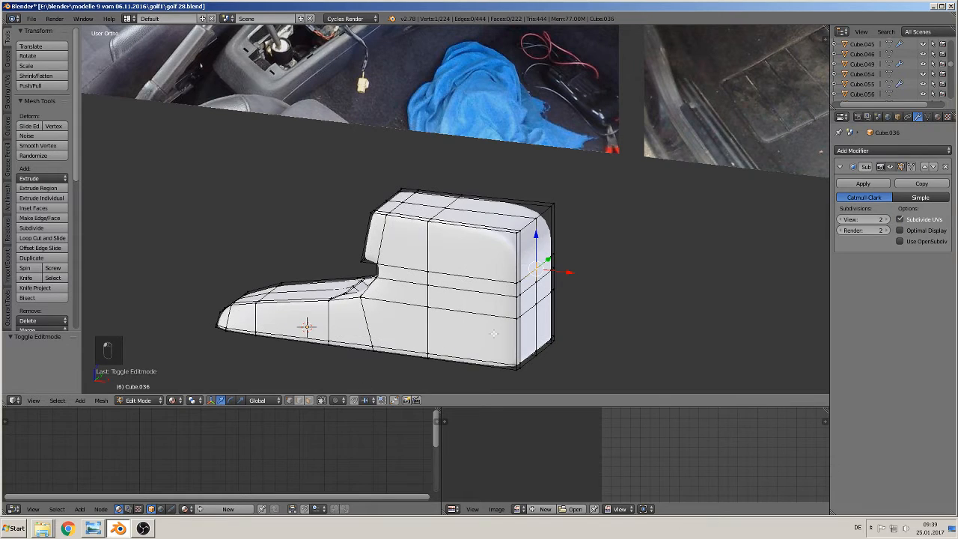
right_click(535, 286, "shift")
right_click(537, 306, "shift")
right_click(538, 355, "shift")
key("x")
left_click(549, 358)
middle_click_drag(549, 362, 571, 268)
right_click(555, 335)
key("x")
left_click(557, 335)
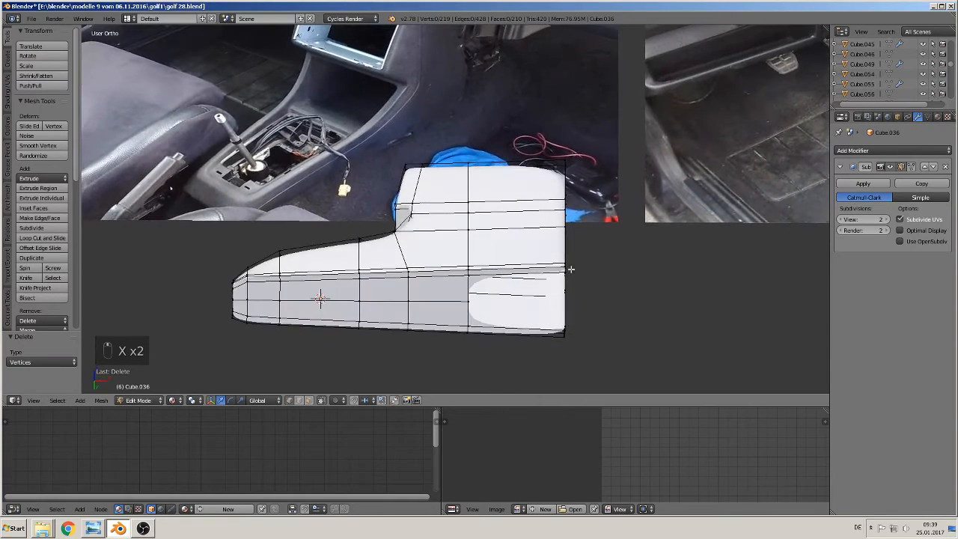
Select the five vertices along the centre line of the console's underside and delete them.
right_click(468, 301)
right_click(408, 301, "shift")
right_click(360, 300, "shift")
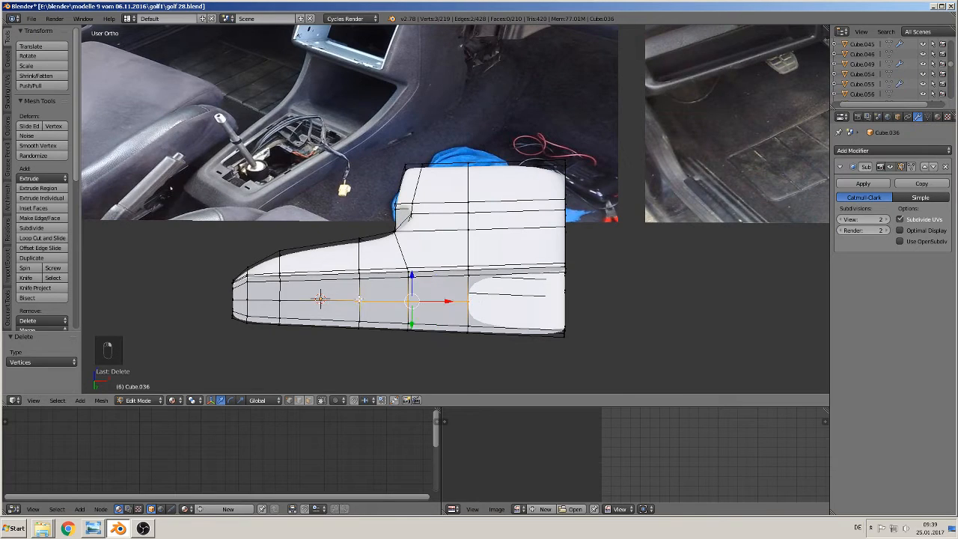
right_click(283, 300, "shift")
right_click(253, 300, "shift")
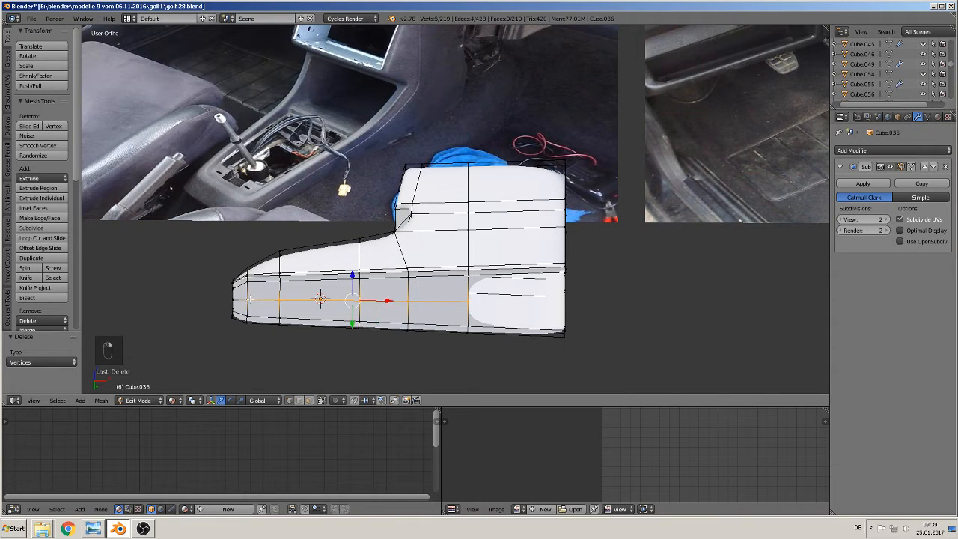
key("x")
left_click(240, 299)
Select the rim loop around the open underside and rear, deselect its front tip vertices, and delete the rest.
middle_click_drag(277, 300, 320, 233)
scroll(323, 320, "up", 2)
right_click(286, 297, "alt")
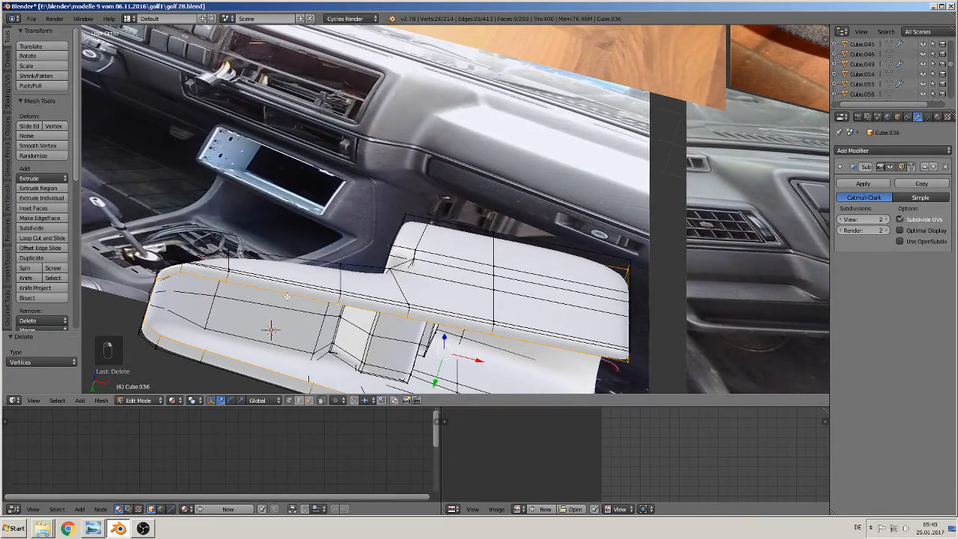
mouse_move(286, 307)
middle_mouse_down()
mouse_move(309, 346)
mouse_move(319, 254)
mouse_move(319, 266)
middle_mouse_up()
key("c")
middle_click_drag(269, 239, 245, 260)
right_click(245, 259)
key("x")
left_click(342, 293)
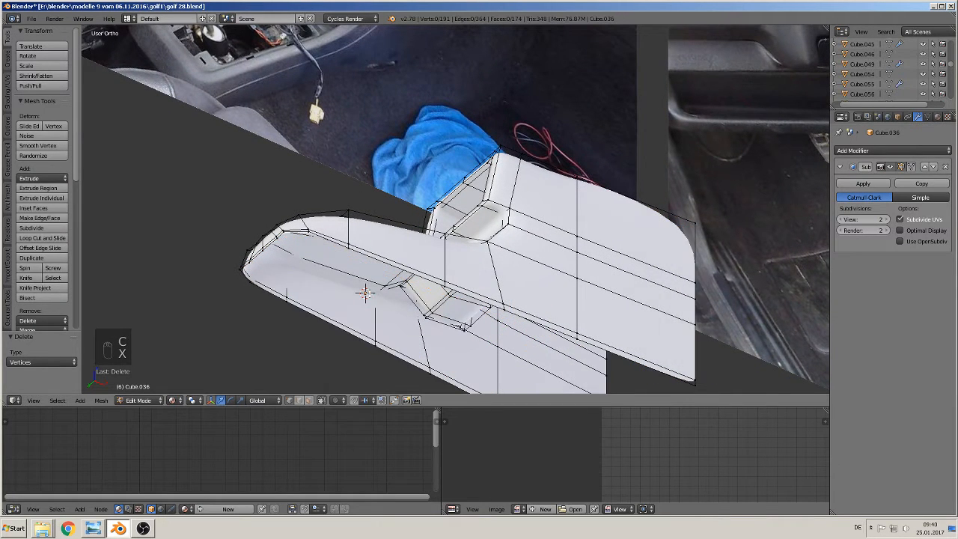
Select the edge loop around the missing rear section of the console's top, fill it with a face, and leave mesh editing.
middle_click_drag(365, 293, 421, 300)
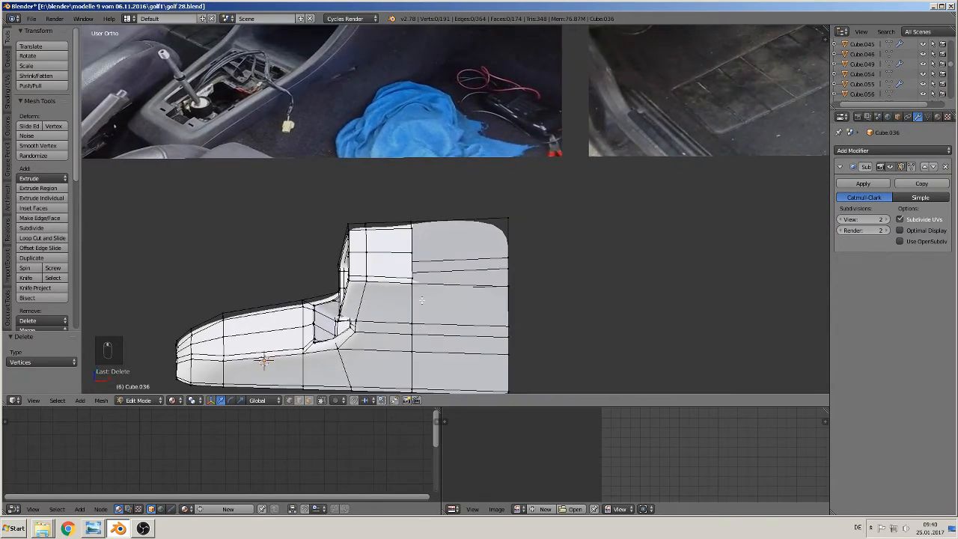
right_click(418, 236)
middle_click_drag(417, 236, 415, 303)
scroll(415, 303, "up", 3)
scroll(423, 299, "down", 1)
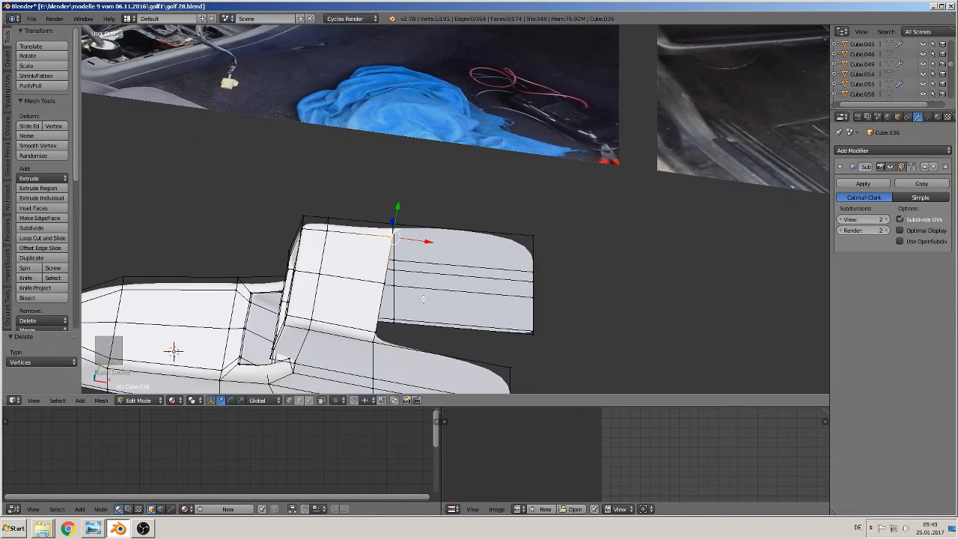
right_click(383, 294, "alt")
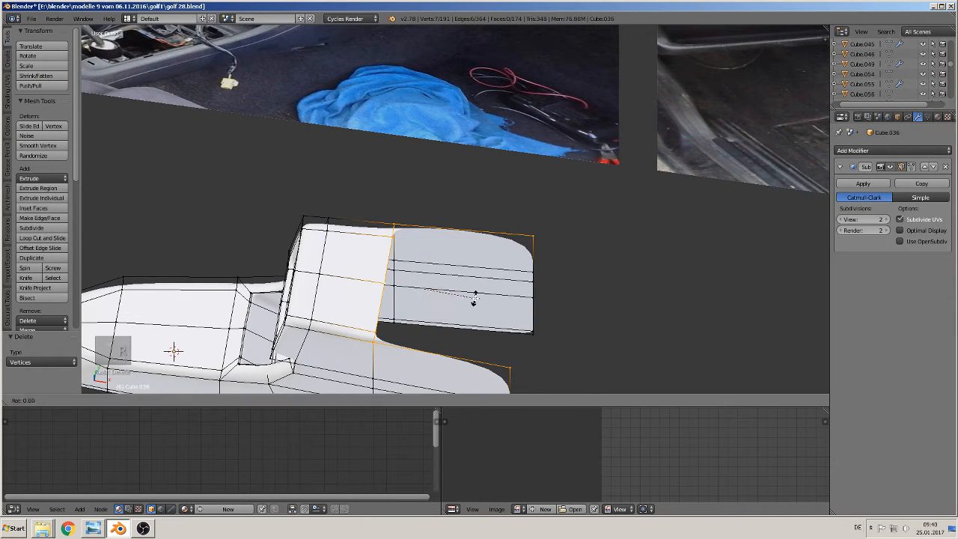
key("f")
key("Tab")
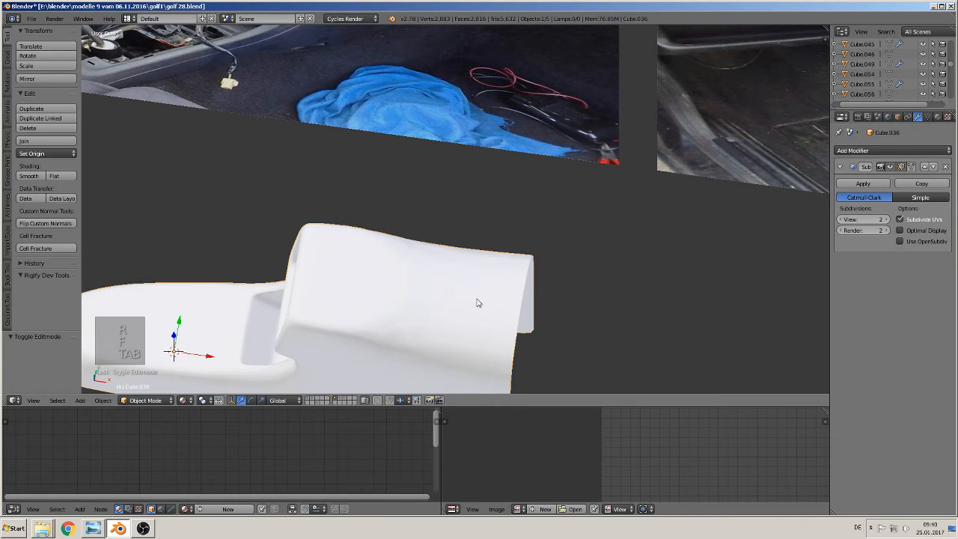
Check the filled top from several angles, deselect the console, and save the current Blender file.
middle_click_drag(477, 299, 479, 261)
middle_click_drag(430, 303, 457, 351)
key("a")
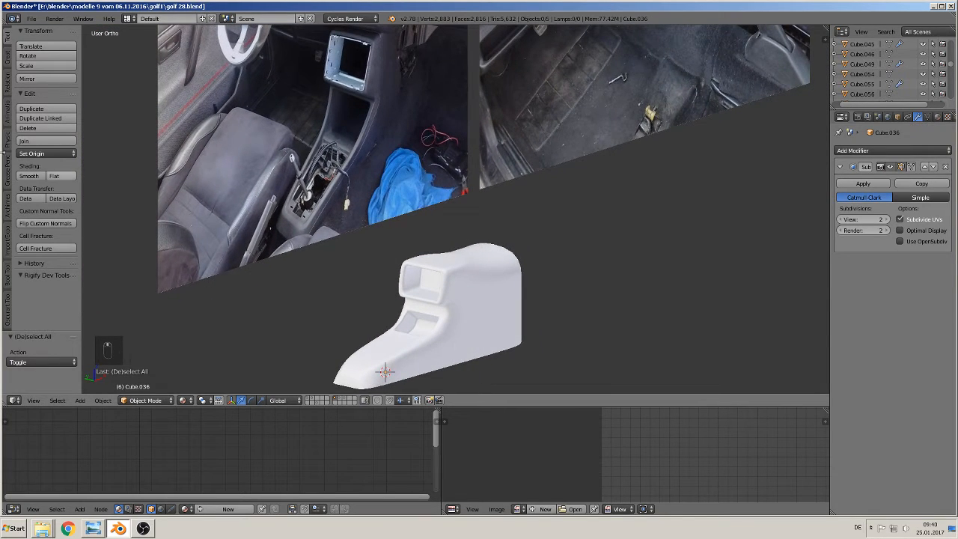
left_click(31, 18)
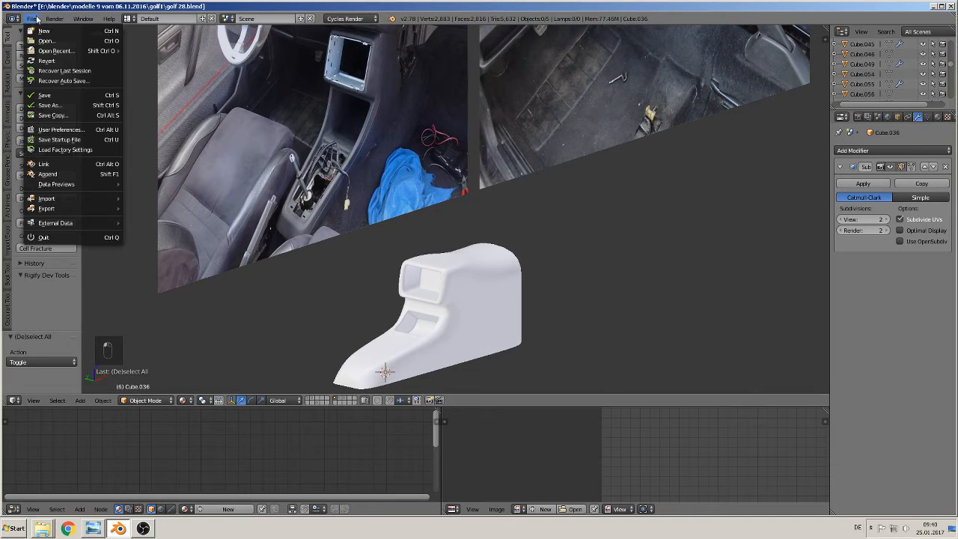
left_click(70, 96)
Resume mesh editing and mark both the open lower edge loop and the open rear edge loop of the console as seams.
scroll(509, 309, "up", 2)
scroll(509, 309, "down", 2)
key("Tab")
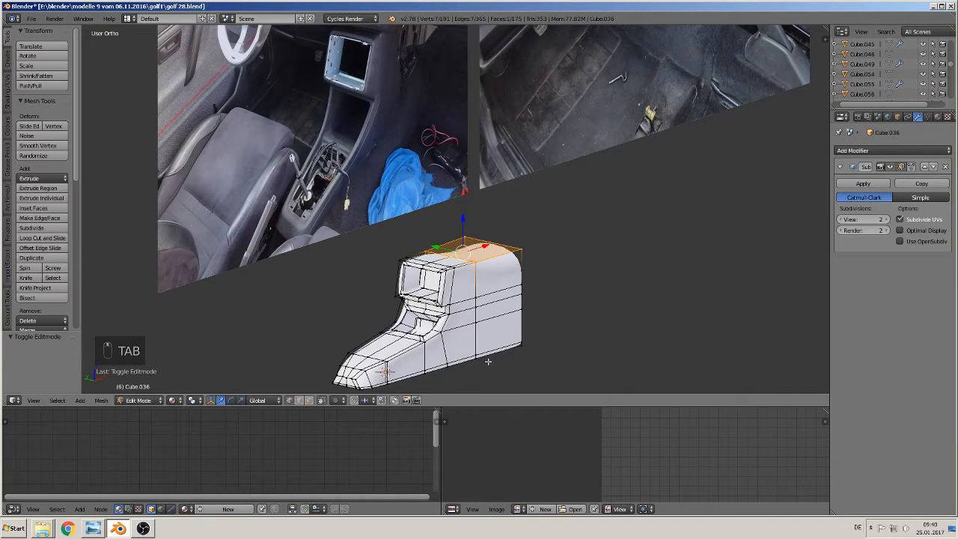
mouse_move(482, 346)
middle_mouse_down("shift")
mouse_move(465, 294)
mouse_move(414, 296)
mouse_move(399, 278)
mouse_move(342, 274)
middle_mouse_up("shift")
right_click(444, 319, "alt")
left_click(7, 100)
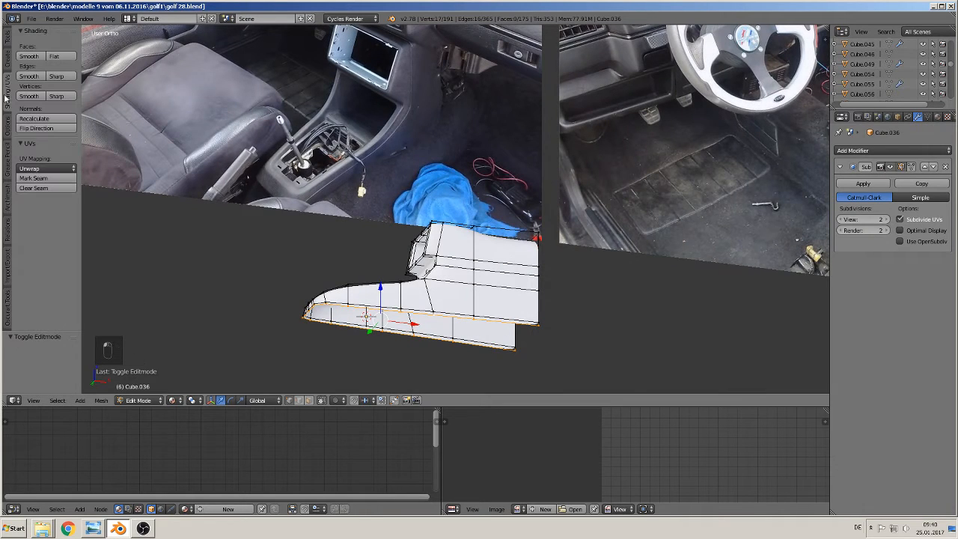
left_click(41, 181)
middle_click_drag(549, 310, 506, 327)
right_click(548, 301, "alt")
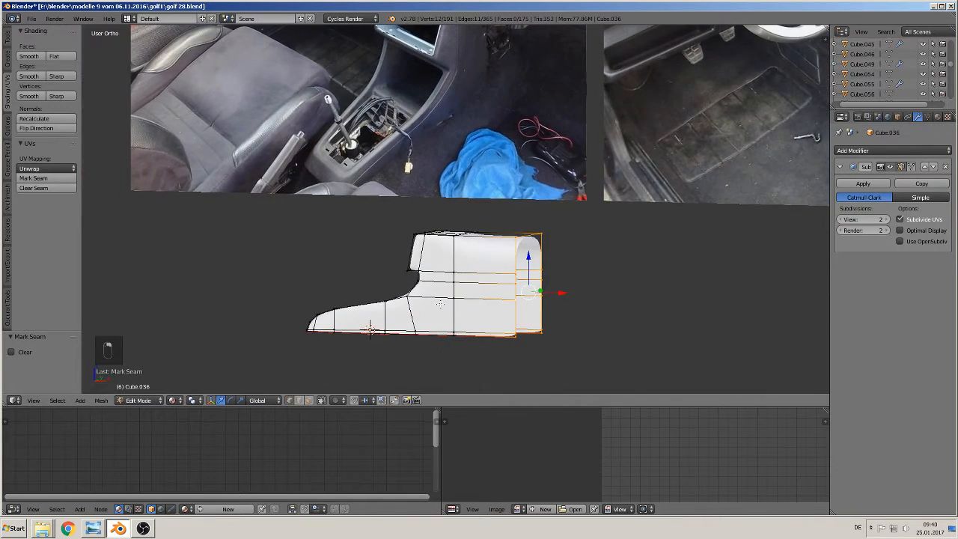
left_click(49, 181)
middle_click_drag(406, 301, 502, 329)
Leave mesh editing on the console and save the current Blender file again.
key("Tab")
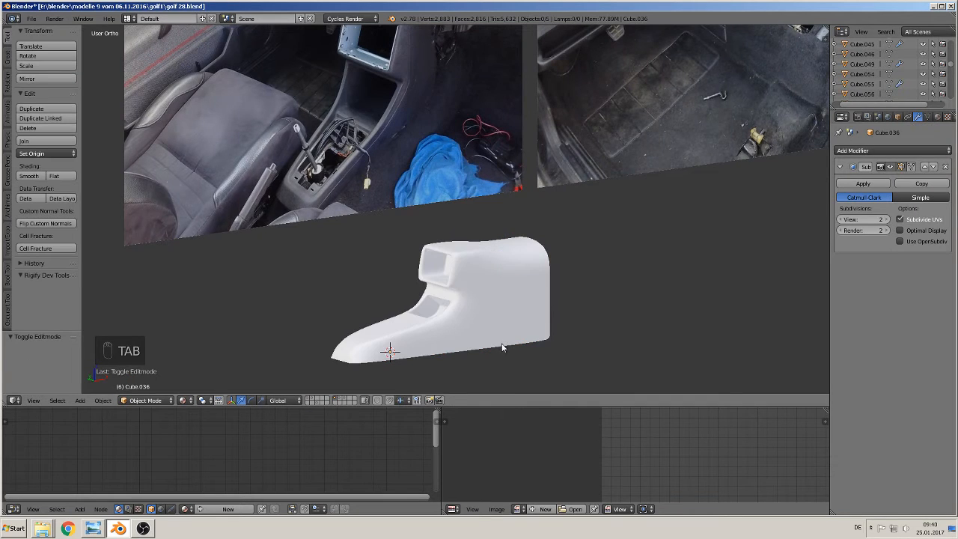
scroll(497, 350, "down", 2)
scroll(488, 351, "up", 1)
left_click(32, 19)
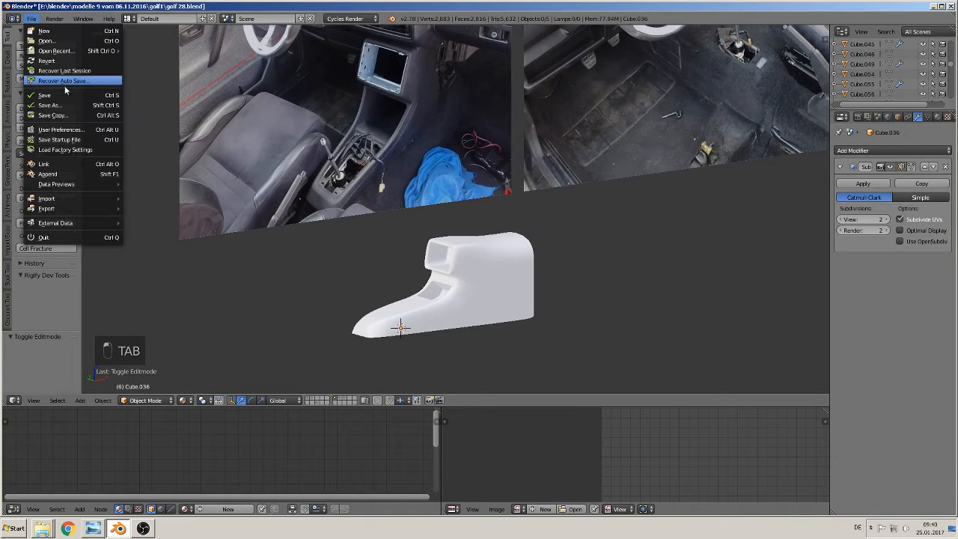
left_click(62, 96)
Add a new cube beside the handbrake reference photo and move it about -5.318 along Y.
scroll(455, 175, "down", 3)
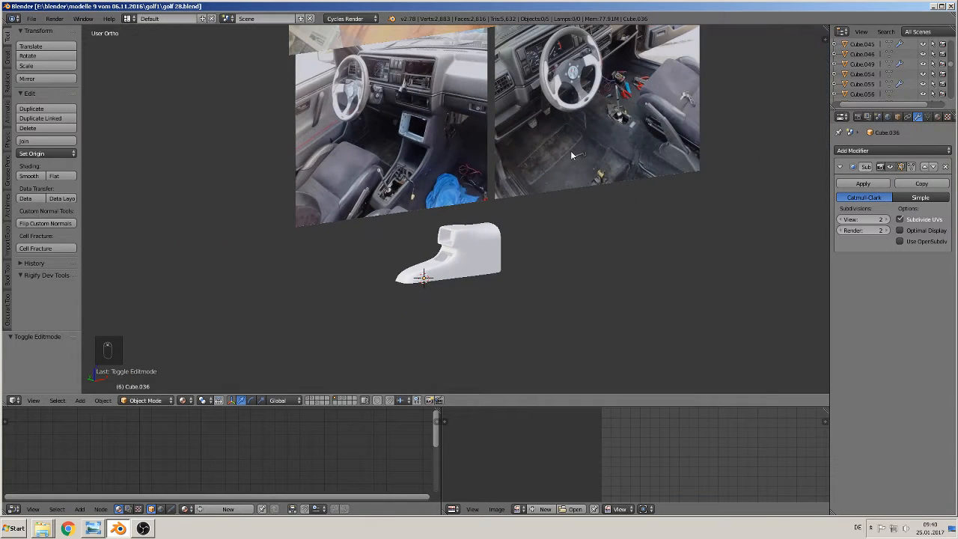
middle_click_drag(615, 134, 404, 216, "shift")
scroll(381, 233, "up", 5)
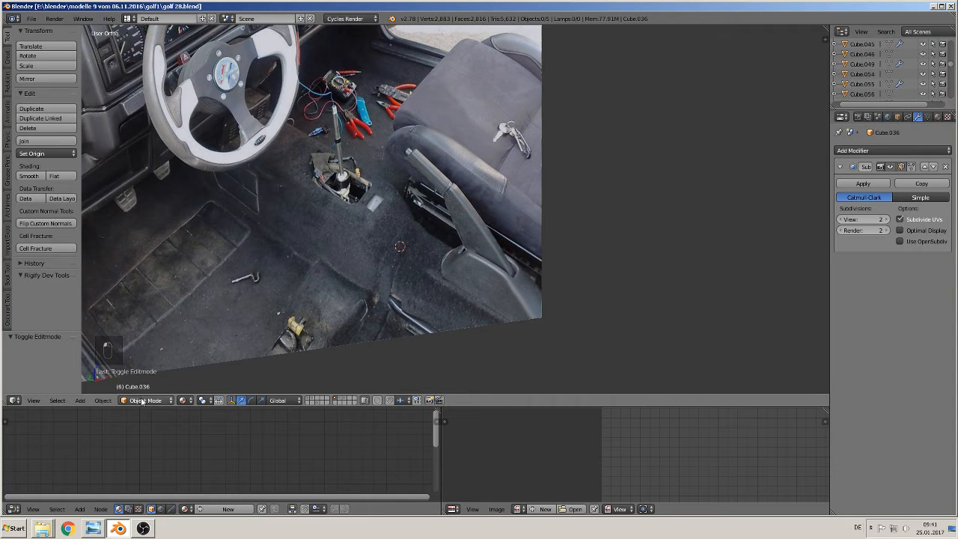
left_click(80, 401)
mouse_move(94, 389)
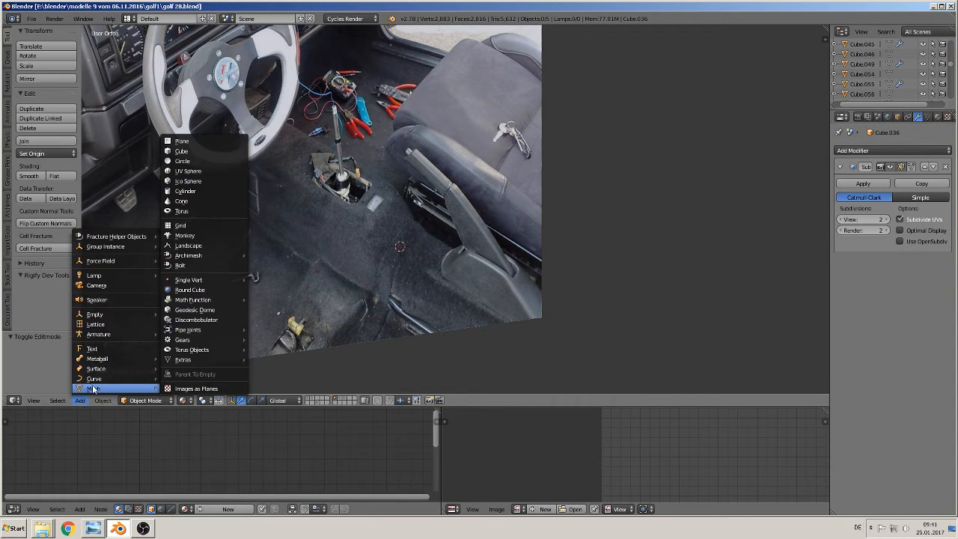
left_click(193, 154)
scroll(492, 260, "up", 1)
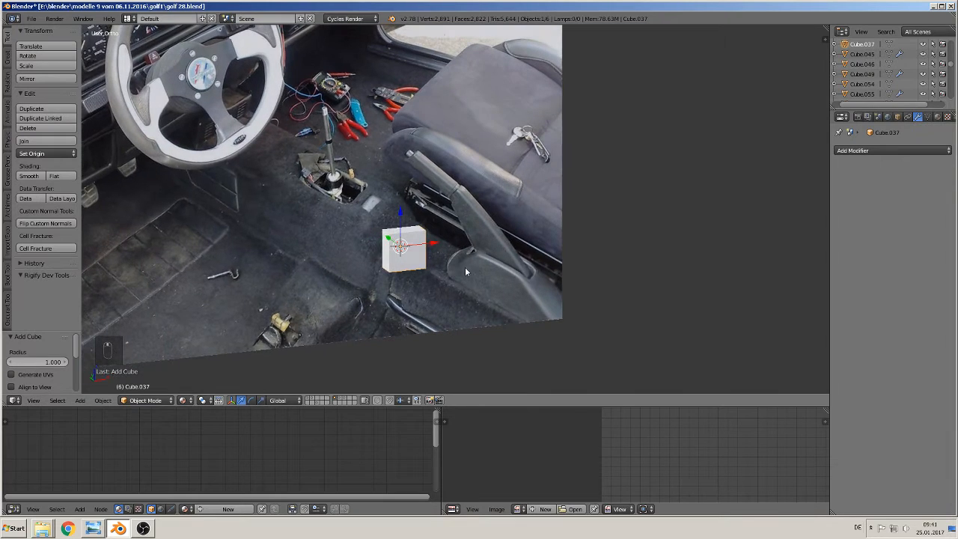
left_click_drag(384, 240, 397, 278)
Scale the cube about 3.551 along X and about 1.521 uniformly, and move it about -3.584 along Z.
scroll(367, 273, "up", 2)
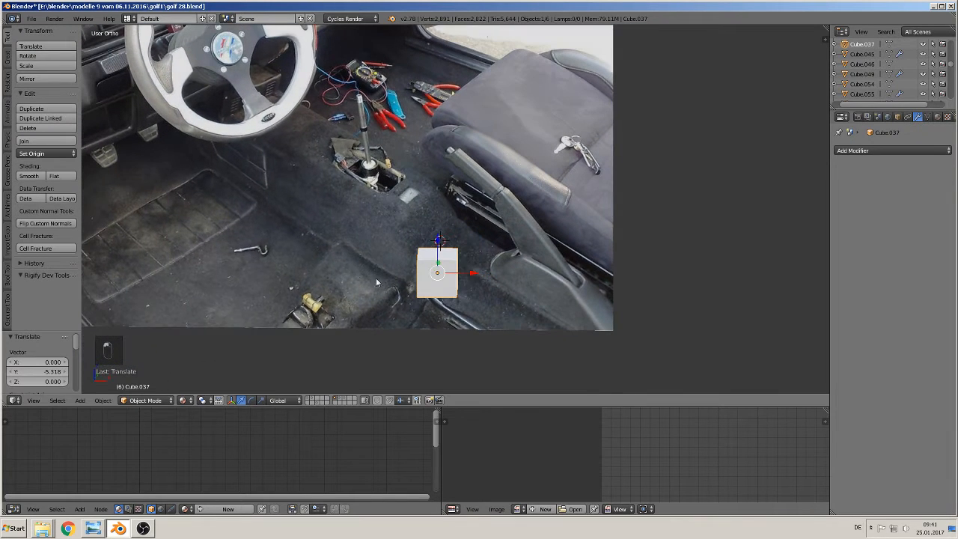
key("s")
key("x")
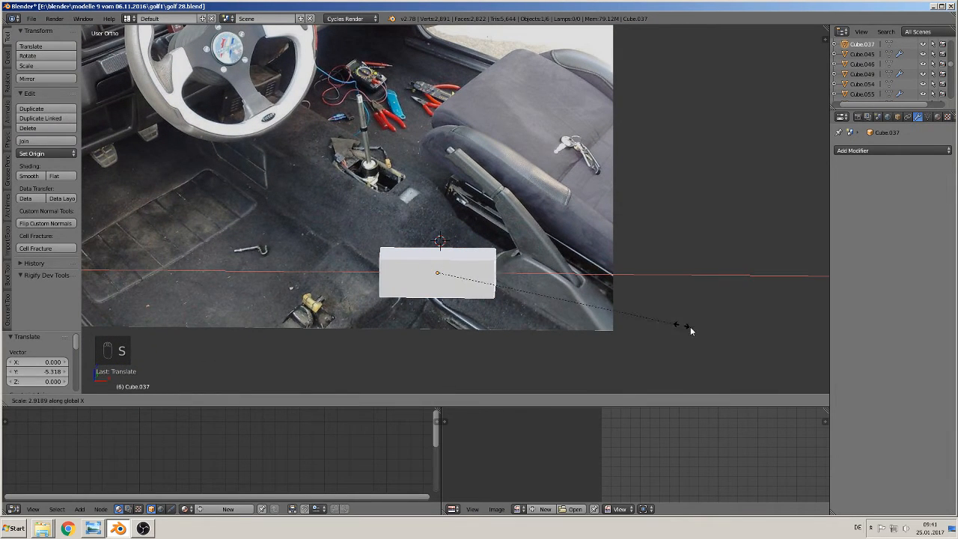
left_click(732, 343)
key("s")
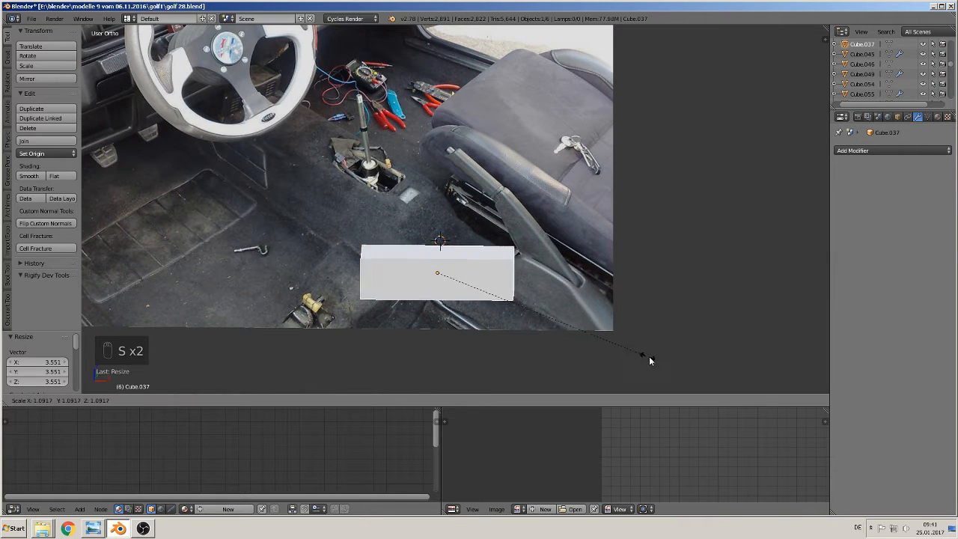
left_click(734, 31)
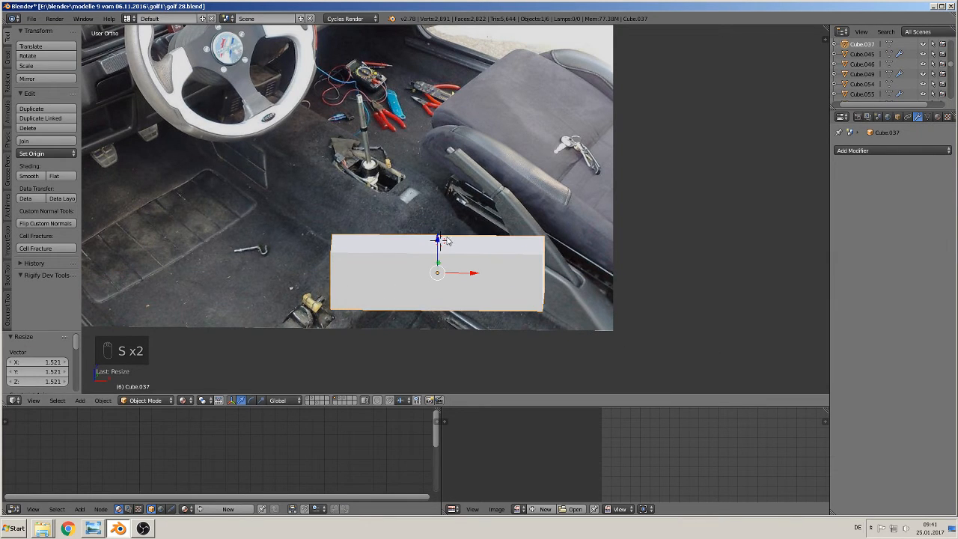
left_click_drag(440, 240, 440, 307)
Start editing the stretched cube's mesh and add one loop cut across its length, slid towards the +X end.
middle_click_drag(449, 269, 446, 104)
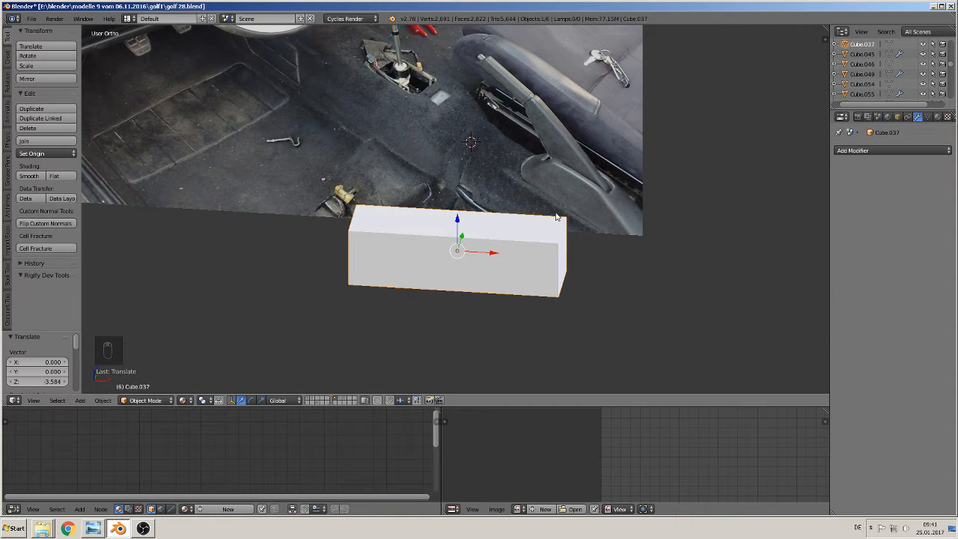
middle_click_drag(528, 240, 500, 280, "shift")
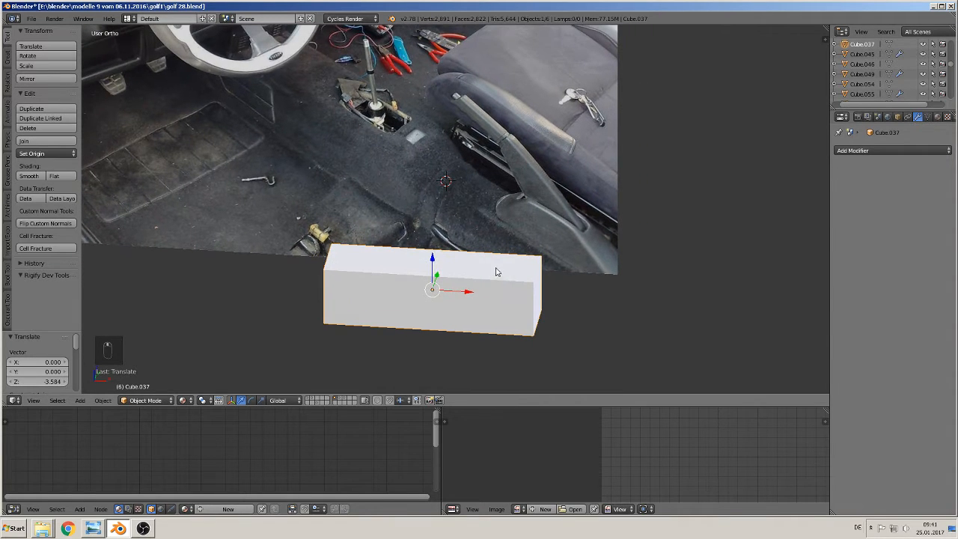
key("Tab")
key("ctrl+r")
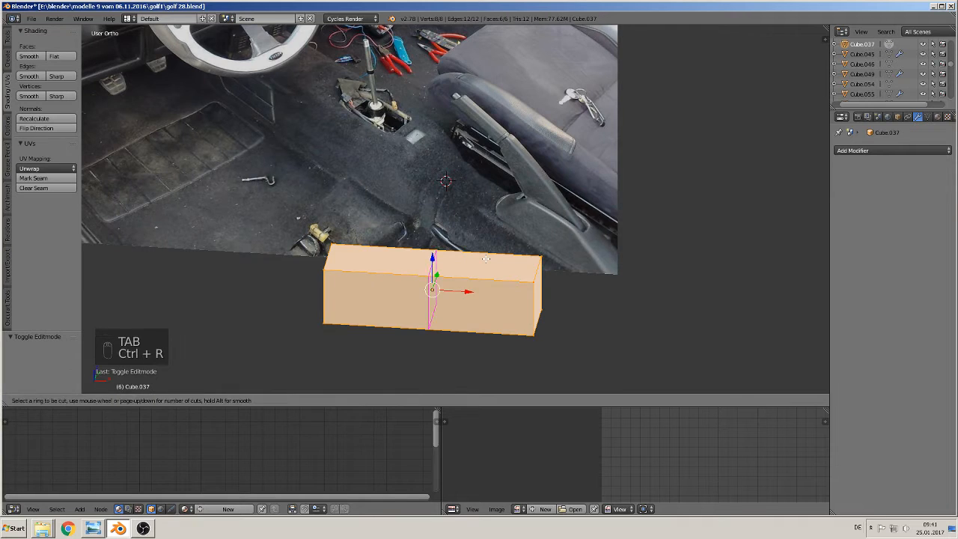
left_click(486, 259)
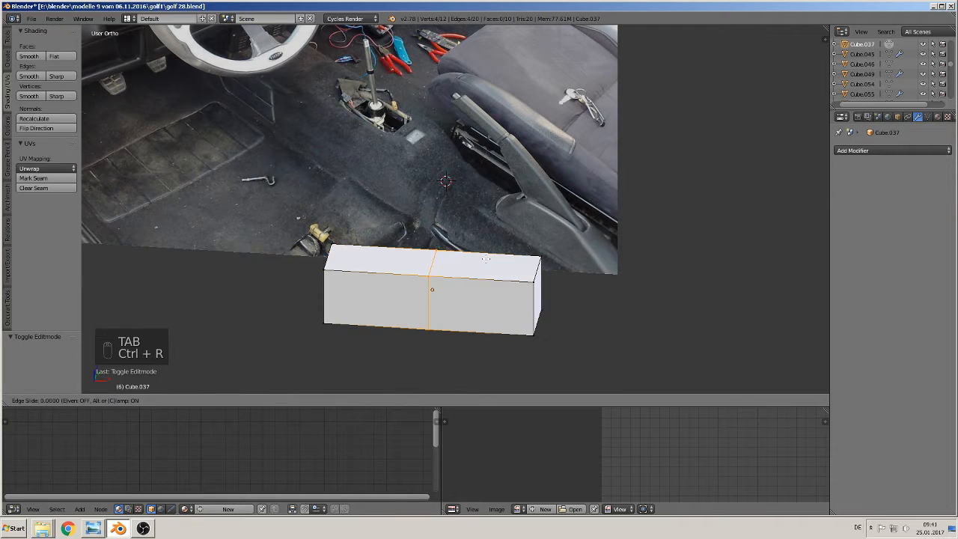
left_click(555, 267)
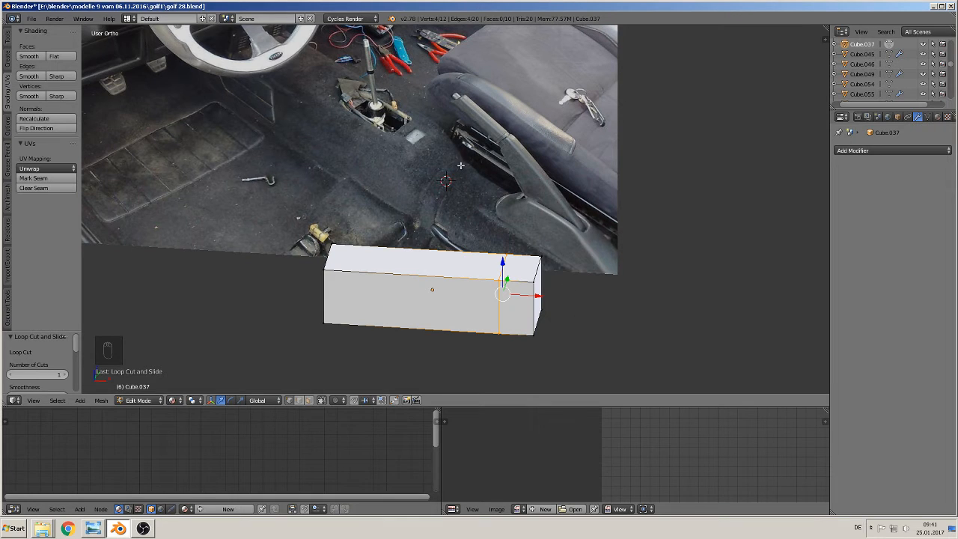
Extrude the stretched cube's +X end face in place and scale the new face to about 0.576.
middle_click_drag(560, 280, 545, 284)
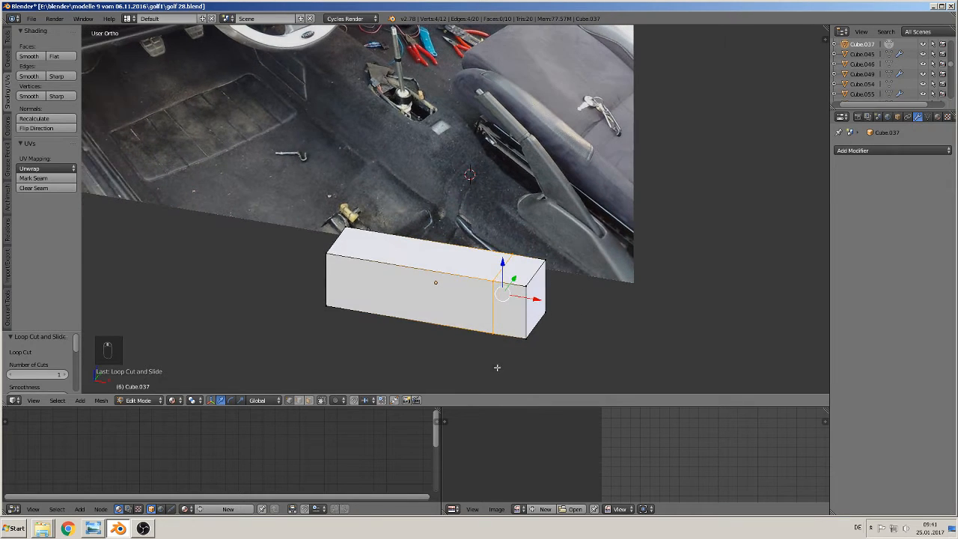
left_click(309, 400)
left_click(536, 307)
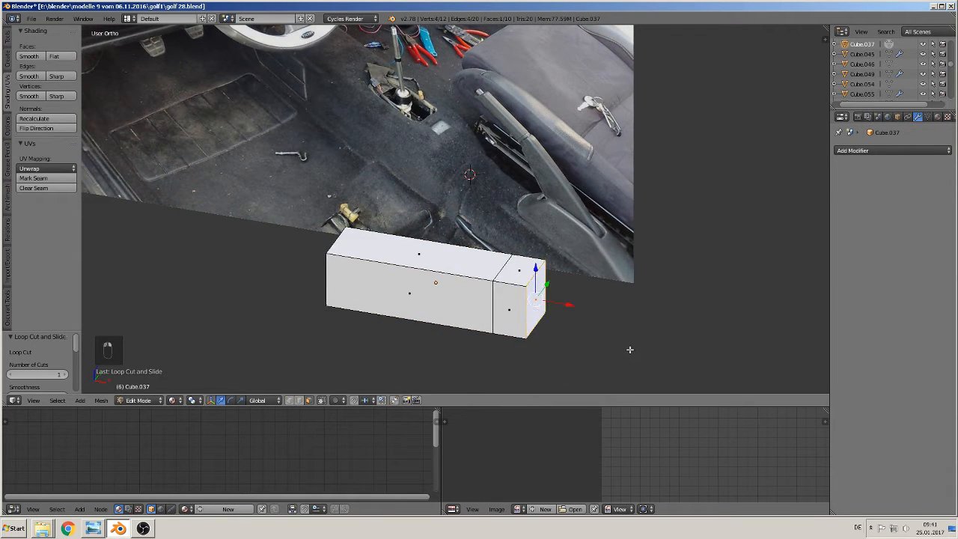
key("e")
key("s")
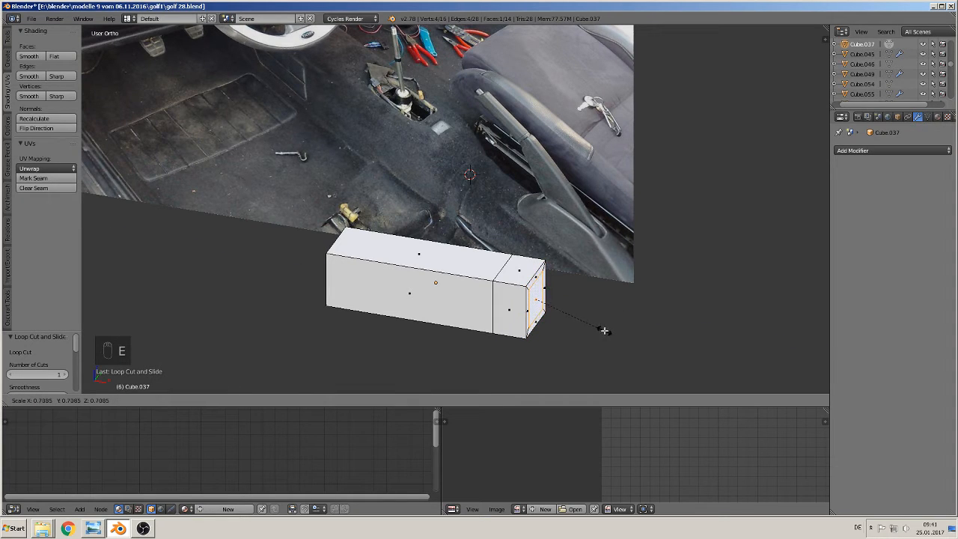
left_click(592, 323)
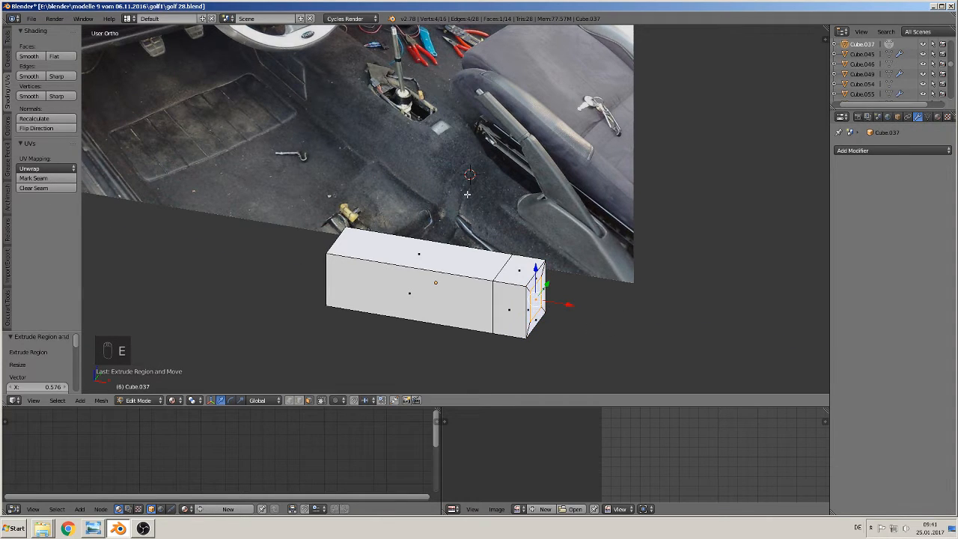
Move the smaller end face slightly outward along X and about -0.607 along Z.
left_click(566, 312)
left_click_drag(569, 308, 579, 314)
left_click_drag(547, 271, 549, 284)
middle_click_drag(549, 283, 617, 334)
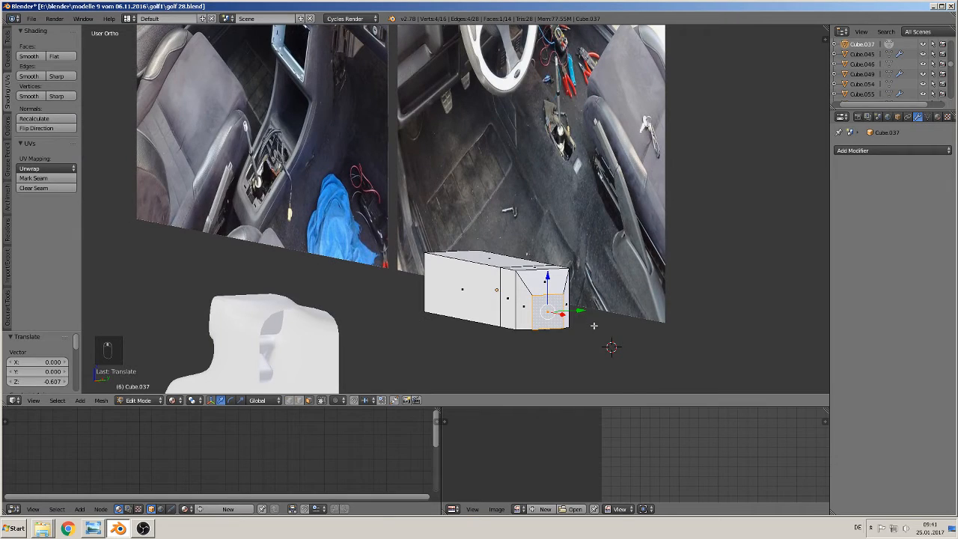
key("s")
key("x")
right_click(611, 325)
Scale the smaller end face about 1.293 along Y and 1.300 along Z, and raise it about 0.128 along Z.
mouse_move(606, 324)
middle_mouse_down()
mouse_move(610, 342)
mouse_move(711, 342)
mouse_move(618, 347)
mouse_move(599, 329)
middle_mouse_up()
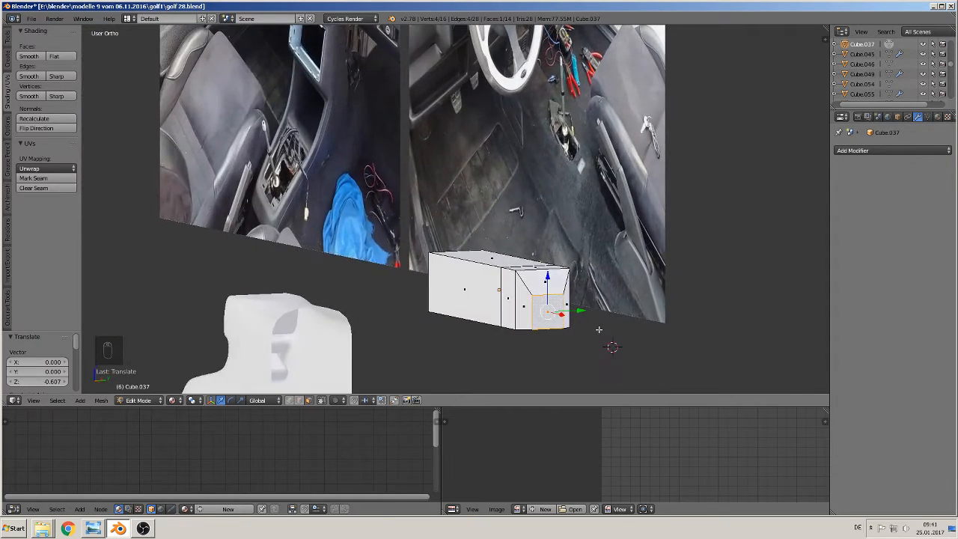
key("s")
key("y")
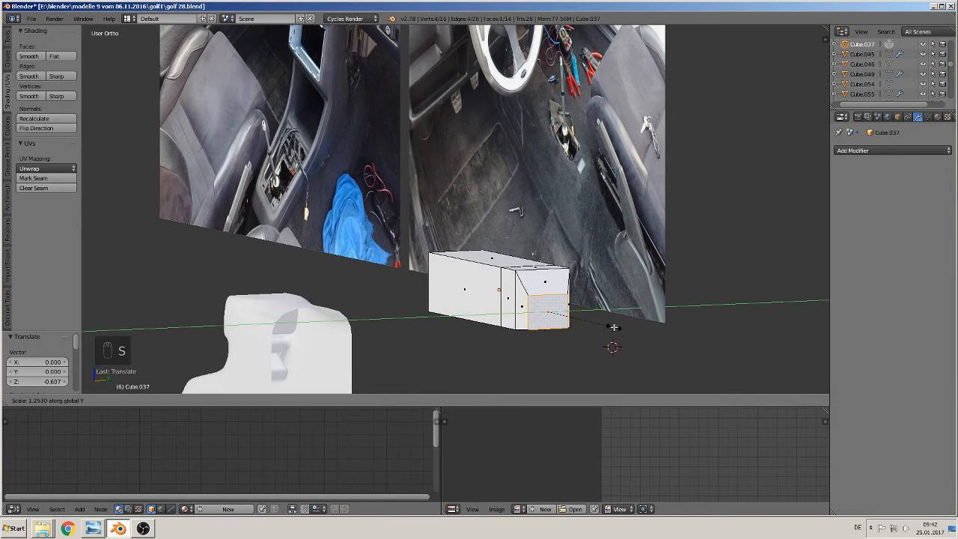
left_click(614, 327)
middle_click_drag(614, 327, 601, 324)
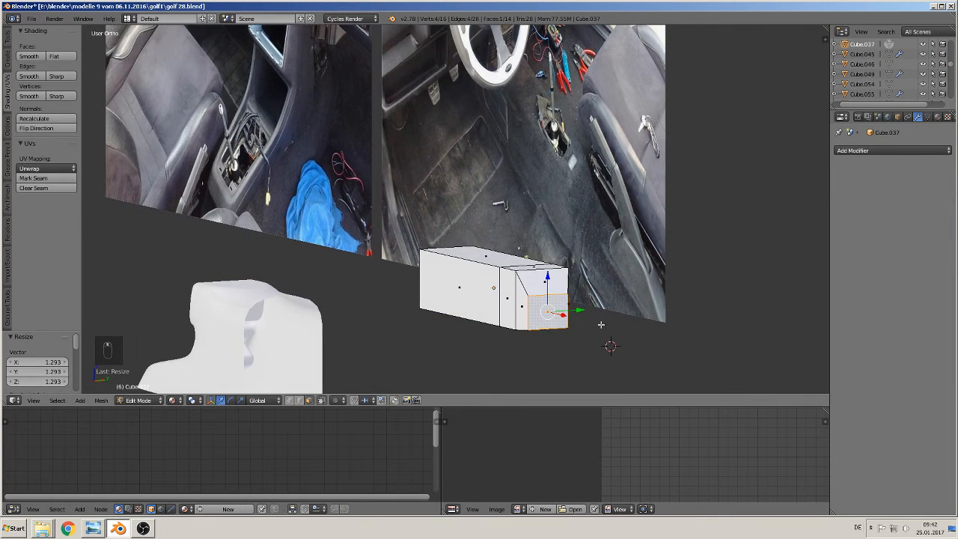
key("s")
key("z")
left_click(612, 342)
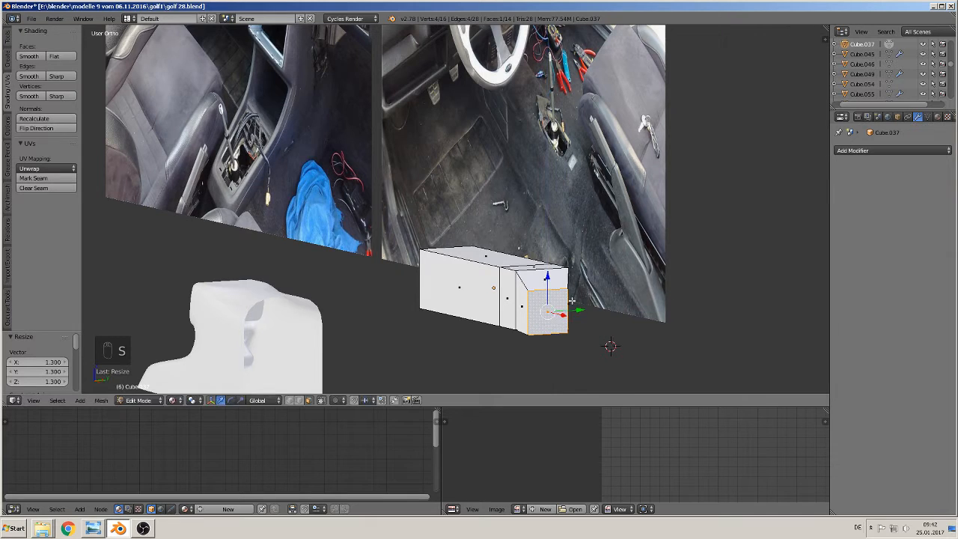
left_click_drag(548, 277, 557, 283)
middle_click_drag(550, 272, 612, 281)
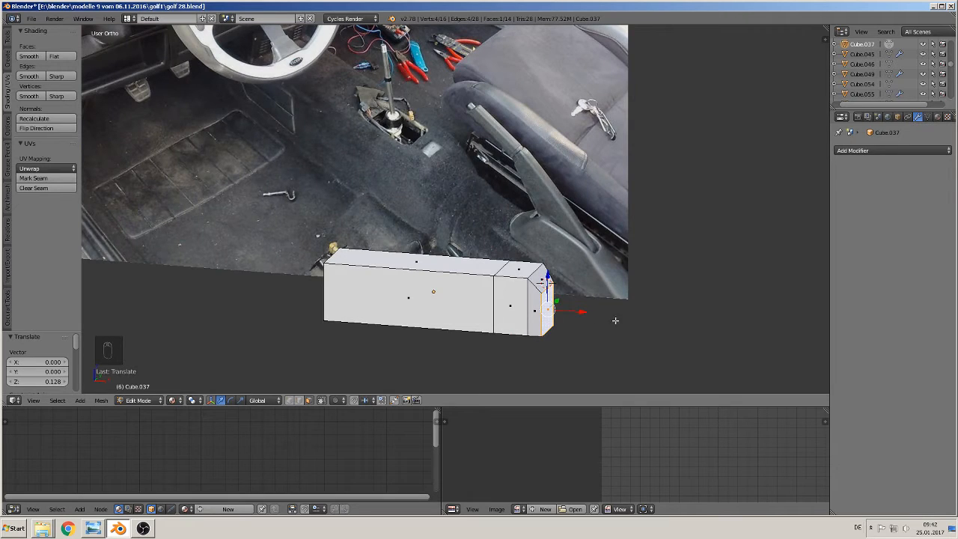
Extrude the smaller end face about 5.646 along X to form a narrower extension.
middle_click_drag(568, 321, 491, 311, "shift")
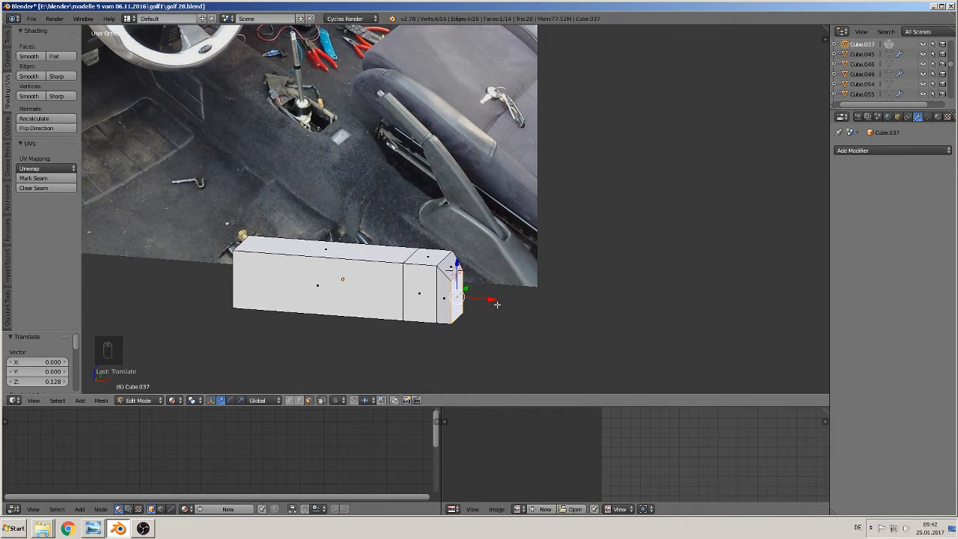
key("e")
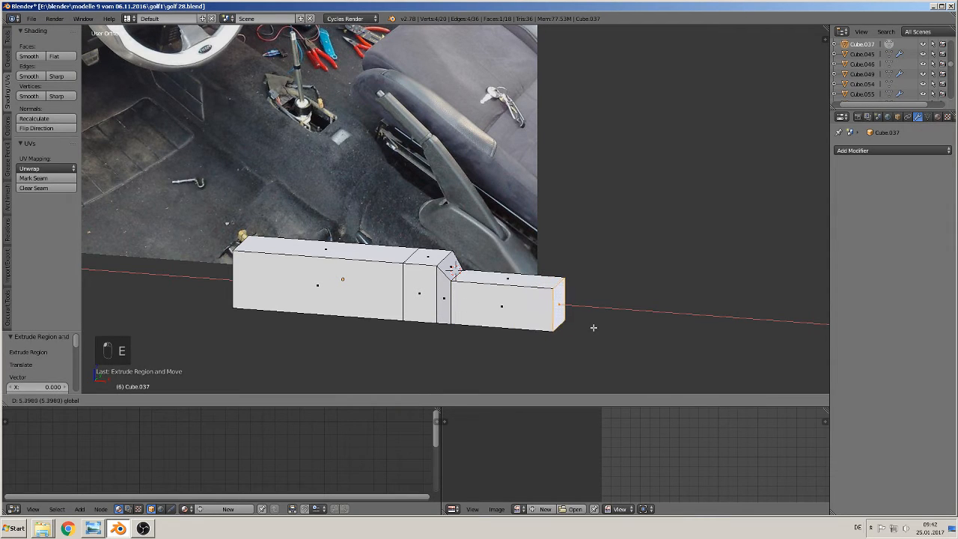
left_click(597, 330)
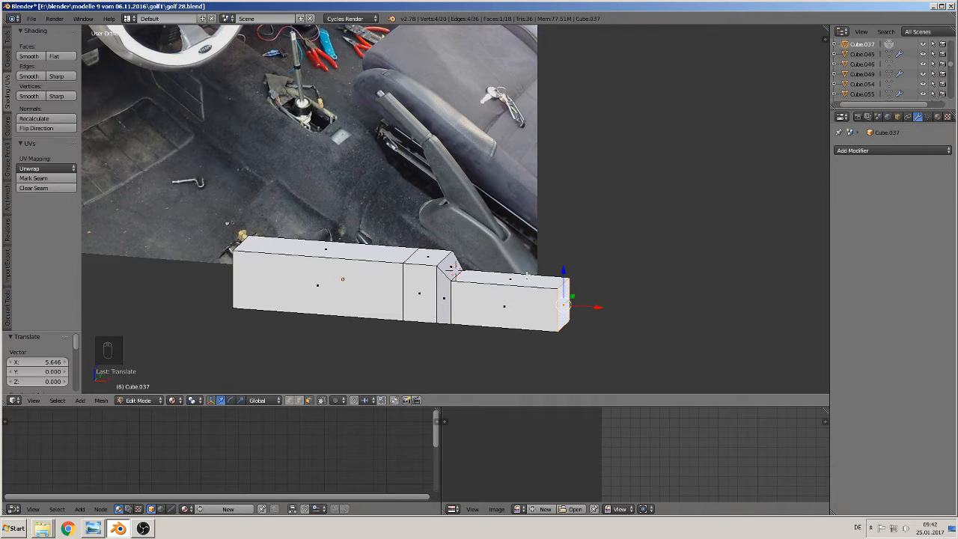
Add one loop cut across the narrower extension, slid towards its +X end.
key("ctrl+r")
left_click(549, 286)
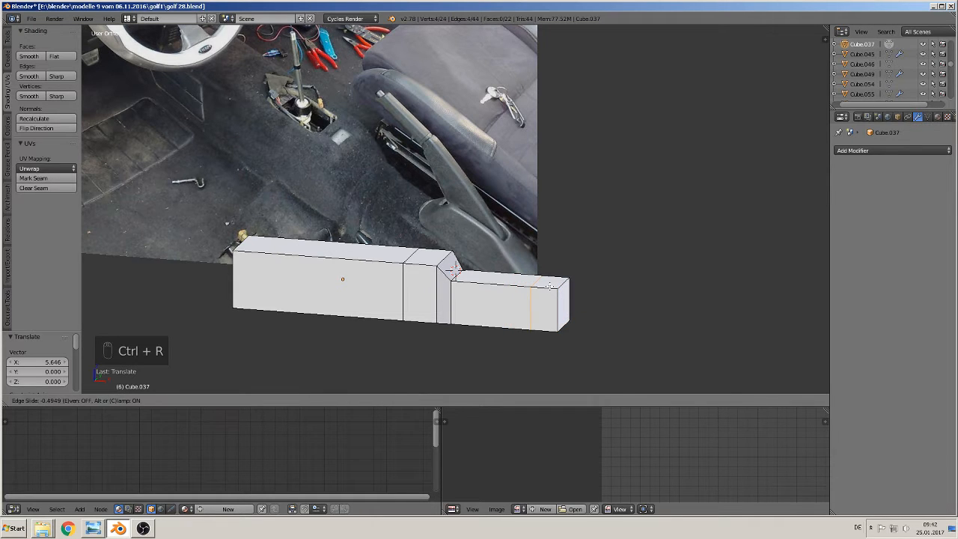
left_click(551, 285)
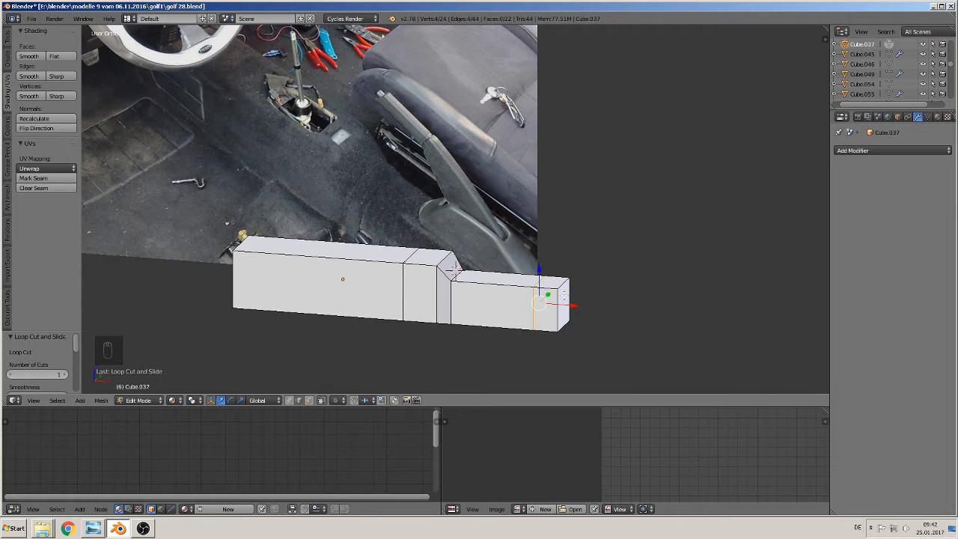
middle_click_drag(436, 286, 530, 285, "shift")
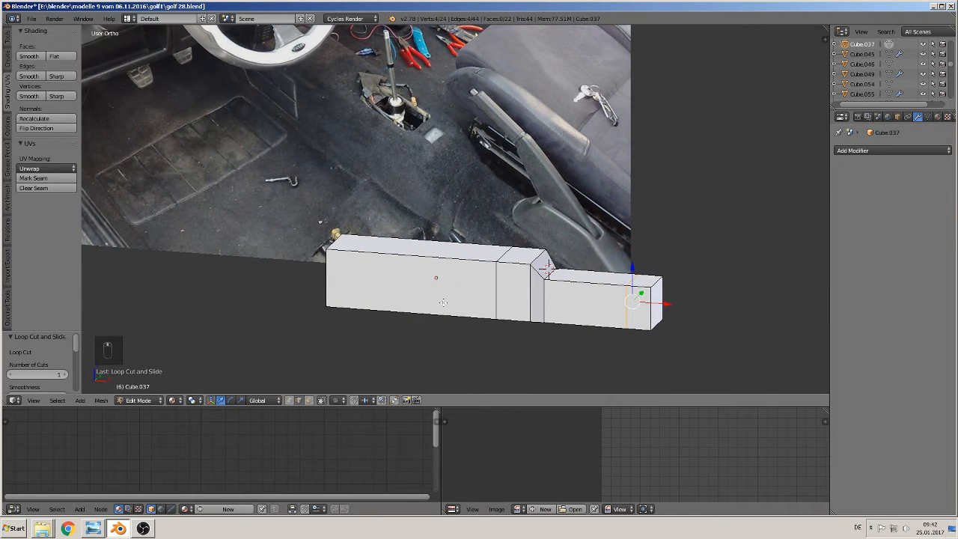
right_click(548, 268, "shift")
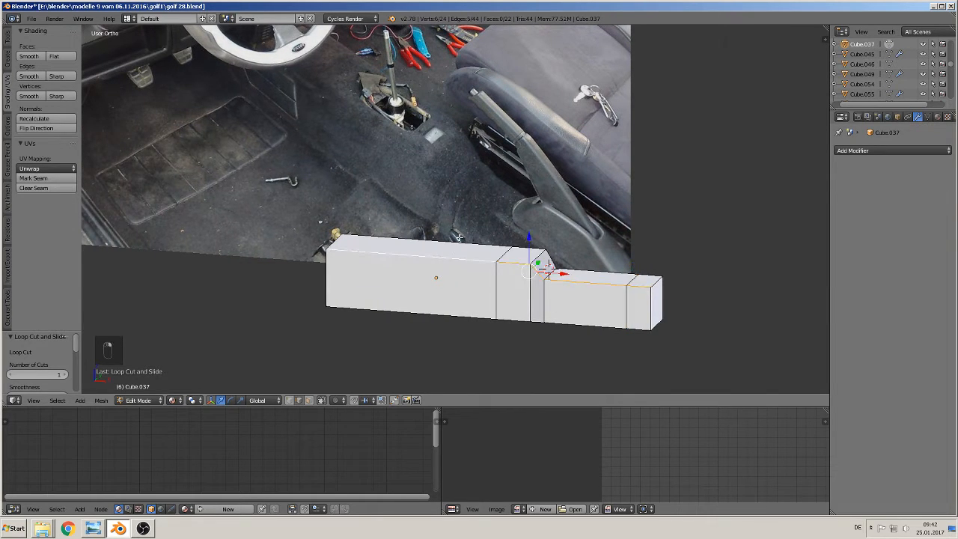
right_click(459, 238, "alt+shift")
Add one centred loop cut running lengthwise through the whole part.
middle_click_drag(463, 261, 459, 296)
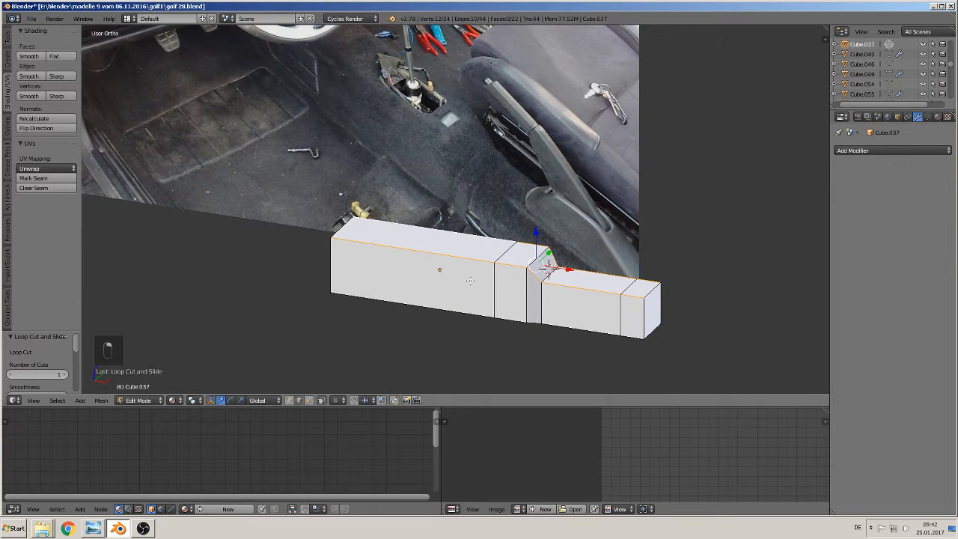
key("ctrl+r")
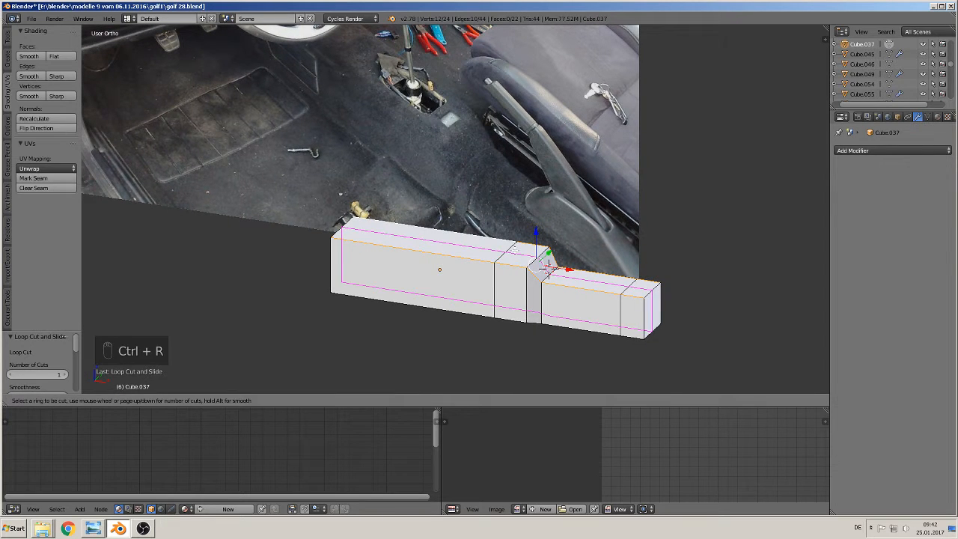
left_click(515, 249)
right_click(515, 249)
Bevel both upper long edges and the vertical corner edges of the +X end by about 0.254 with two segments.
right_click(488, 262, "alt+shift")
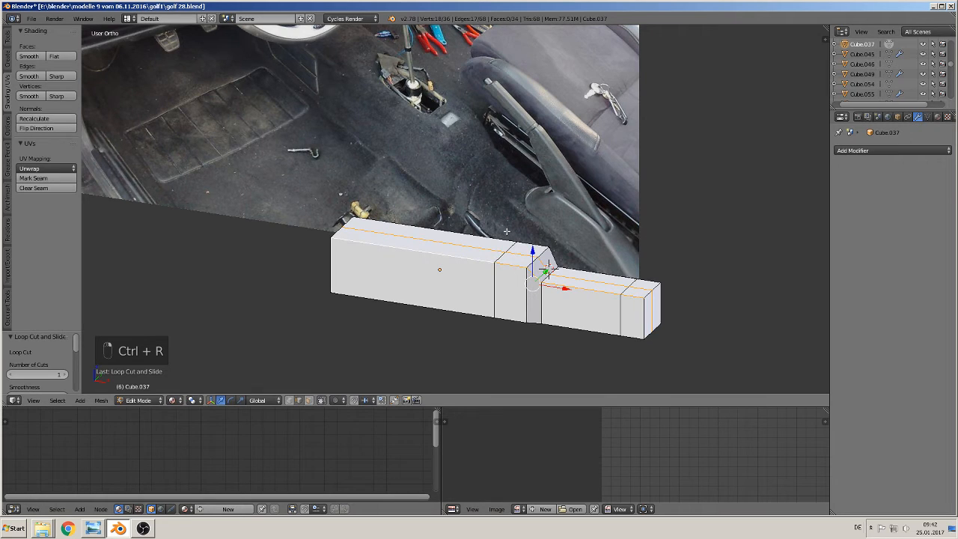
right_click(479, 262, "alt")
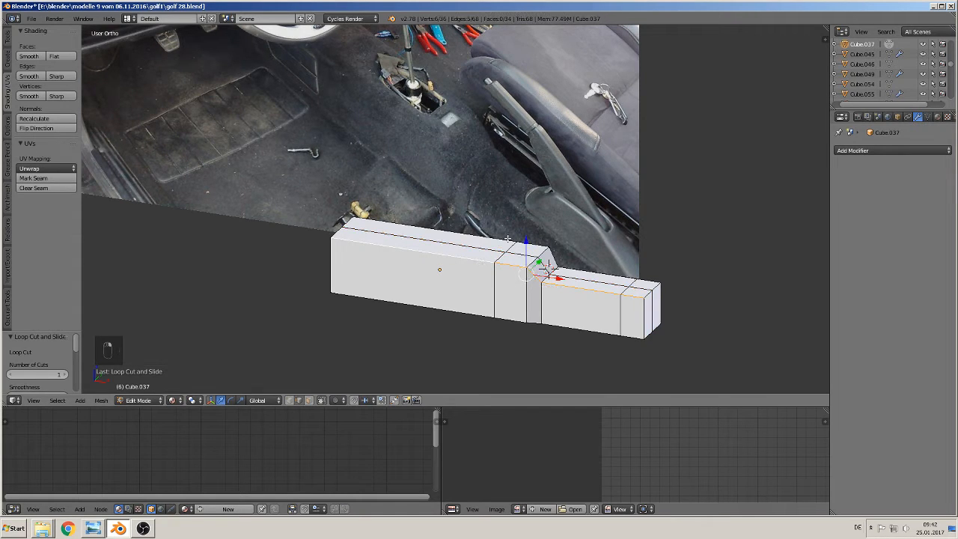
right_click(505, 239, "alt+shift")
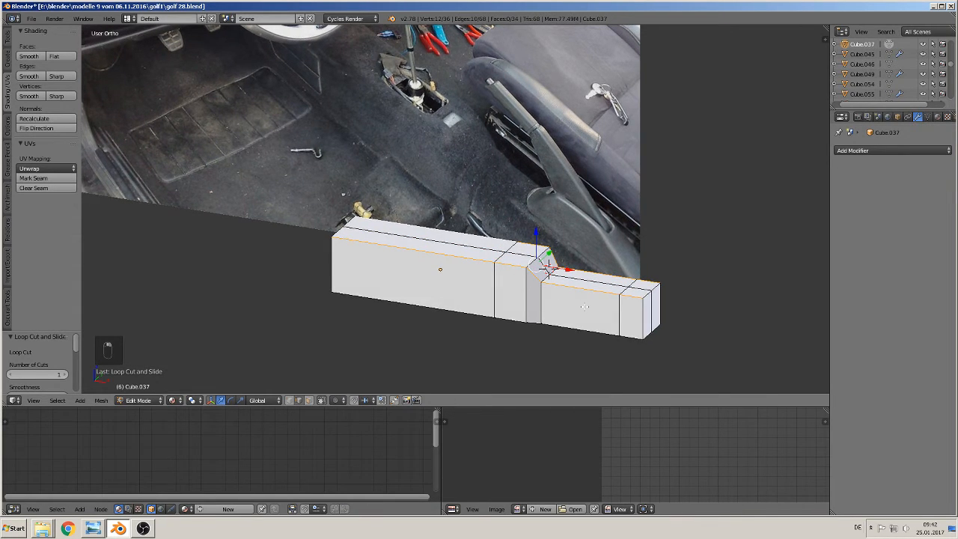
right_click(666, 297, "alt+shift")
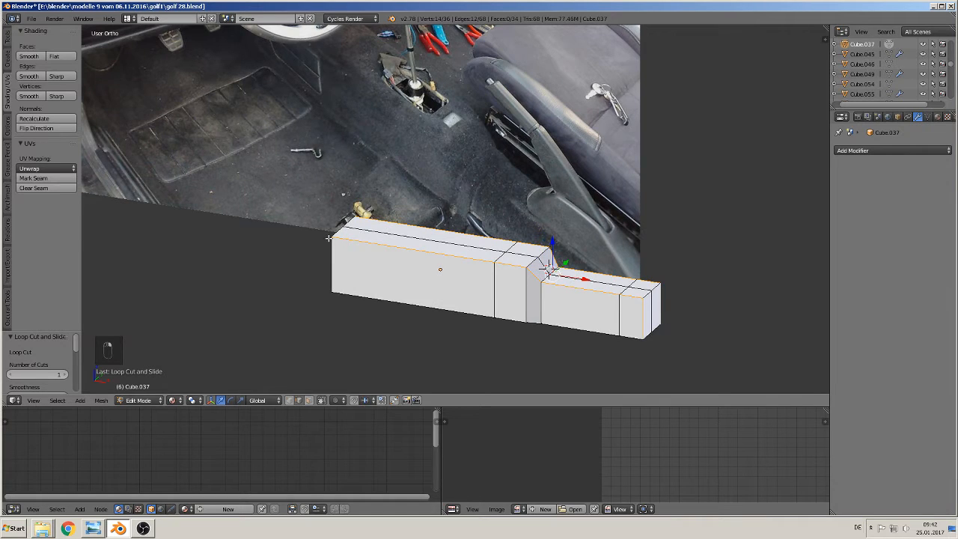
middle_click_drag(329, 238, 374, 263)
right_click(334, 303, "shift")
middle_click_drag(303, 307, 340, 317)
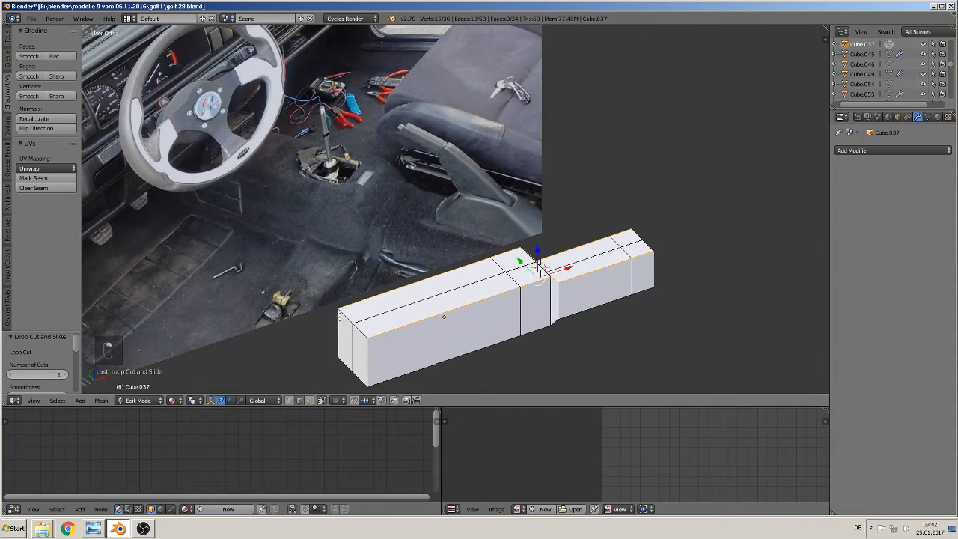
right_click(339, 326, "shift")
middle_click_drag(391, 337, 435, 334)
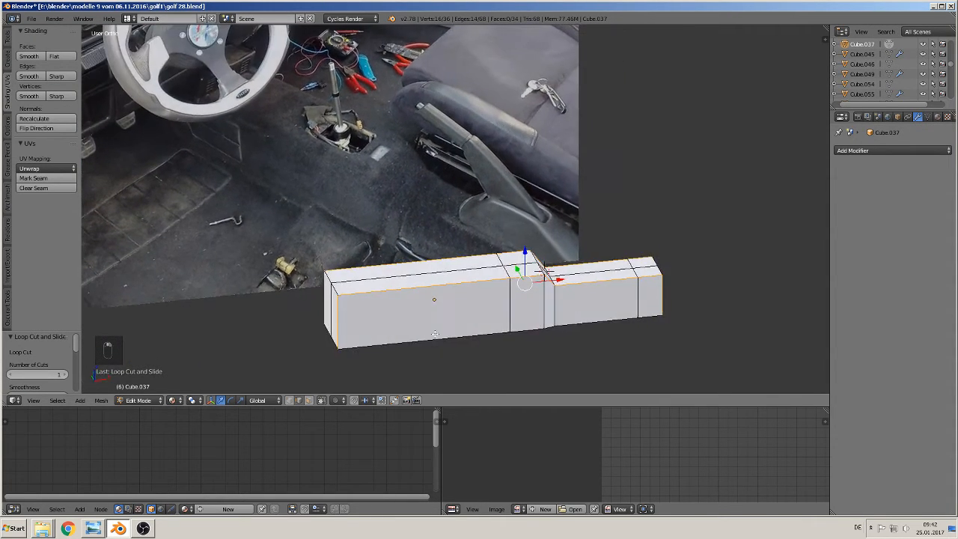
right_click(353, 321, "shift")
middle_click_drag(377, 332, 342, 330)
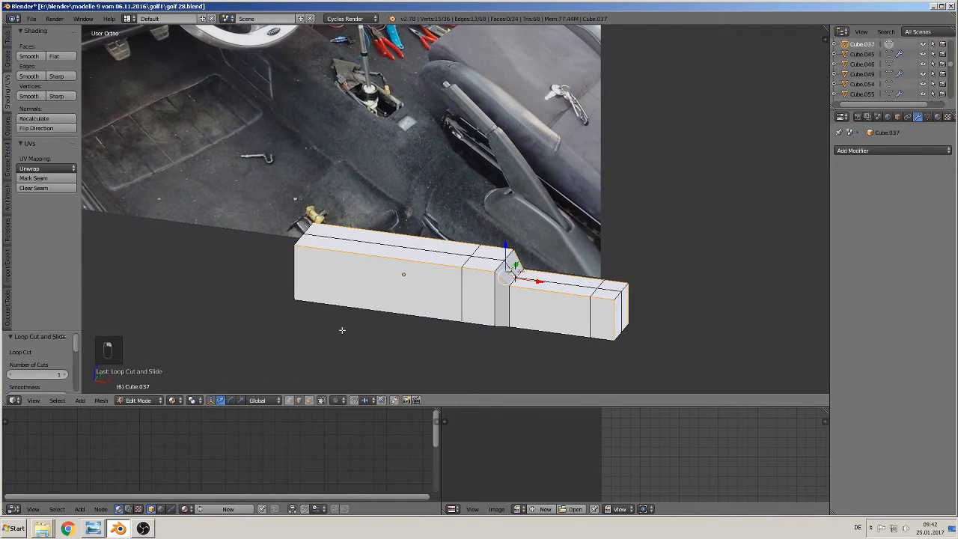
middle_click_drag(437, 342, 405, 342)
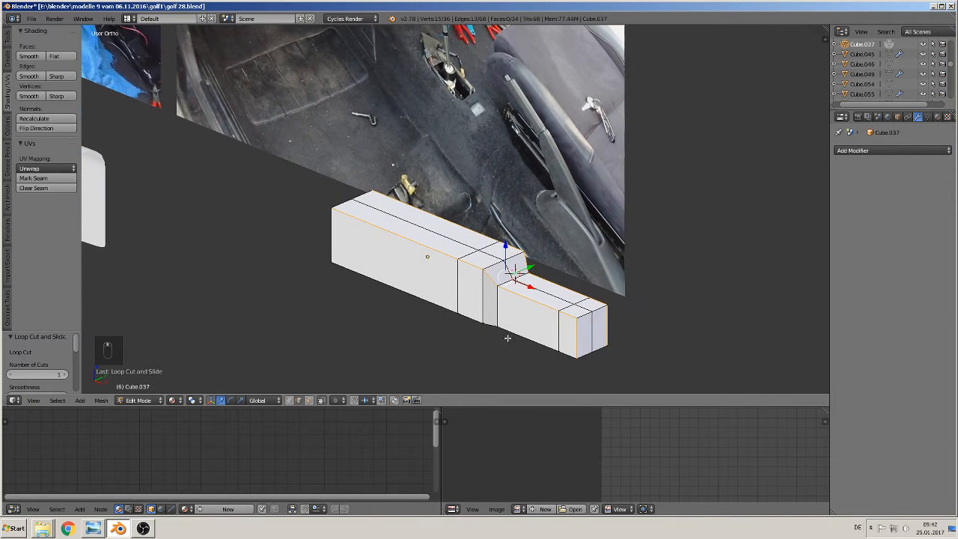
key("ctrl+b")
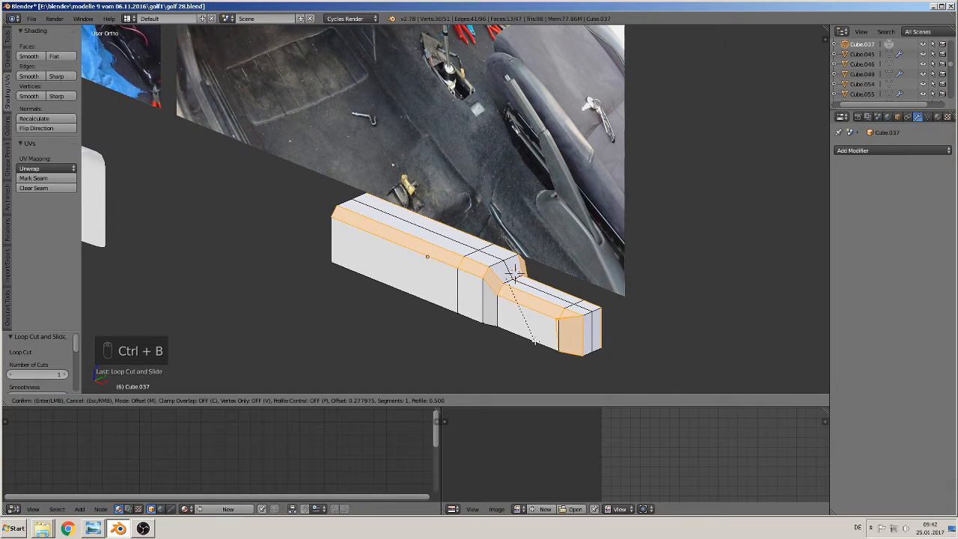
scroll(536, 341, "up", 1)
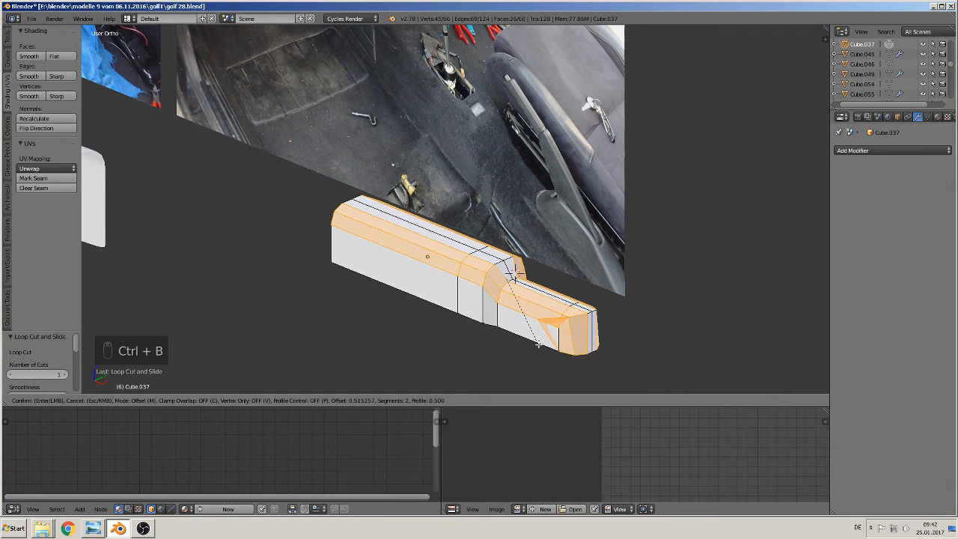
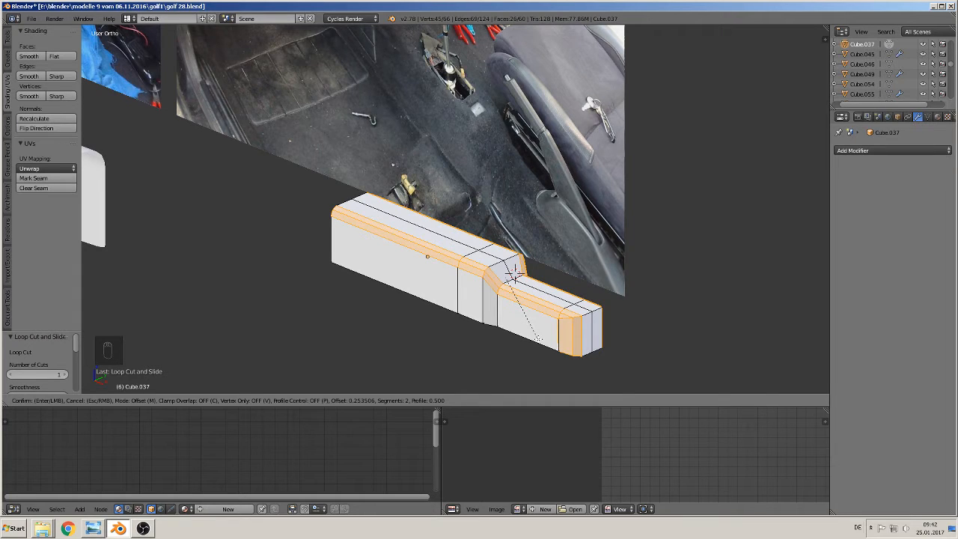
left_click(537, 338)
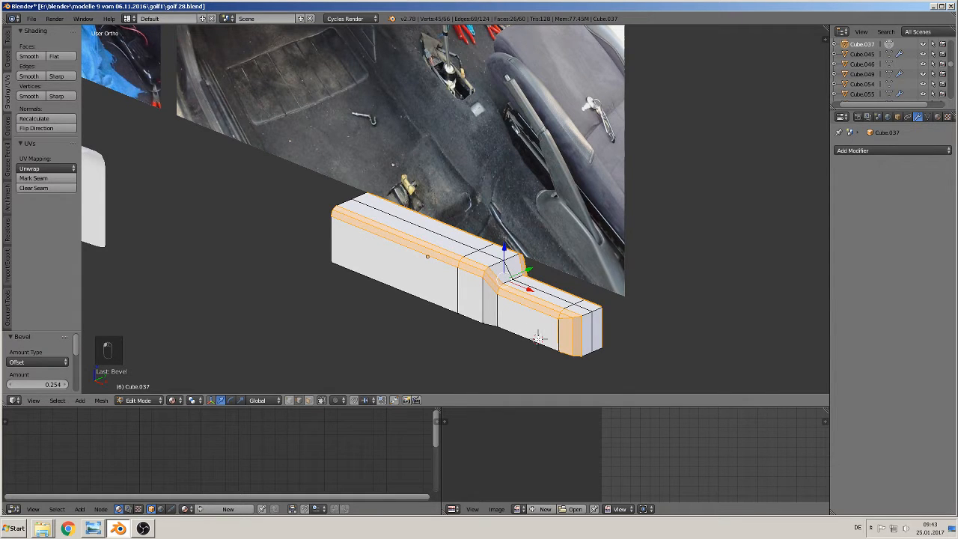
Add a loop cut across the sloped transition between the thick and narrow sections and scale it to about 1.129.
key("Tab")
mouse_move(465, 304)
middle_mouse_down()
mouse_move(484, 285)
mouse_move(511, 285)
mouse_move(464, 302)
mouse_move(475, 300)
middle_mouse_up()
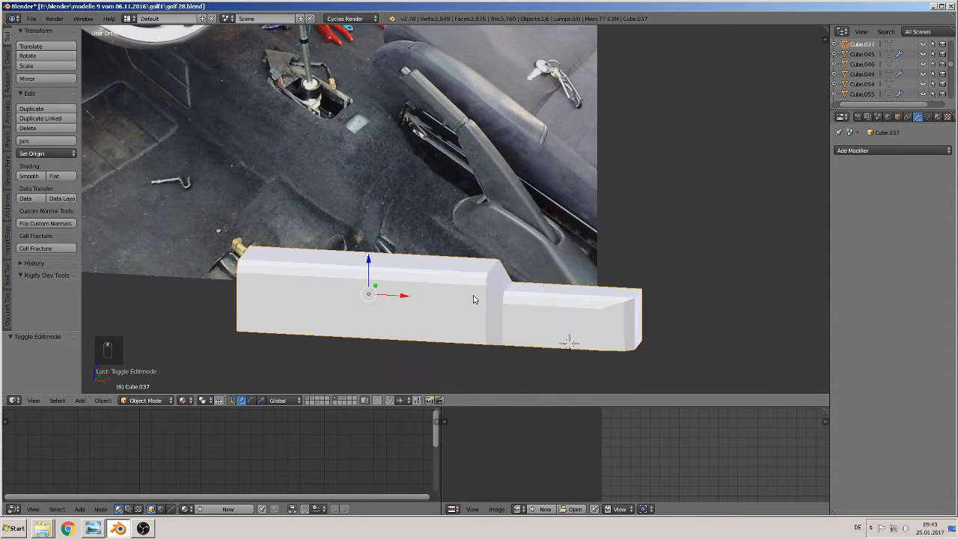
key("Tab")
middle_click_drag(570, 343, 599, 360)
key("ctrl+r")
left_click(513, 292)
left_click(514, 293)
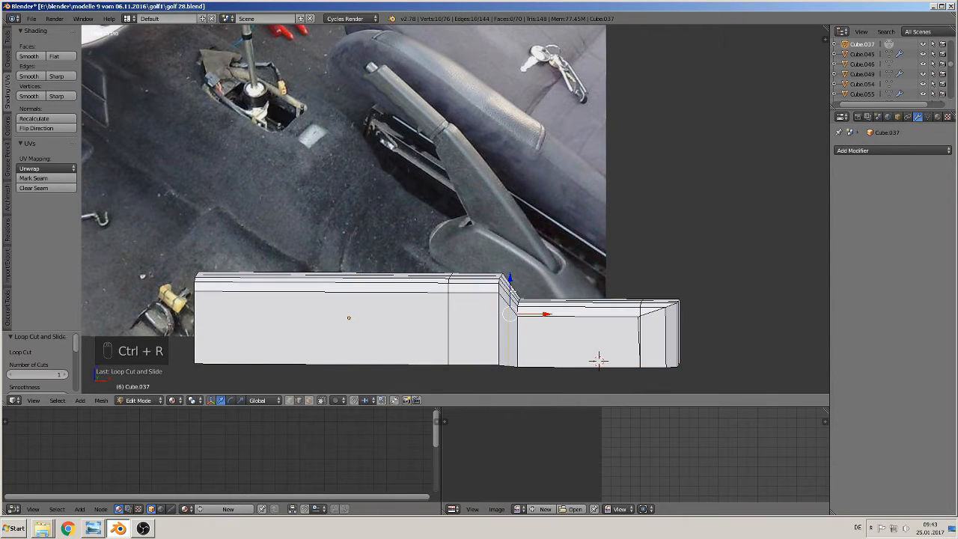
key("s")
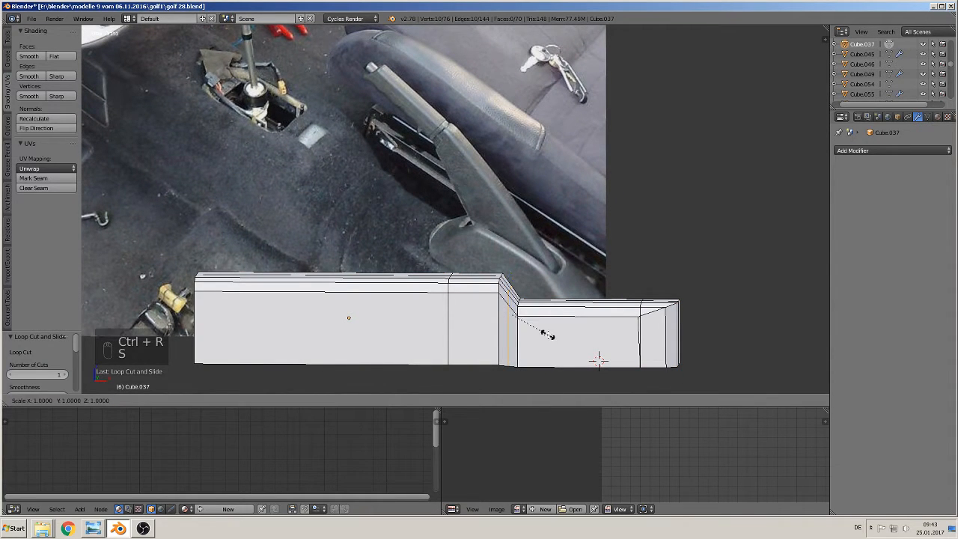
left_click(543, 326)
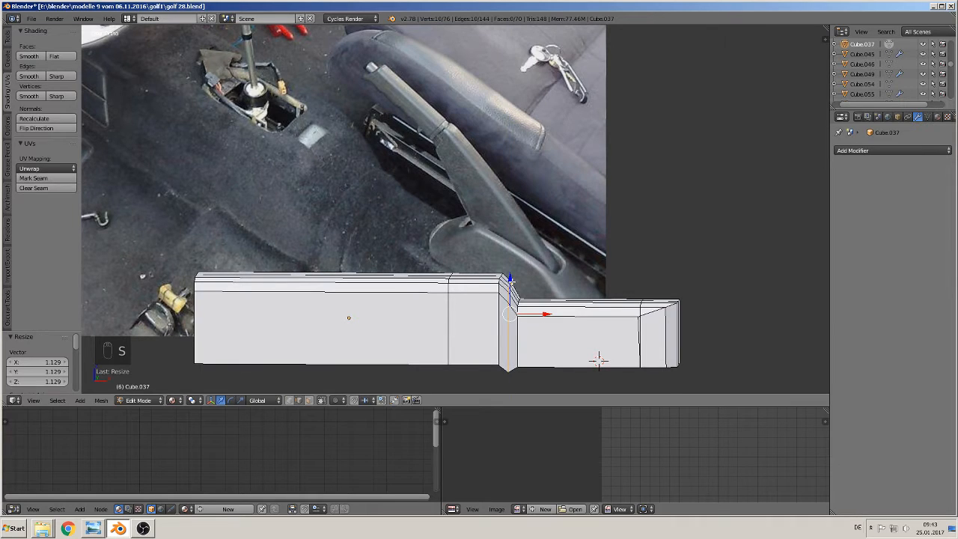
Raise the scaled loop at the sloped transition by about 0.036 along Z.
key("g")
key("z")
left_click(599, 361)
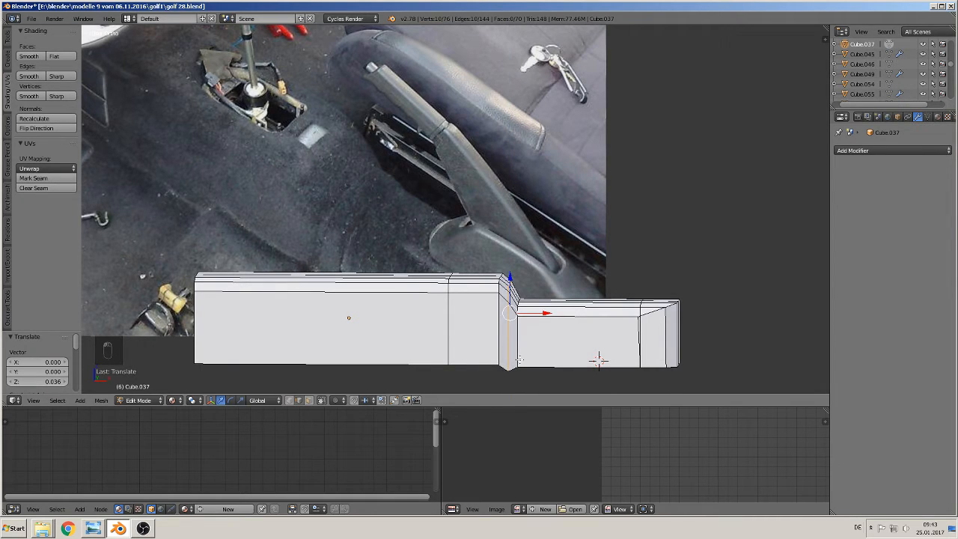
Flatten the underside vertices at the transition by scaling them to 0 along Z and nudge them slightly upward.
key("KP_1")
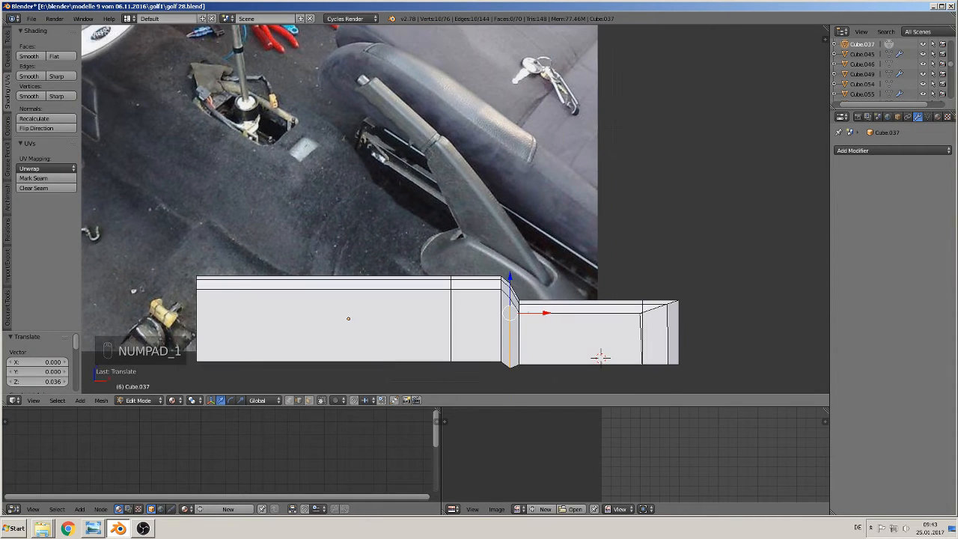
middle_click_drag(543, 337, 499, 317, "shift")
scroll(486, 358, "up", 1)
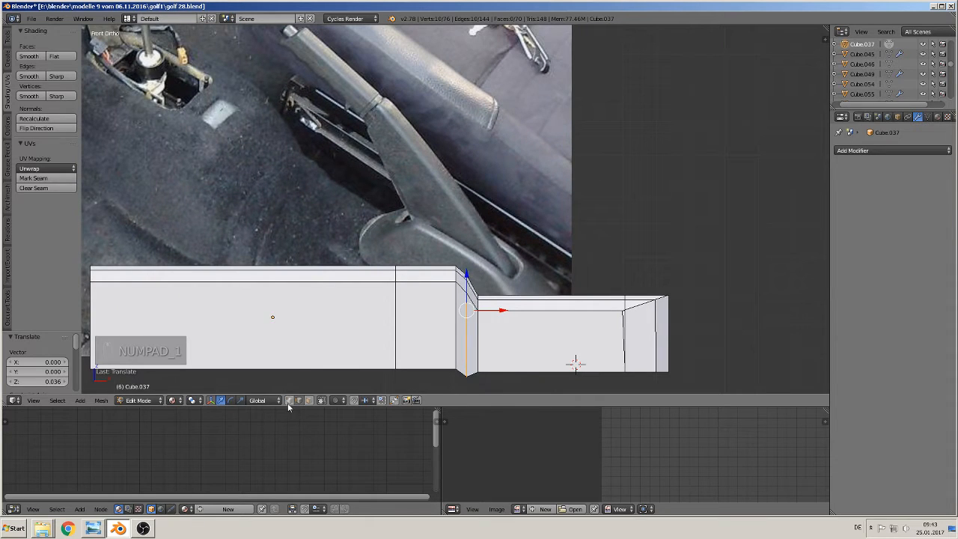
key("a")
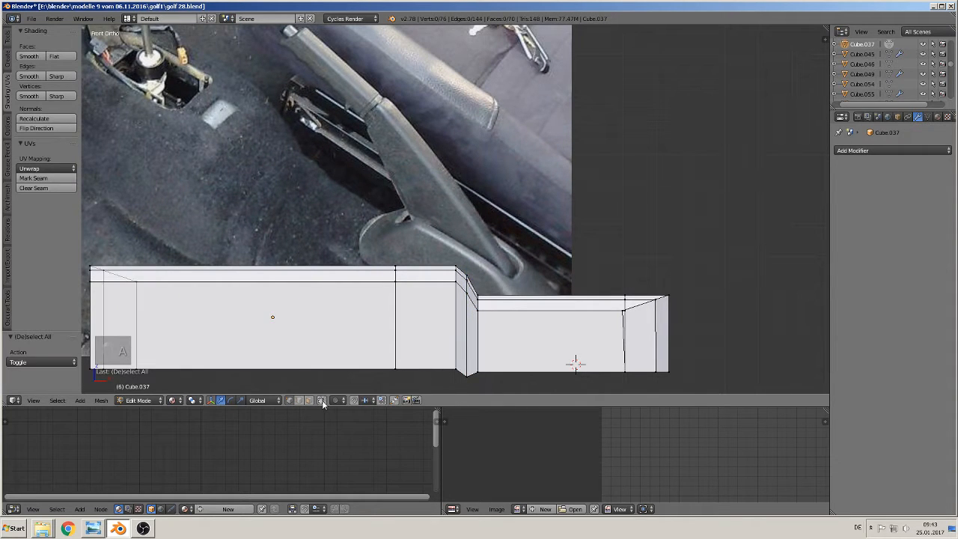
key("c")
left_click(472, 374)
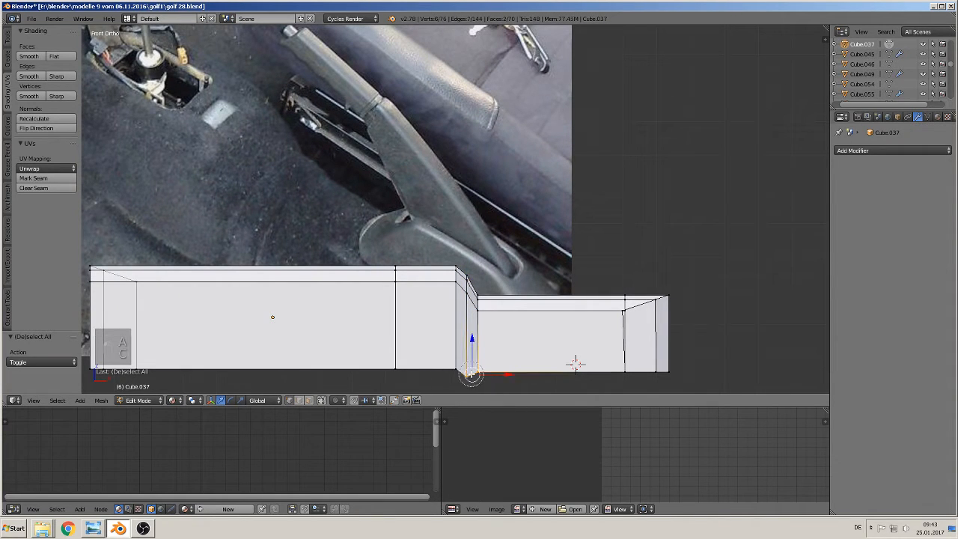
key("c")
left_click(466, 372)
key("s")
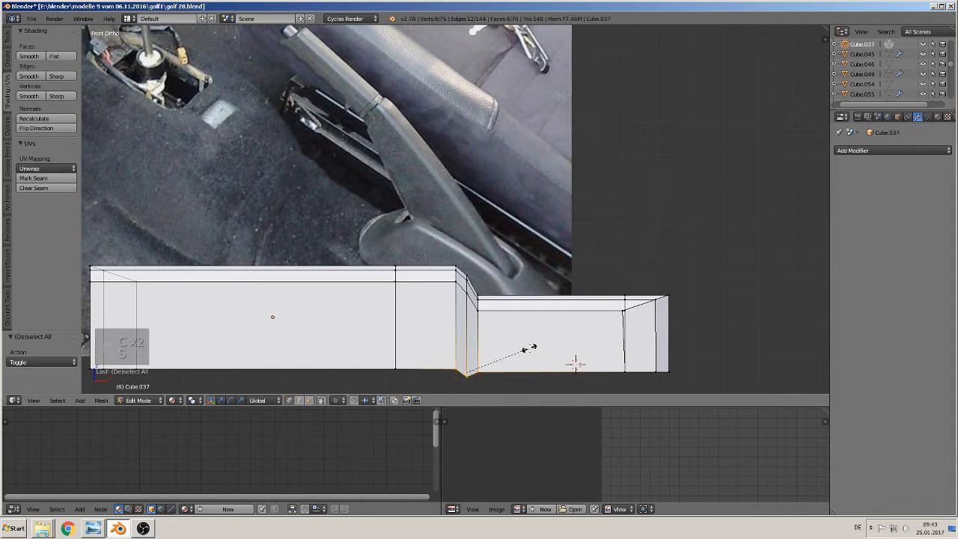
key("z")
key("0")
key("Return")
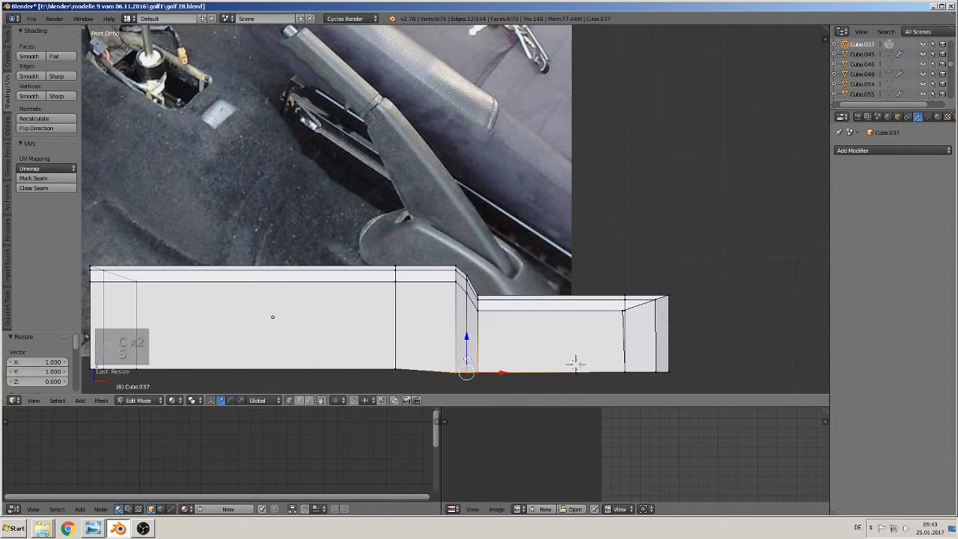
left_click_drag(466, 338, 466, 334)
Apply smooth shading to the whole handbrake part and check its surface from several angles.
key("Tab")
middle_click_drag(508, 350, 464, 357)
left_click(28, 176)
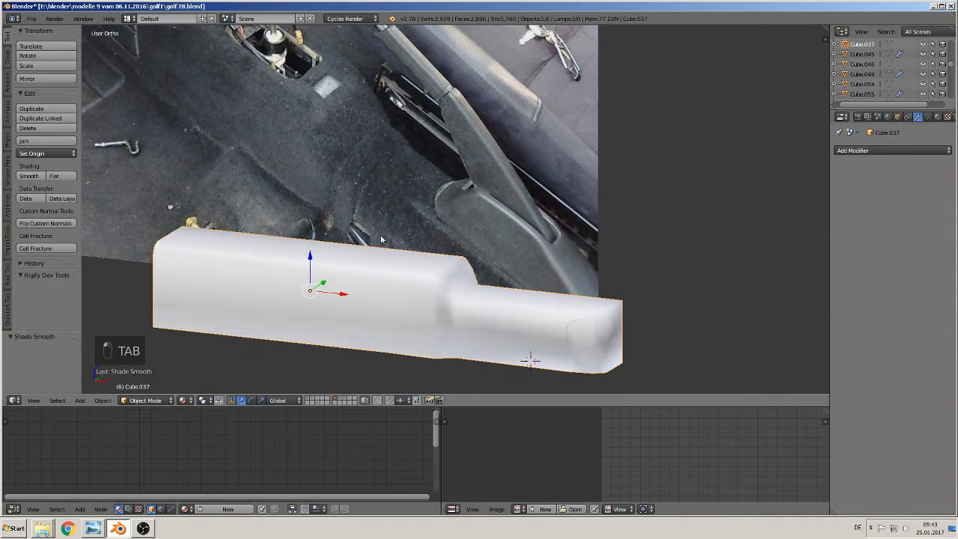
mouse_move(381, 235)
middle_mouse_down()
mouse_move(500, 298)
mouse_move(523, 299)
middle_mouse_up()
middle_click_drag(313, 259, 442, 270)
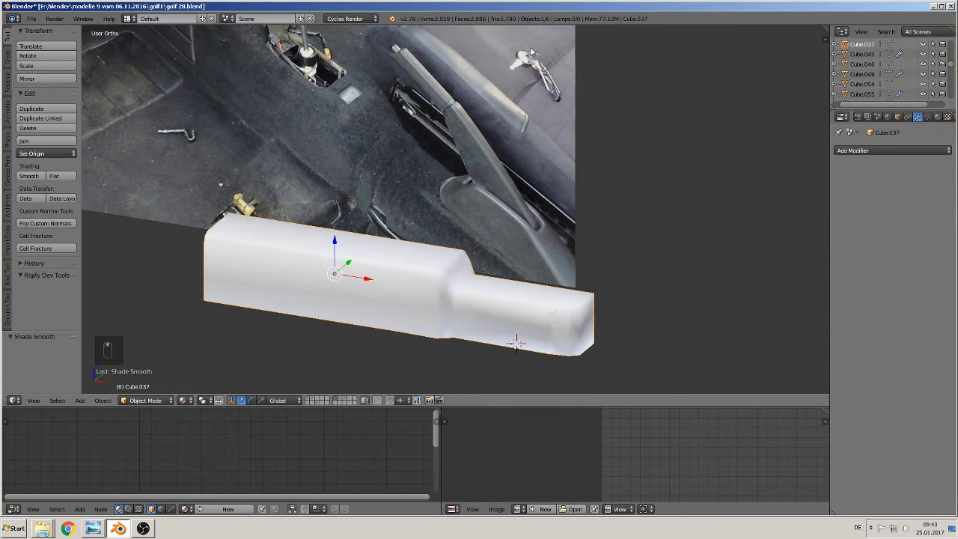
middle_click_drag(458, 311, 394, 308, "shift")
Move the vertical centre edge of the part's +X end outward by about 0.162 along X.
key("Tab")
scroll(517, 327, "up", 1)
mouse_move(528, 348)
middle_mouse_down()
mouse_move(549, 383)
mouse_move(555, 372)
mouse_move(517, 337)
middle_mouse_up()
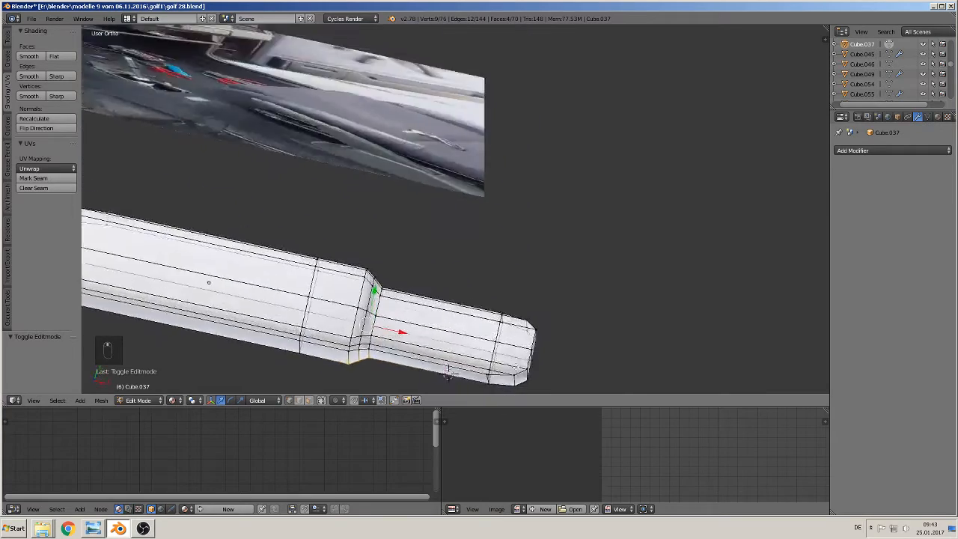
middle_click_drag(448, 374, 500, 306)
key("a")
right_click(496, 303)
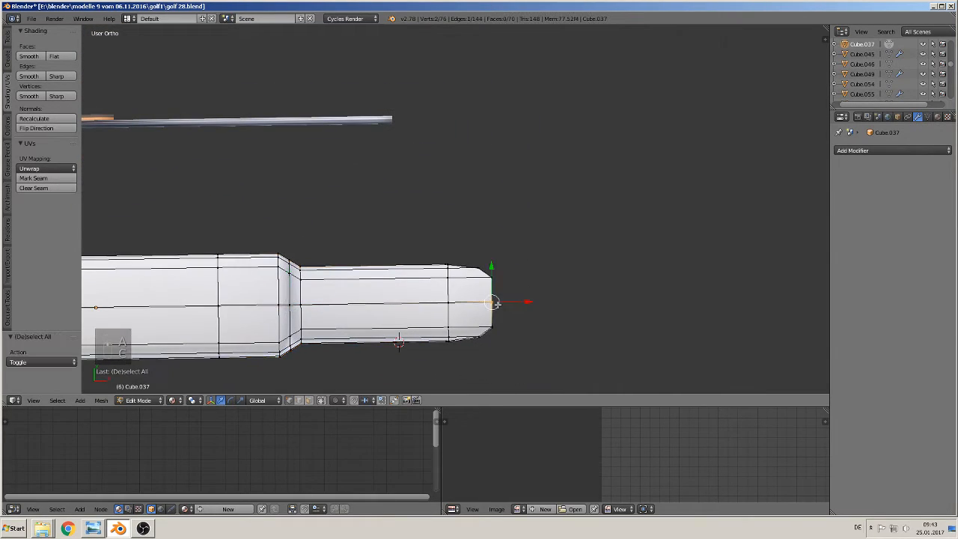
left_click_drag(513, 302, 522, 303)
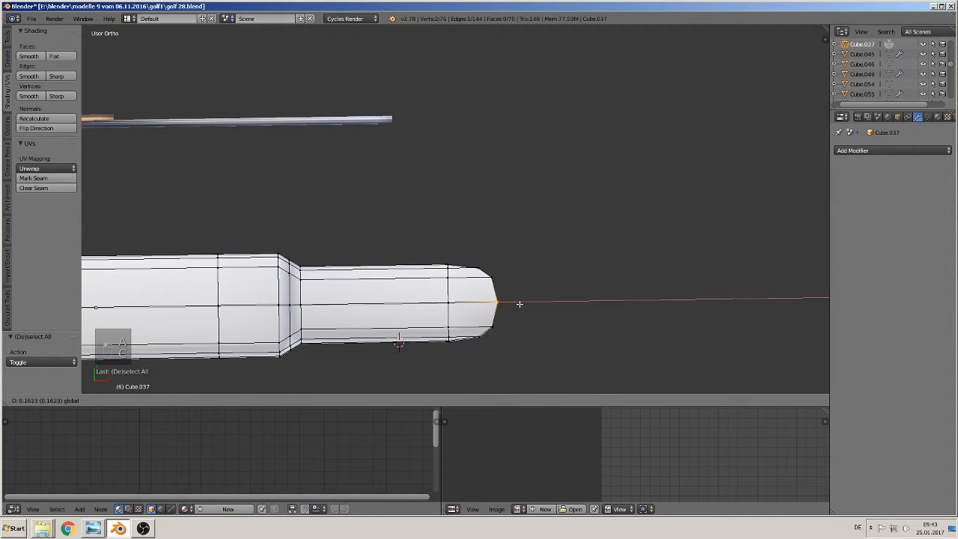
left_click(515, 303)
middle_click_drag(515, 303, 403, 288)
scroll(452, 250, "up", 1)
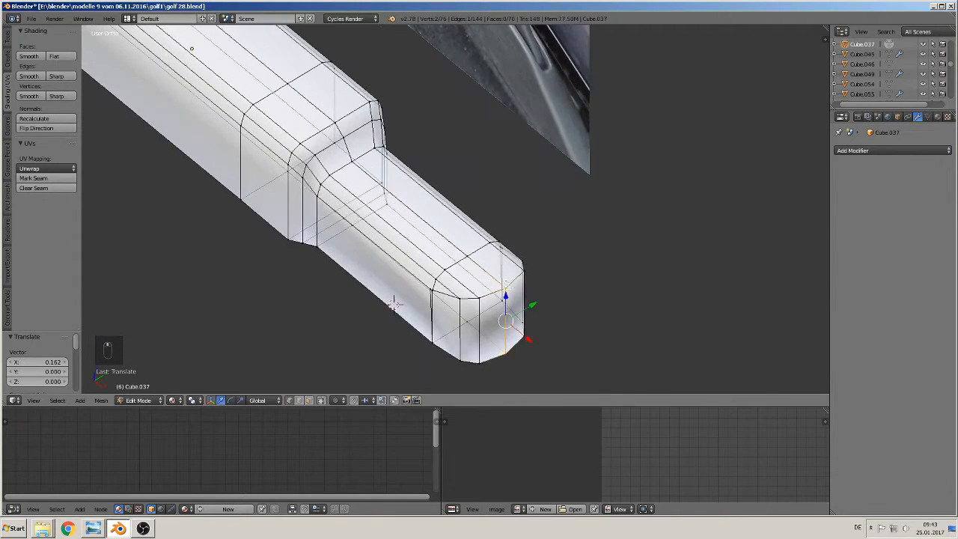
Bevel the two vertical edges flanking the centre edge of the +X end by about 0.182 with two segments.
middle_click_drag(520, 374, 492, 354)
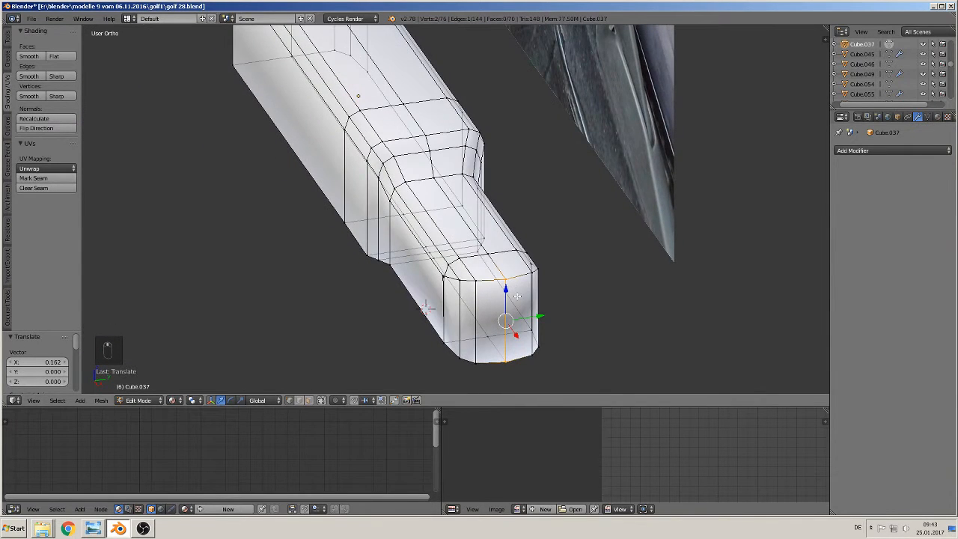
left_click(308, 401)
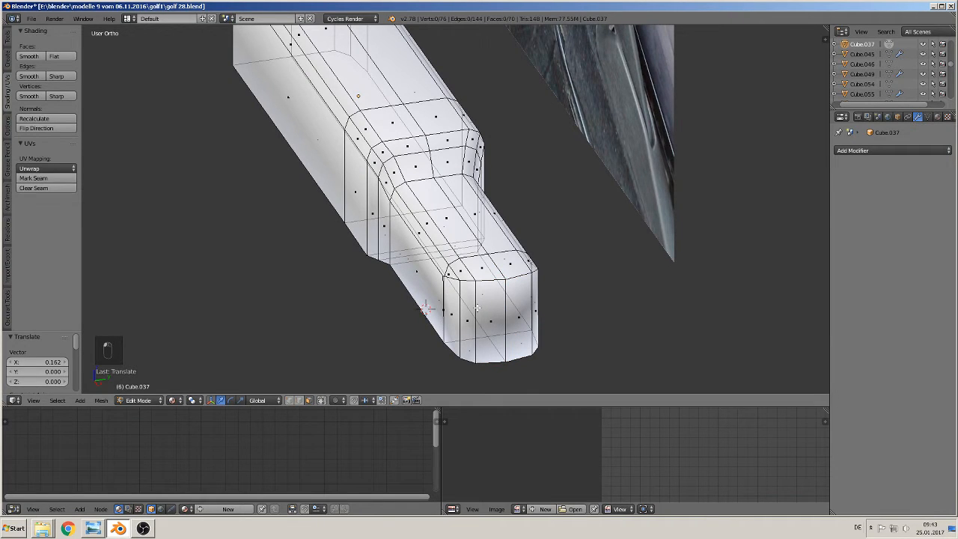
right_click(477, 307)
left_click(300, 401)
right_click(479, 300)
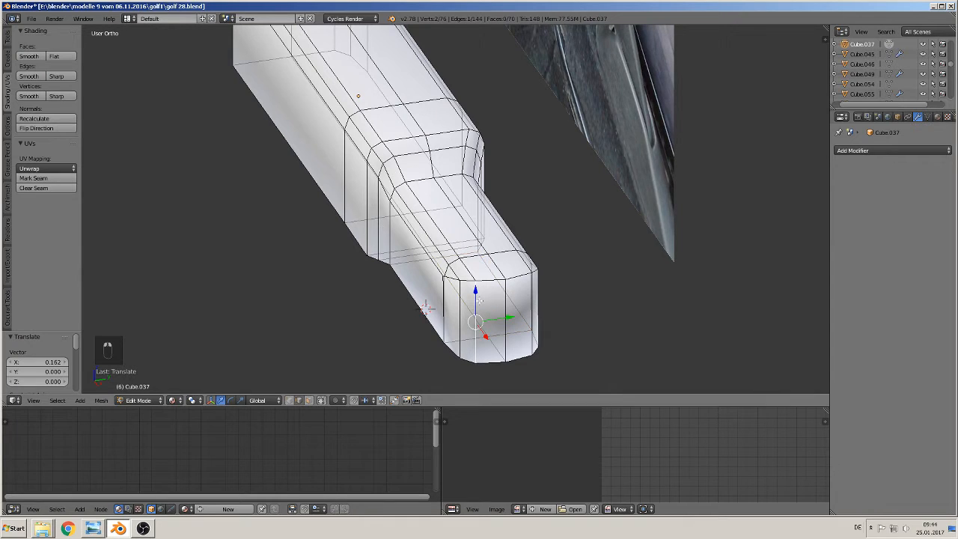
right_click(531, 298, "shift")
mouse_move(533, 308)
middle_mouse_down()
mouse_move(556, 329)
mouse_move(539, 307)
middle_mouse_up()
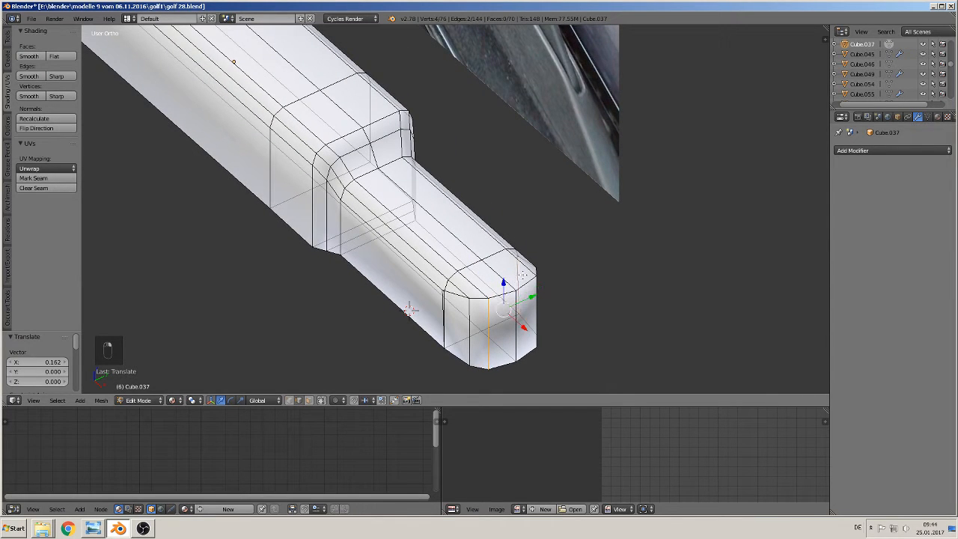
right_click(536, 317, "shift")
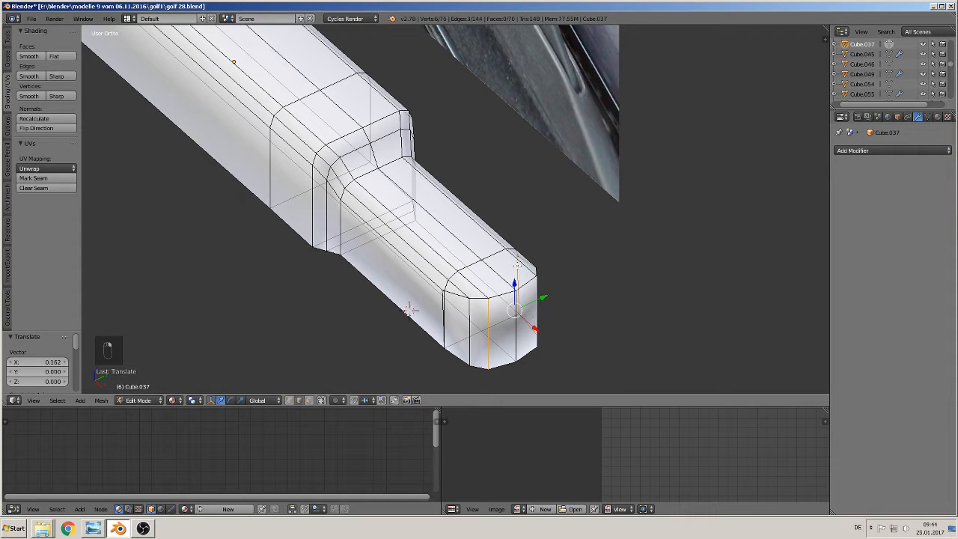
key("c")
middle_click(516, 282)
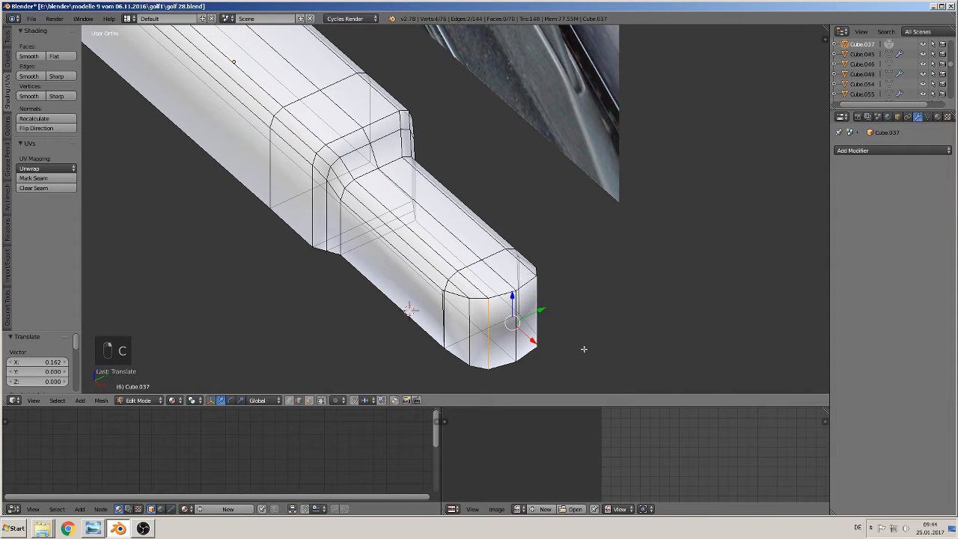
key("ctrl+b")
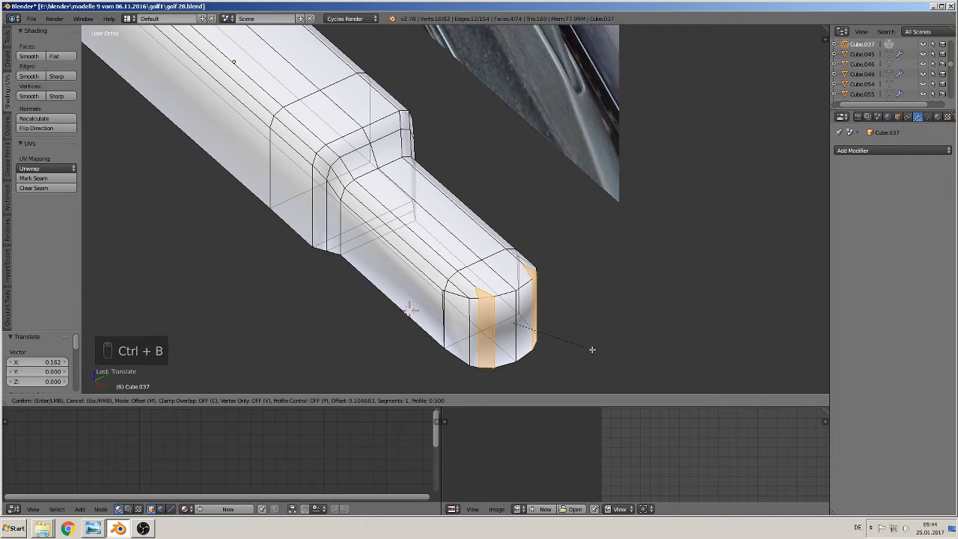
scroll(595, 350, "up", 1)
left_click(595, 349)
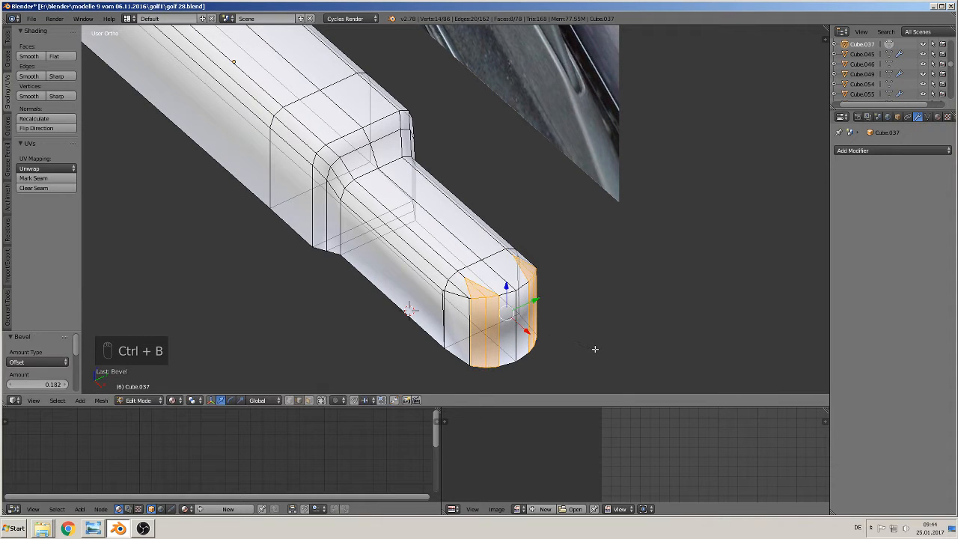
Enable proportional editing and lower the upper tip vertex of the +X end about 0.76 along Z with a proportional size of 1.61.
middle_click_drag(586, 338, 637, 321)
key("Tab")
scroll(573, 294, "up", 1)
key("Tab")
scroll(577, 288, "up", 2)
key("a")
key("a")
key("a")
right_click(575, 278)
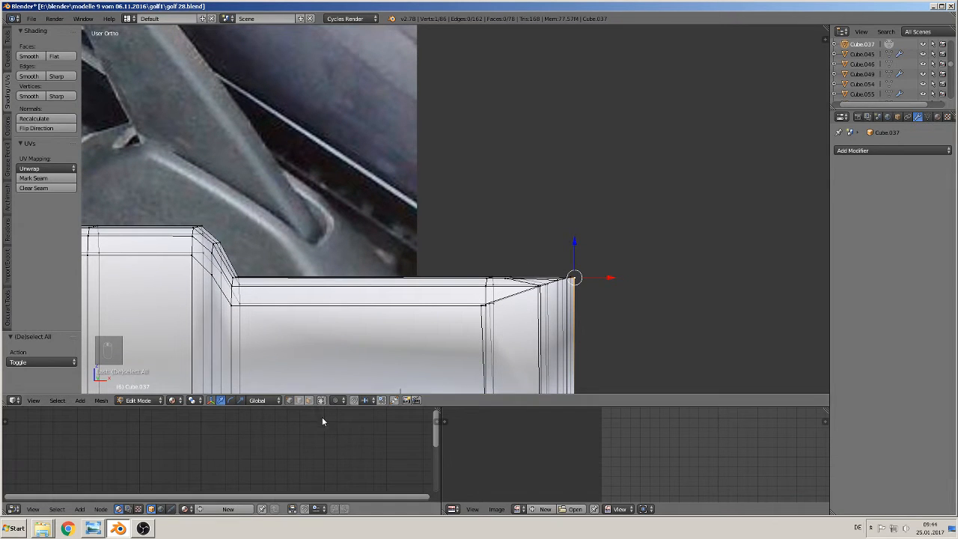
left_click(335, 401)
left_click(351, 357)
scroll(573, 338, "down", 2)
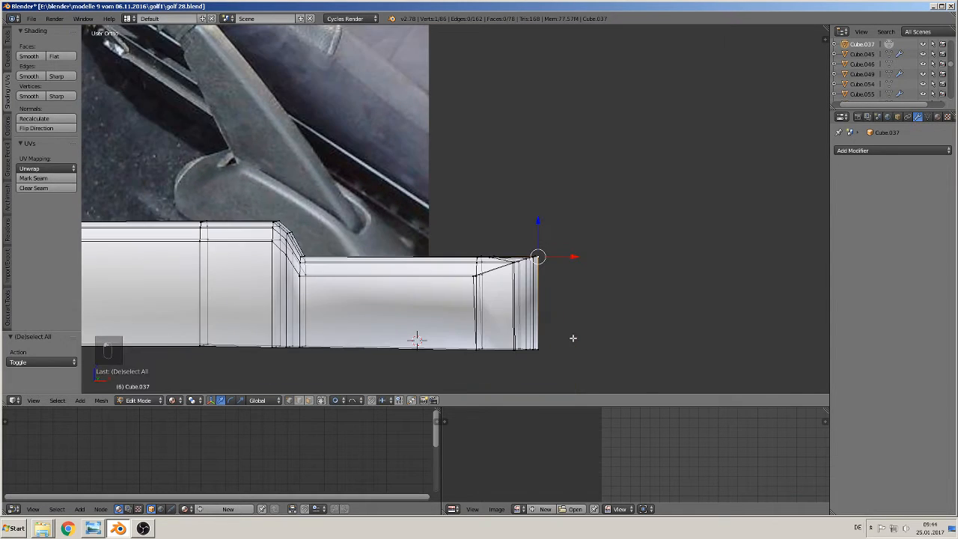
middle_click_drag(583, 328, 586, 327)
key("z")
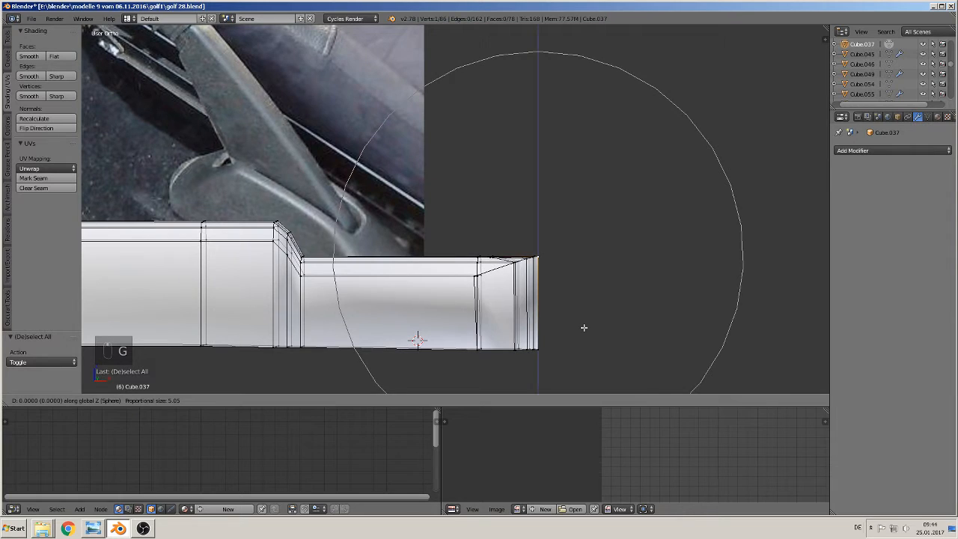
scroll(582, 327, "up", 5)
scroll(581, 328, "up", 8)
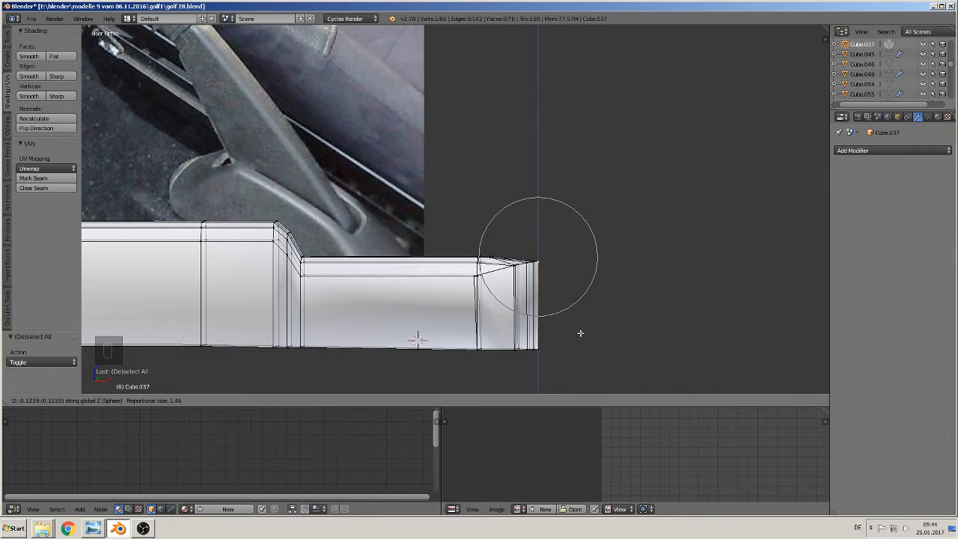
scroll(578, 344, "down", 1)
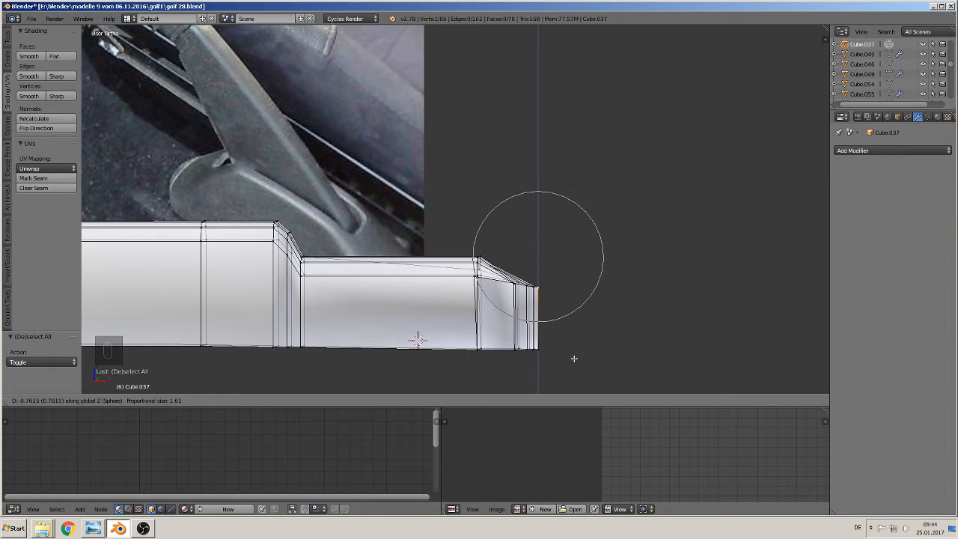
left_click(574, 359)
Try to raise the top centre vertex behind the rounded tip along Z with proportional editing, and undo it.
key("Tab")
middle_click_drag(567, 347, 547, 198)
scroll(458, 334, "up", 2)
key("Tab")
key("g")
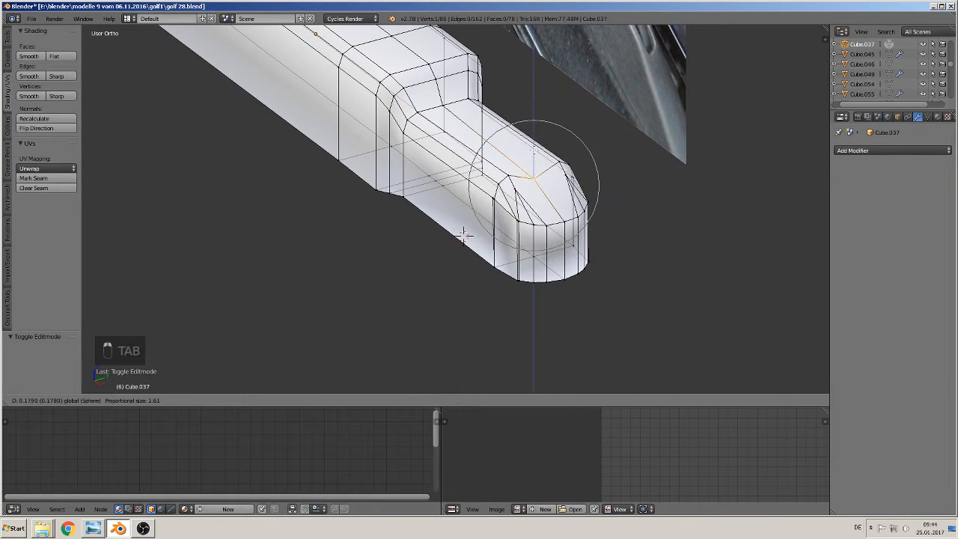
key("z")
left_click(534, 197)
key("ctrl+z")
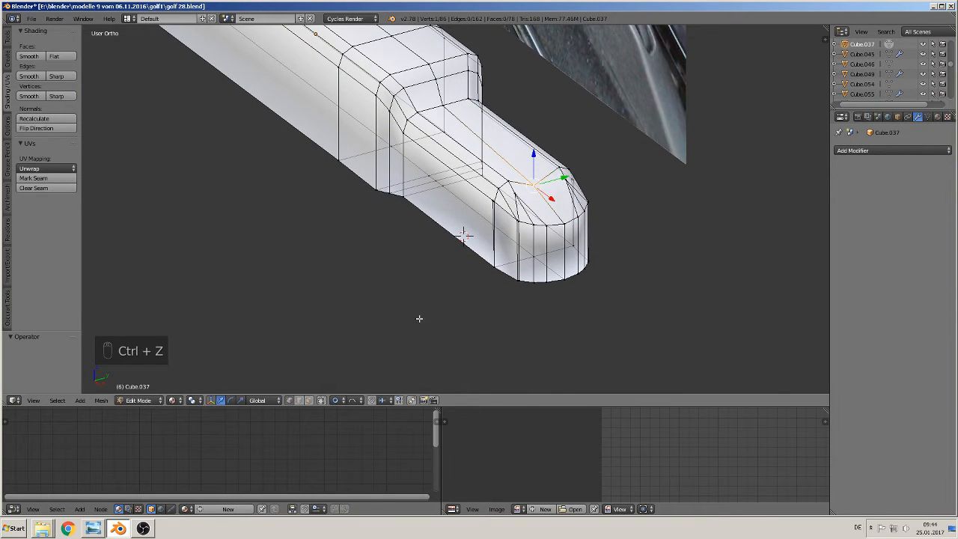
Disable proportional editing and raise the top centre vertex behind the rounded tip by about 0.441 along Z.
left_click(335, 400)
left_click(352, 392)
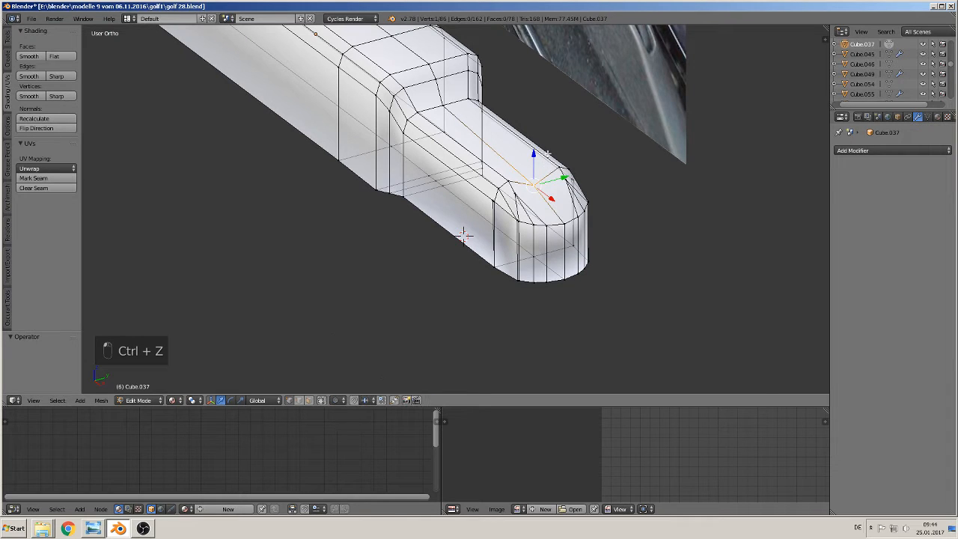
key("g")
key("z")
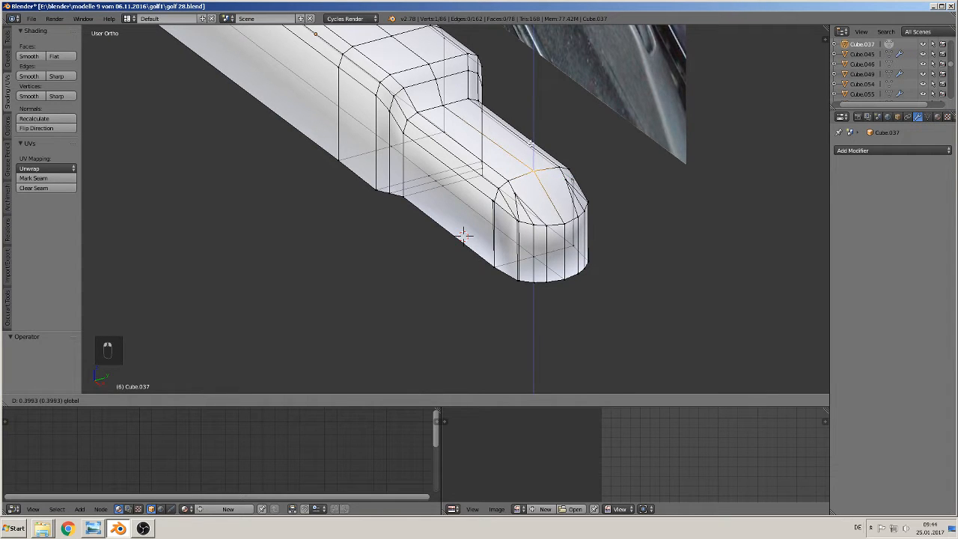
left_click(461, 232)
mouse_move(462, 233)
middle_mouse_down()
mouse_move(466, 261)
mouse_move(458, 249)
middle_mouse_up()
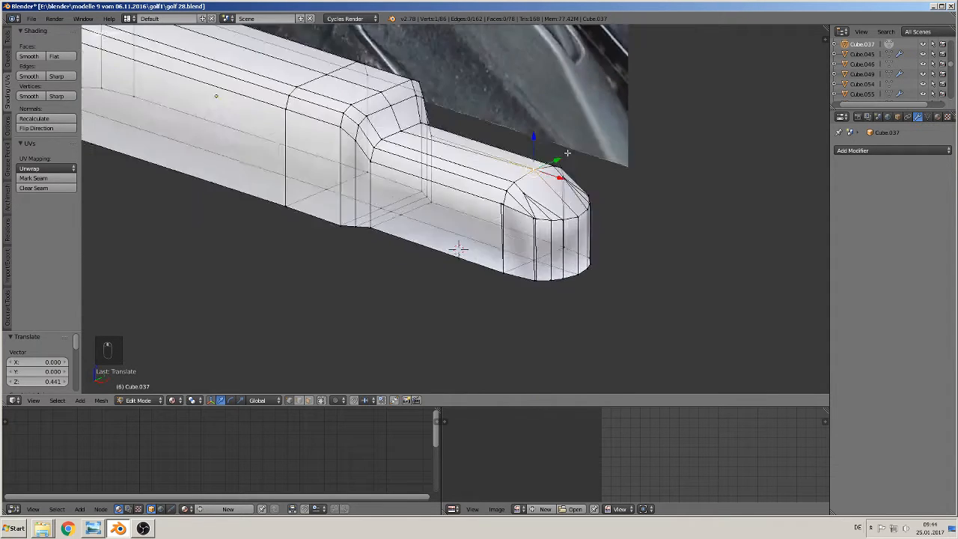
Move the nearly overlapping vertex at the upper side corner near the rounded tip by about 0.183 along X.
middle_click_drag(567, 152, 452, 285)
key("KP_5")
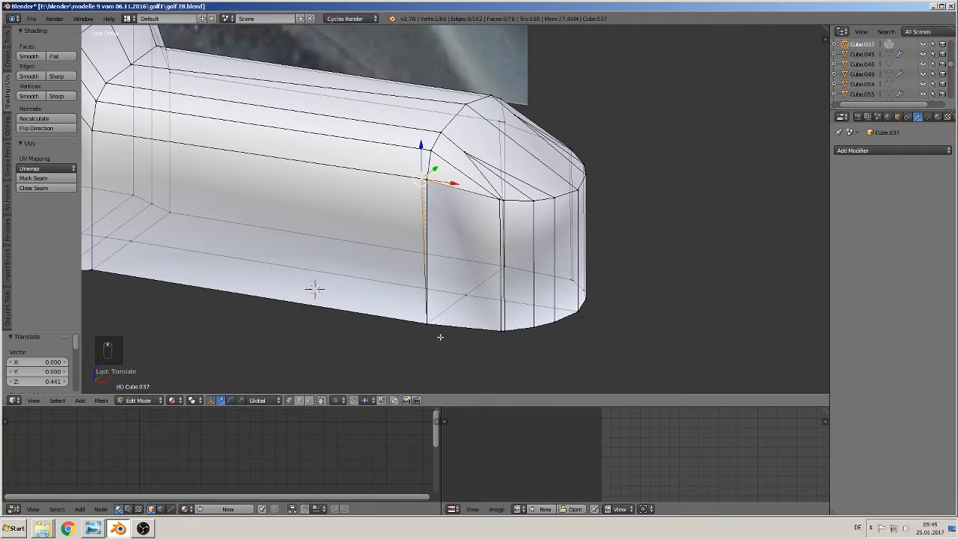
scroll(441, 337, "up", 1)
key("g")
key("x")
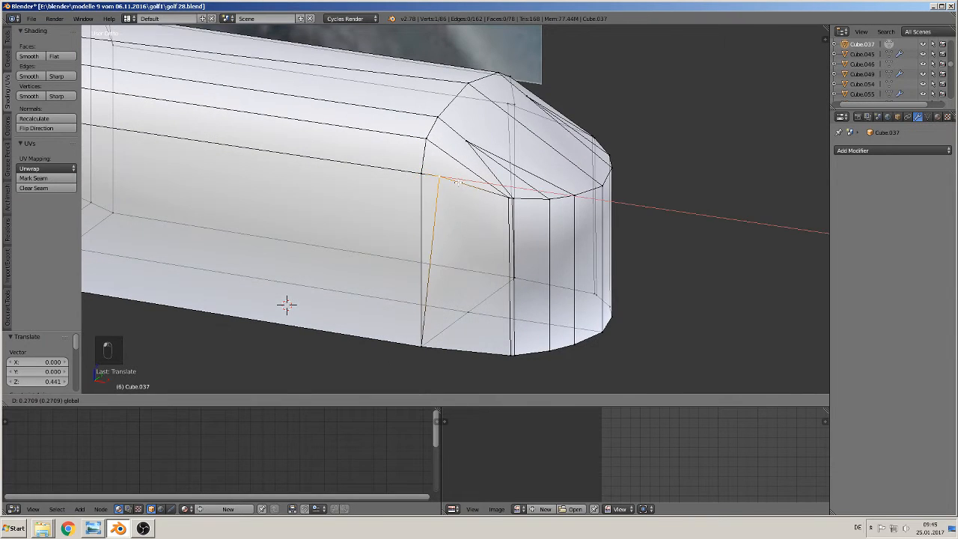
key("Return")
Merge the two nearly overlapping vertices at the upper -Y side corner behind the rounded tip using At Last.
right_click(416, 178, "shift")
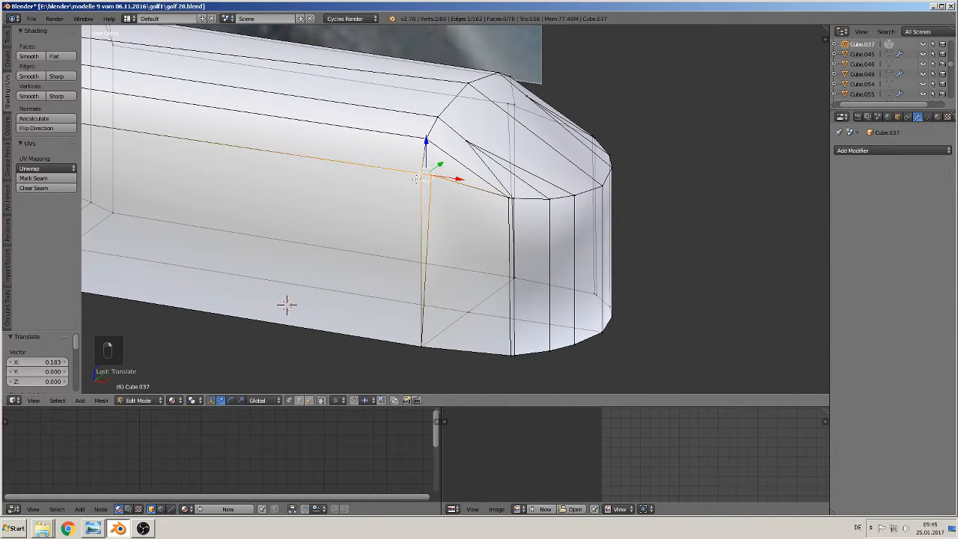
left_click(7, 37)
scroll(41, 299, "down", 2)
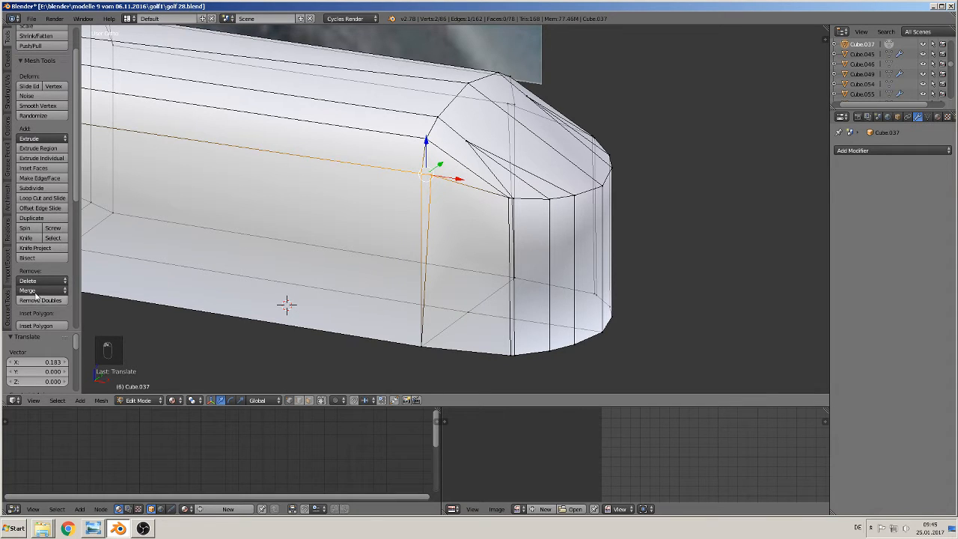
left_click(43, 291)
left_click(49, 316)
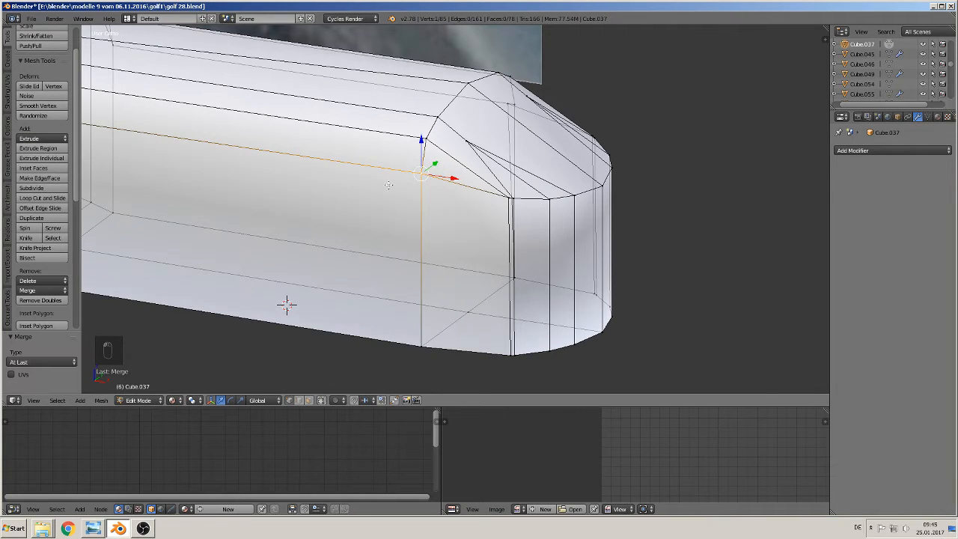
Merge the matching pair of nearly overlapping vertices at the upper +Y side corner behind the rounded tip using At Last.
middle_click_drag(472, 203, 304, 202)
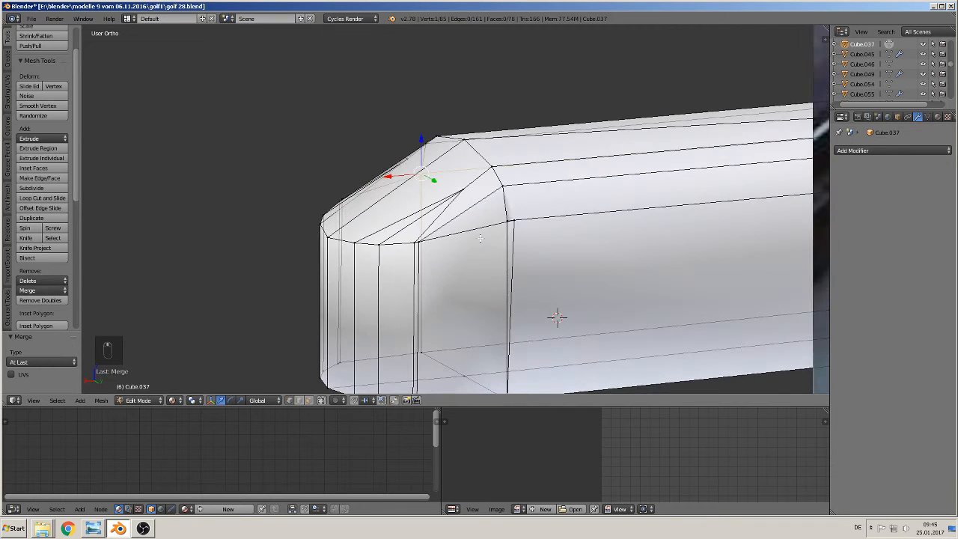
right_click(518, 221)
right_click(508, 225, "shift")
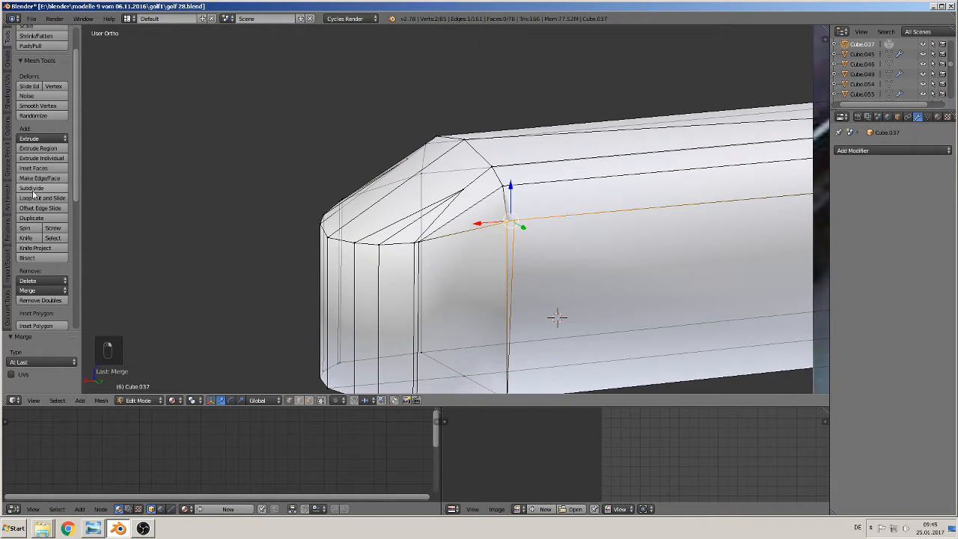
left_click(43, 290)
left_click(38, 314)
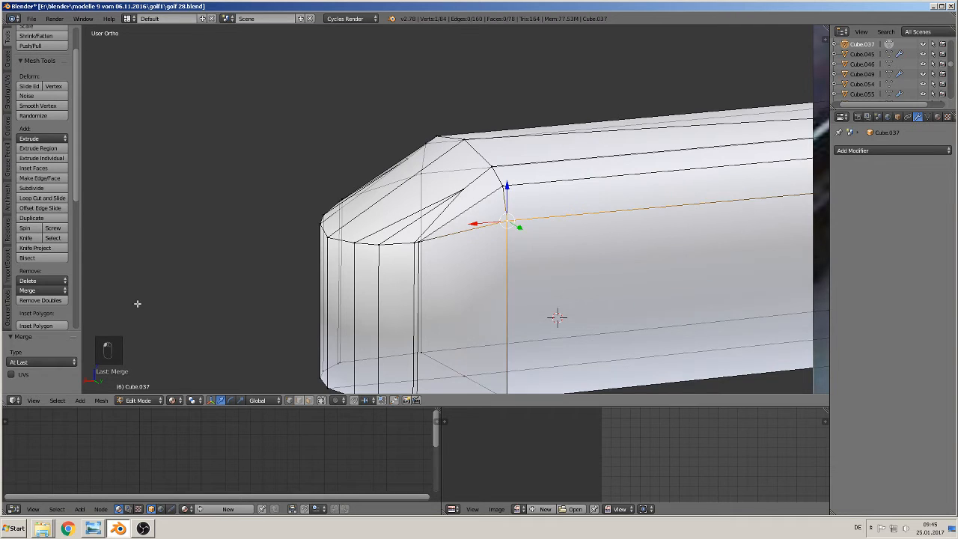
Leave edit mode and inspect the whole handbrake part from several angles, ending in front view against the reference photo.
middle_click_drag(479, 288, 628, 237)
key("Tab")
scroll(479, 218, "down", 5)
middle_click_drag(422, 202, 431, 302)
middle_click_drag(401, 281, 389, 262)
scroll(393, 260, "down", 2)
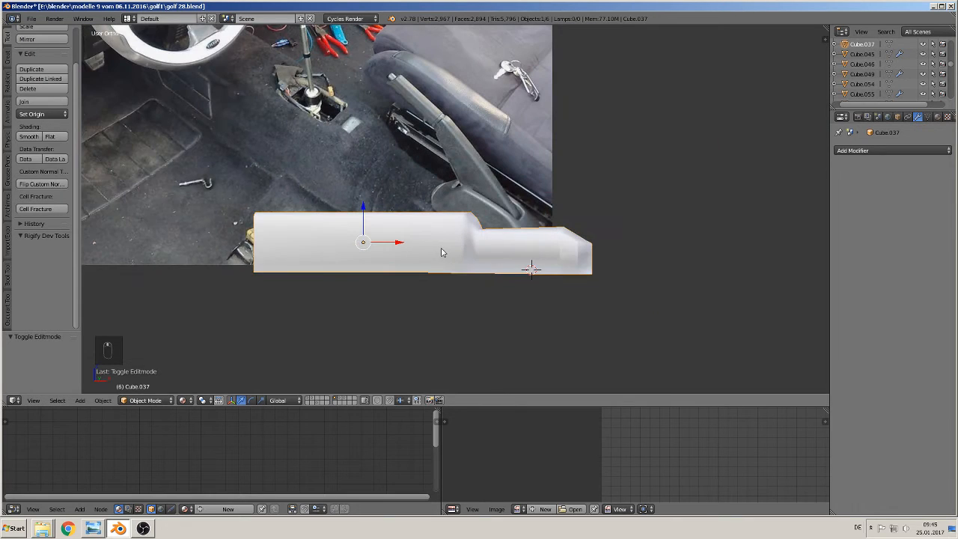
key("KP_1")
middle_click_drag(442, 248, 430, 327, "shift")
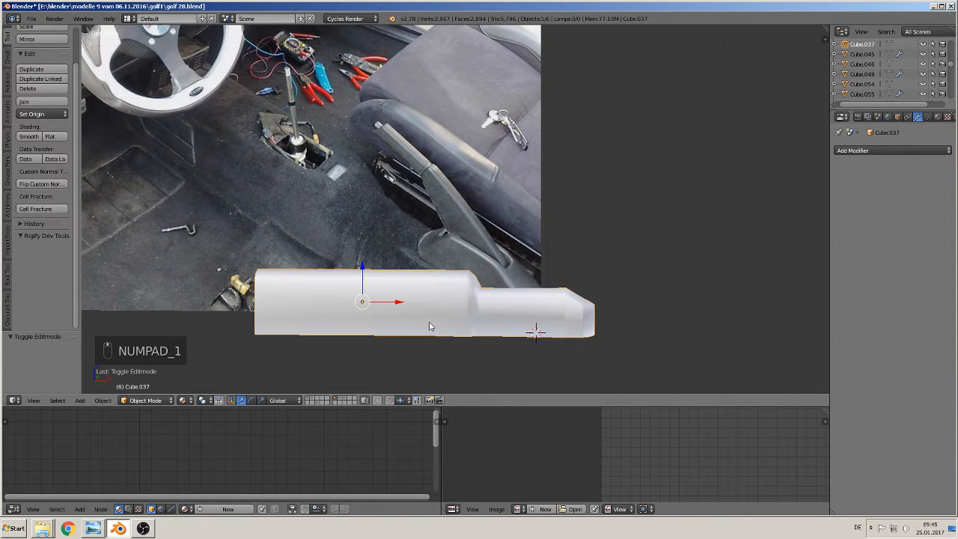
Return to edit mode, select all bottom vertices of the part in front view and raise them about 0.539 along Z.
key("Tab")
key("a")
key("a")
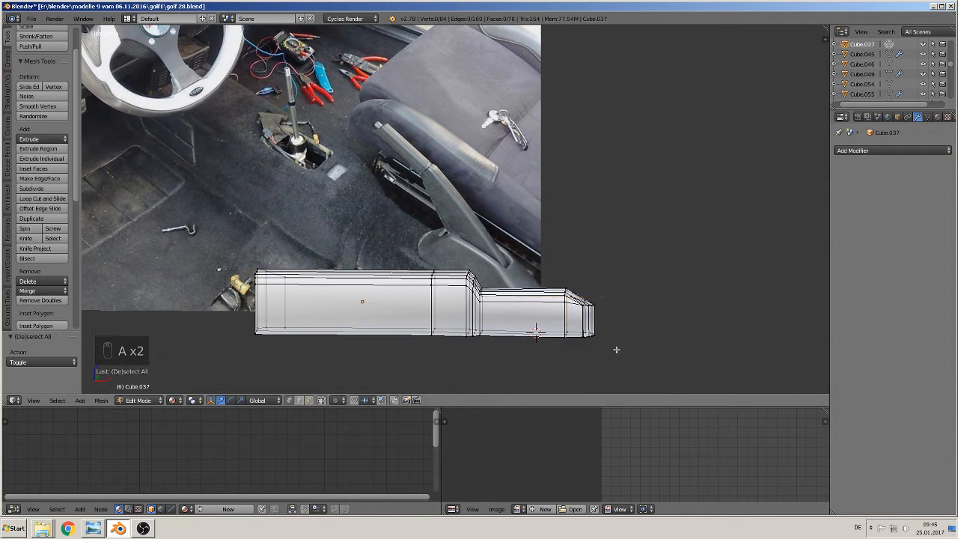
key("b")
left_click_drag(620, 350, 212, 312)
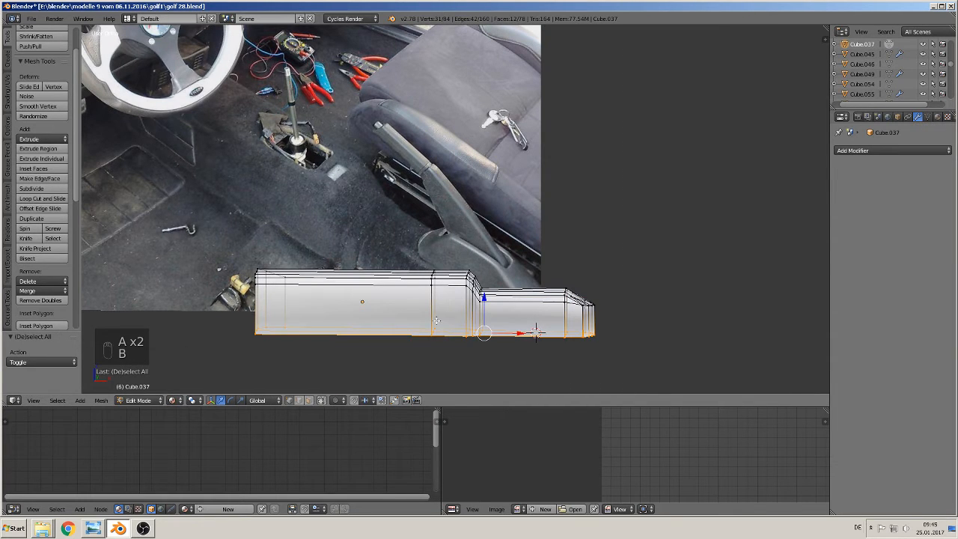
left_click_drag(485, 298, 487, 289)
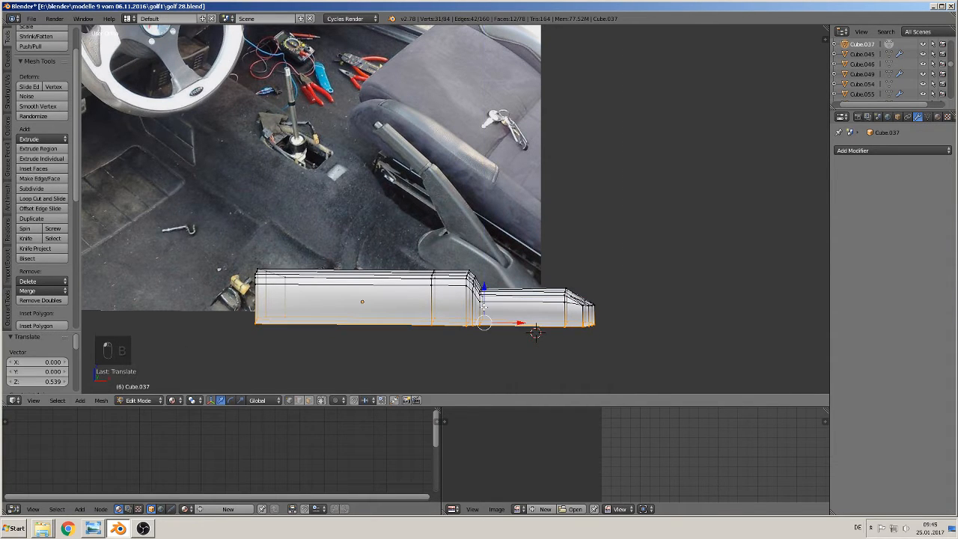
Add one lengthwise loop cut along the -Y side face and slide it down close to the bottom edge.
middle_click_drag(486, 290, 439, 252)
scroll(476, 325, "up", 2)
scroll(417, 244, "up", 2)
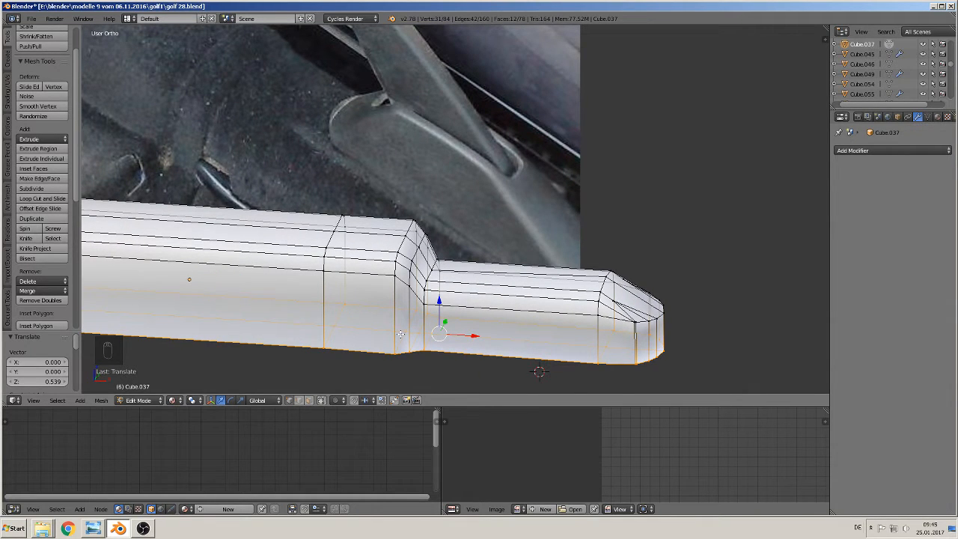
key("ctrl+r")
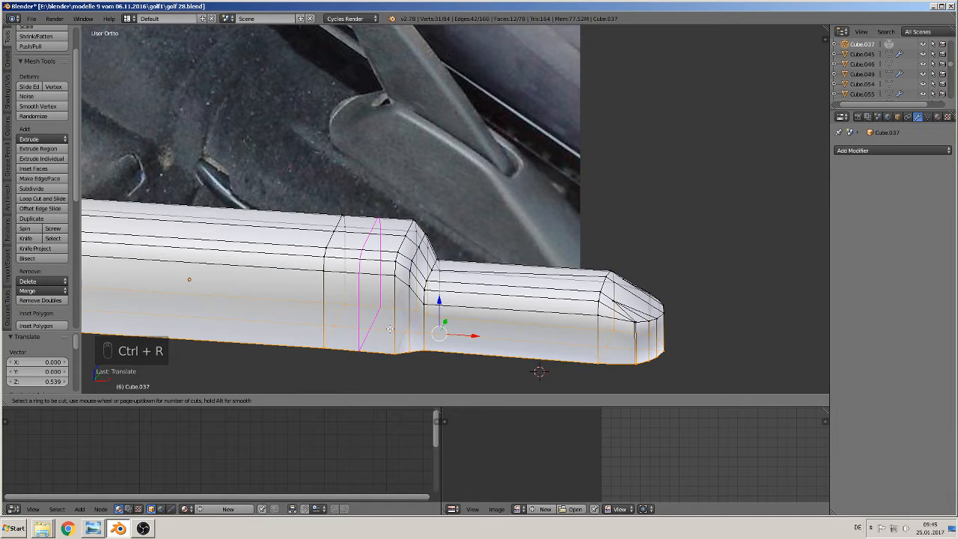
left_click(401, 331)
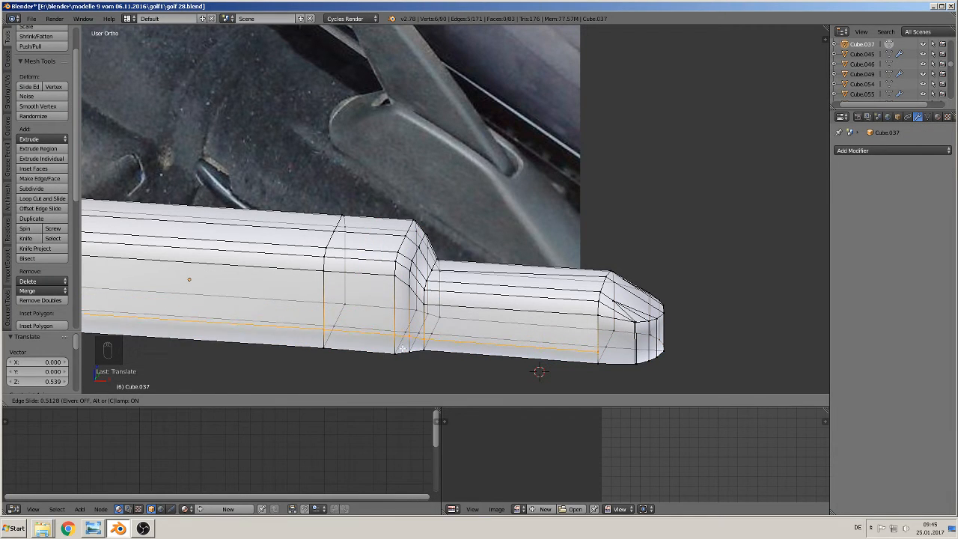
left_click(406, 362)
Pull the overlapping bottom vertex at the -Y corner behind the rounded tip aside and merge it into its neighbour using At Last.
middle_click_drag(572, 325, 423, 232, "shift")
middle_click_drag(424, 233, 407, 240)
scroll(407, 240, "up", 6)
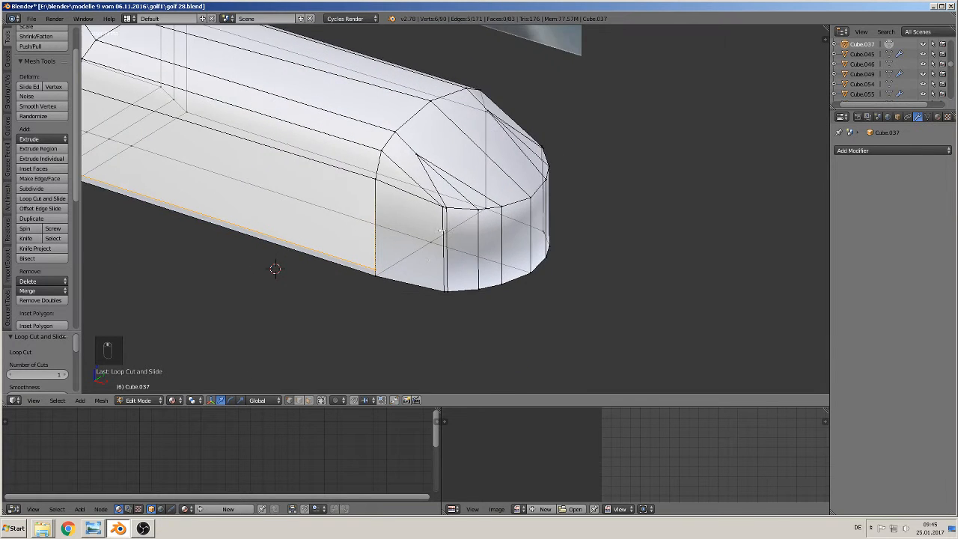
right_click(343, 308)
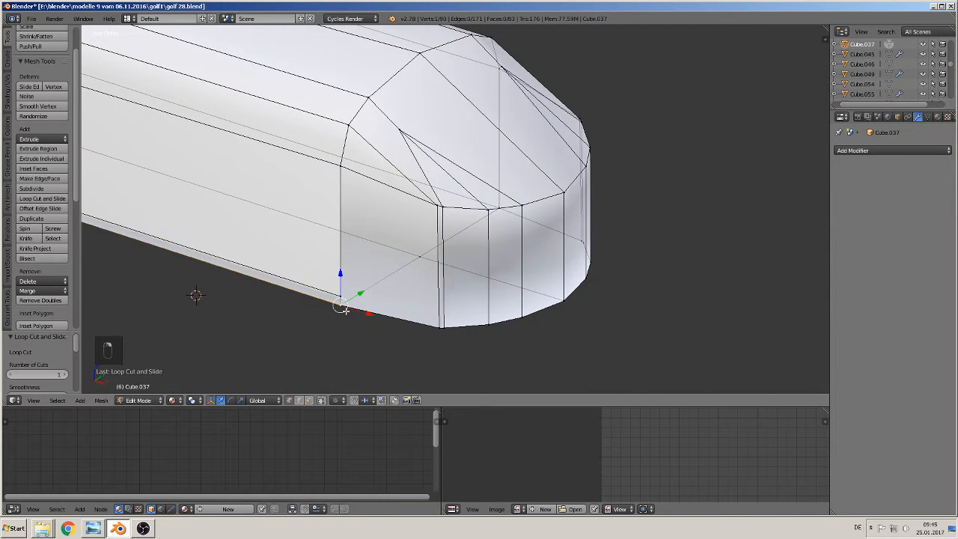
key("g")
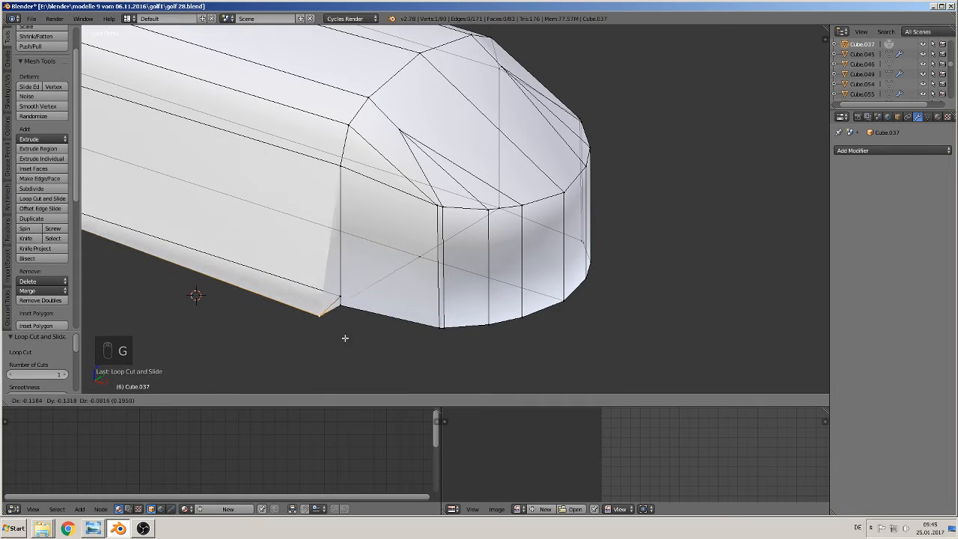
left_click(339, 331)
right_click(342, 307, "shift")
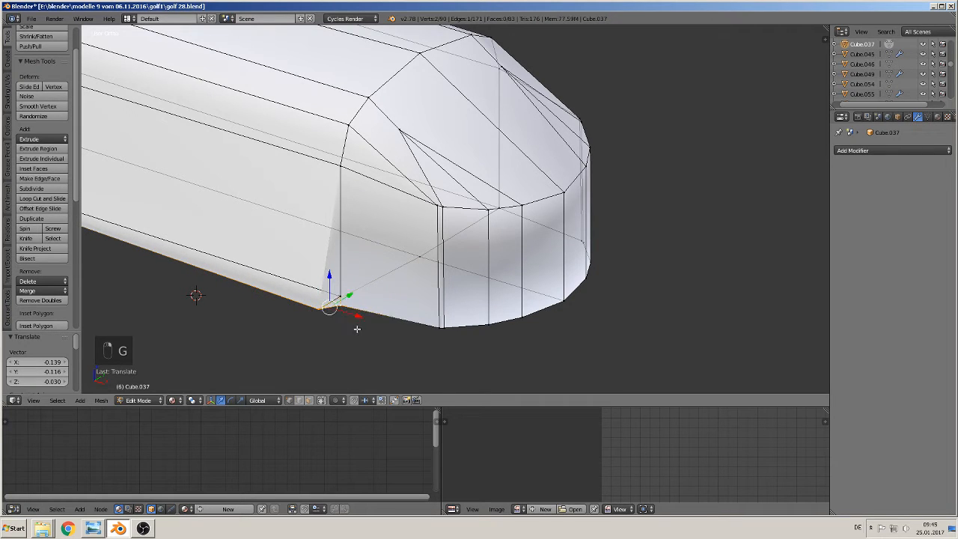
left_click(43, 291)
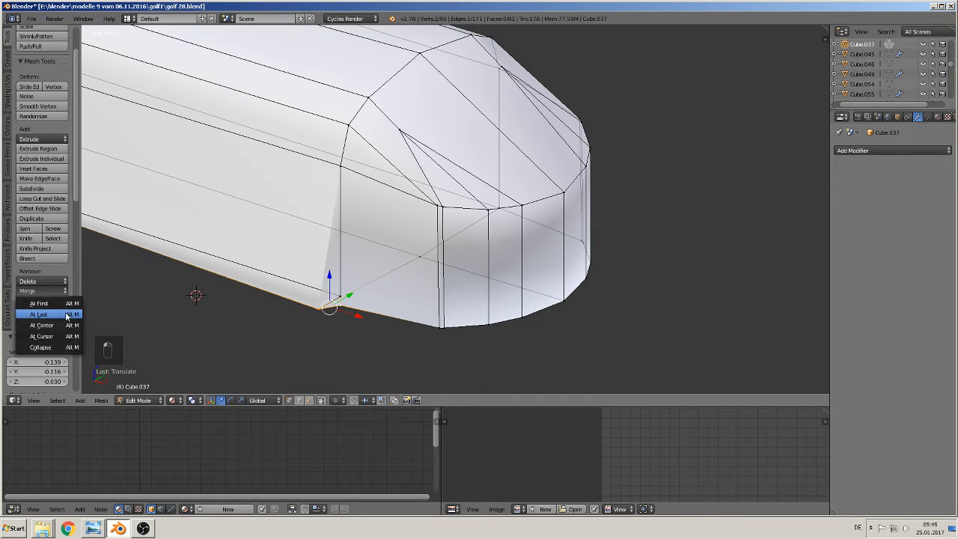
left_click(67, 315)
Move the doubled bottom vertex where the +Y side meets the rounded tip aside and merge it into its neighbour using At Last.
middle_click_drag(137, 318, 392, 373)
right_click(421, 357)
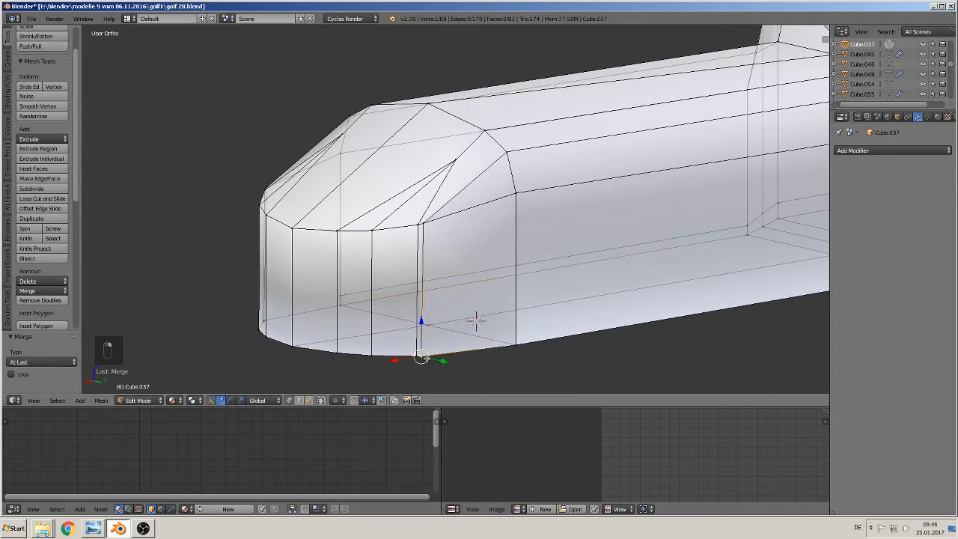
key("g")
left_click(467, 365)
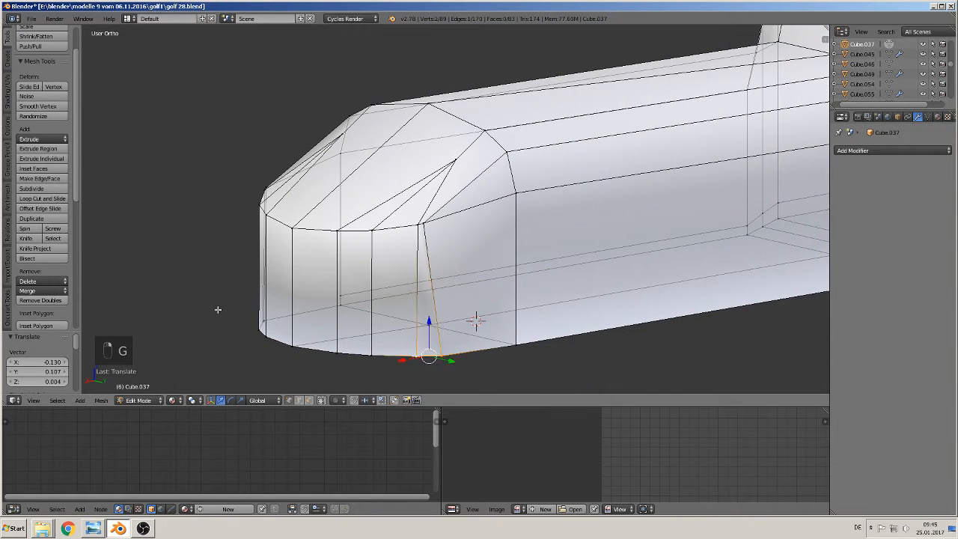
left_click(35, 291)
left_click(62, 315)
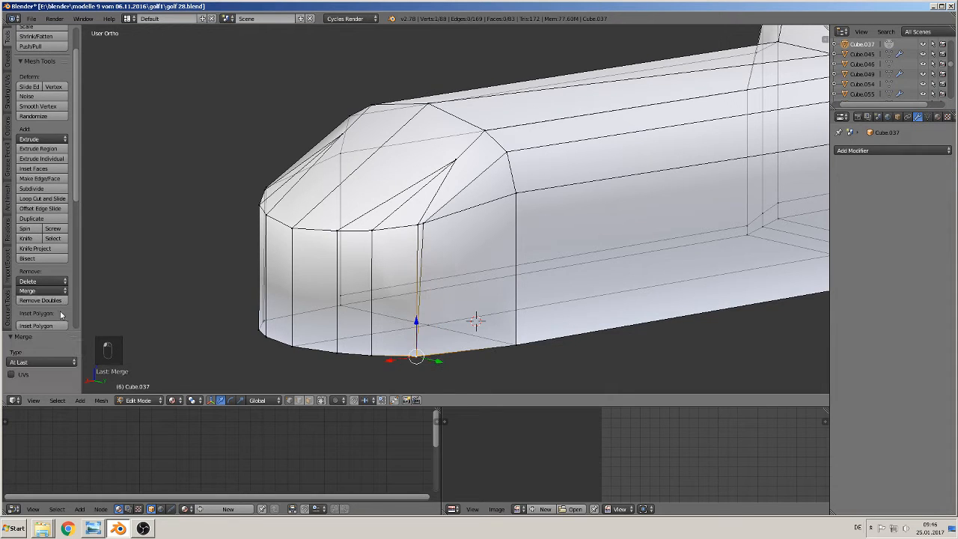
Merge the two nearly overlapping vertices at the top of that same +Y tip edge using At Last.
right_click(424, 225, "shift")
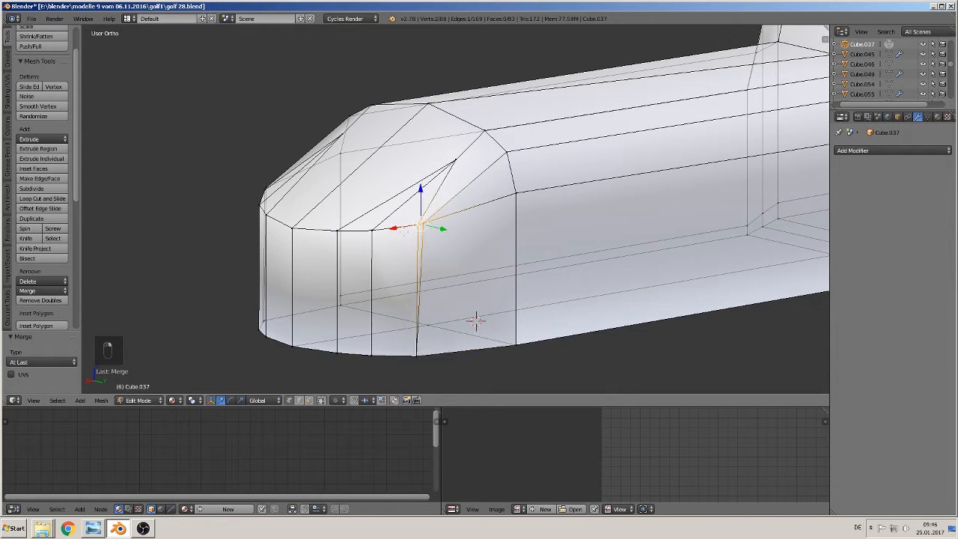
left_click(35, 290)
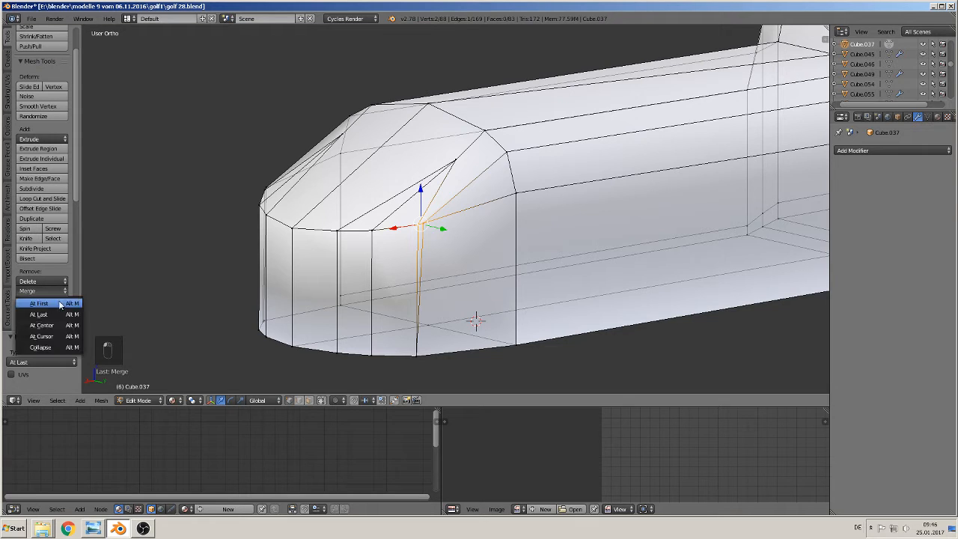
left_click(57, 313)
Add one horizontal loop cut around the rounded tip and slide it down close to the bottom edge.
middle_click_drag(120, 269, 232, 269)
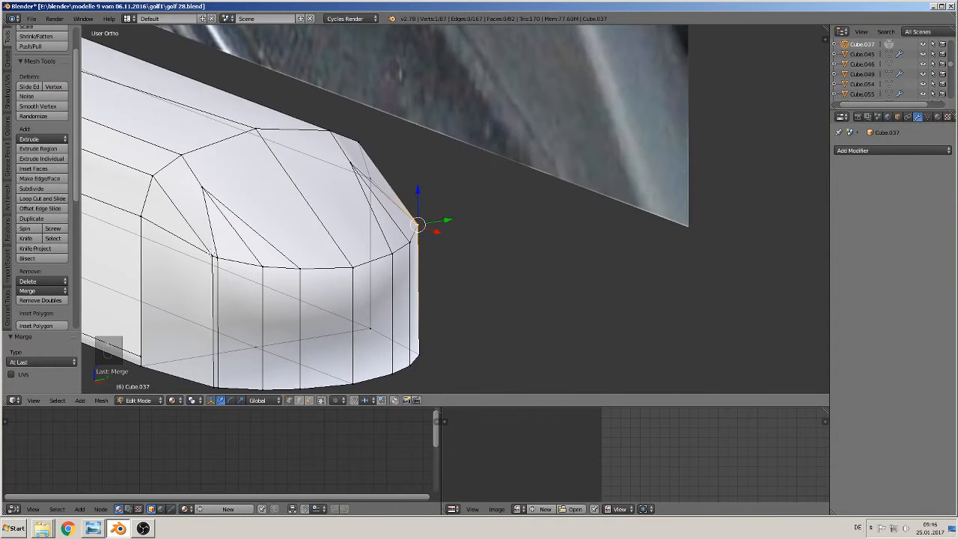
key("a")
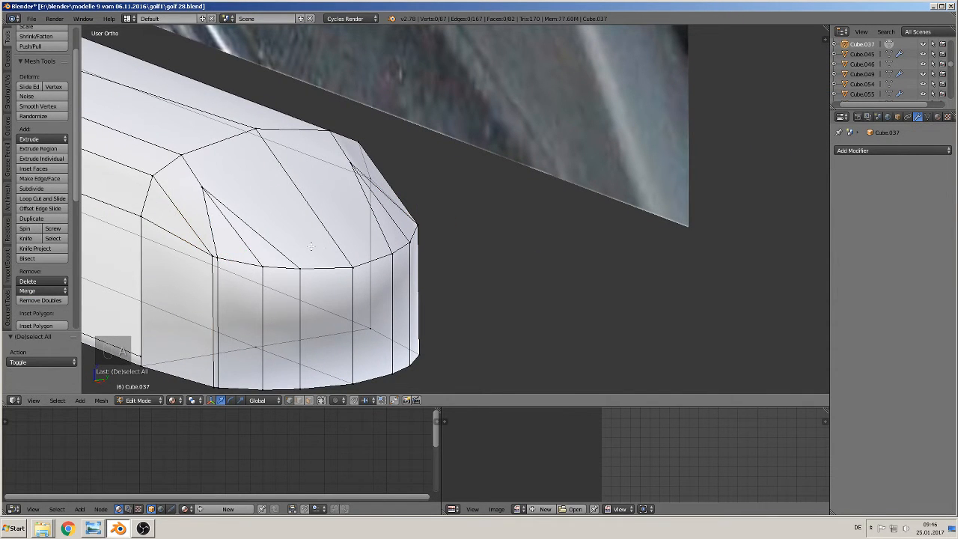
middle_click_drag(360, 321, 375, 249, "shift")
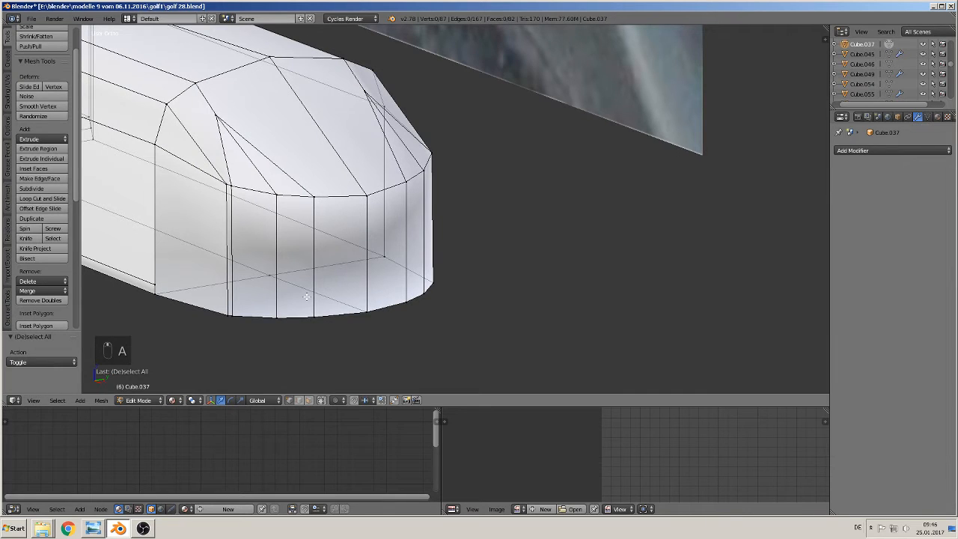
key("ctrl+r")
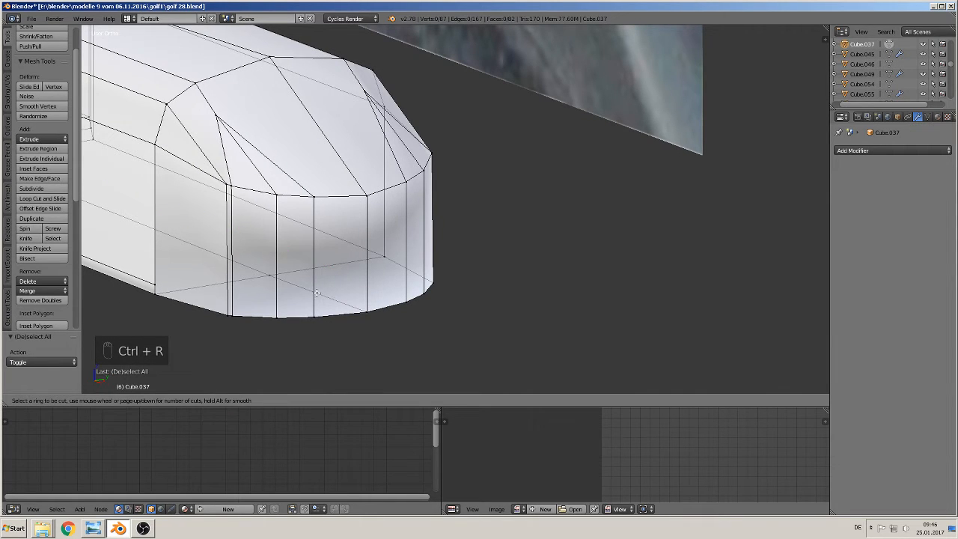
left_click(314, 280)
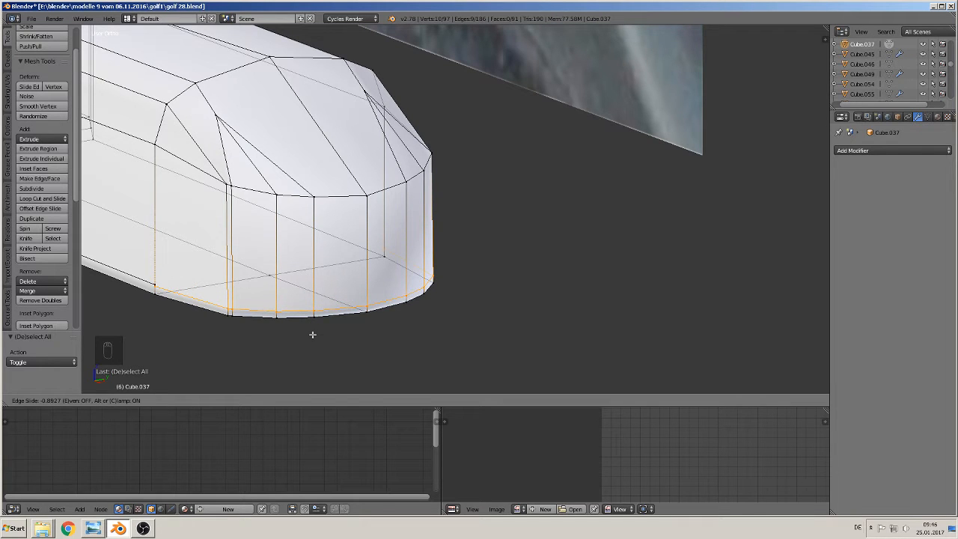
left_click(313, 334)
Merge the tip loop's end vertex with the -Y side loop's end vertex at the lower corner using At Last.
scroll(257, 327, "up", 4)
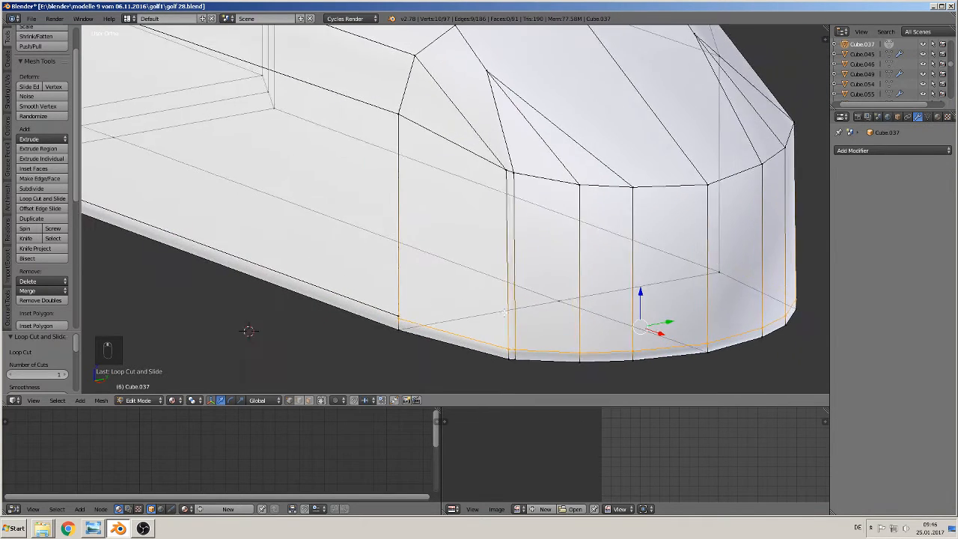
right_click(397, 327)
right_click(398, 330, "shift")
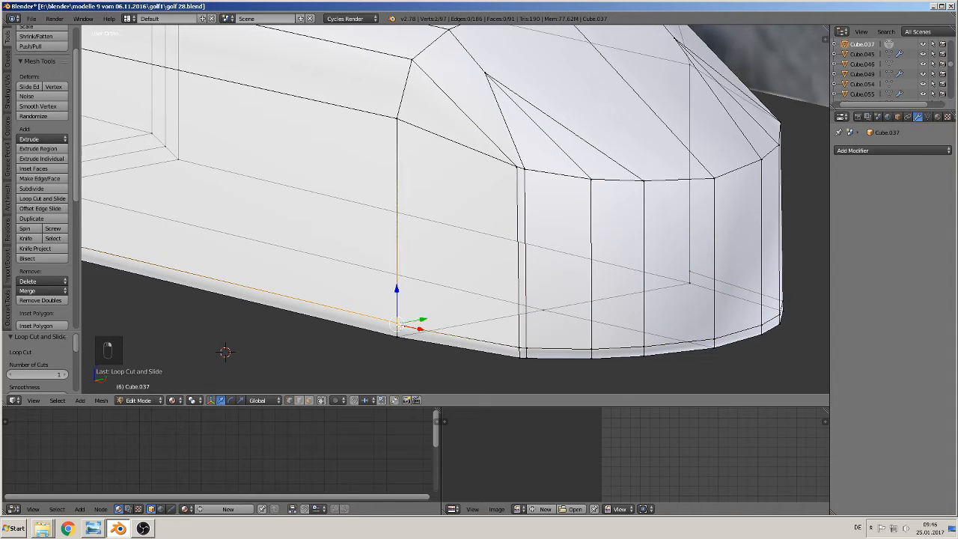
left_click(41, 291)
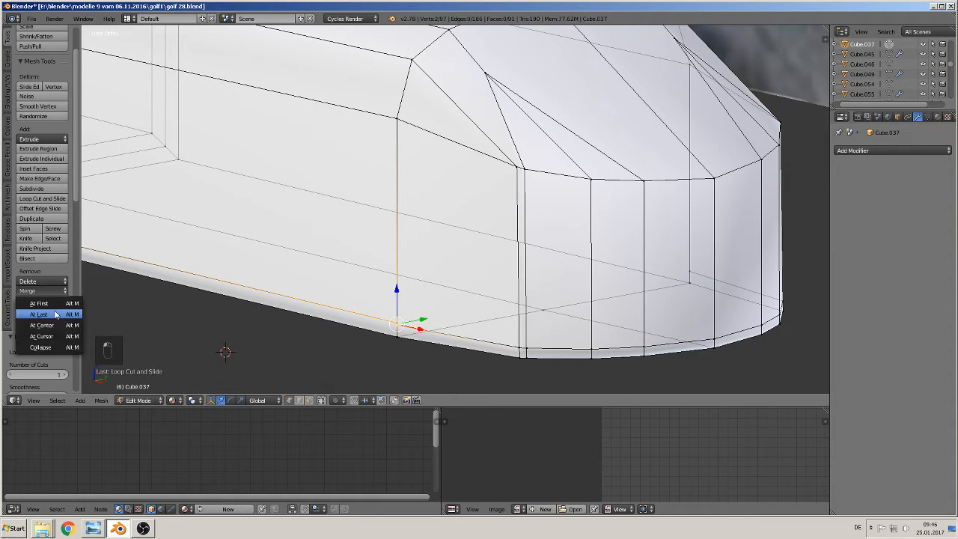
left_click(49, 314)
Try adding a lengthwise loop cut along the part's underside from the +Y side, and undo it.
middle_click_drag(417, 324, 378, 333)
middle_click_drag(591, 359, 479, 280)
scroll(548, 358, "down", 2)
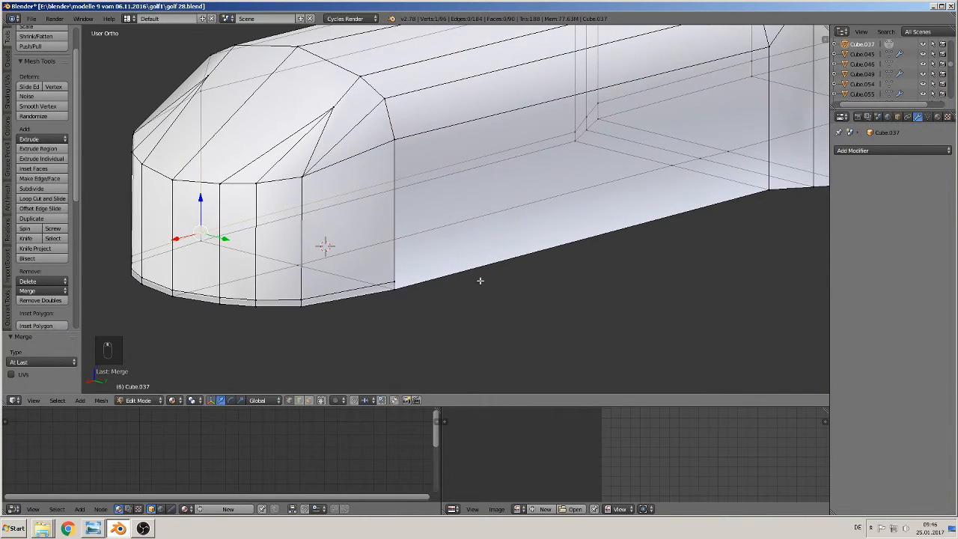
key("ctrl+r")
left_click(747, 159)
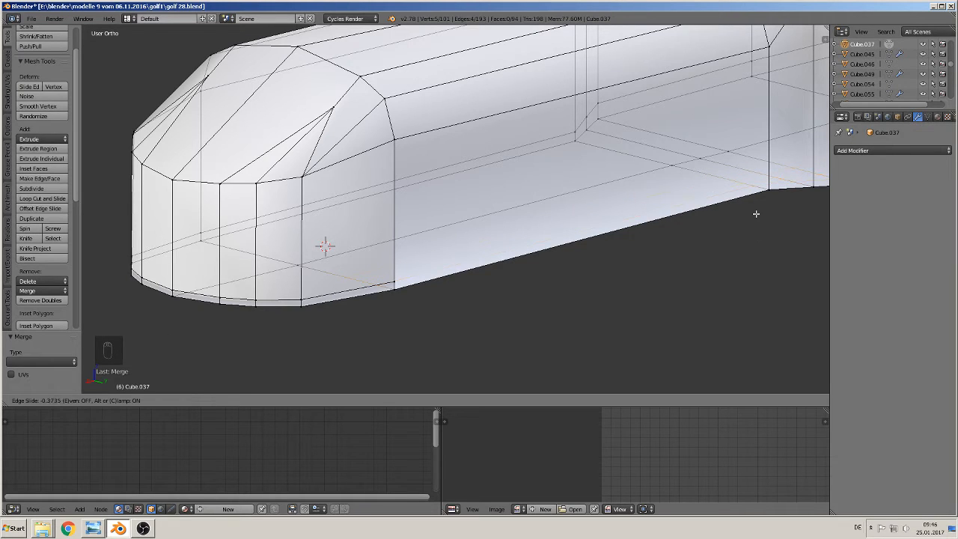
left_click(756, 213)
key("ctrl+z")
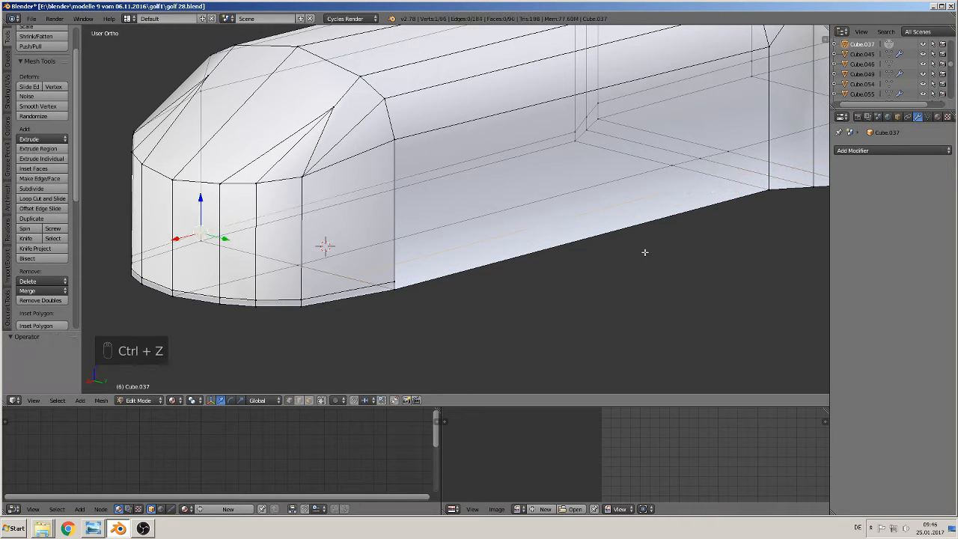
Hide the see-through geometry and add a lengthwise loop cut along the +Y side, slid down close to the bottom edge.
left_click(322, 401)
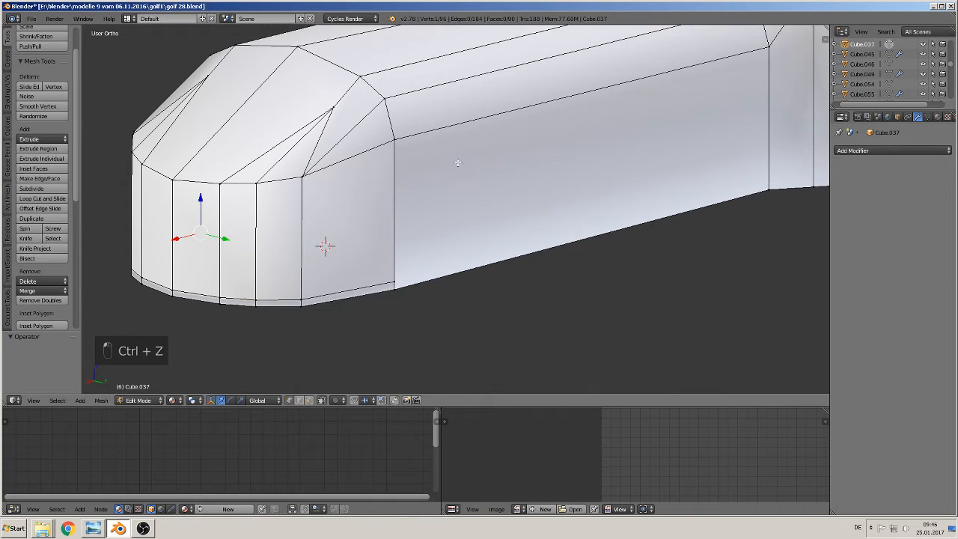
key("ctrl+r")
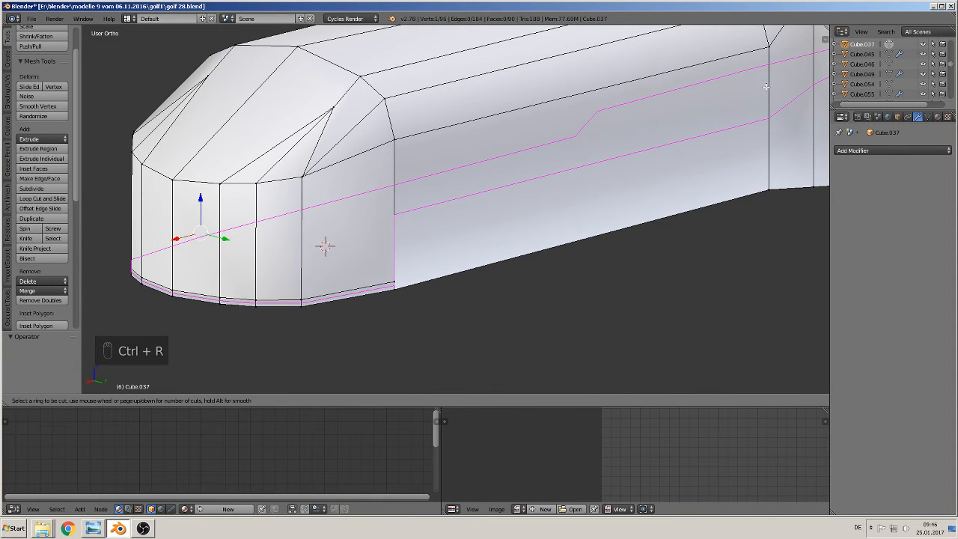
left_click(766, 87)
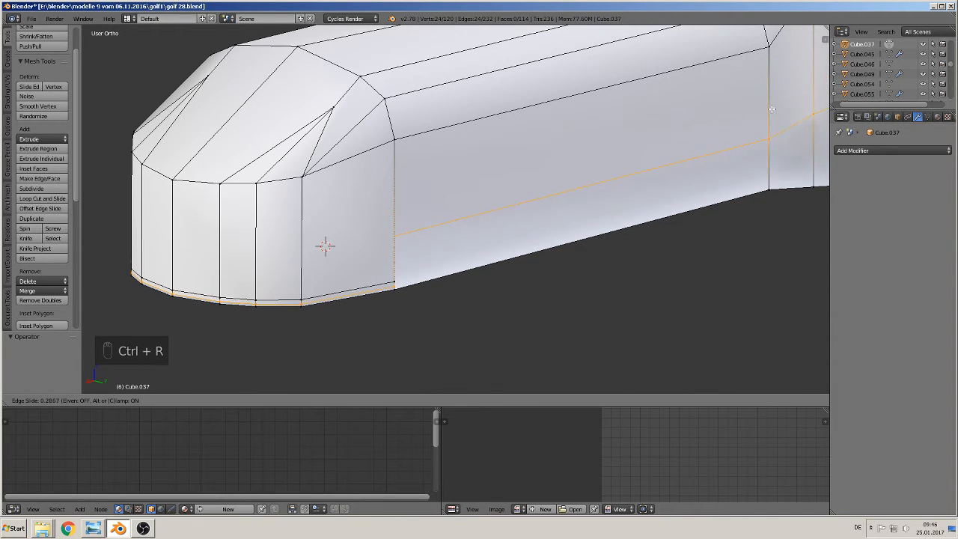
left_click(784, 152)
key("Tab")
key("Tab")
Merge the tip loop's end vertex with the neighbouring vertex at the +Y side's lower corner using At Last.
right_click_drag(390, 287, 401, 283)
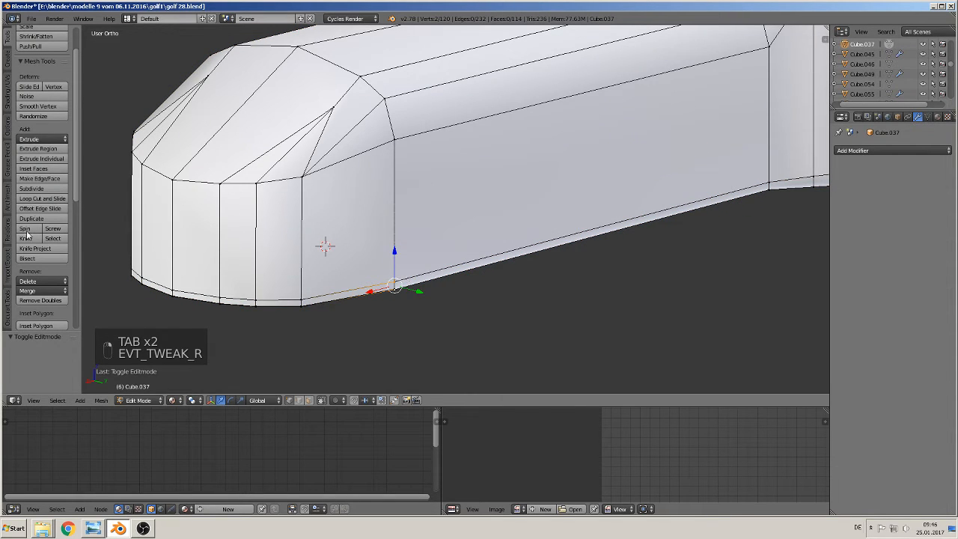
left_click(30, 291)
left_click(37, 310)
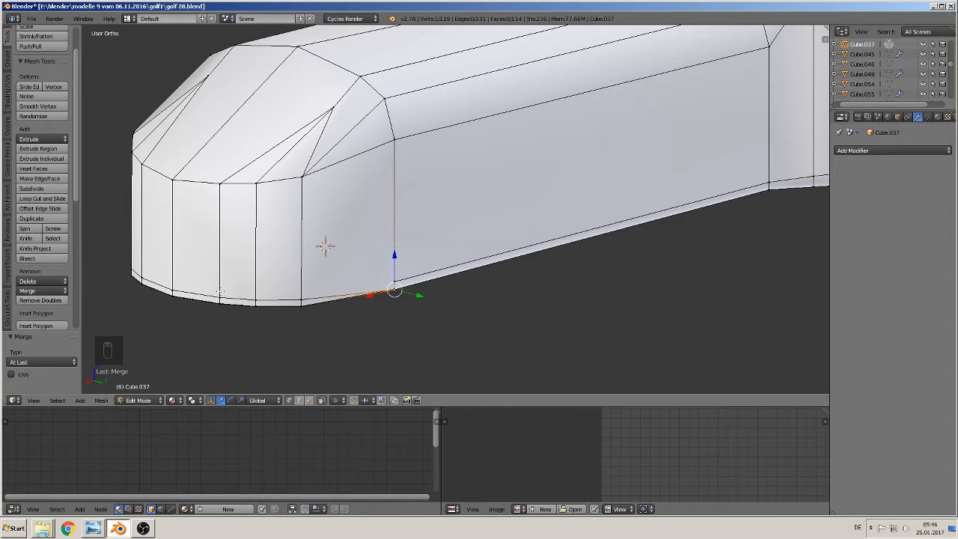
Examine the part's smooth shading and side profile in Object Mode against the handbrake reference photo.
key("Tab")
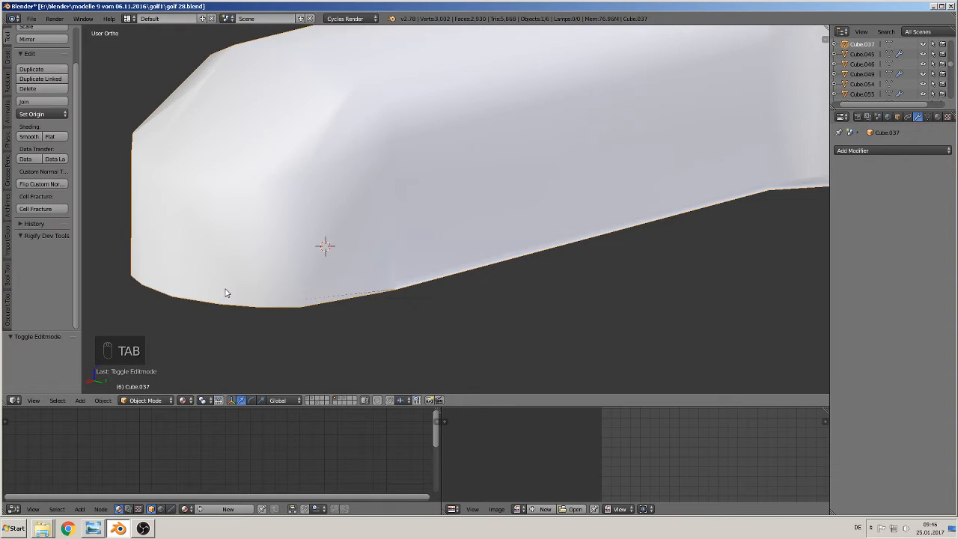
middle_click_drag(260, 297, 351, 279)
scroll(357, 237, "down", 5)
middle_click_drag(356, 237, 430, 280)
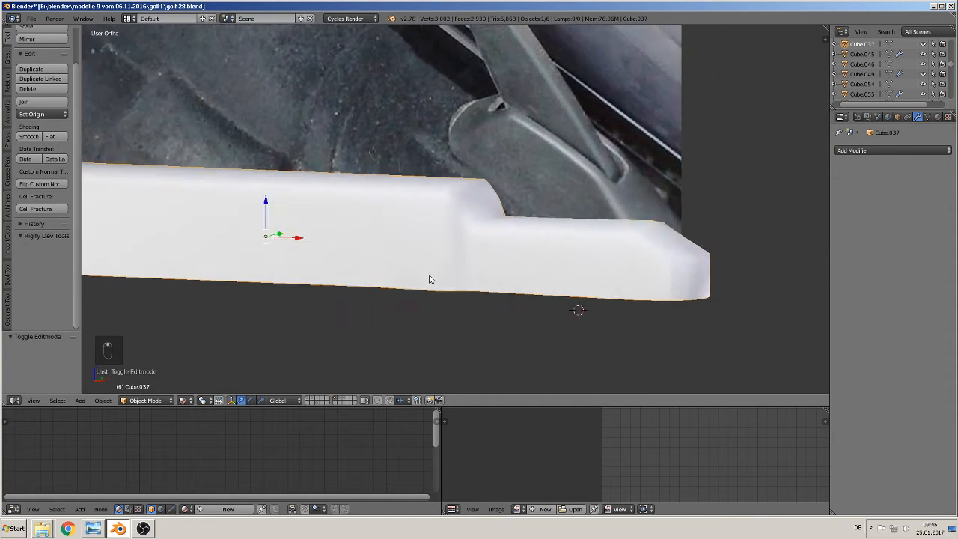
scroll(435, 267, "down", 5)
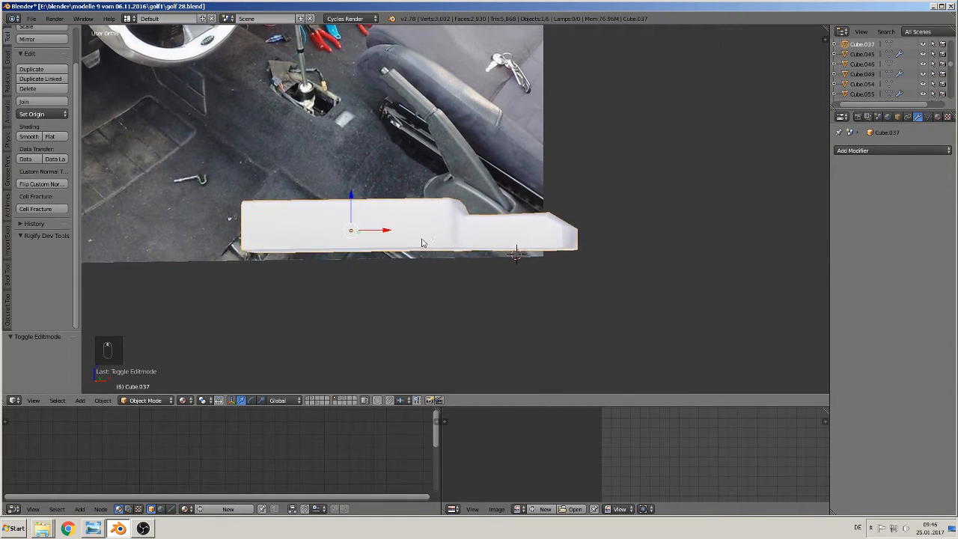
middle_click_drag(423, 243, 380, 299, "shift")
scroll(443, 308, "up", 4)
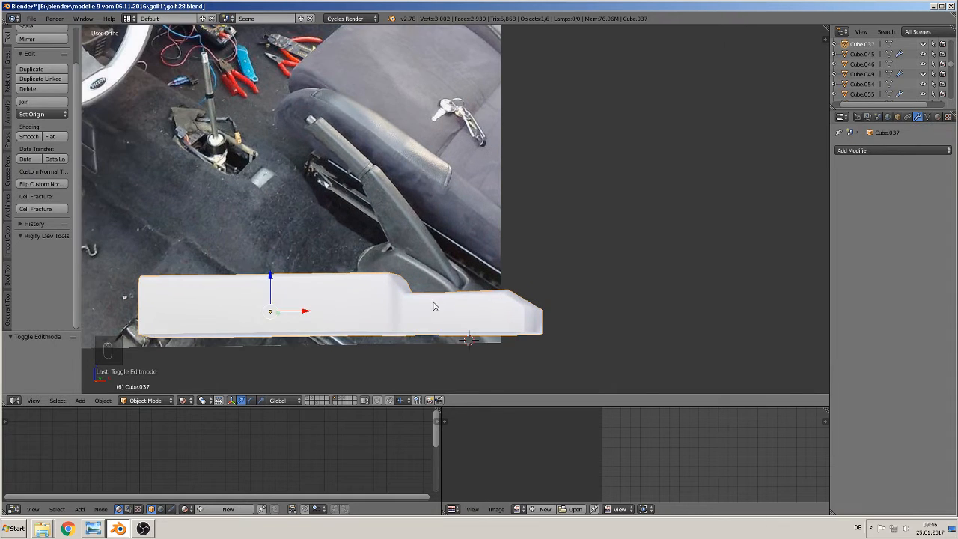
middle_click_drag(434, 321, 455, 187, "shift")
scroll(411, 231, "up", 2)
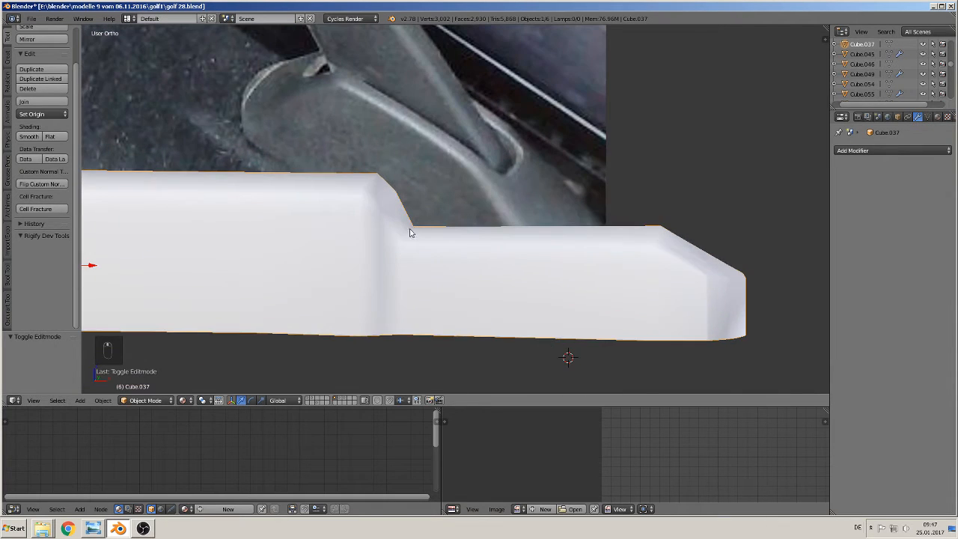
Move the shoulder's upper edge loop toward -X, then shift the middle shoulder loop beside it about 0.251 toward -X.
key("Tab")
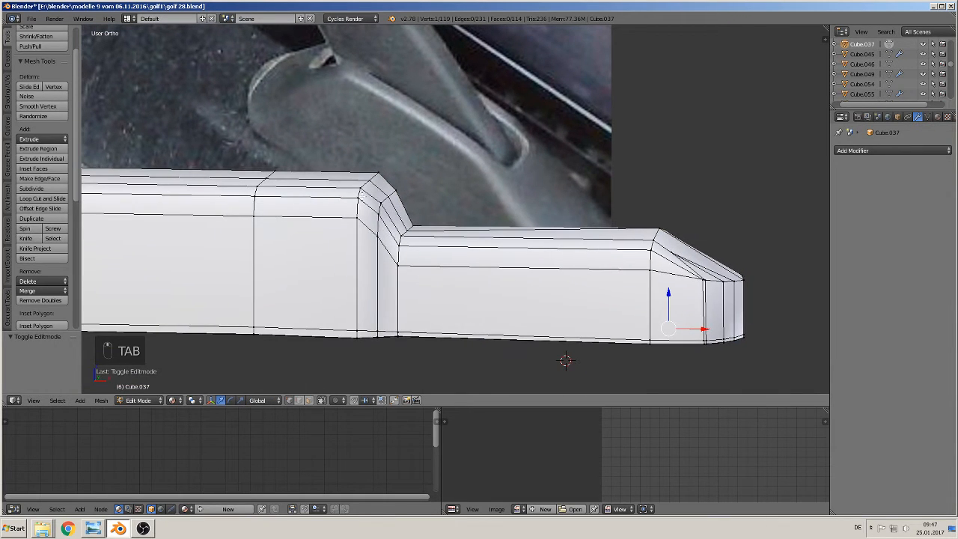
right_click(363, 195, "alt")
mouse_move(399, 256)
left_mouse_down()
mouse_move(366, 255)
mouse_move(413, 266)
left_mouse_up()
right_click(380, 225, "alt")
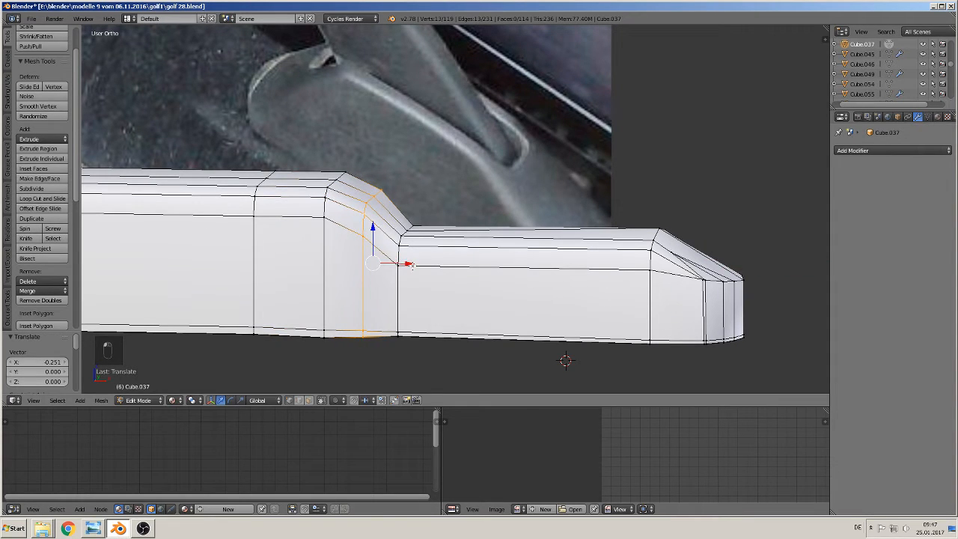
Scale the middle shoulder loop up to about 1.062 and raise it about 0.060 along Z.
key("s")
left_click(439, 294)
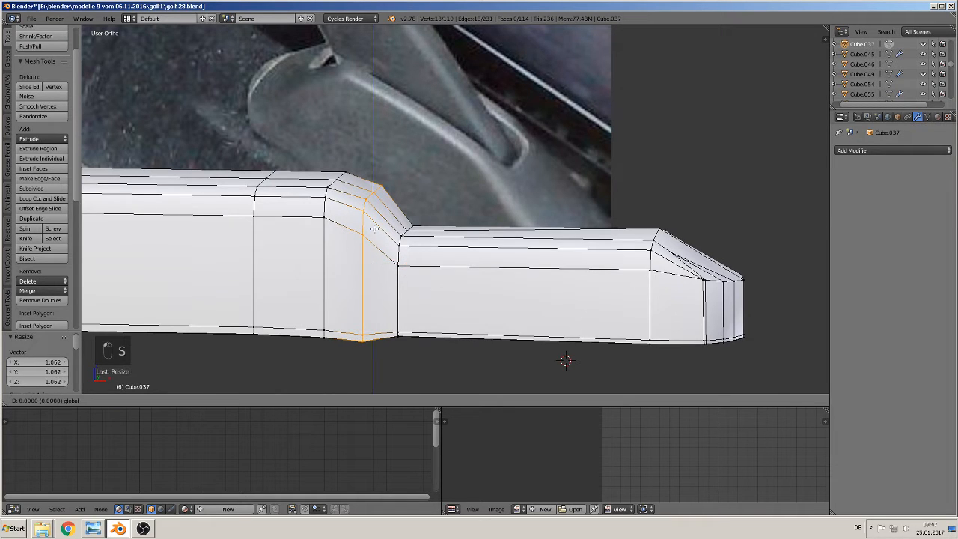
left_click_drag(372, 227, 376, 223)
Bevel the middle shoulder loop with an offset of about 0.085 and three segments to round the step.
key("ctrl+b")
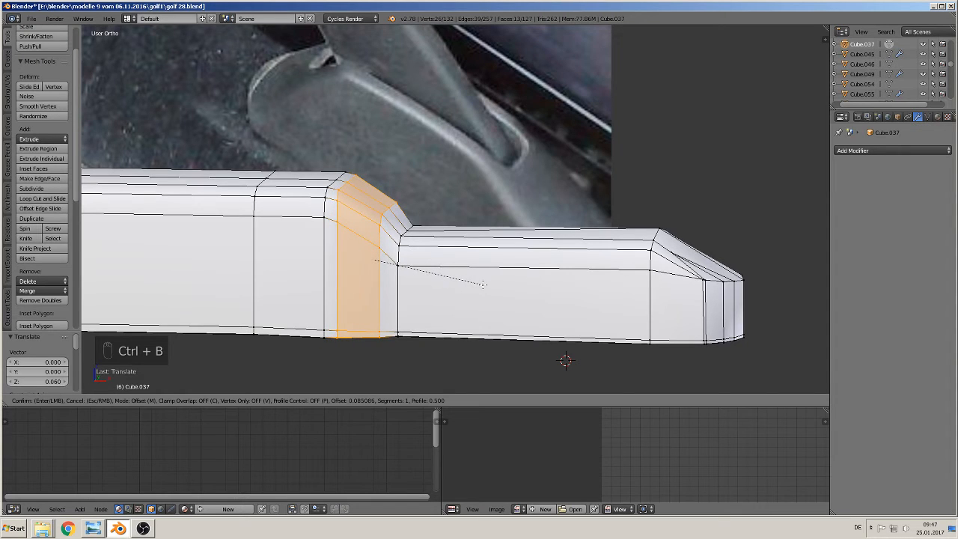
left_click(483, 285)
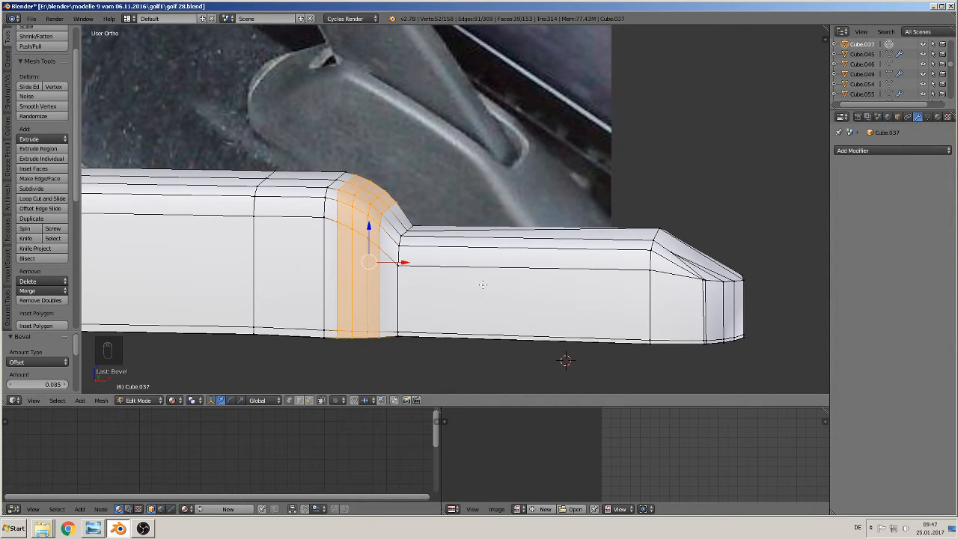
key("Tab")
Examine the bevelled shoulder from several angles, and inspect the mesh at the sloped top of the +X tip.
scroll(470, 283, "down", 2)
middle_click_drag(470, 282, 391, 308)
scroll(390, 279, "down", 7)
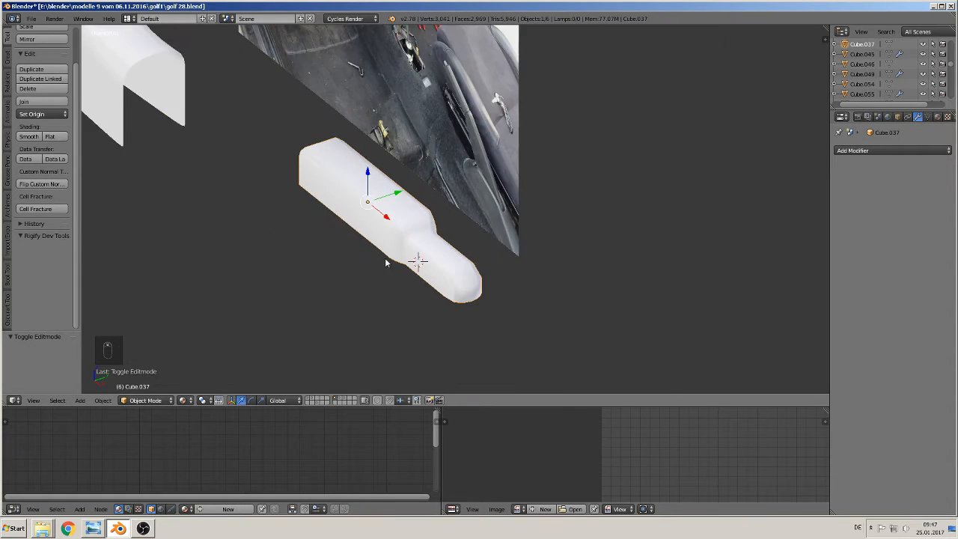
middle_click_drag(357, 257, 302, 290, "shift")
middle_click_drag(302, 290, 381, 241)
scroll(351, 283, "up", 3)
scroll(344, 278, "up", 4)
scroll(335, 276, "up", 2)
middle_click_drag(335, 275, 509, 206, "shift")
scroll(509, 207, "up", 1)
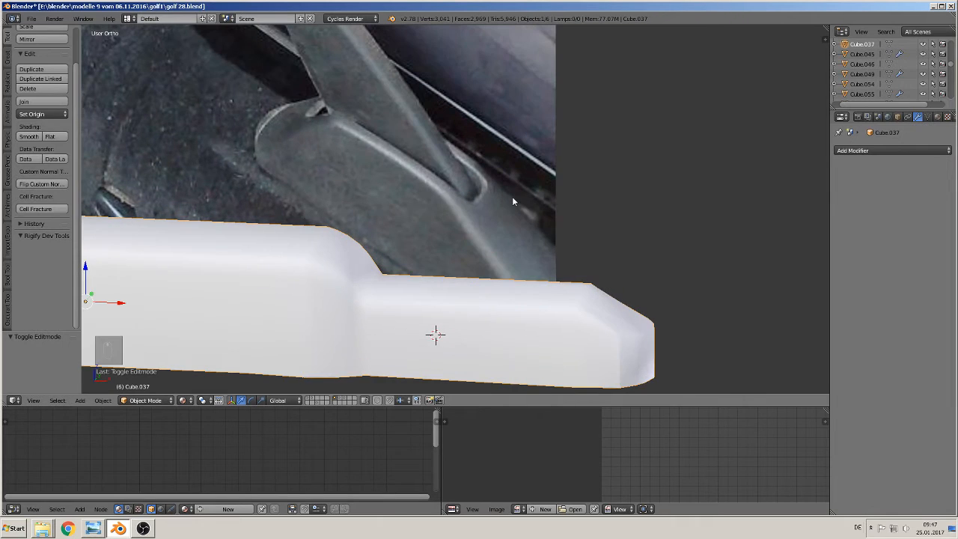
key("Tab")
middle_click_drag(622, 319, 514, 267, "shift")
scroll(519, 272, "up", 3)
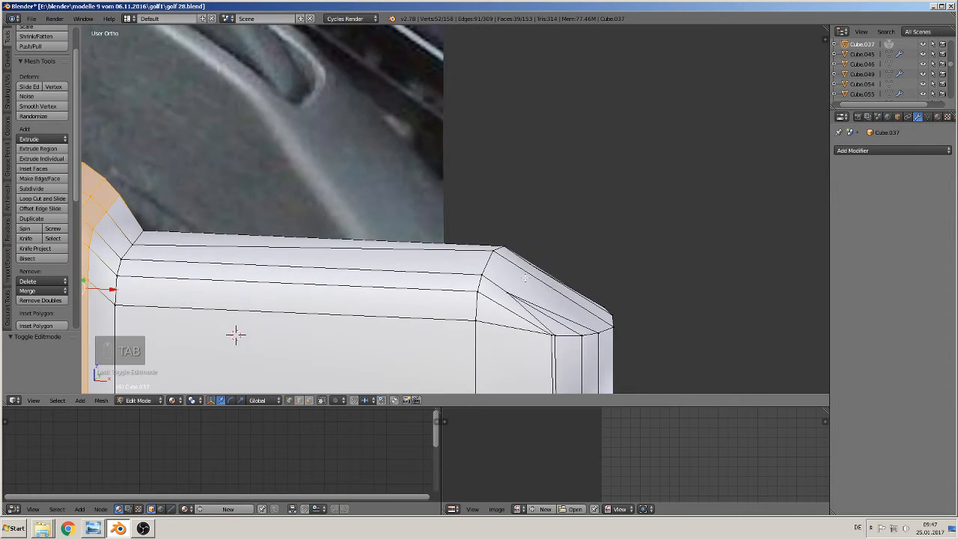
Cut a new edge line with the Knife down the side and across the sloped narrow end of the tunnel mesh.
middle_click_drag(235, 335, 117, 217)
middle_click_drag(442, 214, 412, 220)
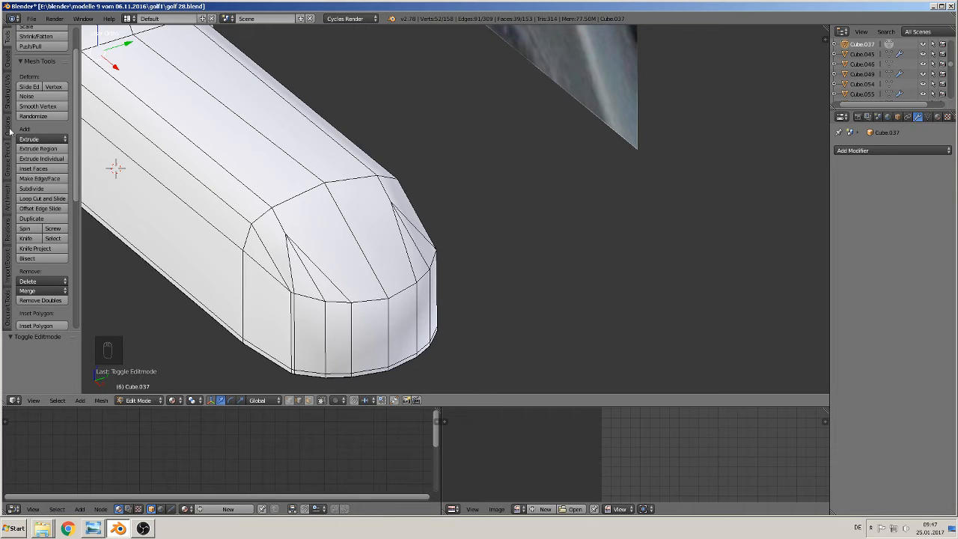
left_click(26, 239)
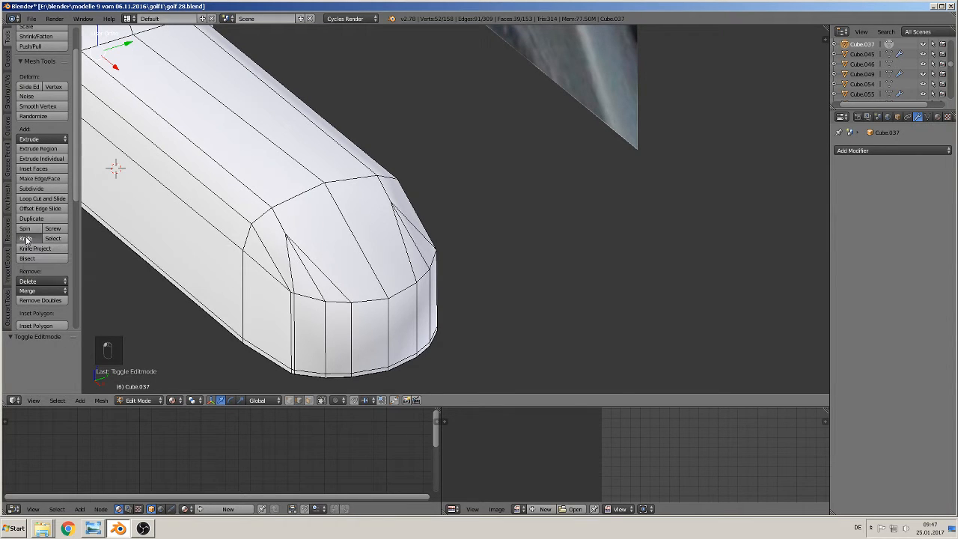
left_click(262, 353)
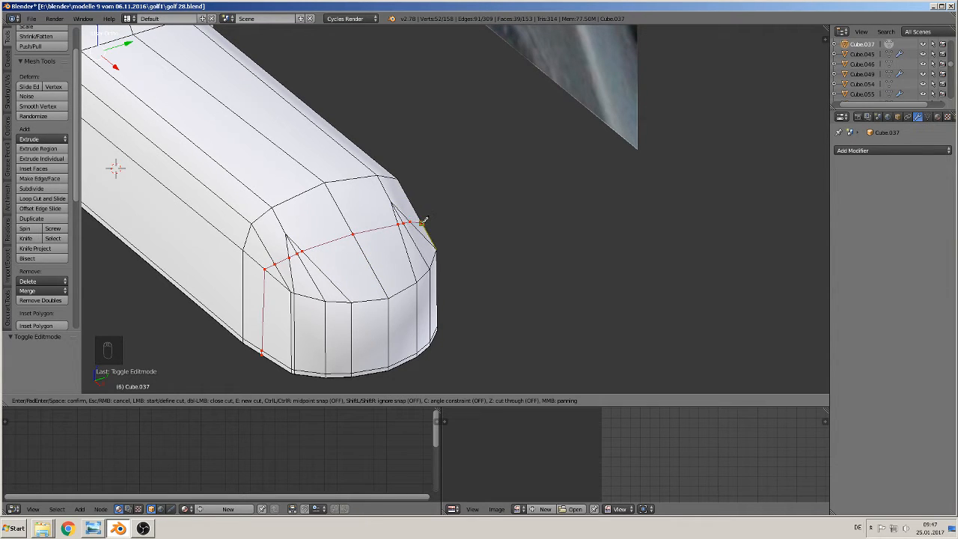
key("Return")
Switch to vertex selection and raise the middle vertex of the new cut along Z to round the slope.
middle_click_drag(422, 224, 307, 249)
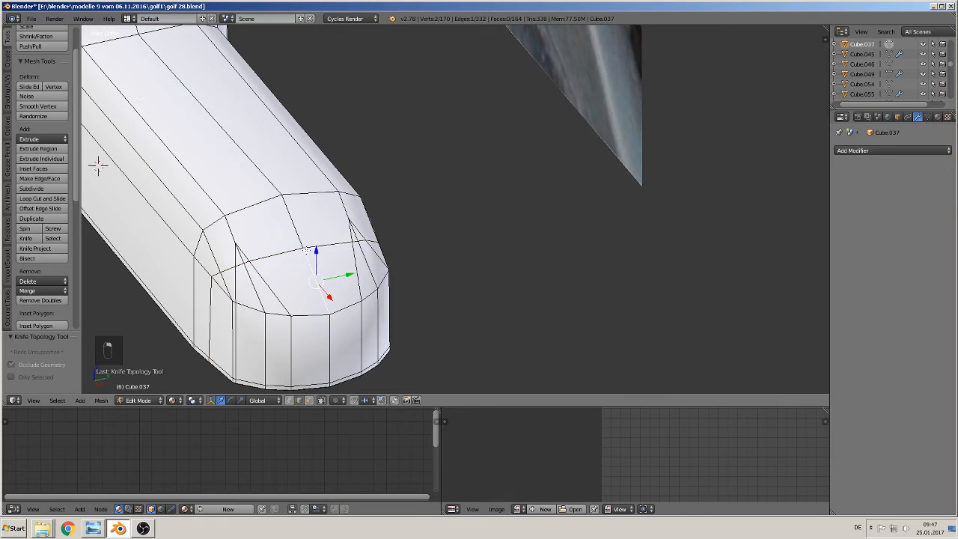
middle_click_drag(336, 298, 312, 358)
left_click(288, 400)
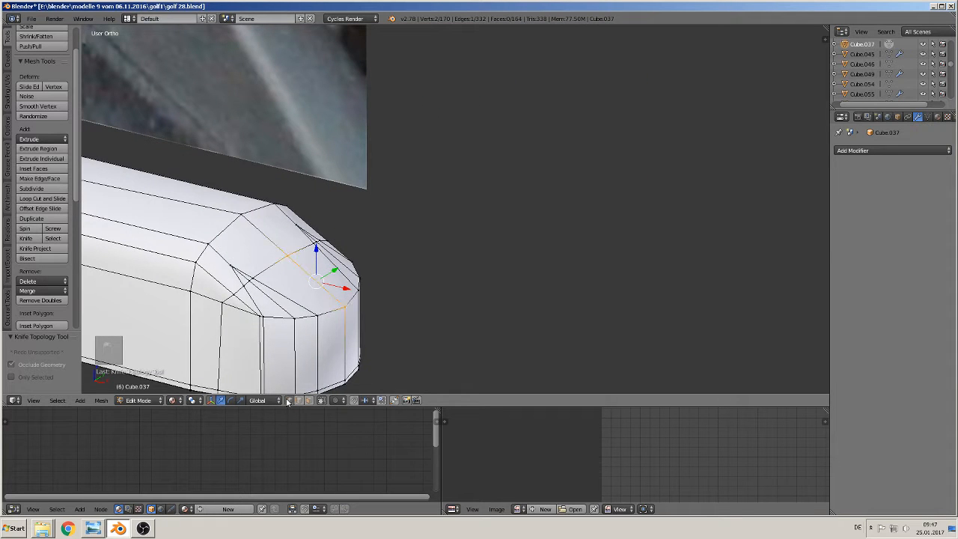
middle_click_drag(283, 252, 323, 255)
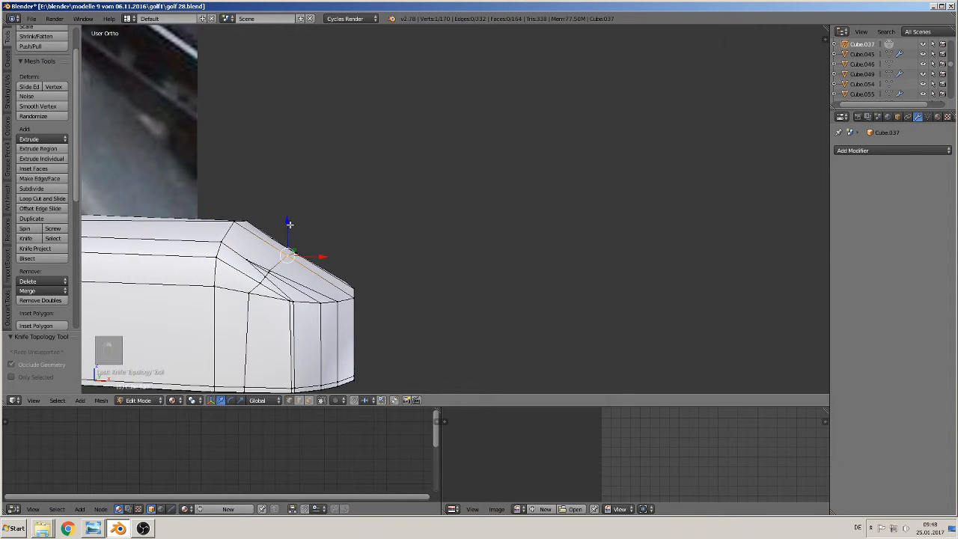
left_click_drag(290, 224, 291, 211)
middle_click_drag(292, 215, 305, 223)
left_click_drag(288, 213, 289, 211)
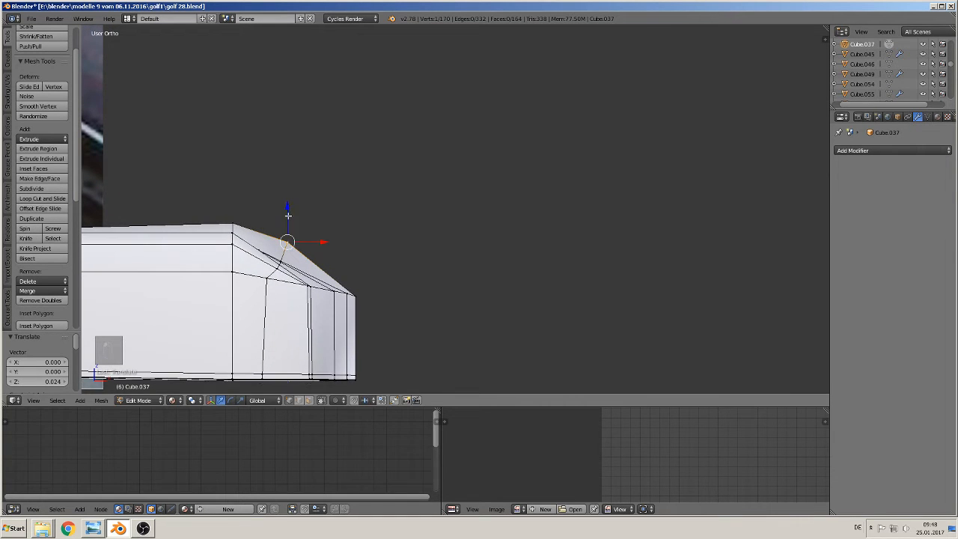
Raise the two cut vertices on either side of the middle one by about 0.125 along Z.
middle_click_drag(289, 216, 411, 263)
right_click(279, 263)
right_click(368, 245, "shift")
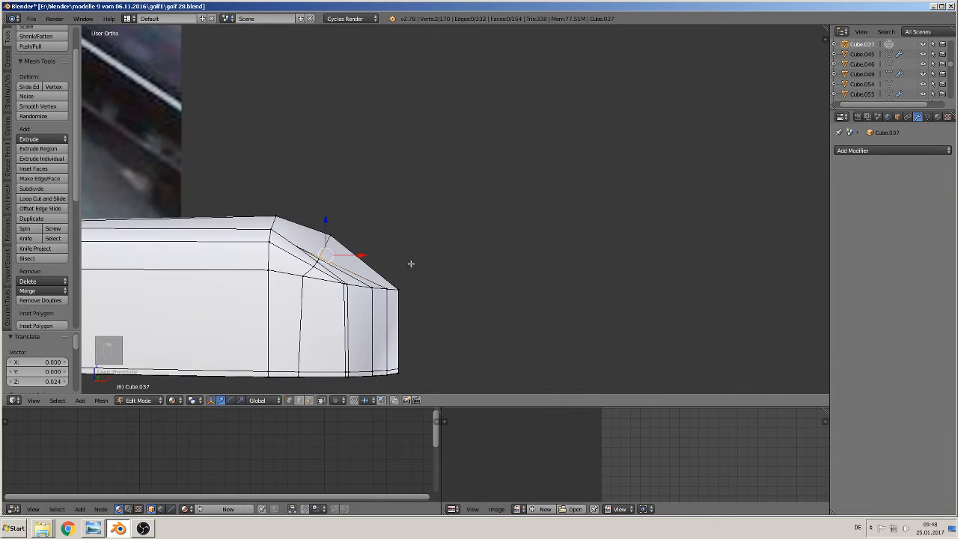
left_click_drag(324, 225, 328, 214)
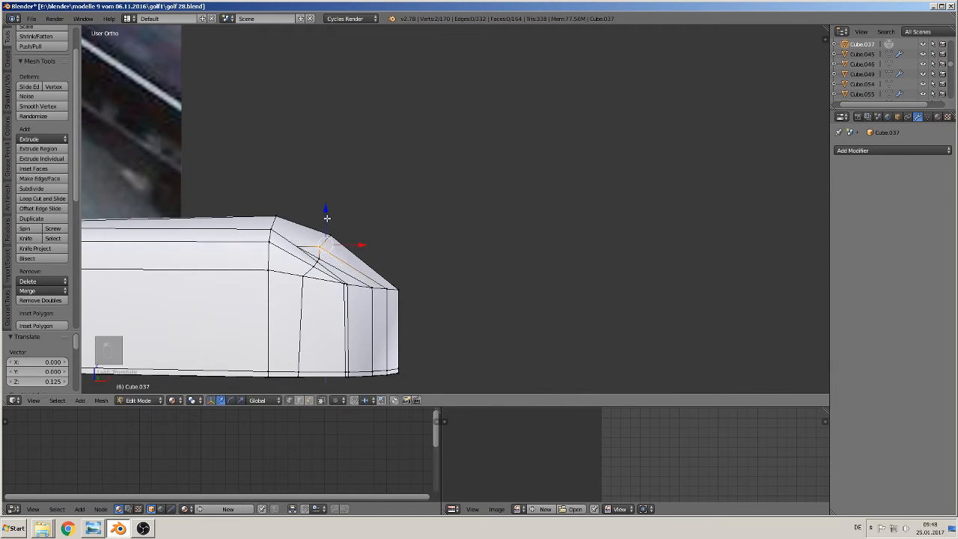
Raise the next pair of cut vertices outward from the middle slightly along Z.
middle_click_drag(327, 214, 375, 202)
right_click(279, 257)
right_click(361, 205, "shift")
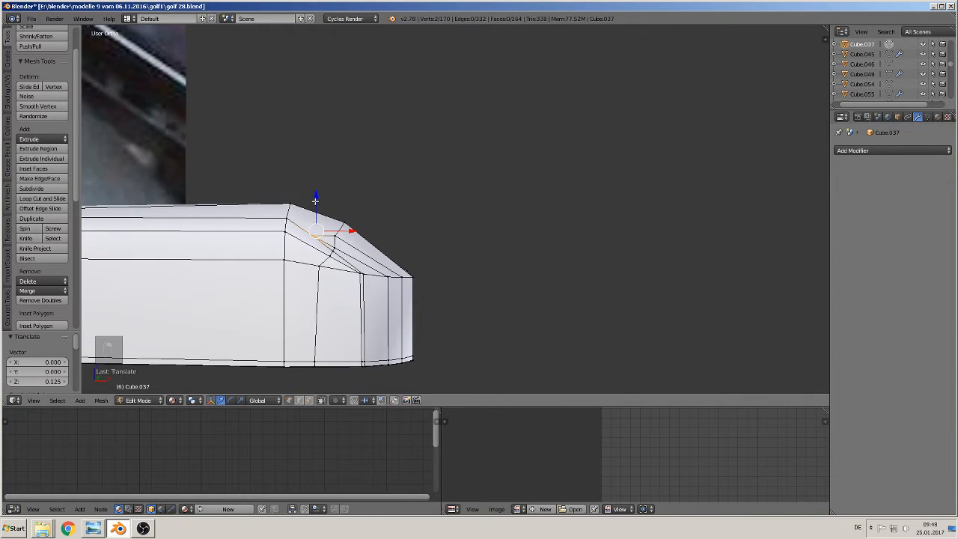
left_click_drag(316, 200, 314, 193)
Raise the following symmetric pair of cut vertices, nearer the side edges, by about 0.101 along Z.
right_click(338, 250)
middle_click_drag(338, 250, 513, 254)
right_click(458, 242, "shift")
left_click_drag(396, 209, 398, 205)
Fine-tune the height of the outer pair of cut vertices in side view and leave Edit Mode.
right_click(367, 254)
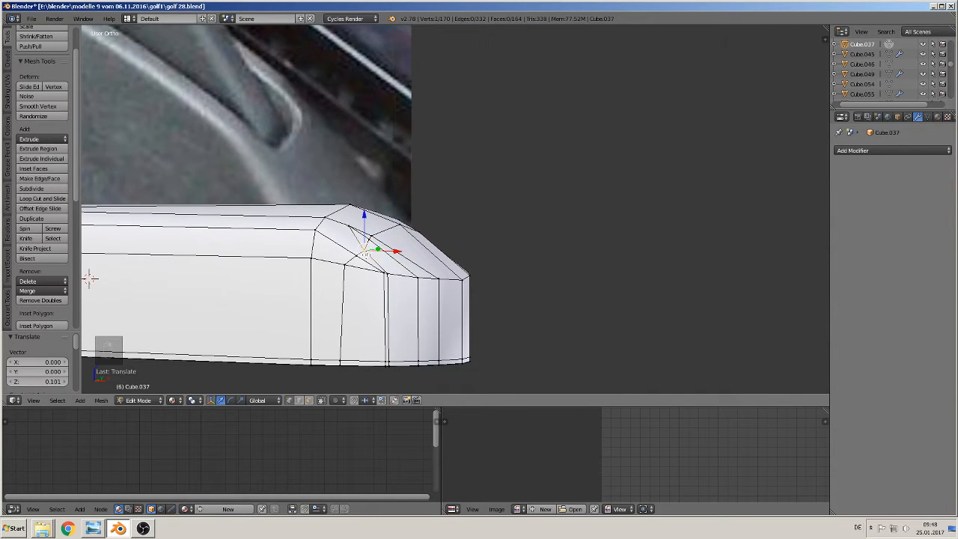
middle_click_drag(366, 255, 412, 277)
right_click(508, 248, "shift")
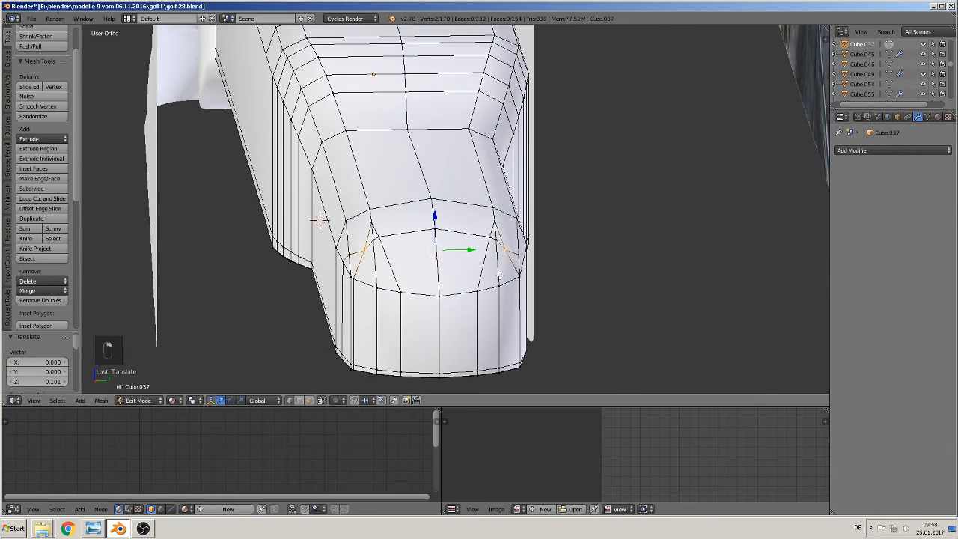
key("KP_3")
left_click_drag(441, 213, 435, 213)
middle_click_drag(434, 213, 503, 308)
key("Tab")
Widen the whole tunnel object by scaling it about 1.117 along the Y axis.
scroll(471, 268, "down", 3)
scroll(393, 306, "down", 1)
scroll(498, 309, "down", 4)
middle_click_drag(354, 247, 316, 274, "shift")
scroll(316, 279, "up", 3)
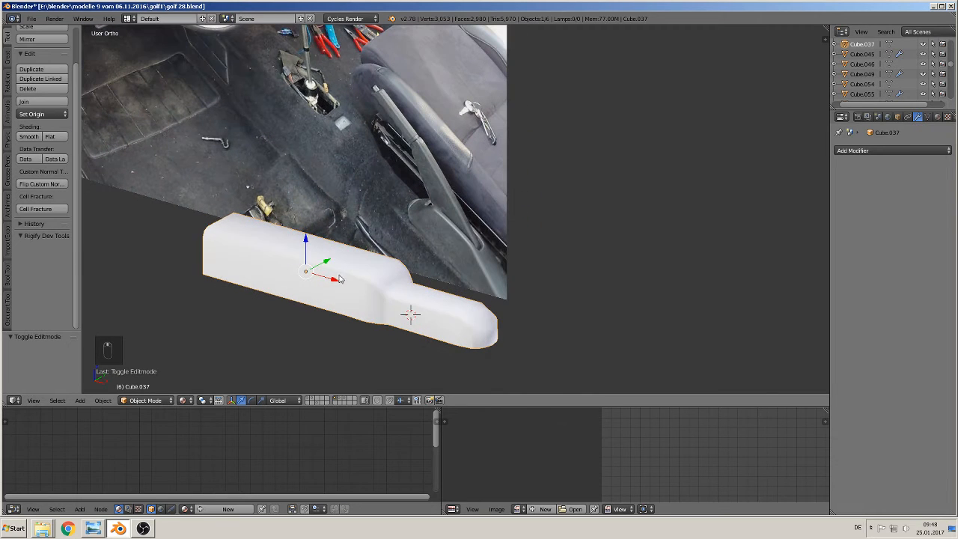
middle_click_drag(435, 321, 376, 334)
key("s")
key("y")
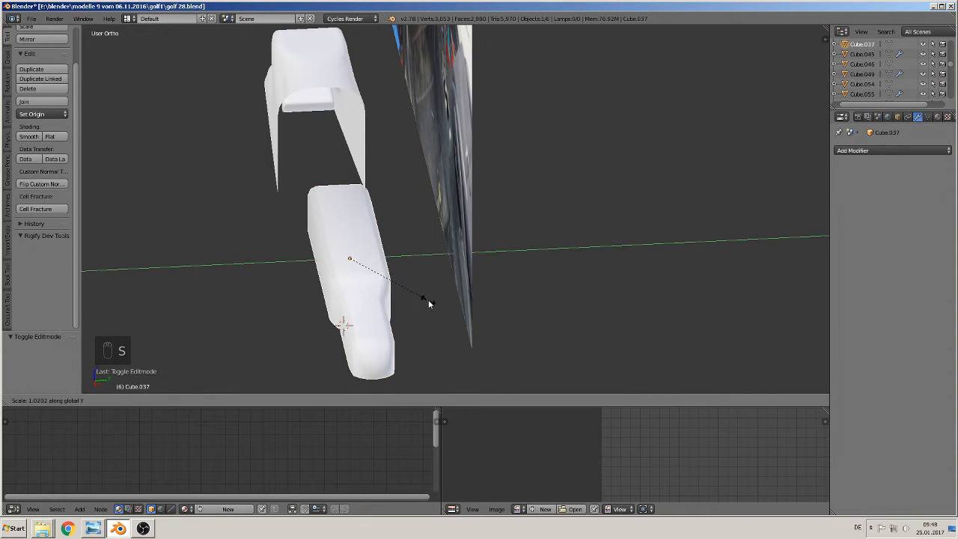
left_click(437, 300)
Clear the tunnel mesh selection in Edit Mode and save the blend file.
middle_click_drag(426, 301, 486, 292)
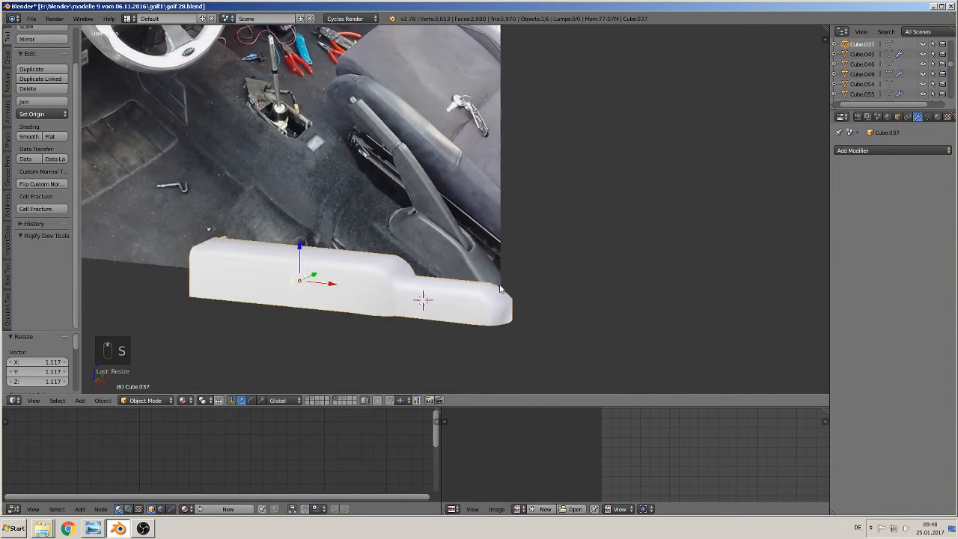
scroll(357, 282, "down", 3)
key("Tab")
key("a")
key("a")
middle_click_drag(350, 282, 592, 285)
scroll(511, 272, "down", 1)
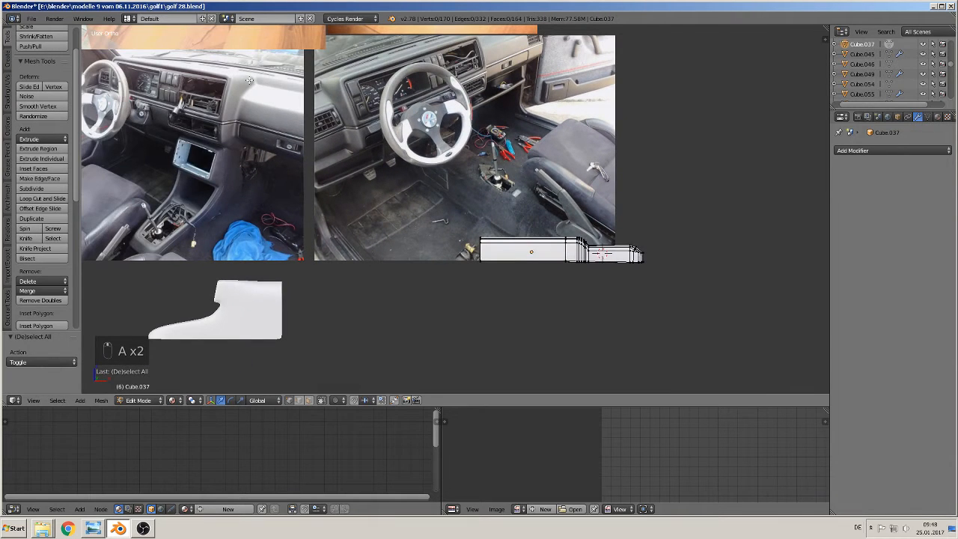
left_click(30, 18)
left_click(55, 96)
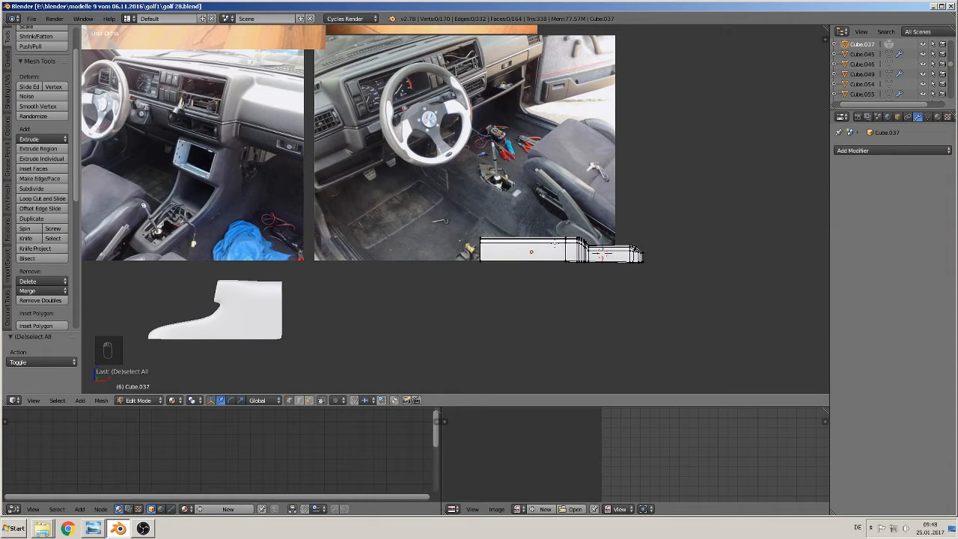
Return to Object Mode and give the tunnel a Subdivision Surface modifier with 2 view subdivisions.
key("Tab")
middle_click_drag(563, 267, 536, 292)
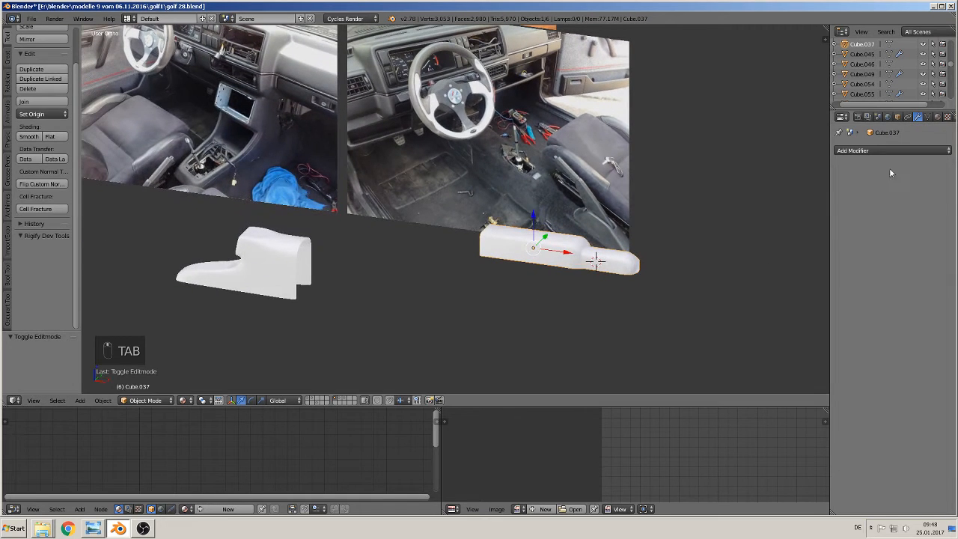
scroll(689, 251, "up", 6)
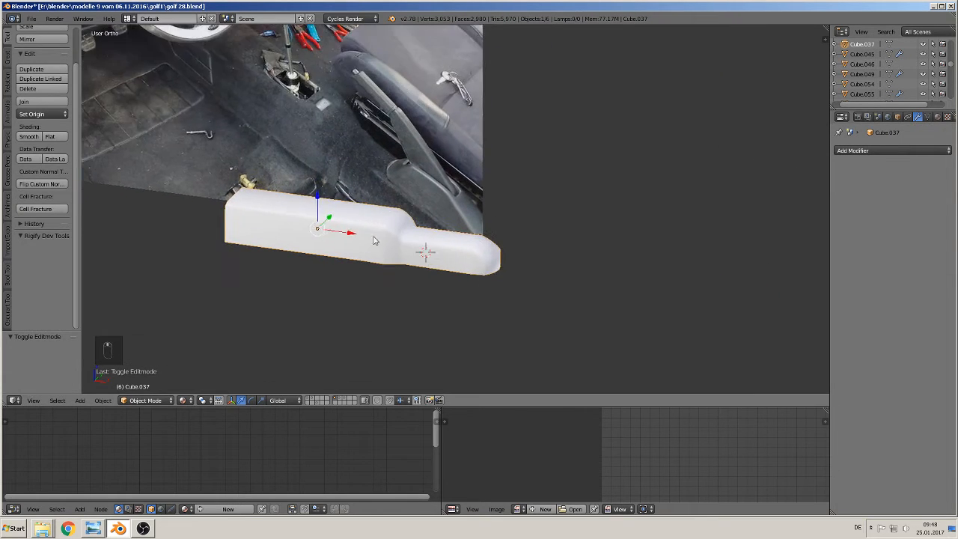
left_click(926, 150)
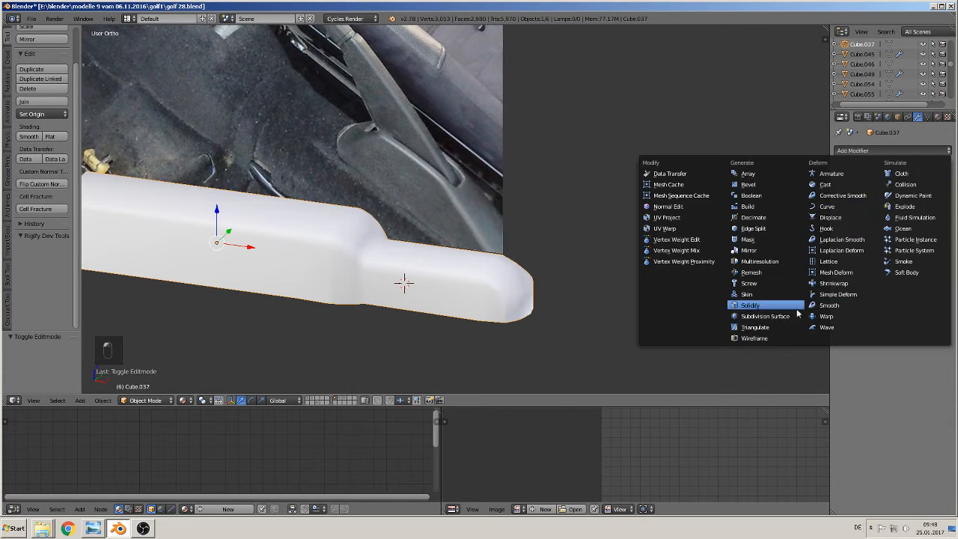
left_click(767, 309)
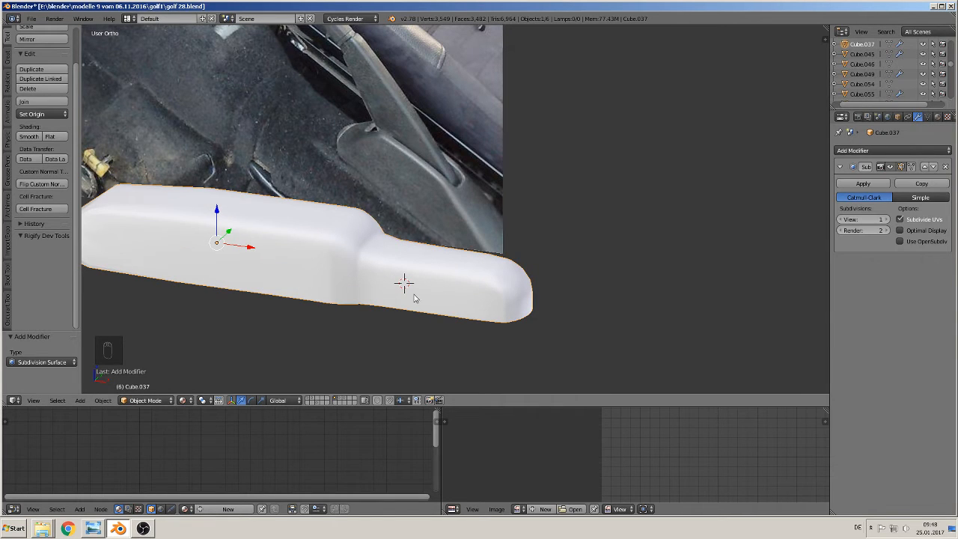
left_click(885, 219)
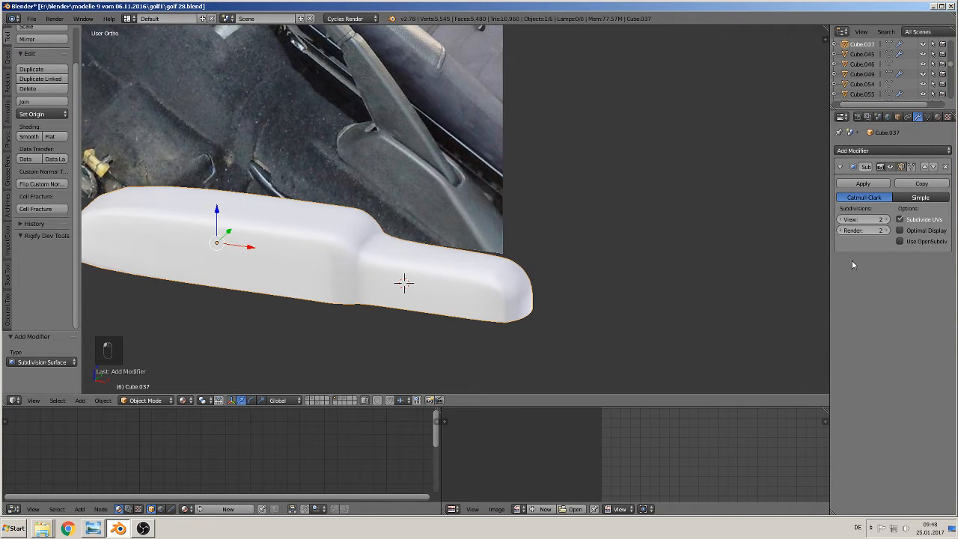
Insert a loop cut around the long section of the tunnel and slide it close to the wide end.
scroll(242, 266, "down", 2)
key("Tab")
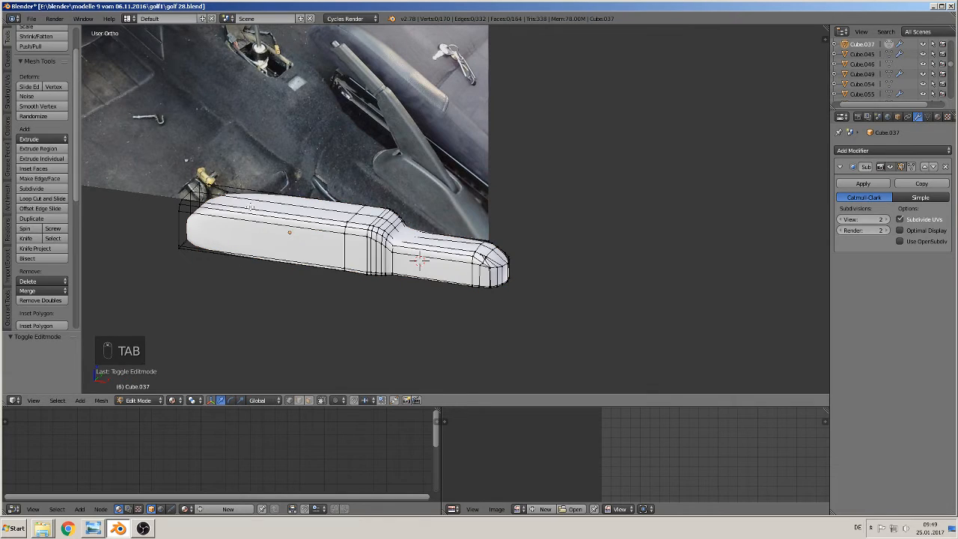
key("ctrl+r")
left_click(250, 207)
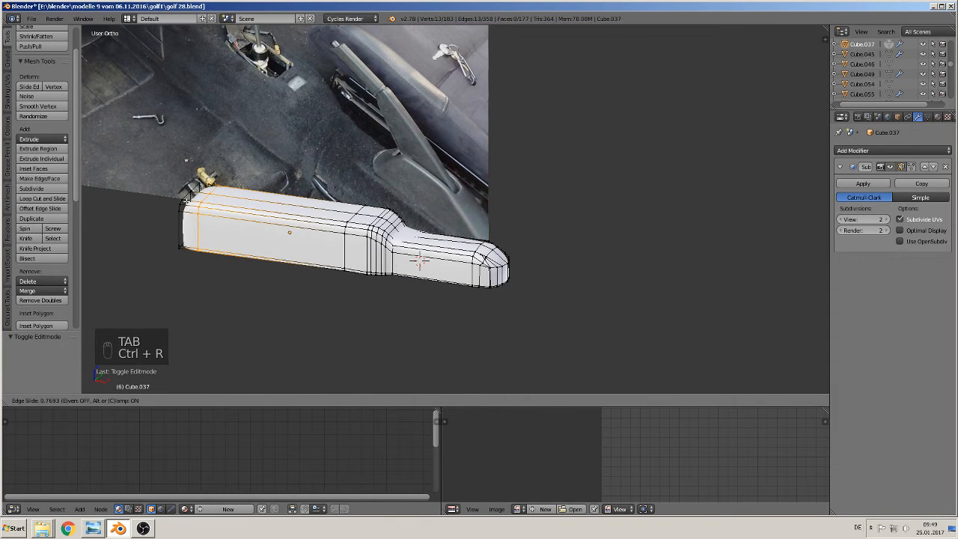
left_click(199, 208)
key("Tab")
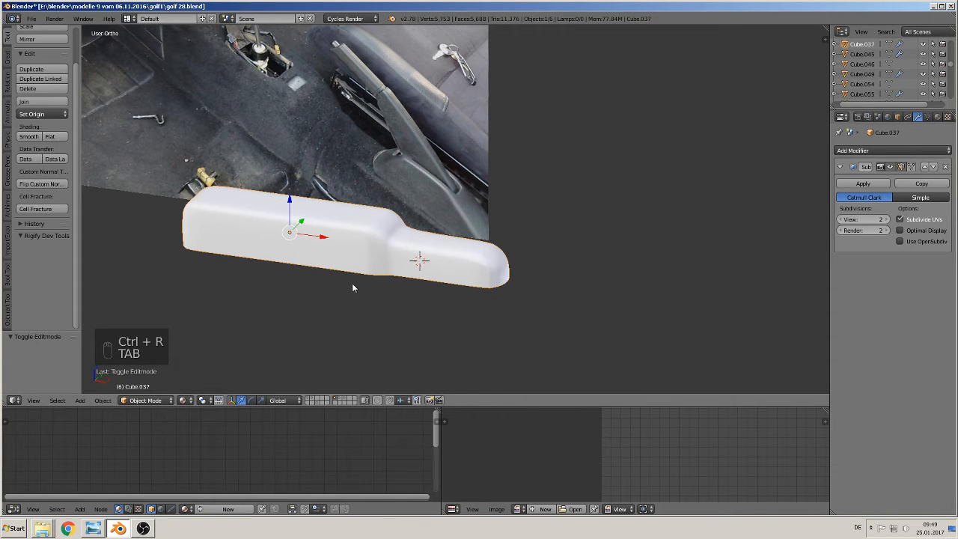
Check the smoothed tunnel from another angle and save the blend file.
middle_click_drag(352, 283, 427, 303)
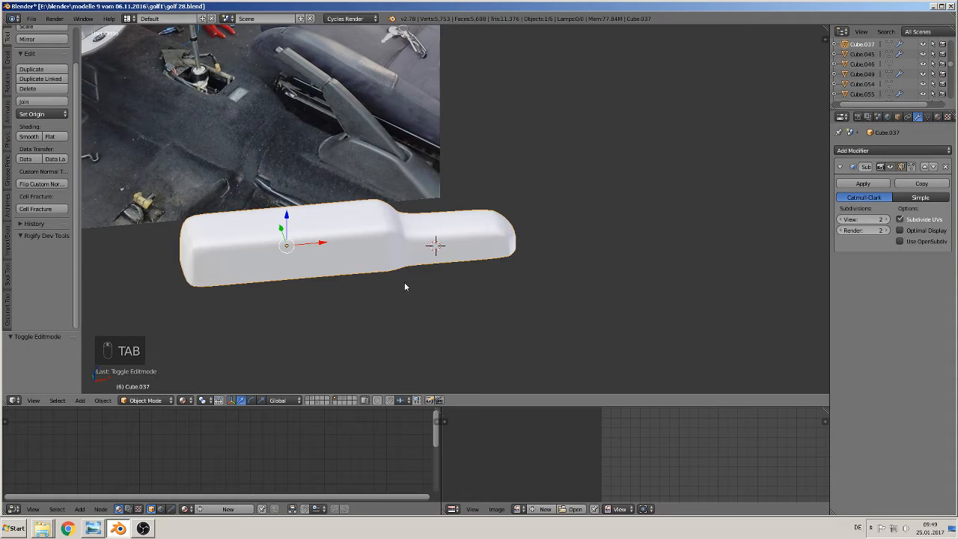
scroll(404, 286, "down", 2)
left_click(32, 18)
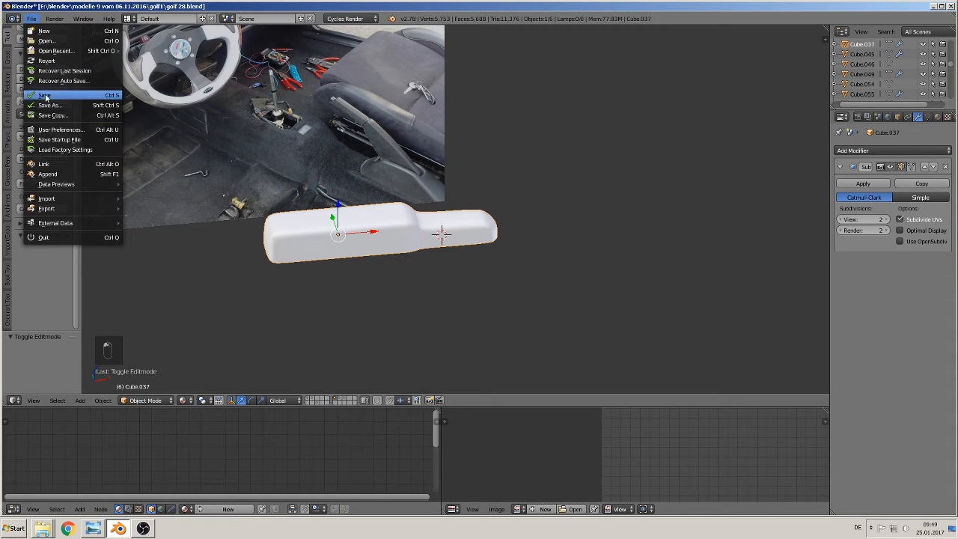
left_click(45, 96)
Switch to the layer with the seat reference photos and bring up the seat belt buckle image in front view.
left_click(340, 402)
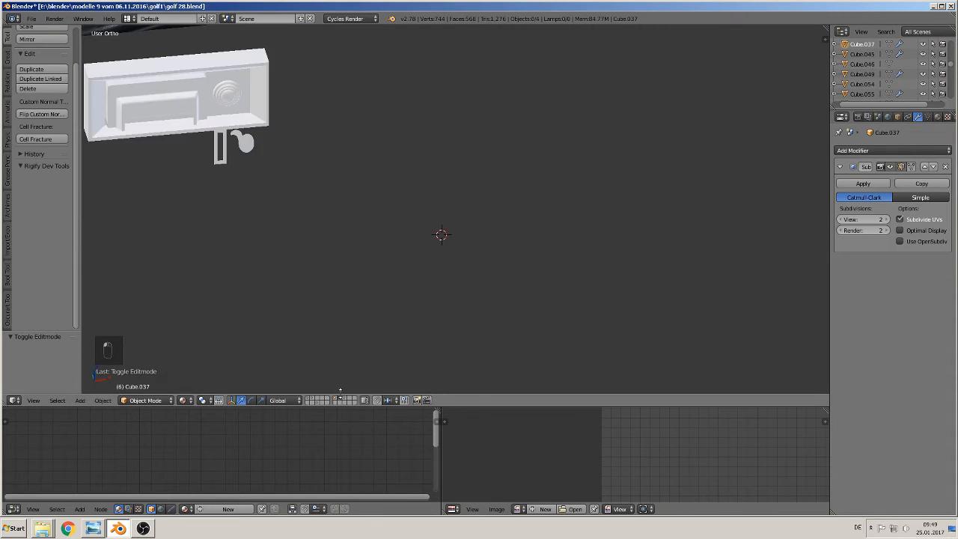
left_click(346, 401)
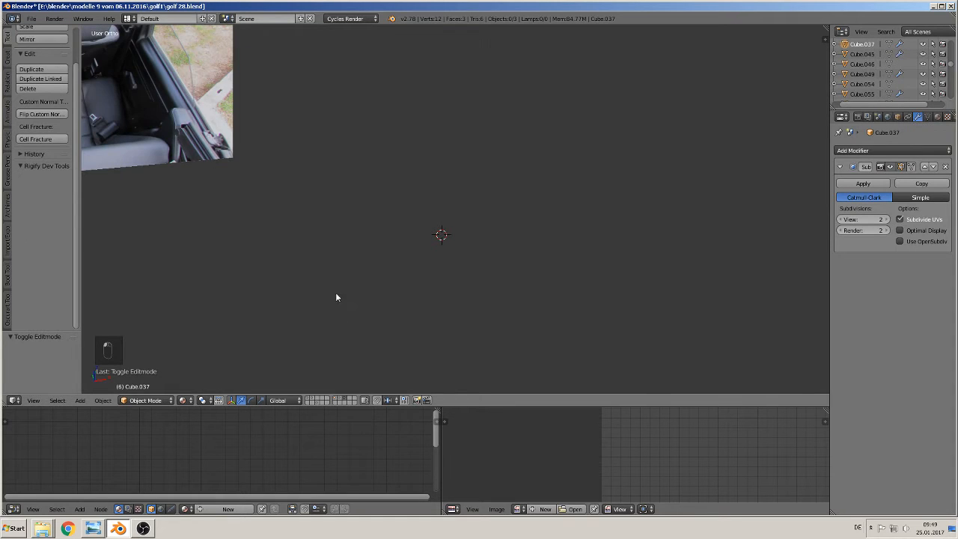
scroll(337, 297, "down", 4)
key("KP_1")
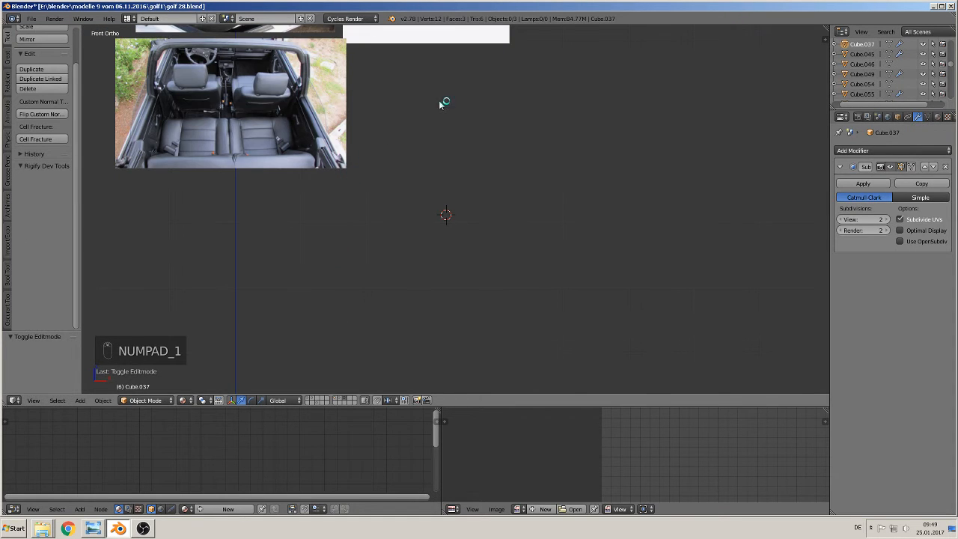
middle_click_drag(440, 104, 541, 285, "shift")
scroll(549, 257, "up", 2)
middle_click_drag(557, 229, 466, 323, "shift")
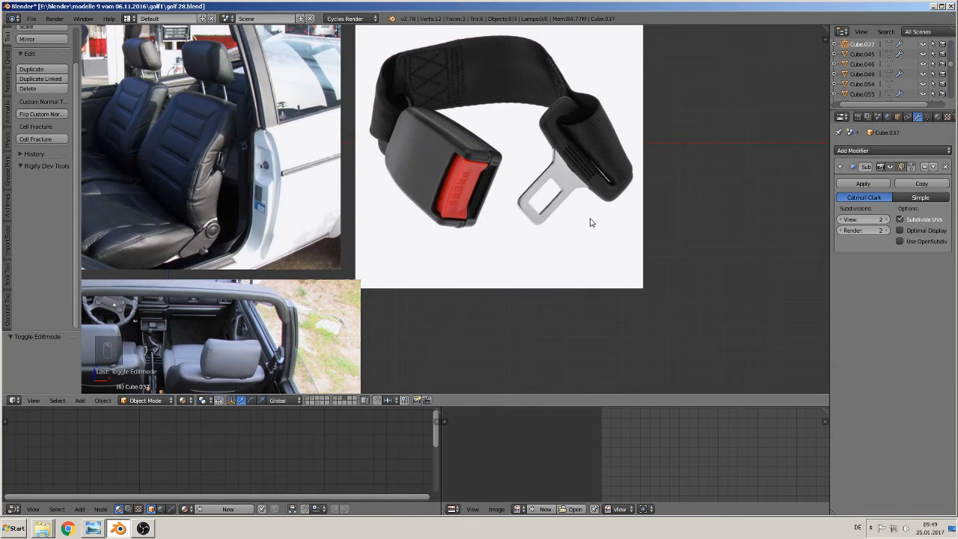
middle_click_drag(642, 268, 480, 202, "shift")
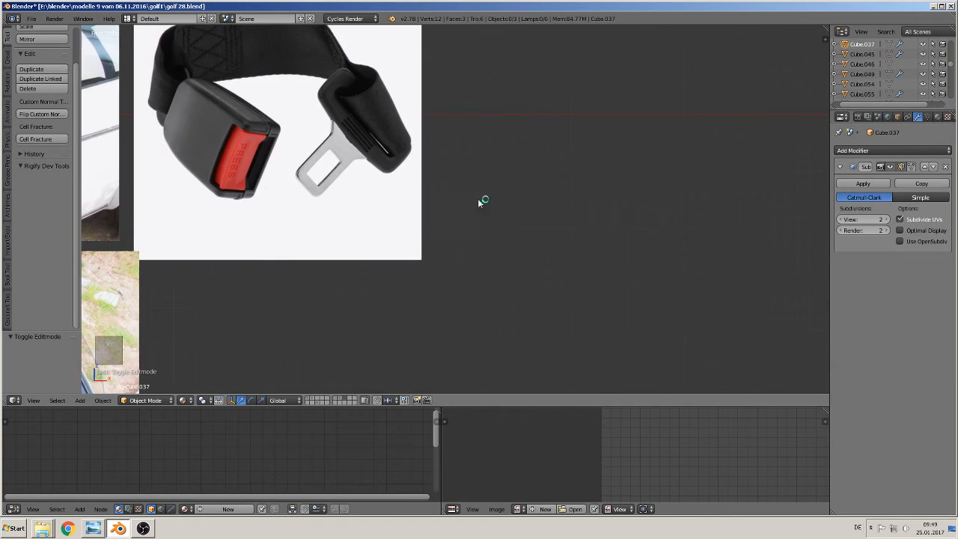
Add a cube beside the buckle photo, stretch it about 2.72 times along X and enlarge it uniformly by about 2.05.
left_click(80, 400)
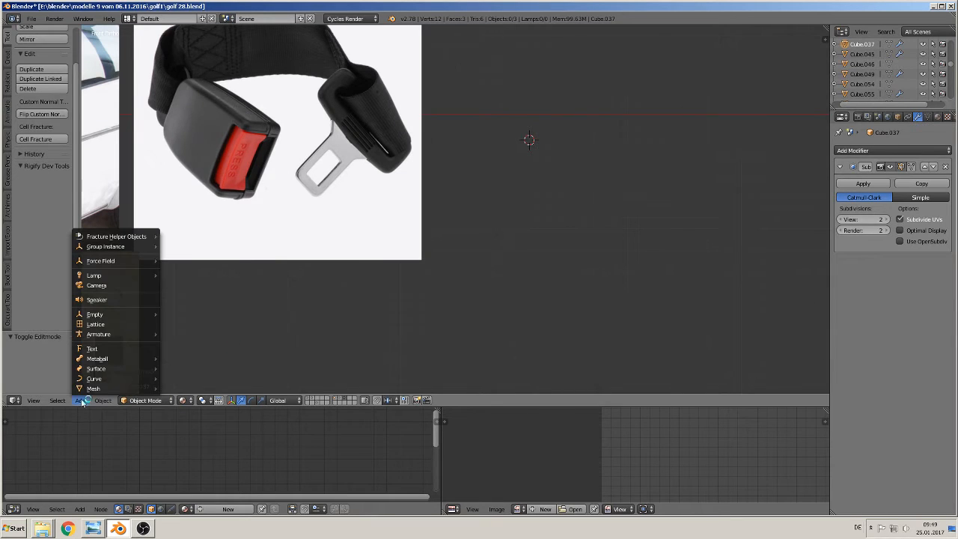
mouse_move(93, 388)
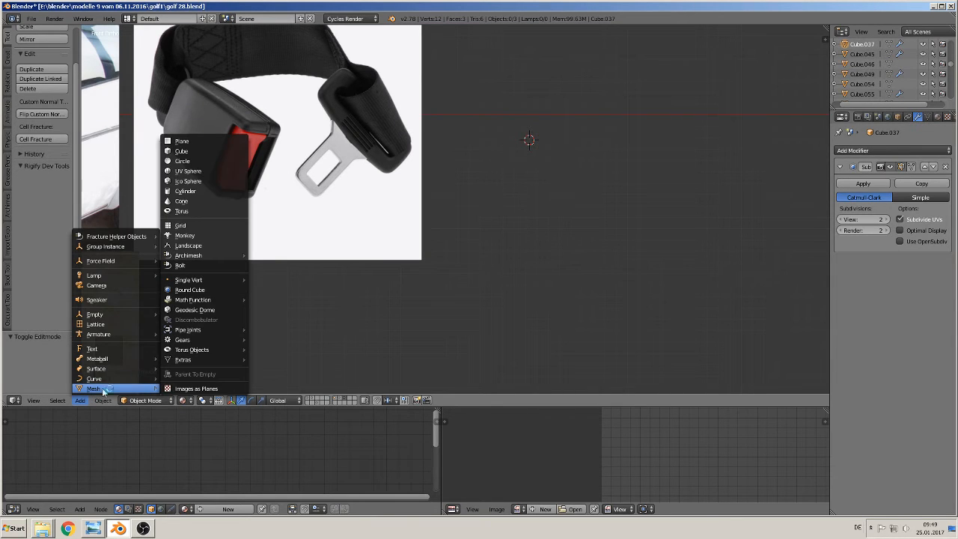
left_click(199, 151)
key("s")
key("x")
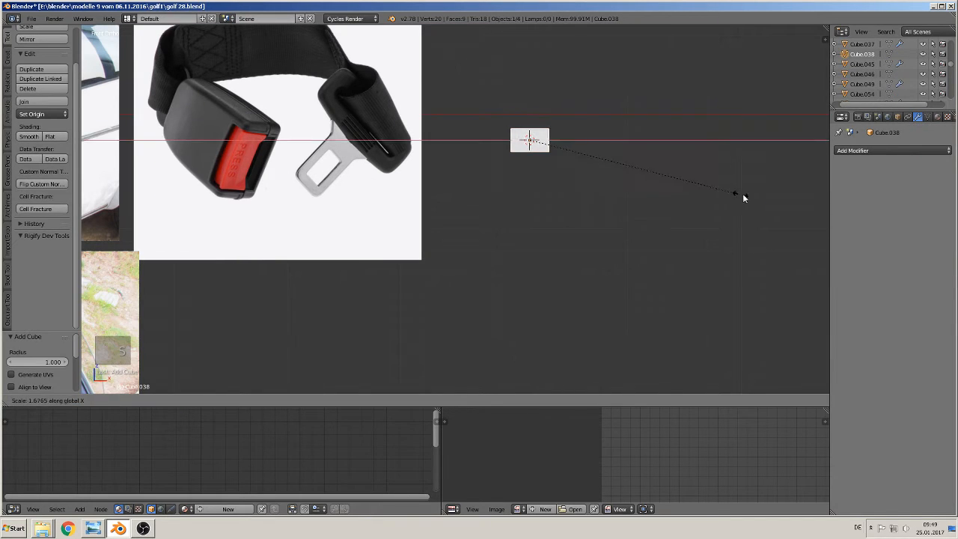
left_click(186, 207)
key("s")
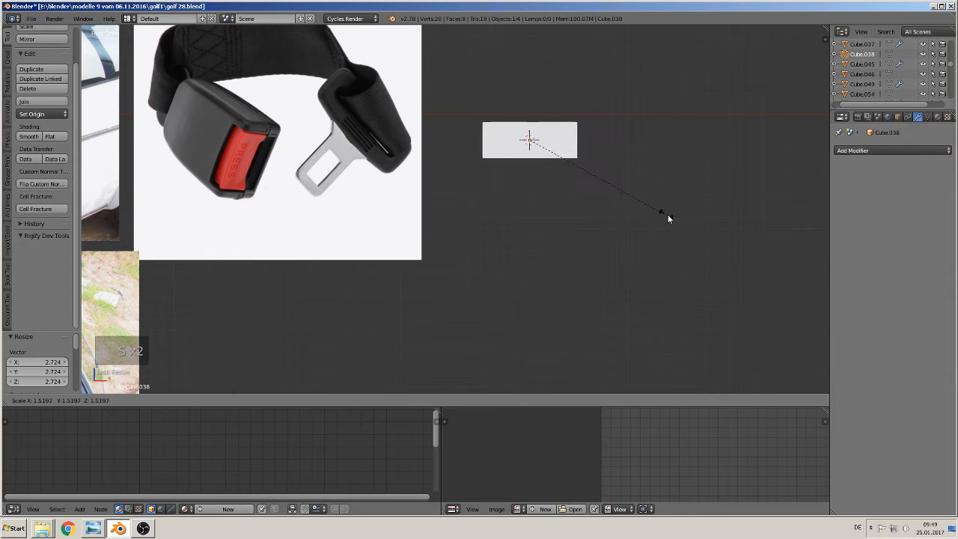
left_click(718, 229)
In Edit Mode, flatten the whole block along Y to about 0.365 of its thickness.
middle_click_drag(719, 230, 506, 202)
middle_click_drag(562, 171, 509, 265)
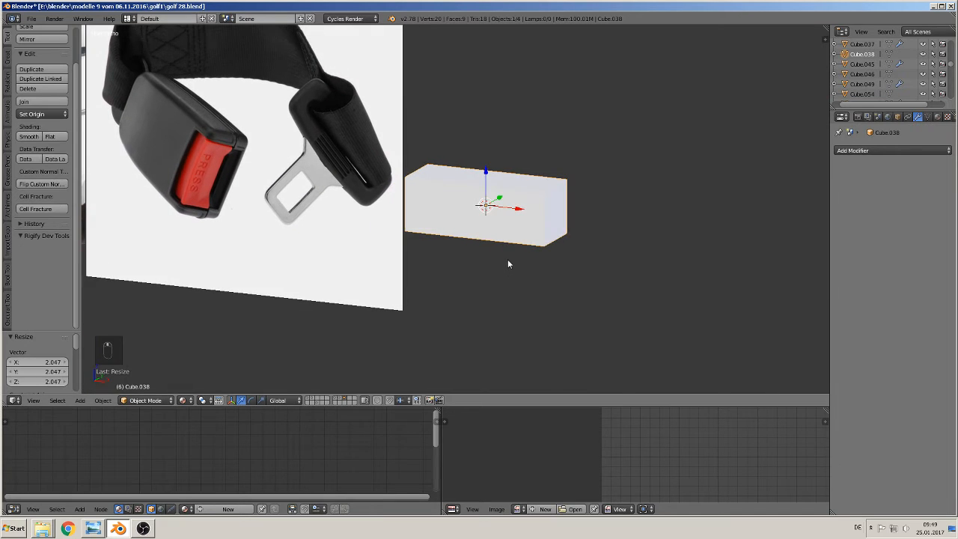
key("Tab")
middle_click_drag(517, 214, 573, 280)
key("s")
middle_click(569, 272)
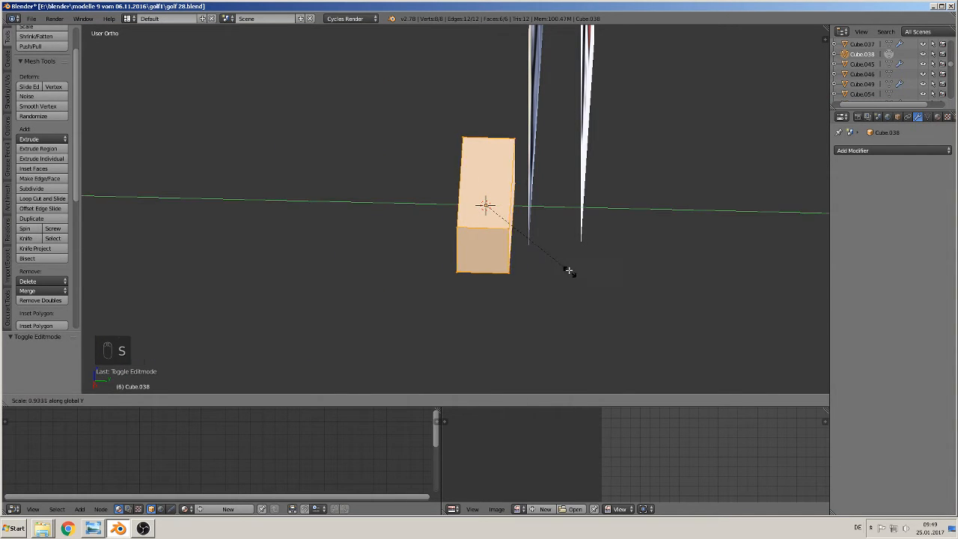
left_click(518, 233)
scroll(507, 248, "up", 2)
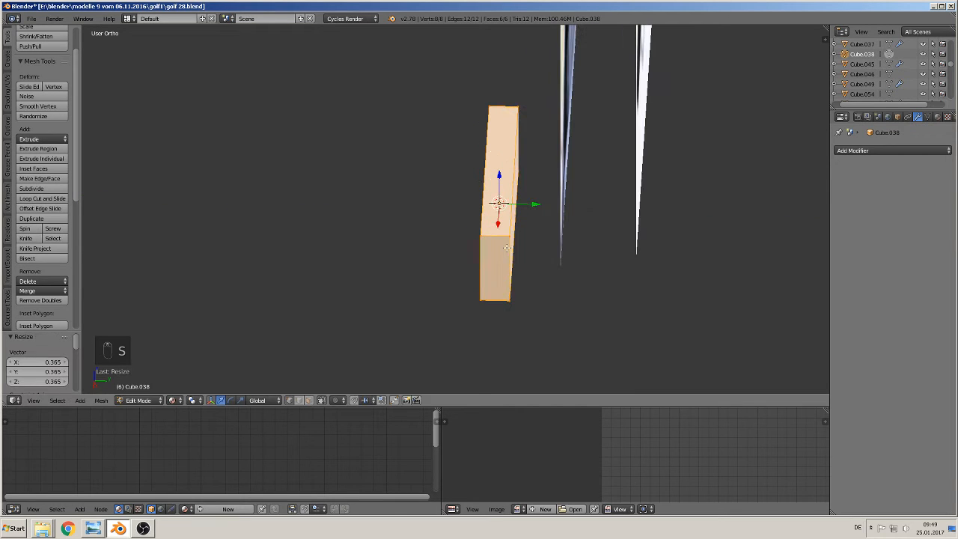
Insert one centred loop cut around the block, dividing its thickness into front and back halves.
key("ctrl+r")
left_click(495, 236)
left_click(495, 235)
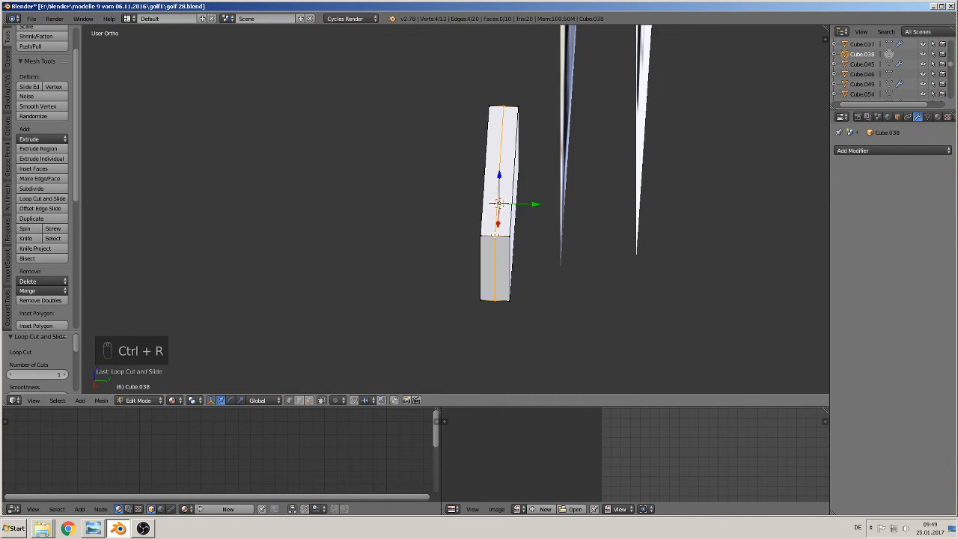
middle_click_drag(495, 235, 610, 225)
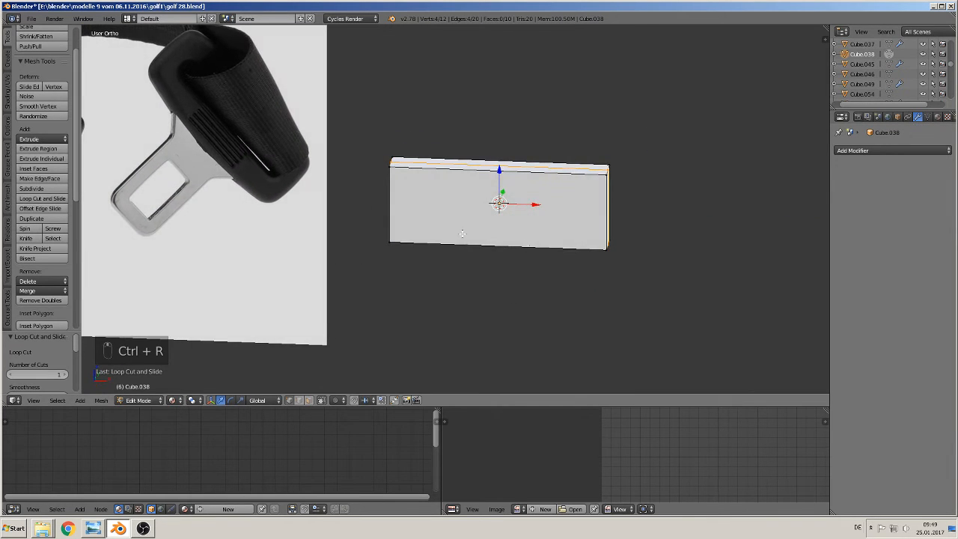
middle_click_drag(567, 254, 575, 227)
Extrude the large front face in place, scale it to about 0.535, and widen it about 1.51 times along X.
right_click(536, 212)
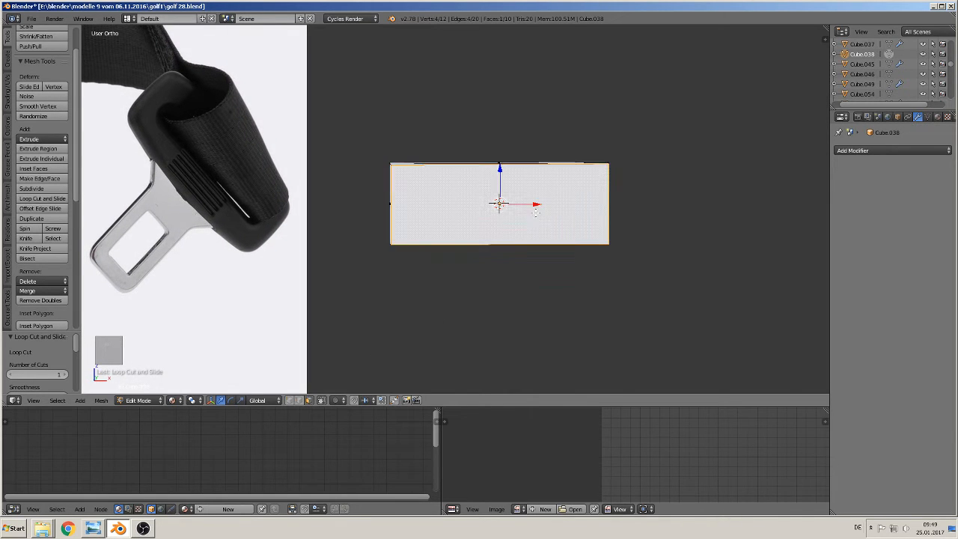
key("e")
key("s")
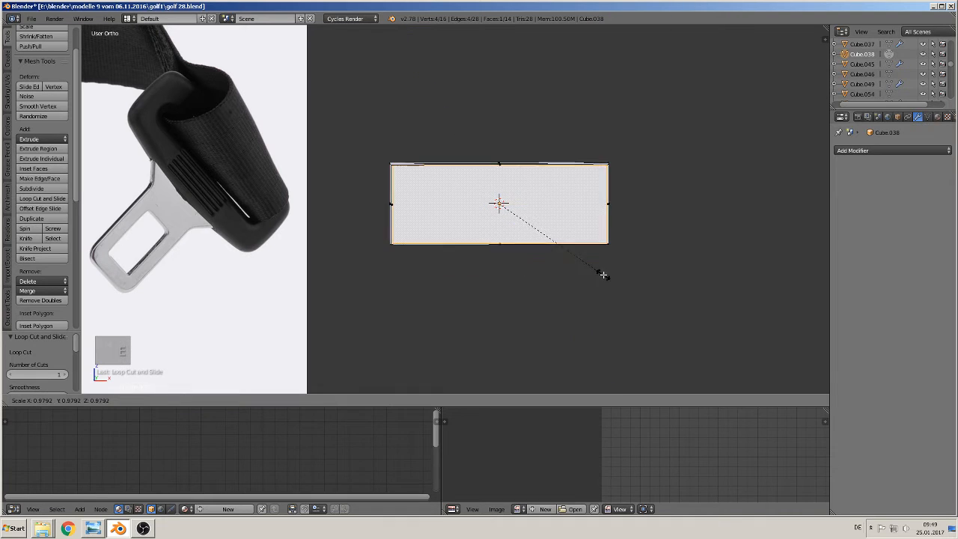
left_click(552, 250)
key("s")
key("x")
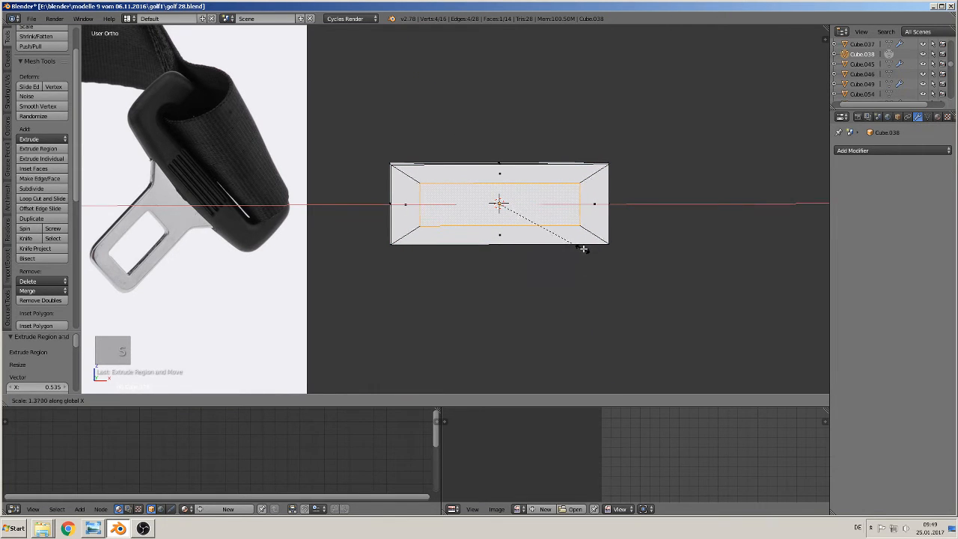
left_click(593, 249)
Extrude the large back face in place, scale it to about 0.628, and widen it about 1.31 times along X.
middle_click_drag(592, 250, 414, 238)
right_click(529, 217)
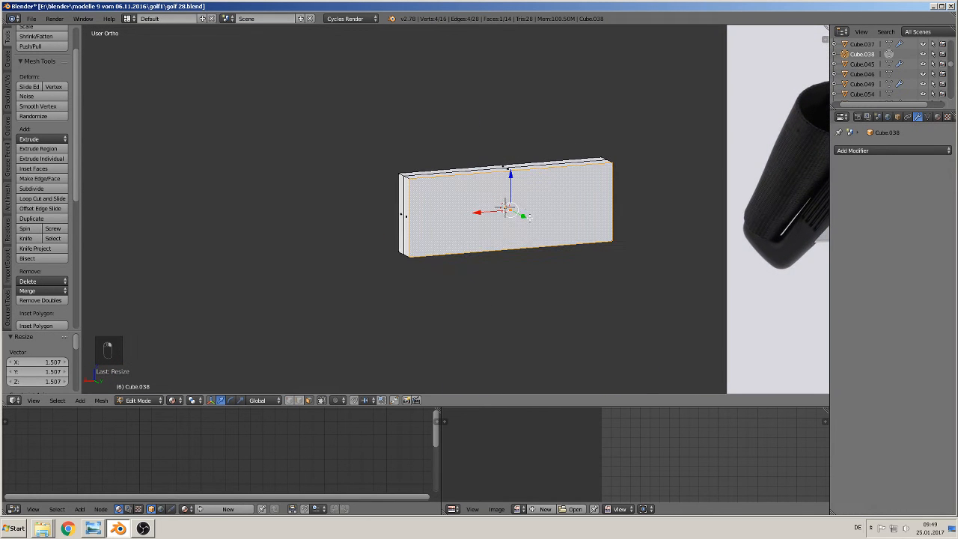
key("e")
key("s")
left_click(547, 262)
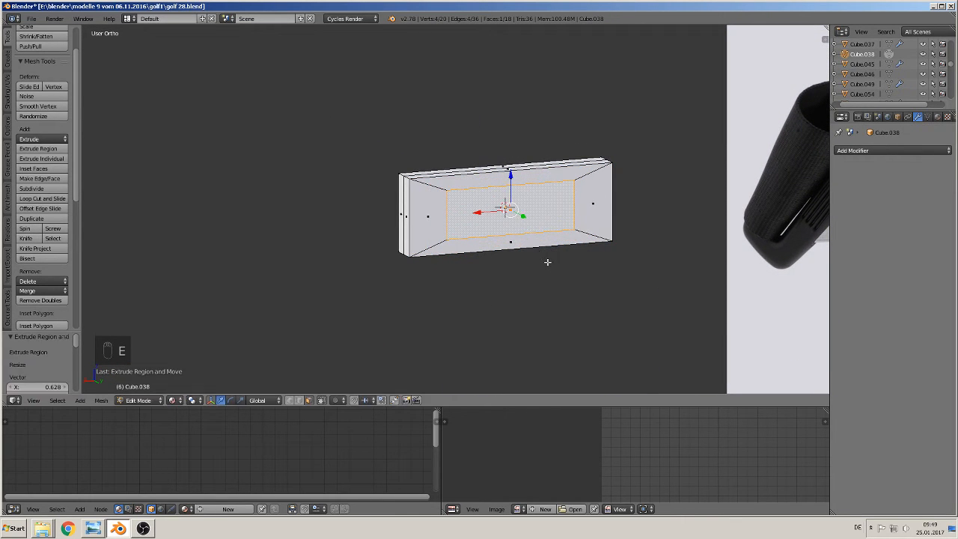
key("s")
key("x")
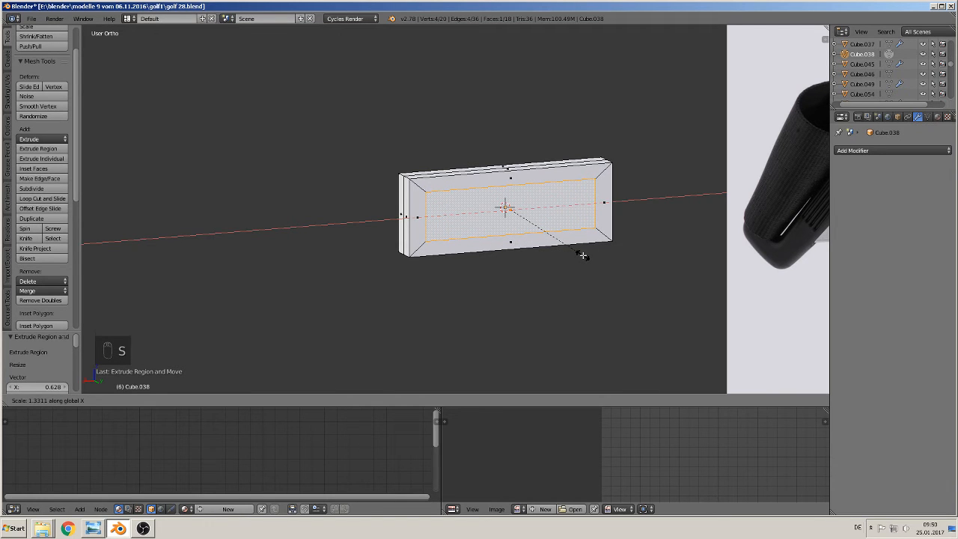
left_click(582, 256)
Refine the back inset by scaling it to about 0.893 and 0.936, widening it along X after each, finally by about 1.11.
middle_click_drag(577, 252, 597, 246)
key("s")
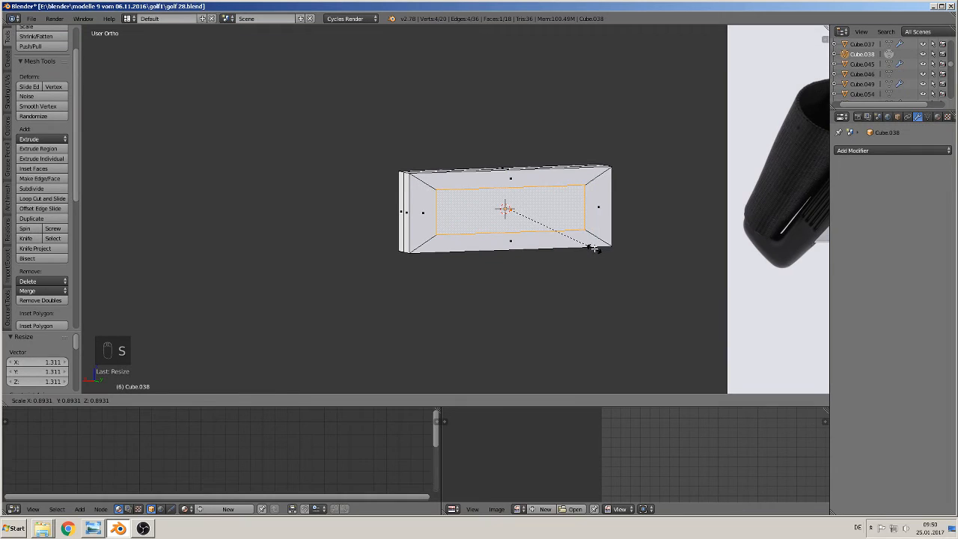
left_click(592, 248)
key("s")
key("x")
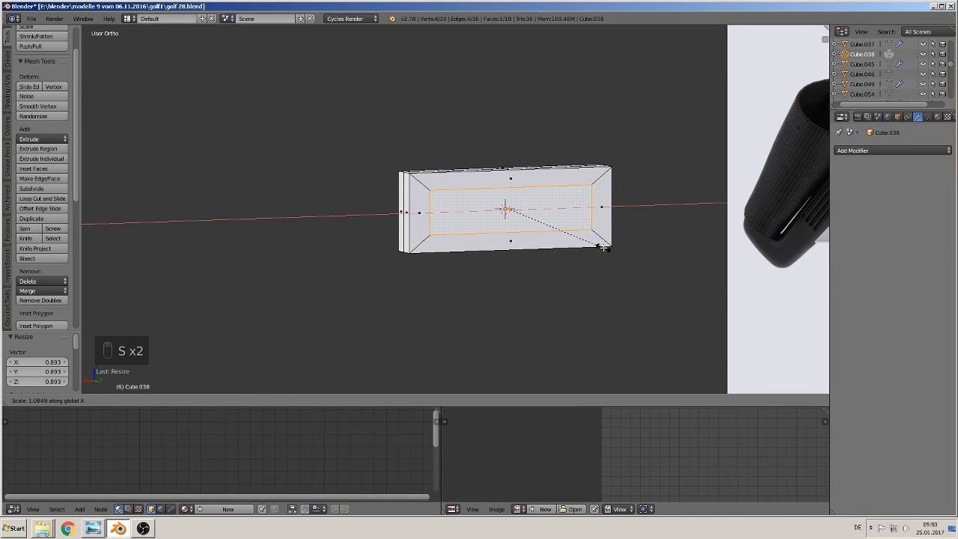
left_click(602, 247)
key("s")
left_click(592, 252)
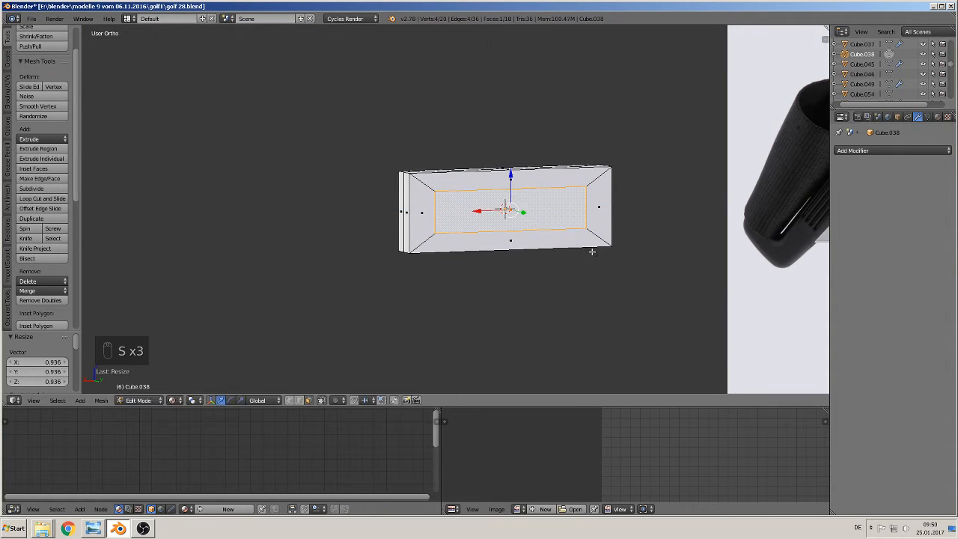
key("s")
key("x")
left_click(603, 252)
middle_click_drag(566, 256, 547, 241)
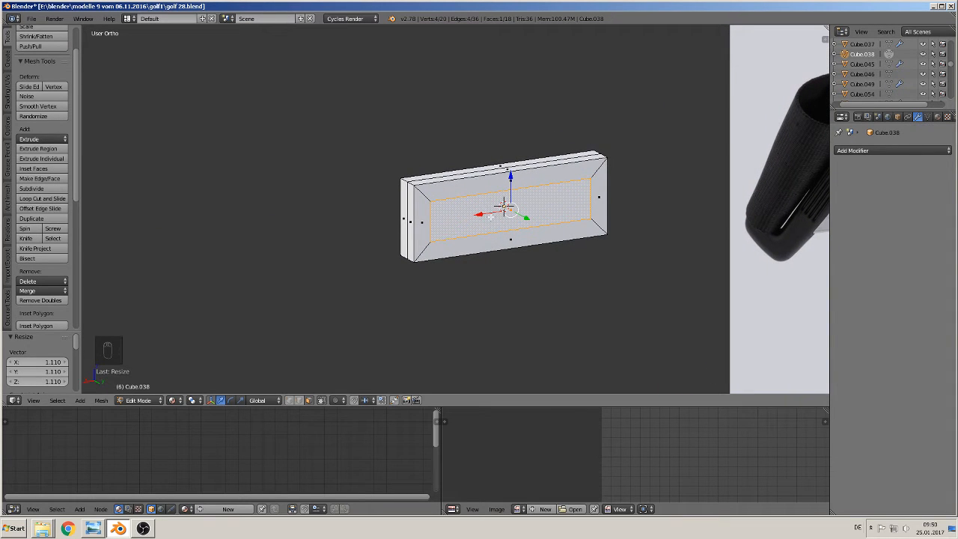
Delete the inset faces on both sides of the block to leave a rectangular through-opening.
key("x")
left_click(484, 260)
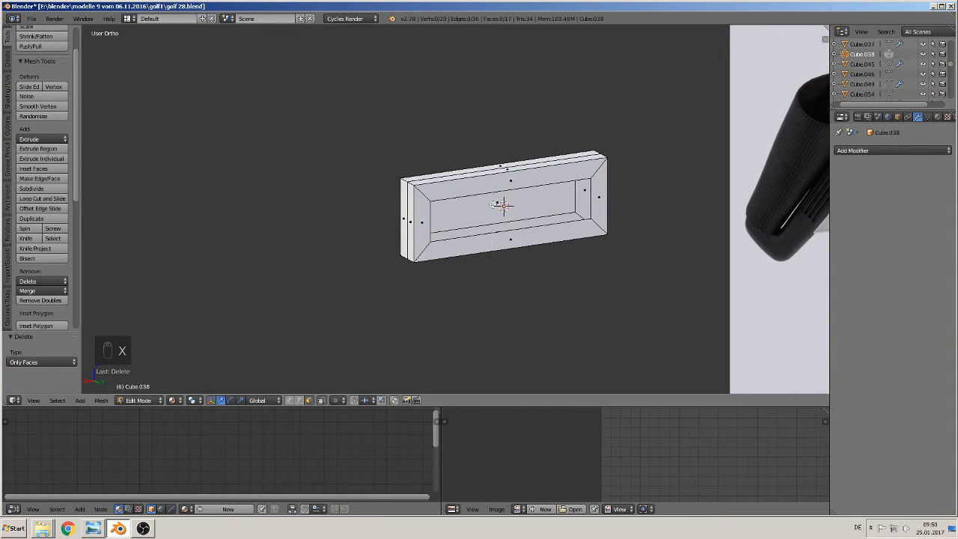
right_click(502, 205)
key("x")
left_click(494, 214)
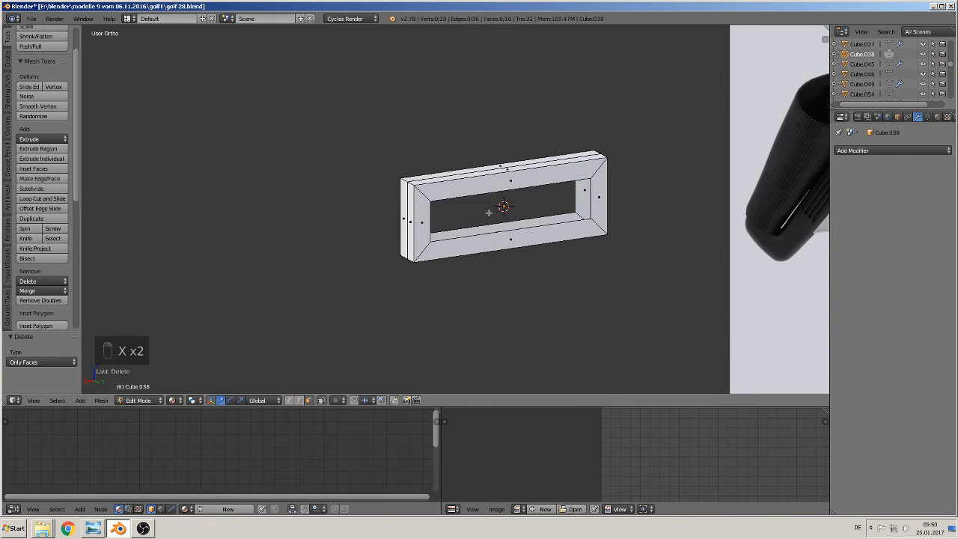
middle_click_drag(496, 211, 671, 219)
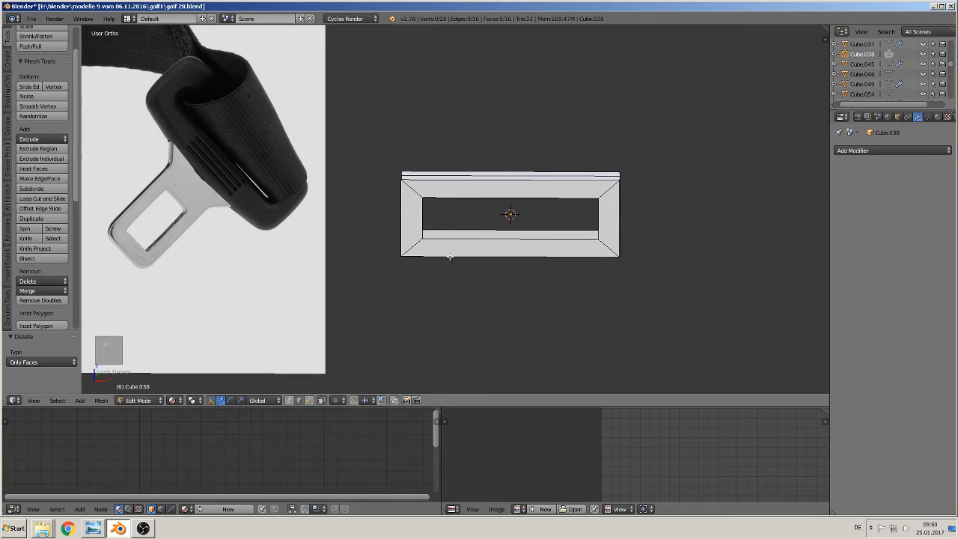
Fill the four inner sides of the opening with faces between the front and back edges, and return to Object Mode.
scroll(449, 256, "up", 2)
right_click(465, 251)
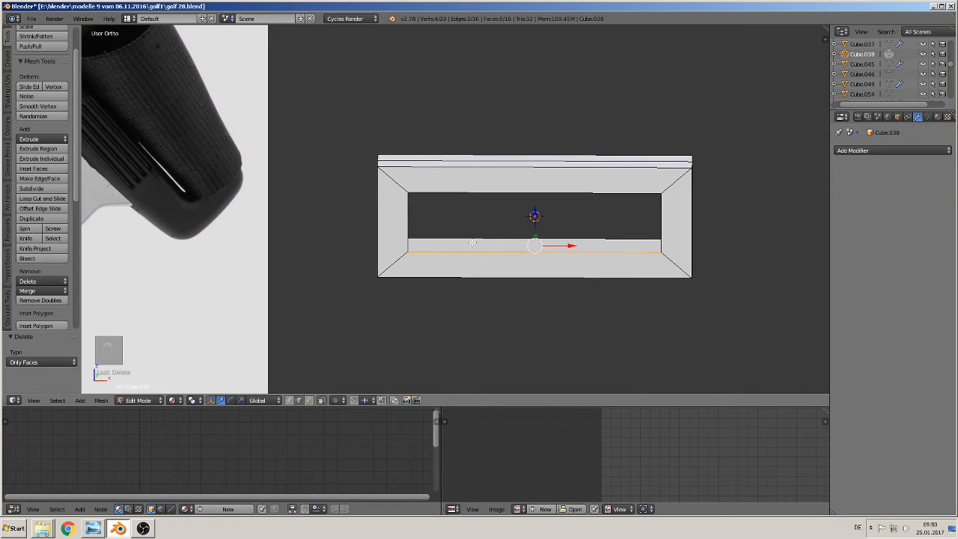
key("f")
middle_click_drag(472, 242, 595, 224)
right_click(417, 203)
right_click(443, 198, "shift")
key("f")
right_click(514, 177)
key("f")
right_click(662, 189, "shift")
right_click(643, 192)
right_click(670, 196, "shift")
key("f")
key("Tab")
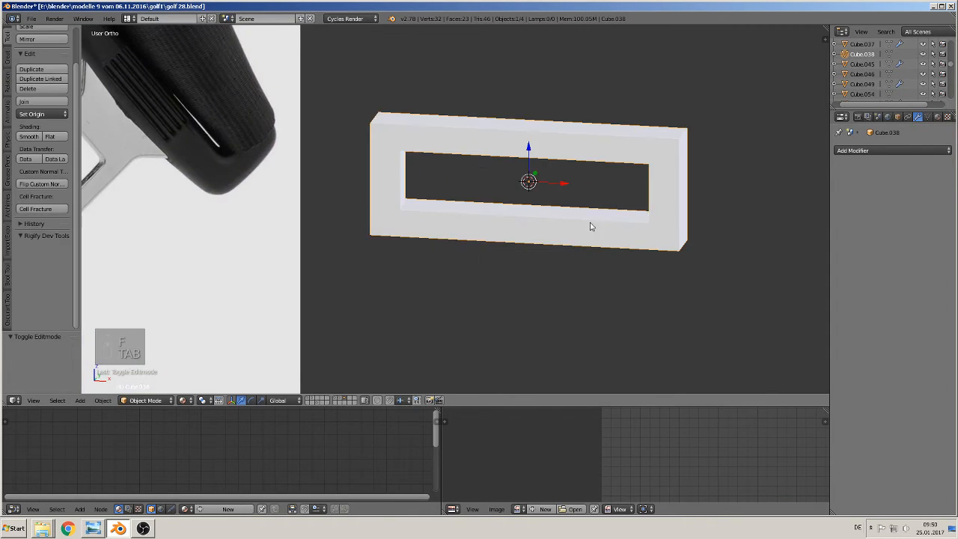
Reenter Edit Mode and insert a centred loop cut around the front face of the frame.
scroll(562, 228, "down", 3)
middle_click_drag(536, 229, 488, 320, "shift")
key("Tab")
scroll(454, 287, "up", 2)
middle_click_drag(453, 286, 451, 274)
key("ctrl+r")
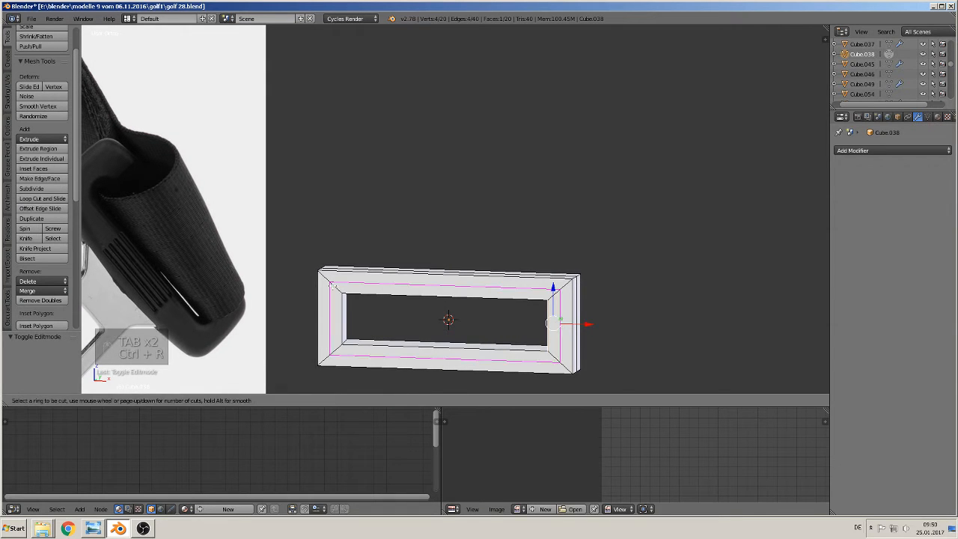
left_click(333, 286)
right_click(333, 286)
middle_click_drag(337, 288, 198, 302)
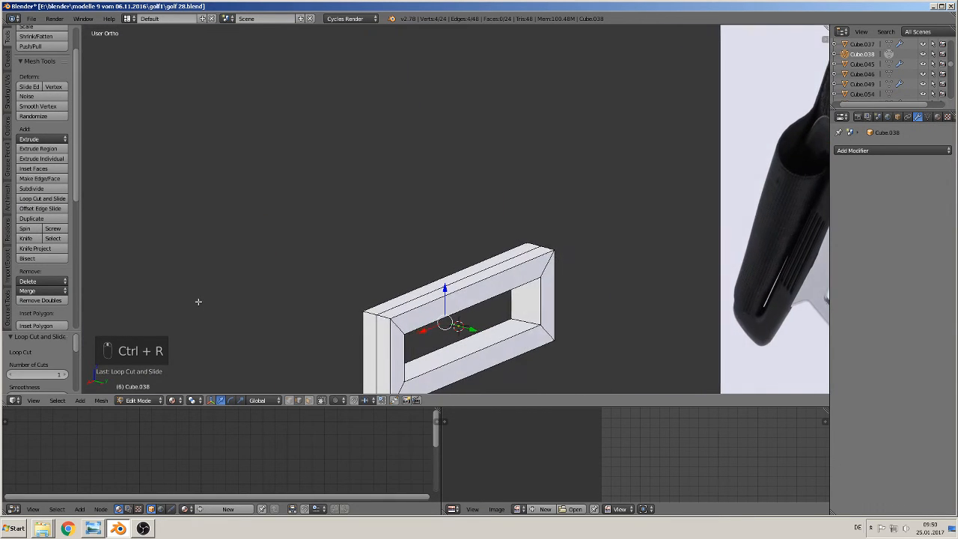
Insert a matching centred loop cut around the back face of the frame.
key("ctrl+r")
left_click(402, 327)
right_click(403, 327)
middle_click_drag(404, 327, 534, 318)
Bevel the frame's outer front and back edge loops by about 0.121 with two segments.
right_click(488, 287, "alt")
right_click(488, 290, "alt")
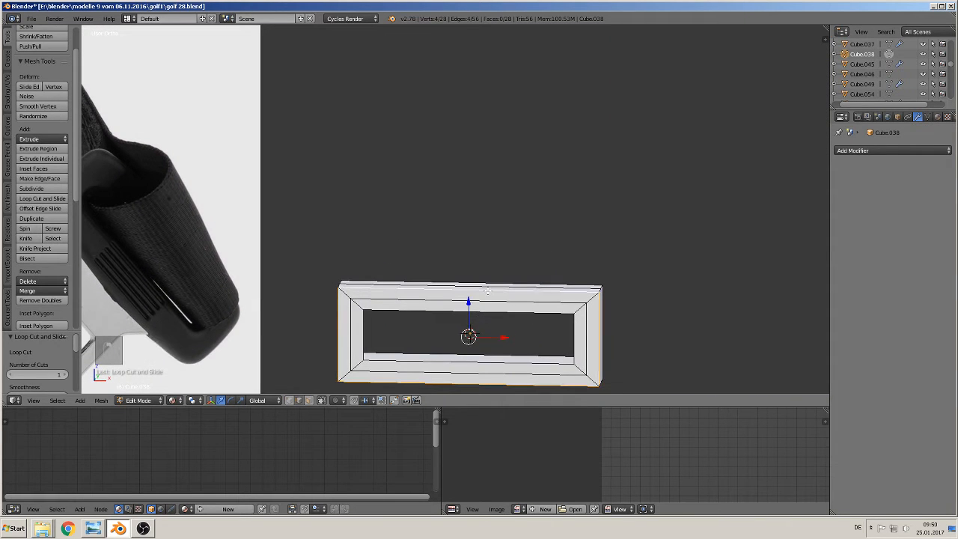
right_click(462, 280, "alt+shift")
middle_click_drag(495, 328, 437, 218)
scroll(449, 224, "up", 1)
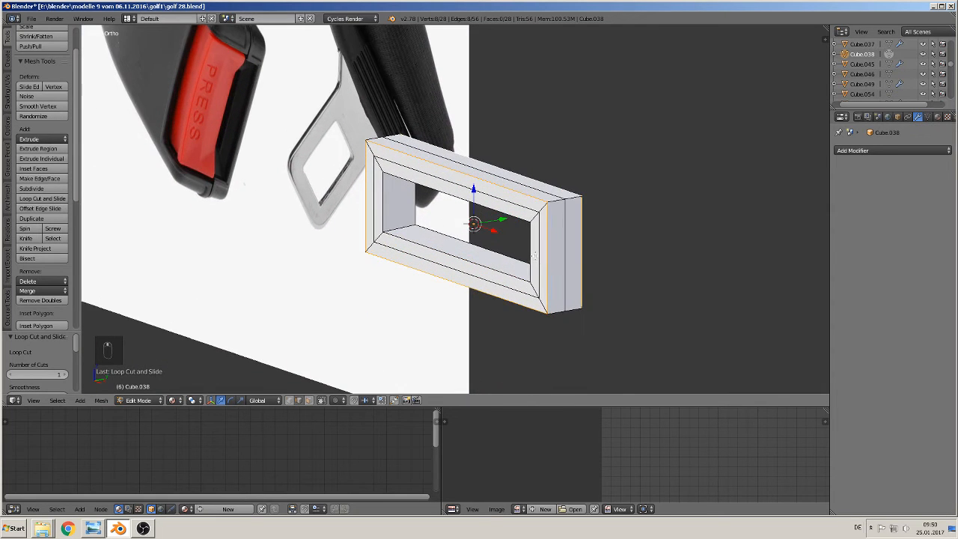
middle_click_drag(543, 265, 560, 273, "shift")
key("ctrl+b")
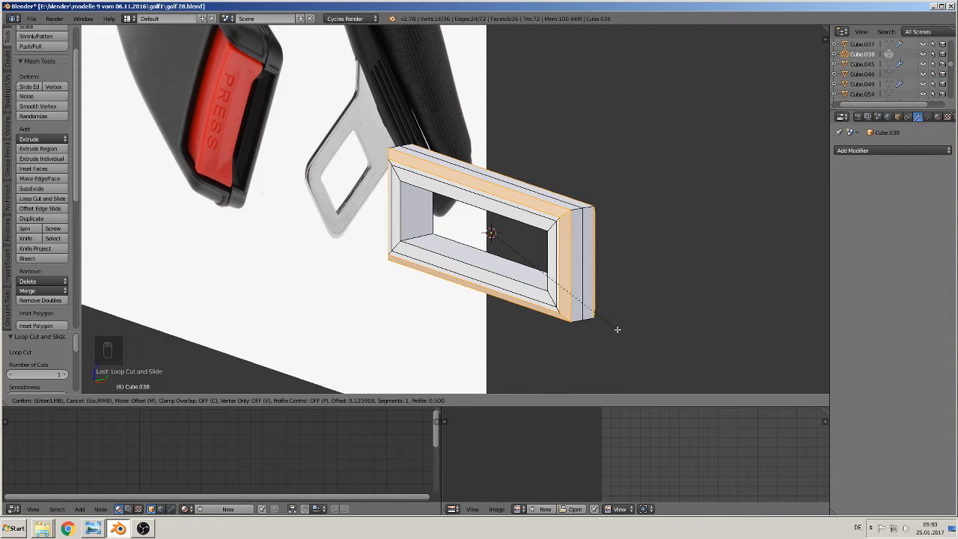
left_click(617, 330)
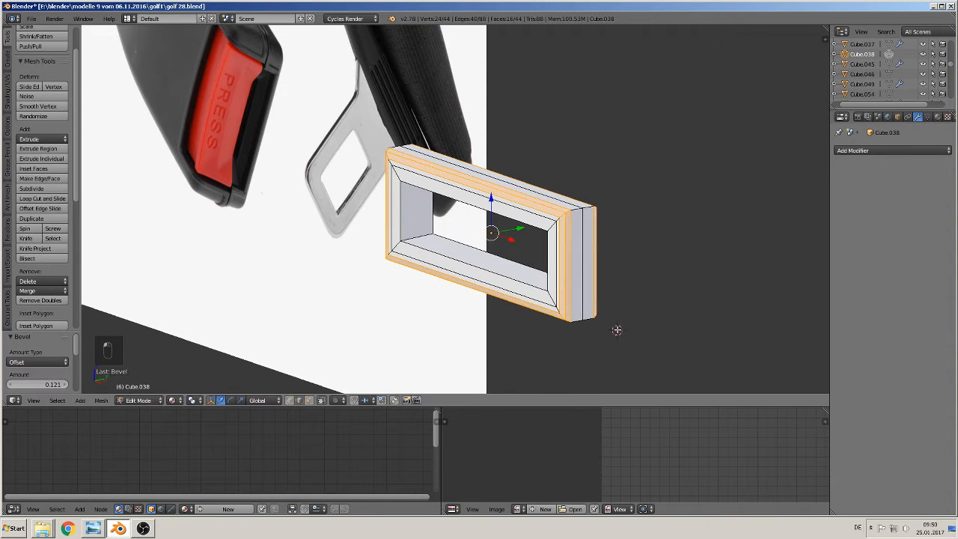
Bevel the front and back edge loops around the opening by about 0.107 with two segments.
right_click(548, 260, "alt")
right_click(538, 299, "alt+shift")
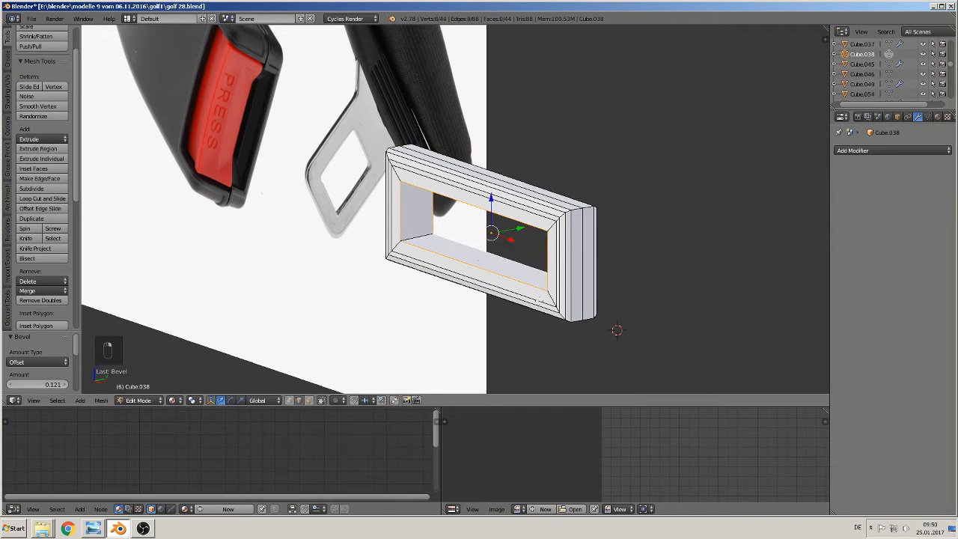
key("ctrl+b")
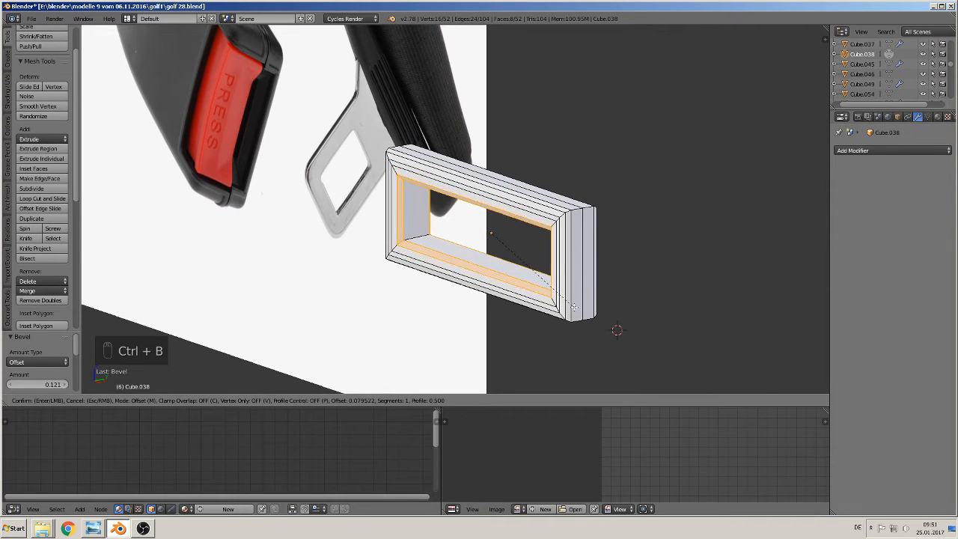
scroll(576, 306, "up", 1)
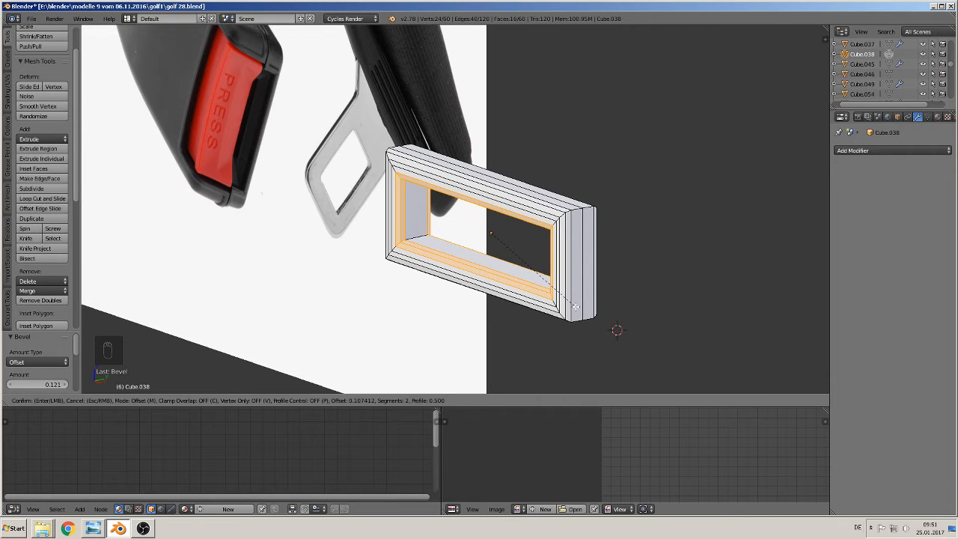
left_click(576, 306)
Bevel the frame's upper-right corner edge loop by about 0.145 with three segments.
key("KP_5")
right_click(626, 218)
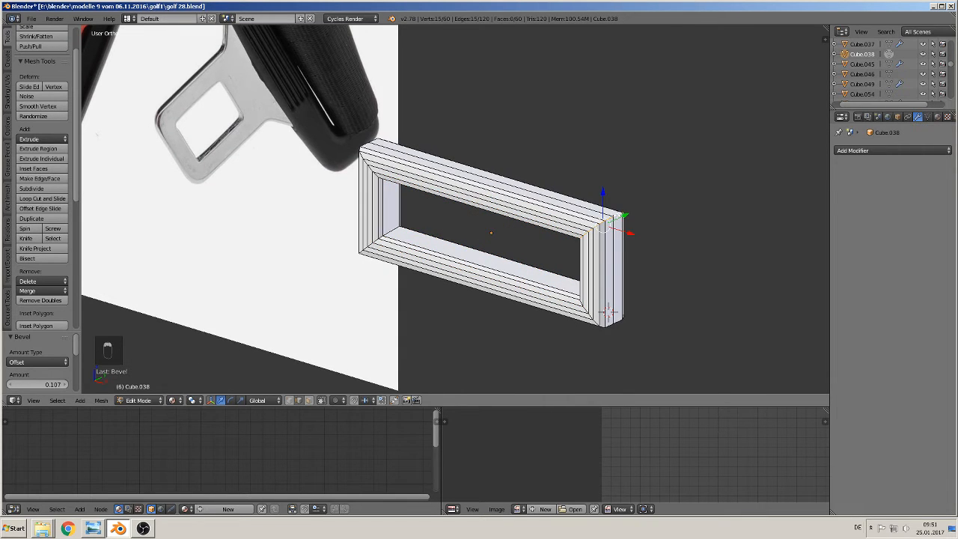
middle_click_drag(627, 245, 653, 227)
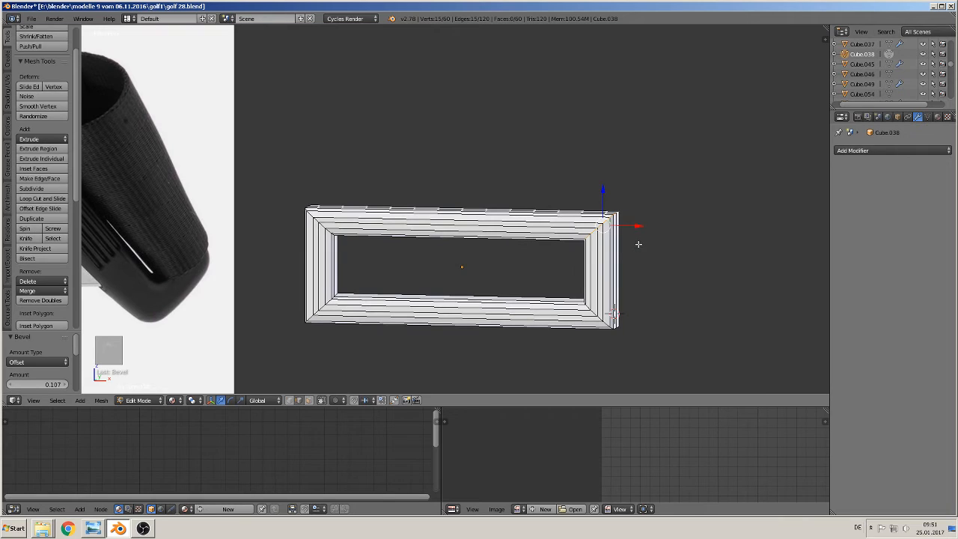
key("ctrl+b")
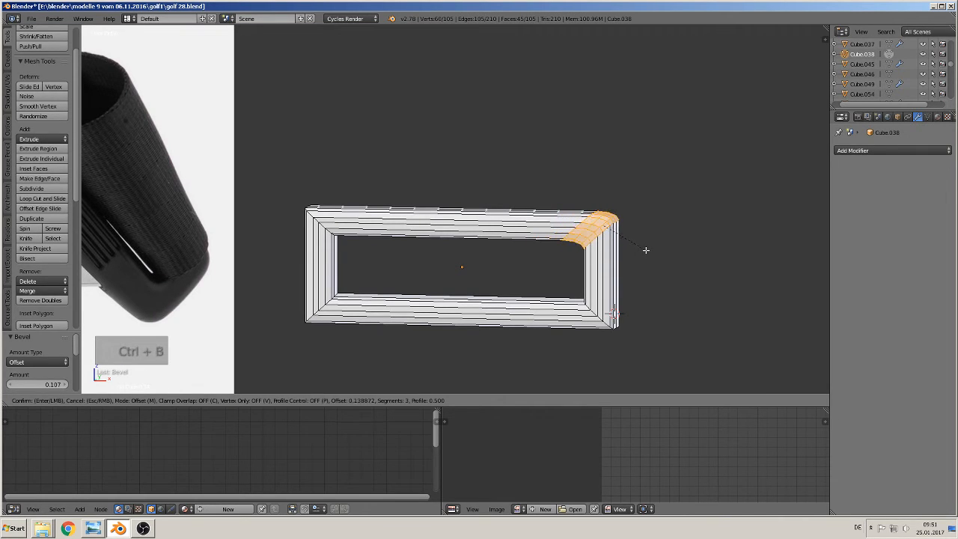
scroll(649, 253, "up", 1)
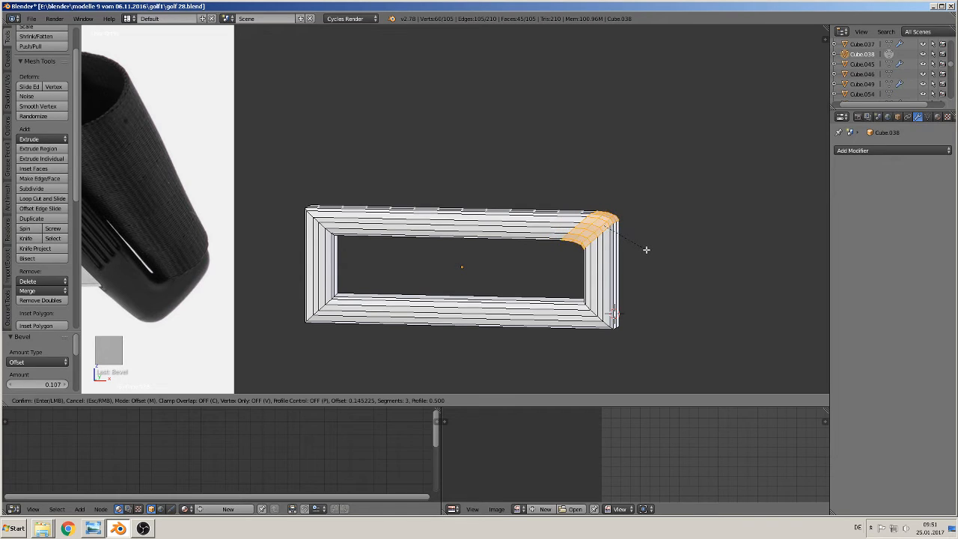
left_click(646, 249)
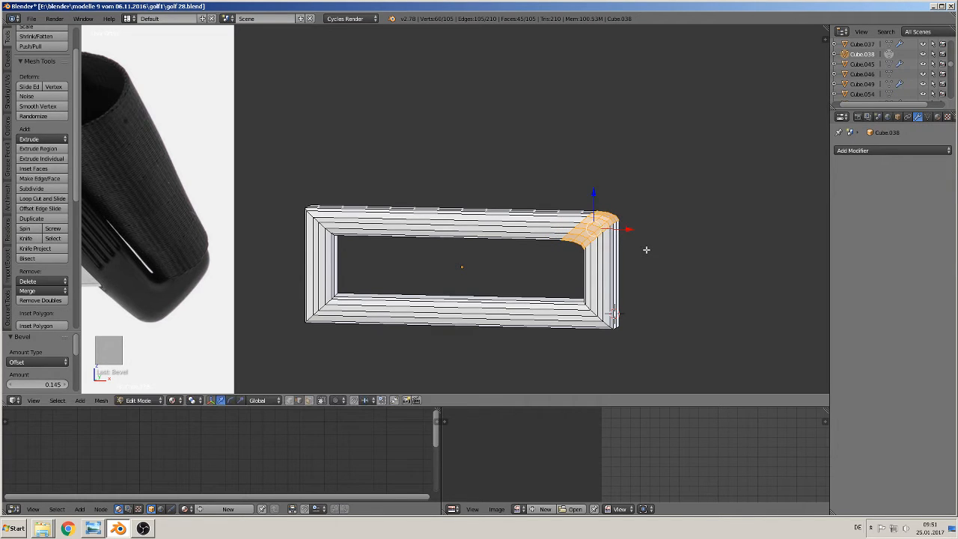
Bevel the frame's upper-left corner edge loop by about 0.146 with three segments.
right_click(335, 240, "alt")
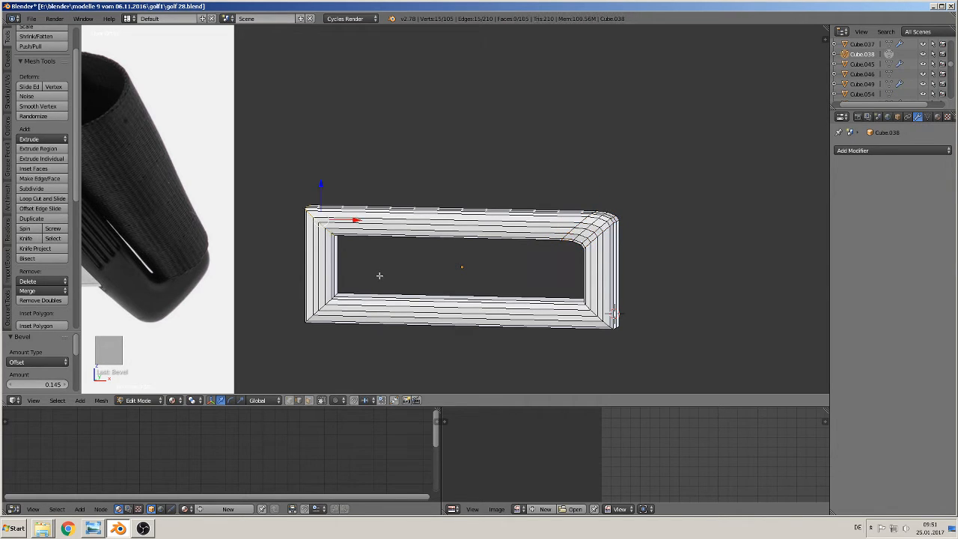
key("ctrl+b")
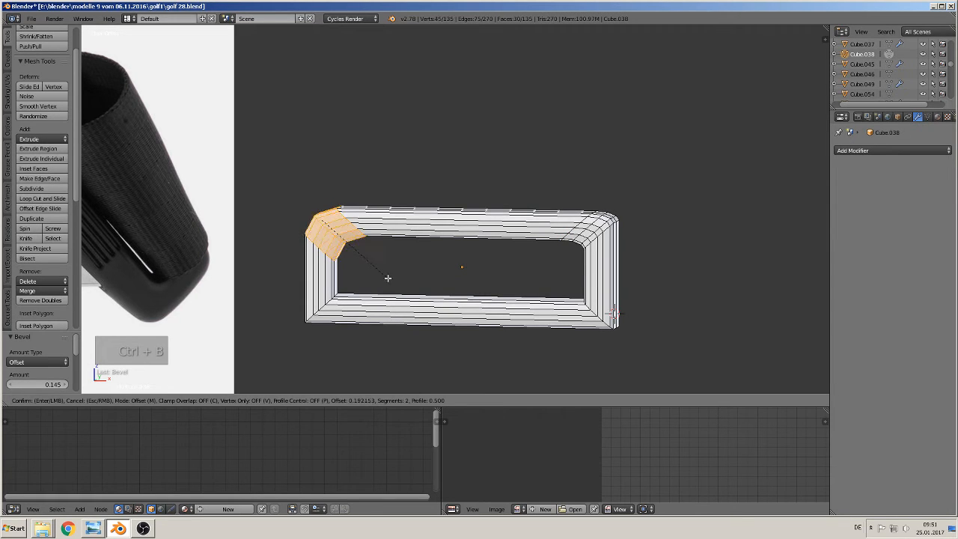
scroll(388, 278, "up", 1)
scroll(388, 278, "up", 1)
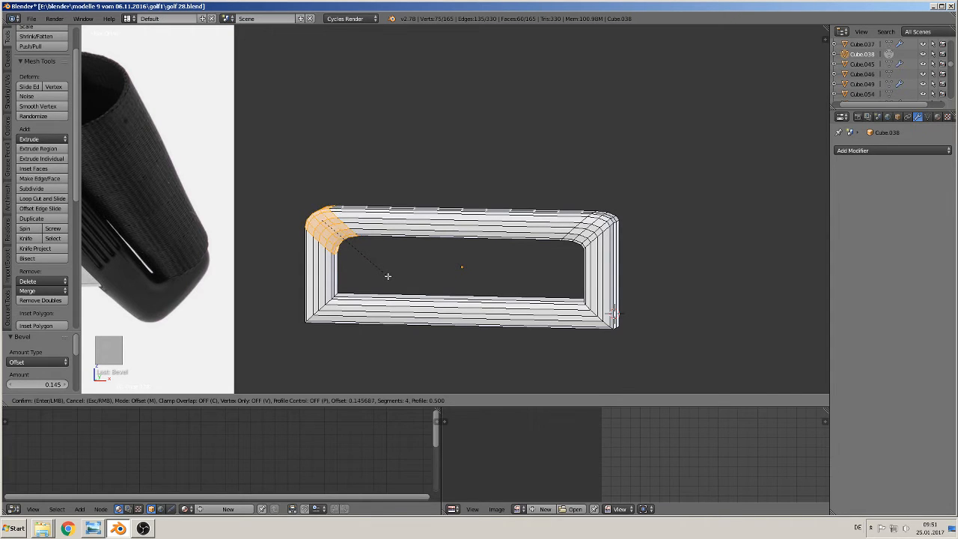
scroll(388, 276, "down", 1)
left_click(388, 276)
Bevel the frame's lower-left corner edge loop by about 0.262 with four segments.
right_click(322, 311, "alt")
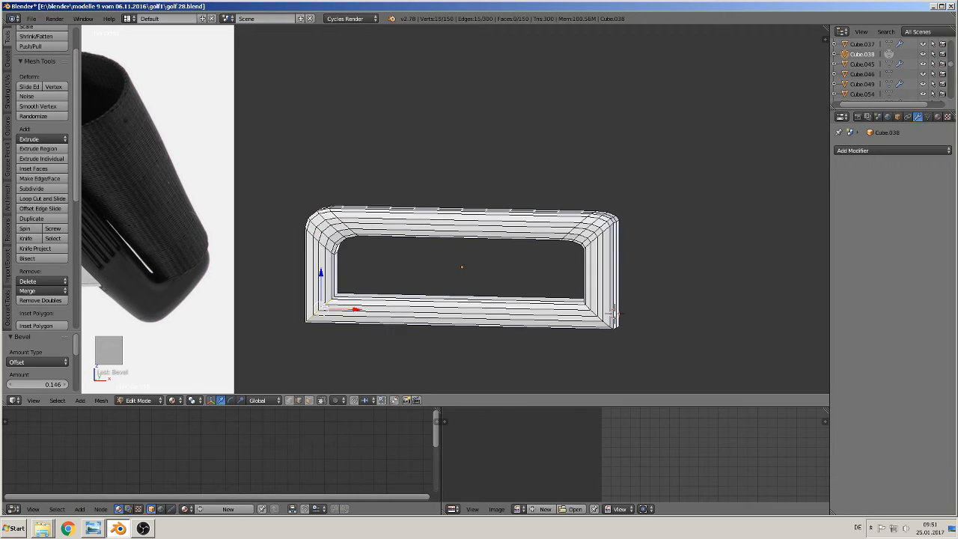
key("ctrl+b")
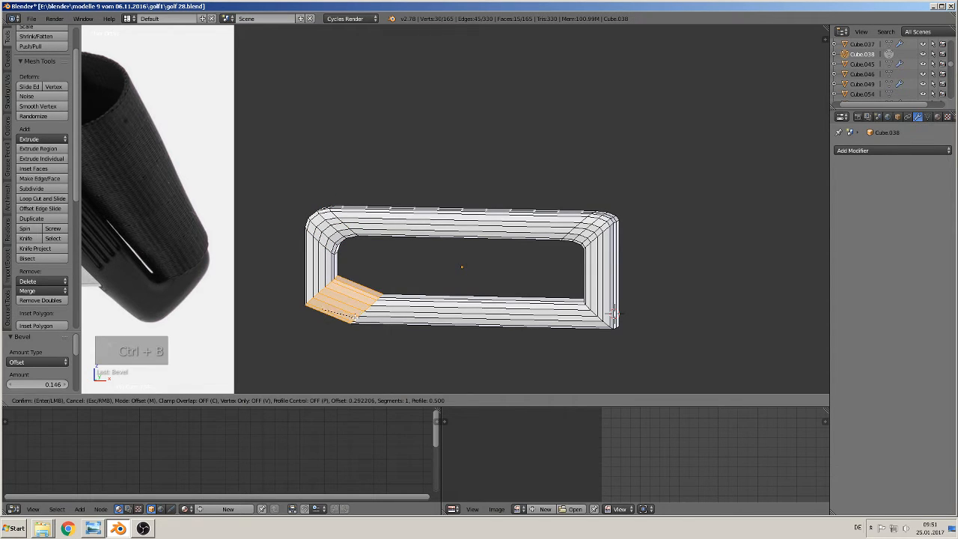
scroll(354, 317, "up", 1)
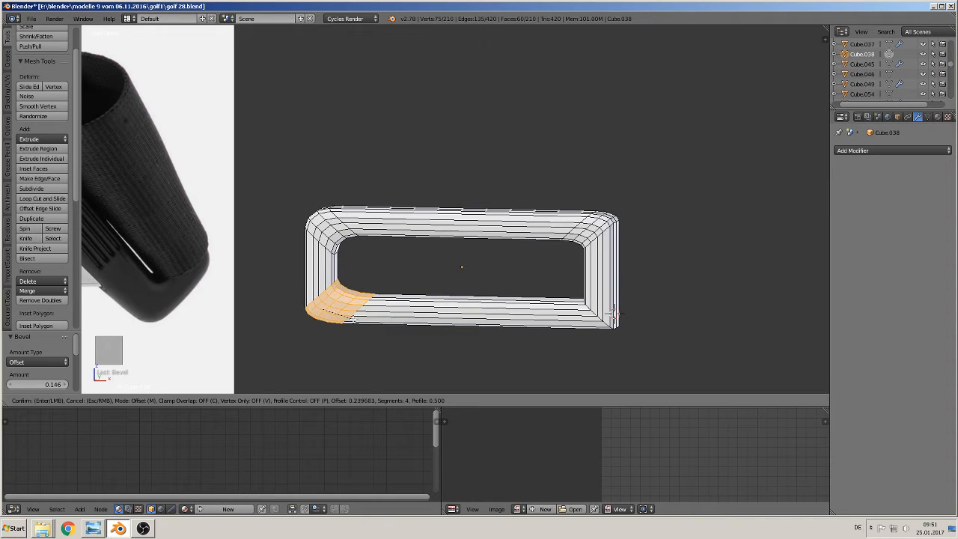
left_click(354, 319)
Bevel the frame's lower-right corner edge loop by about 0.195 with four segments and check the rounded frame in Object Mode.
right_click(608, 321, "alt")
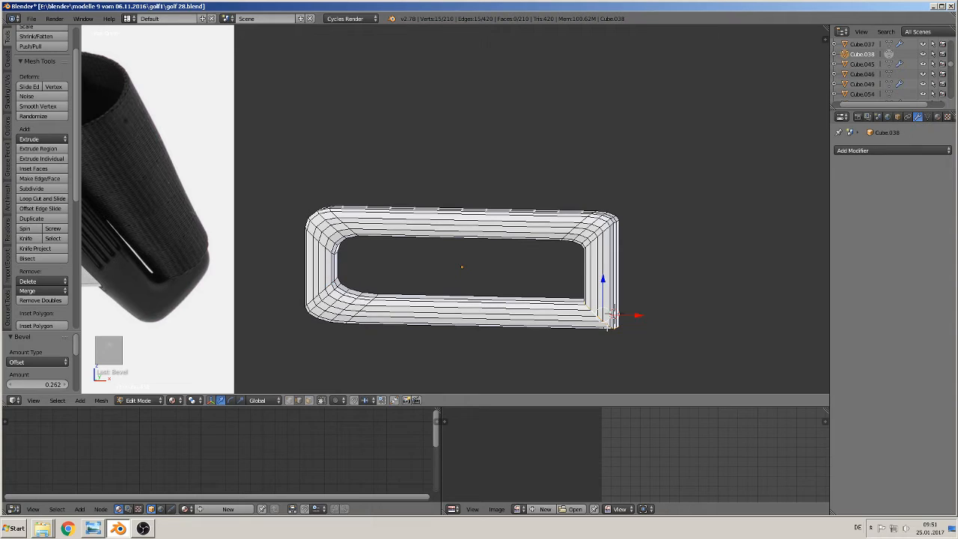
key("ctrl+b")
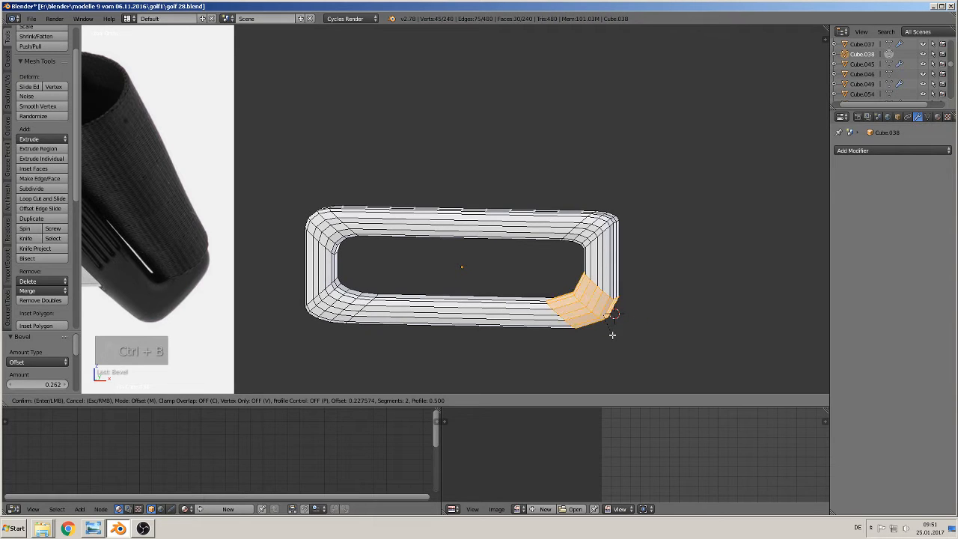
scroll(612, 335, "up", 2)
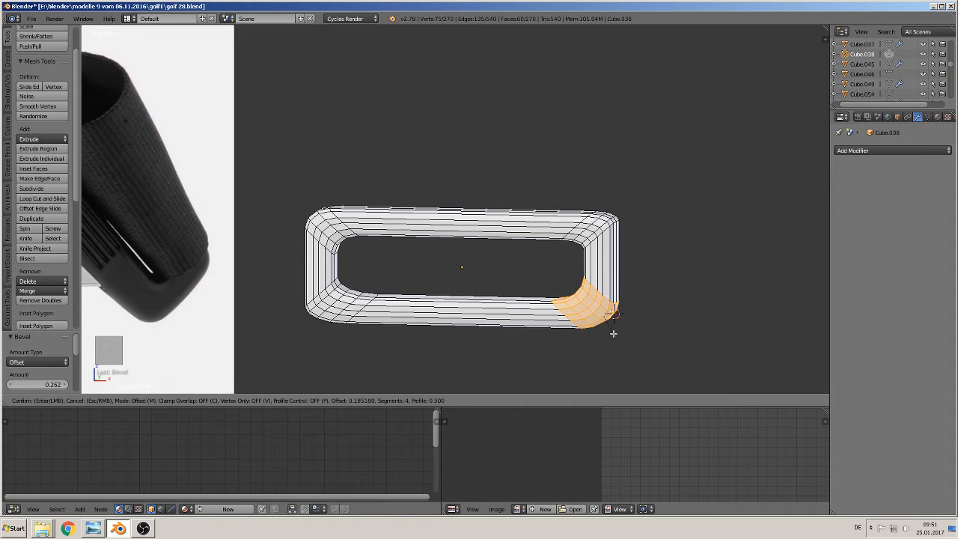
left_click(613, 334)
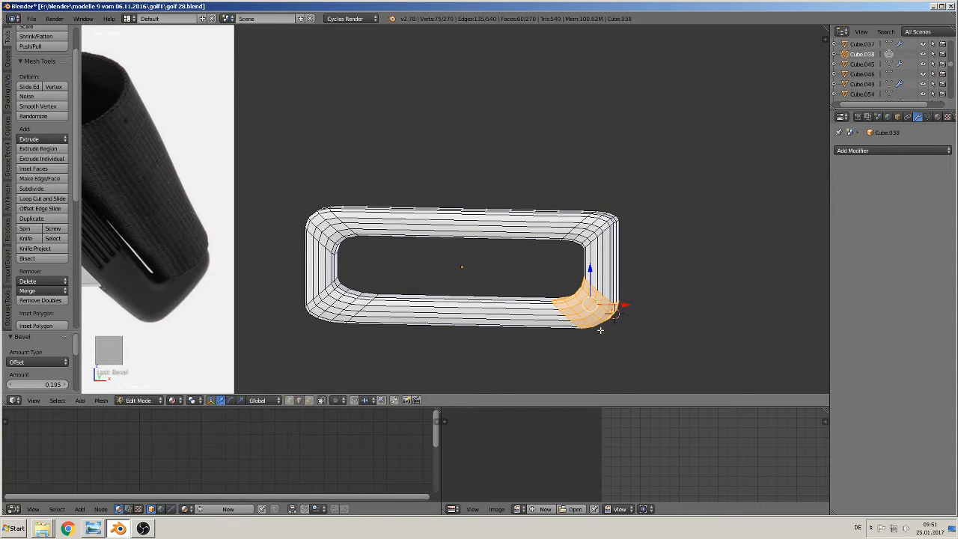
key("Tab")
scroll(543, 305, "down", 3)
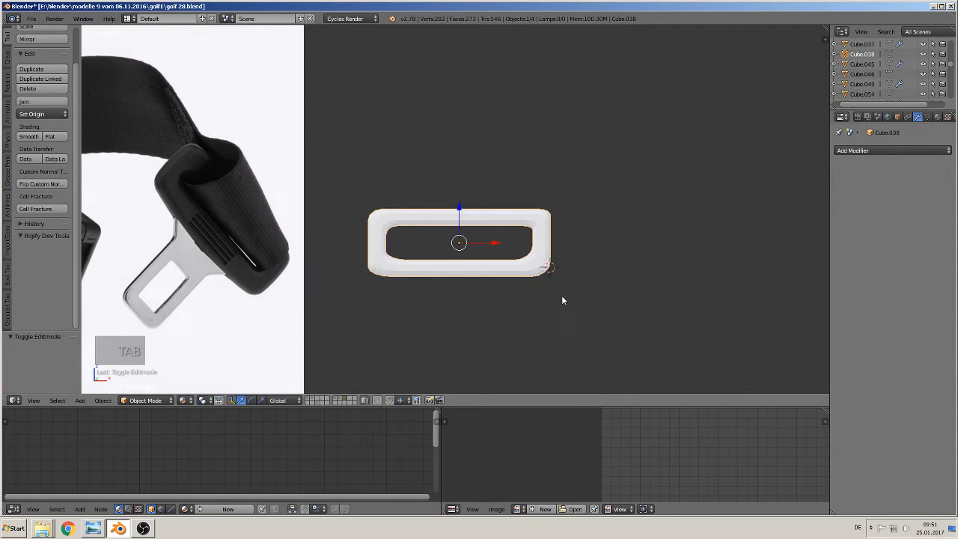
scroll(557, 302, "up", 2)
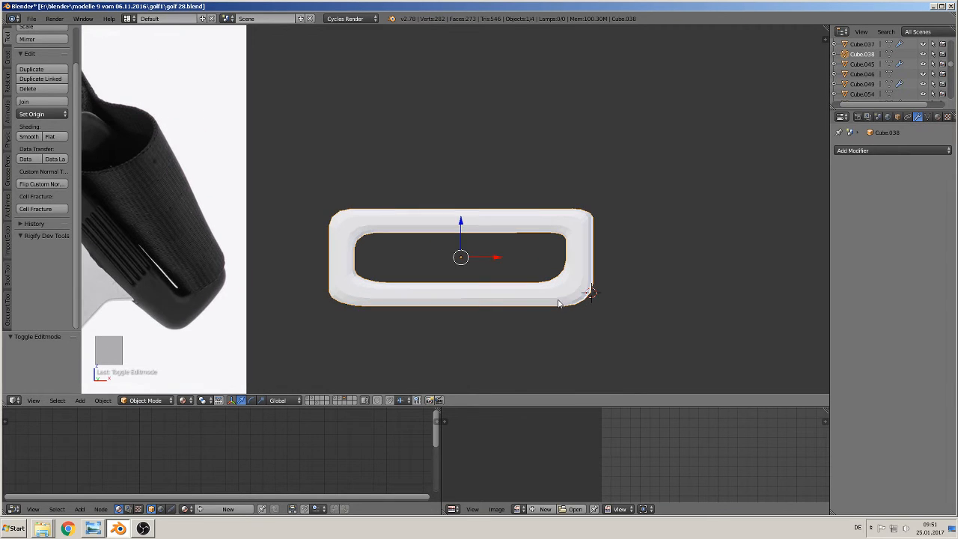
key("Tab")
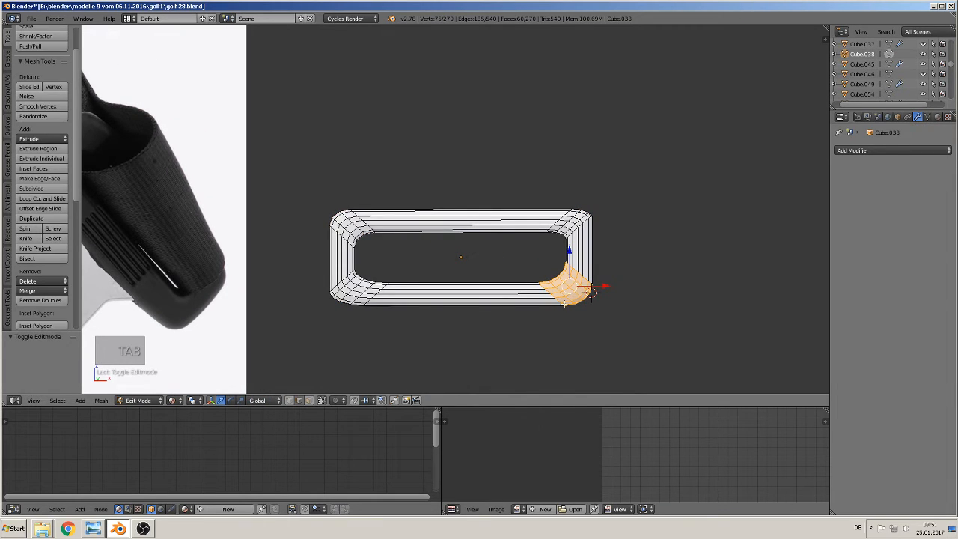
key("Tab")
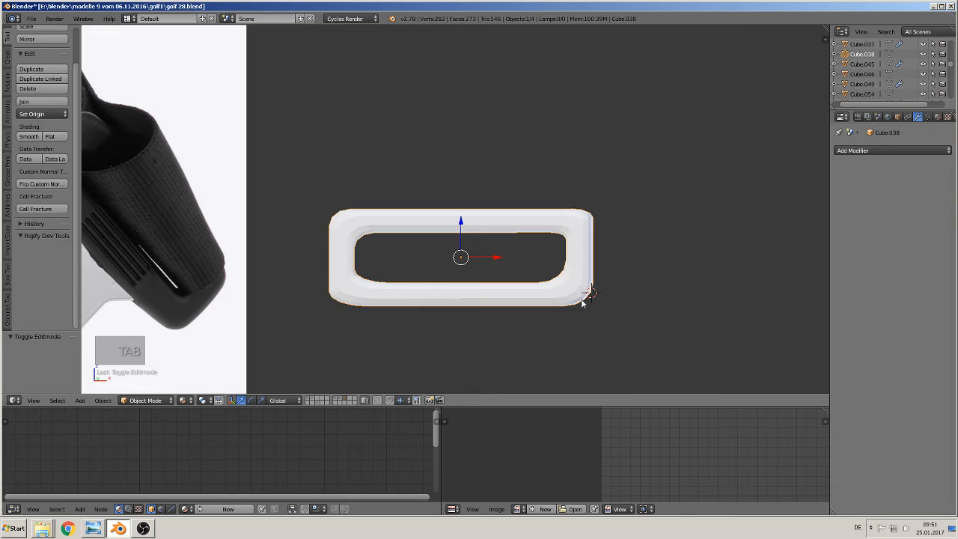
Reenter Edit Mode and insert a centred loop cut across each short side of the frame.
key("Tab")
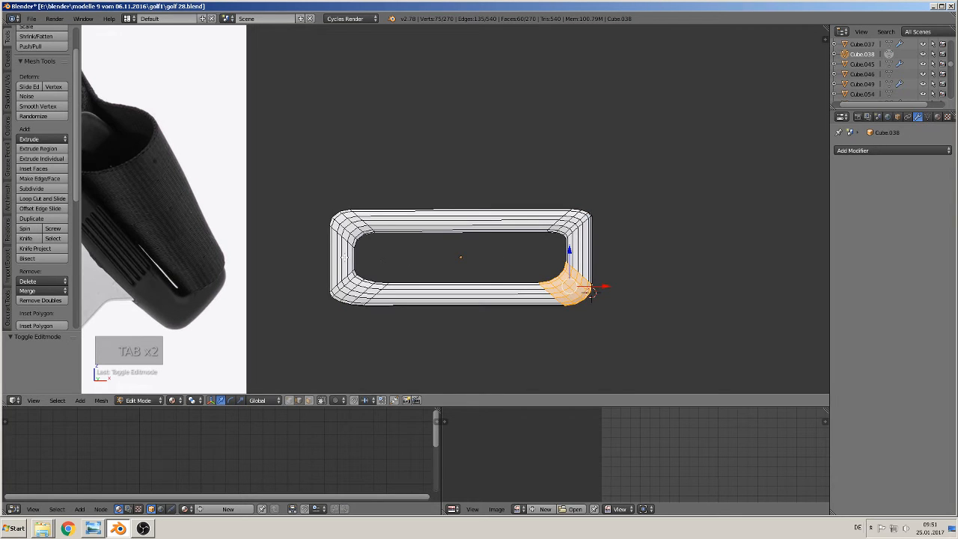
key("ctrl+r")
left_click(345, 258)
left_click(345, 258)
key("ctrl+r")
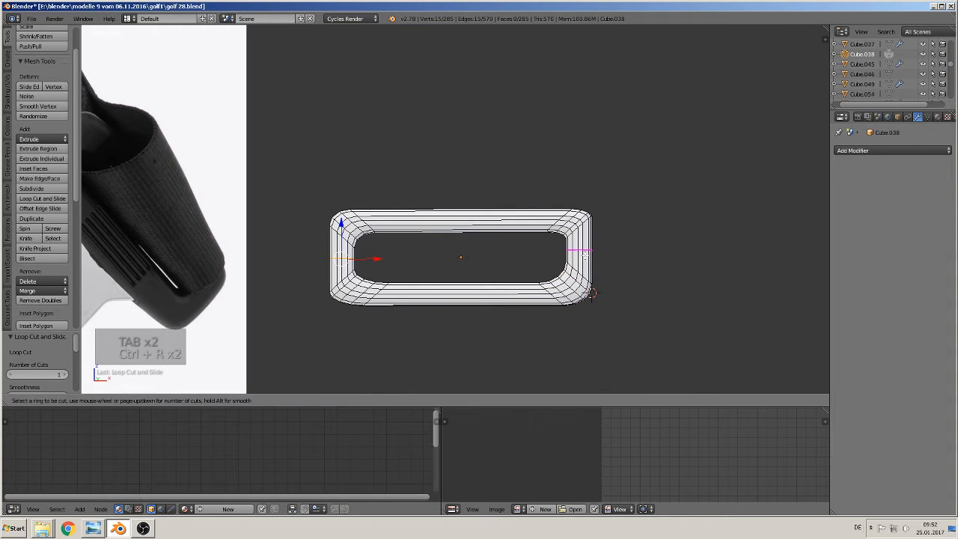
left_click(584, 253)
left_click(584, 253)
Insert a centred loop cut across the frame's upper bar and another across its lower bar.
key("ctrl+r")
left_click(456, 218)
left_click(456, 218)
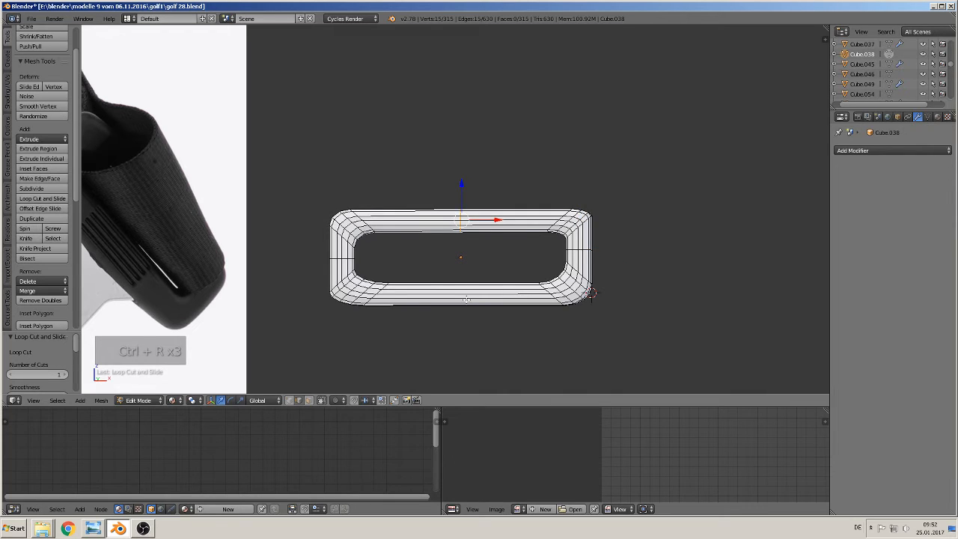
key("ctrl+r")
left_click(464, 294)
left_click(464, 294)
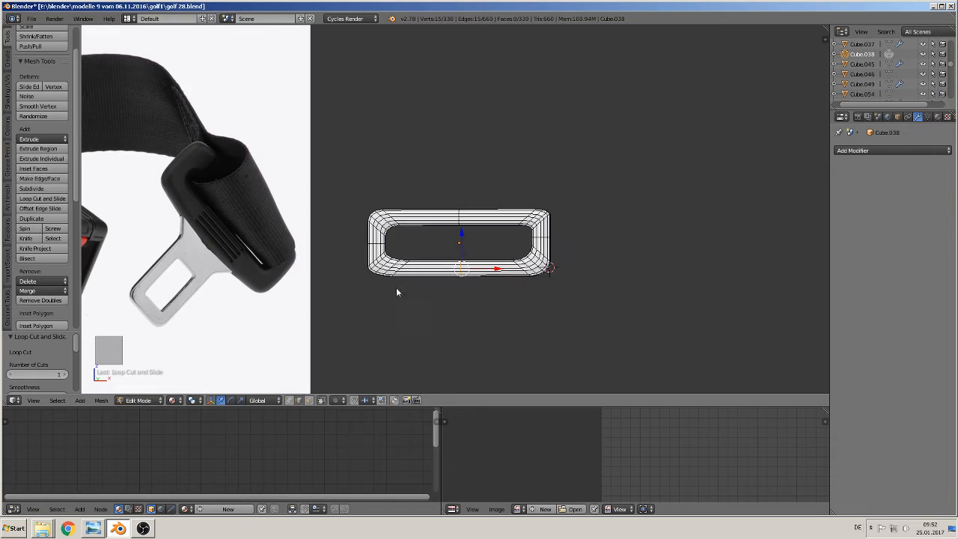
key("Tab")
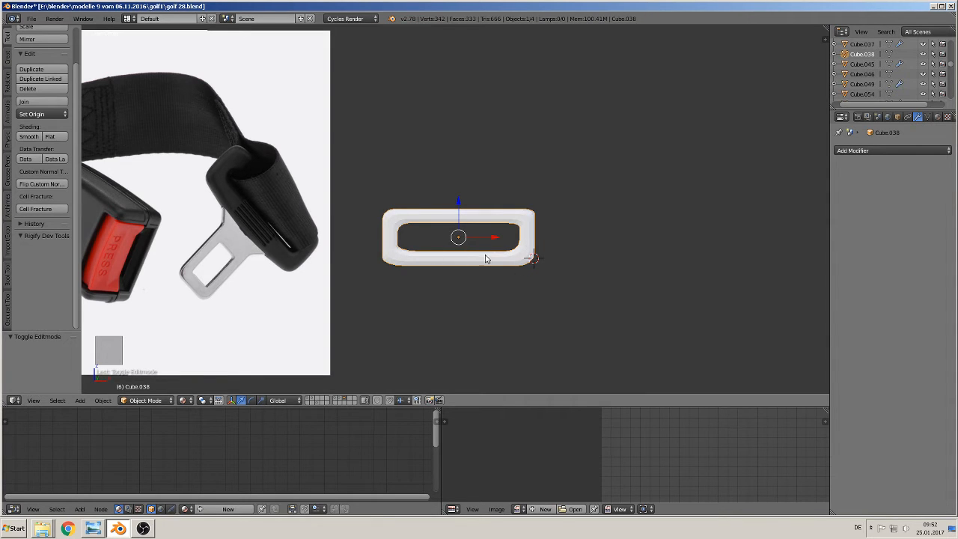
key("Tab")
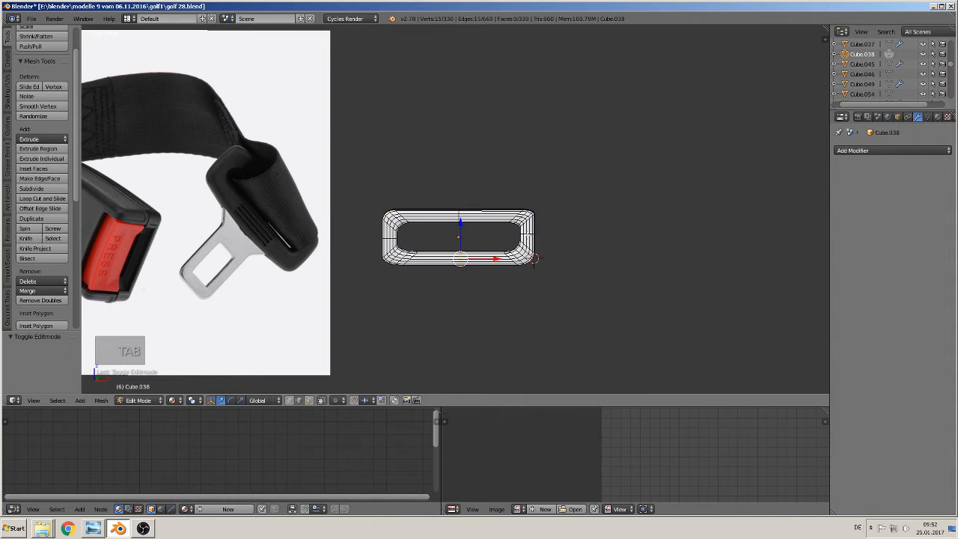
key("a")
key("a")
key("b")
left_click_drag(552, 228, 364, 192)
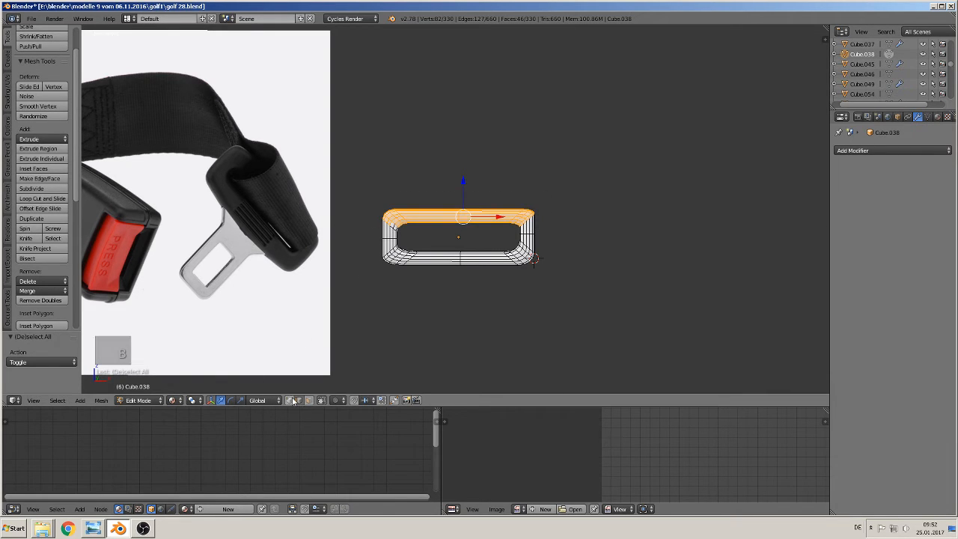
key("a")
key("v")
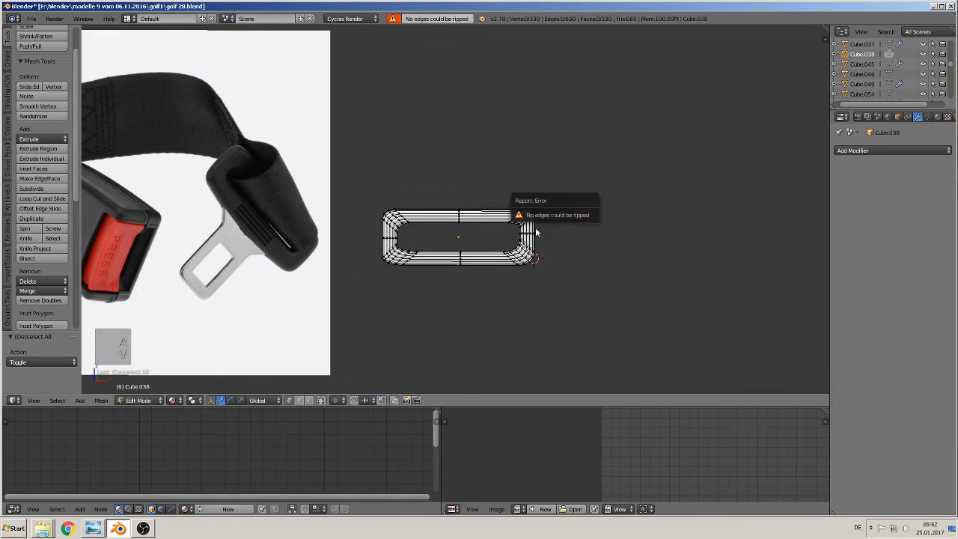
Delete the vertices of the frame's upper half, above the loop cuts across its short sides.
key("b")
left_click_drag(561, 230, 333, 180)
key("x")
left_click(323, 136)
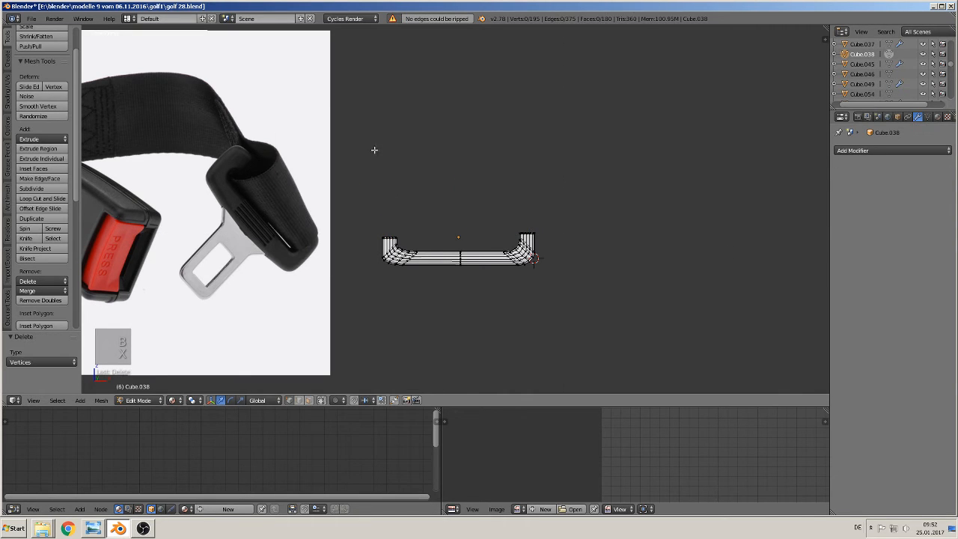
Add a Mirror modifier to the remaining half of the frame in Object Mode and mirror it along Z only.
key("Tab")
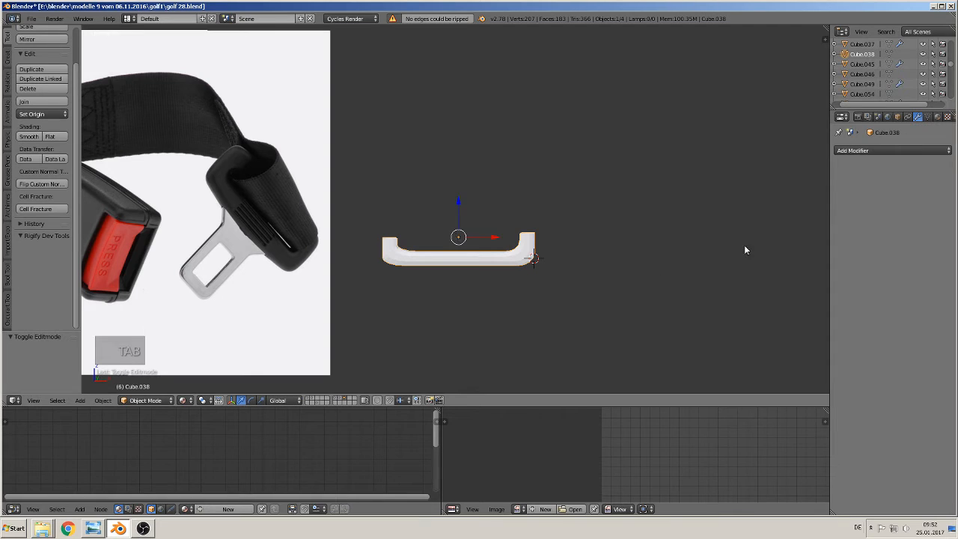
left_click(883, 151)
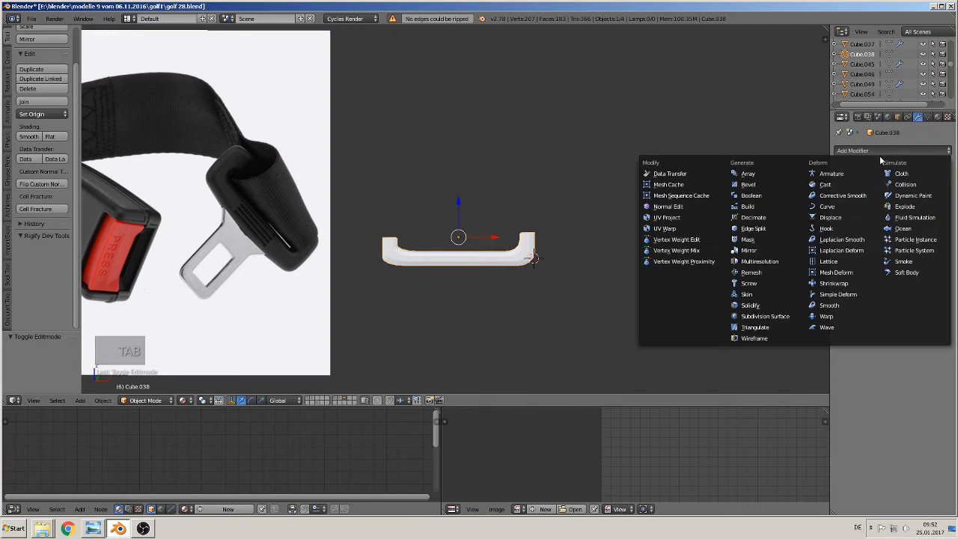
left_click(774, 251)
left_click(841, 209)
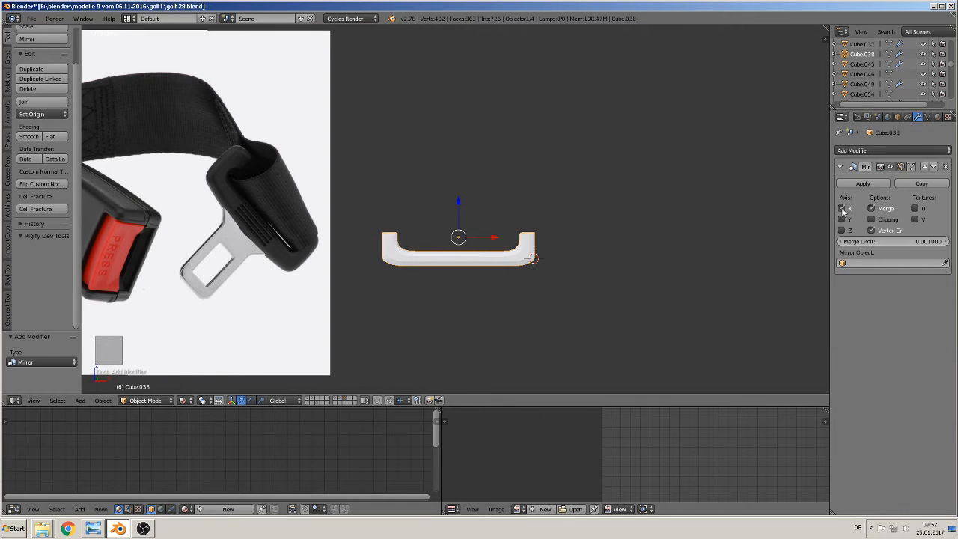
left_click(842, 220)
left_click(841, 219)
left_click(842, 230)
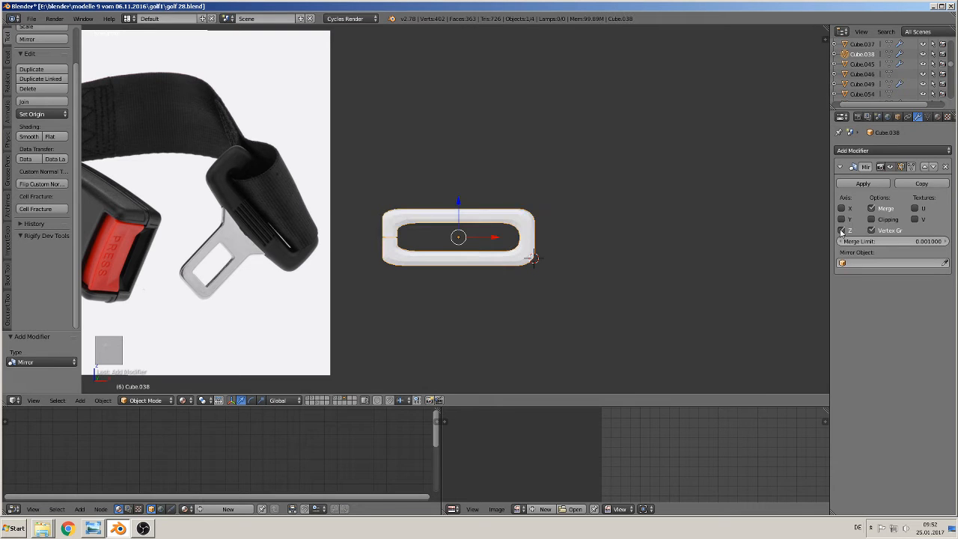
Enable clipping on the Mirror modifier and move the half frame's whole mesh slightly up along Z to close the seam.
scroll(631, 329, "up", 2)
key("a")
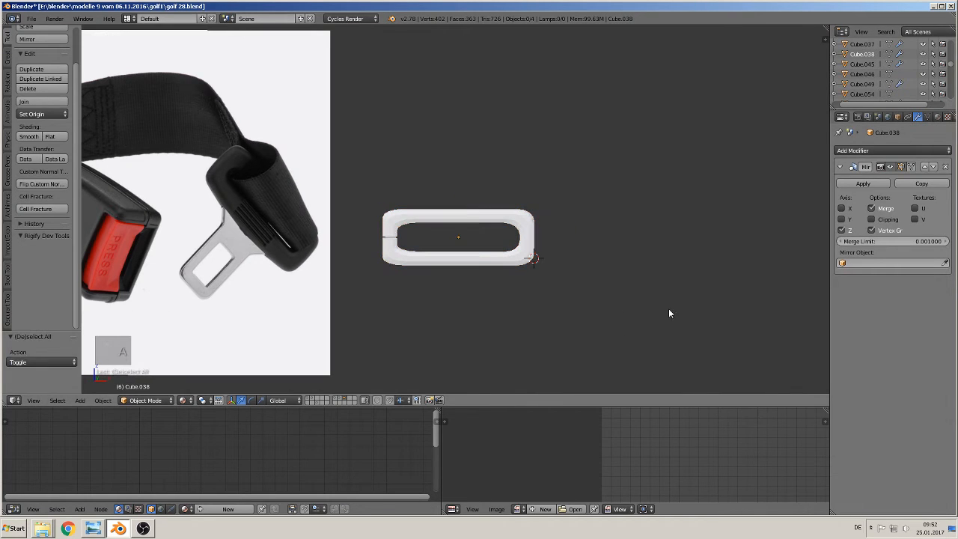
key("Tab")
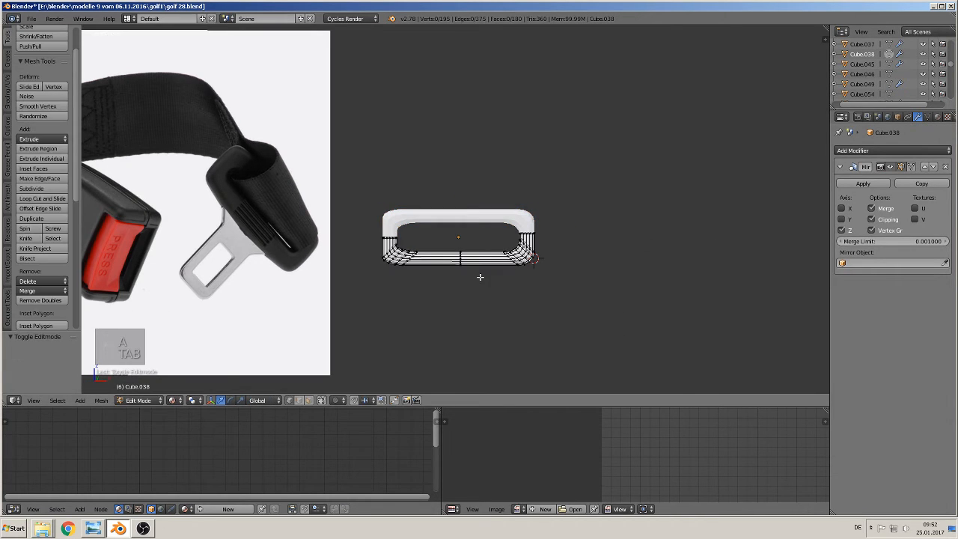
key("a")
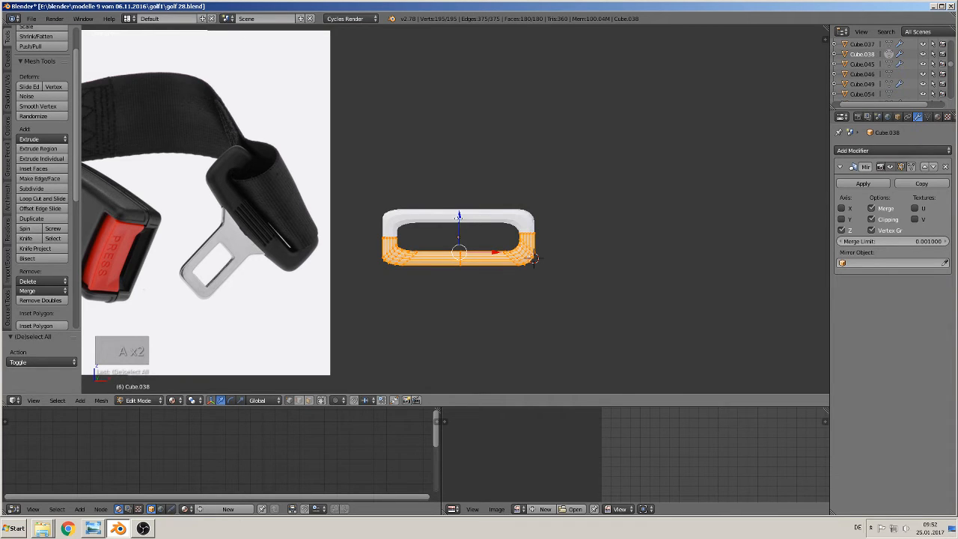
left_click_drag(459, 217, 459, 218)
key("Tab")
key("Tab")
key("Tab")
scroll(488, 257, "up", 1)
middle_click_drag(545, 272, 629, 262, "shift")
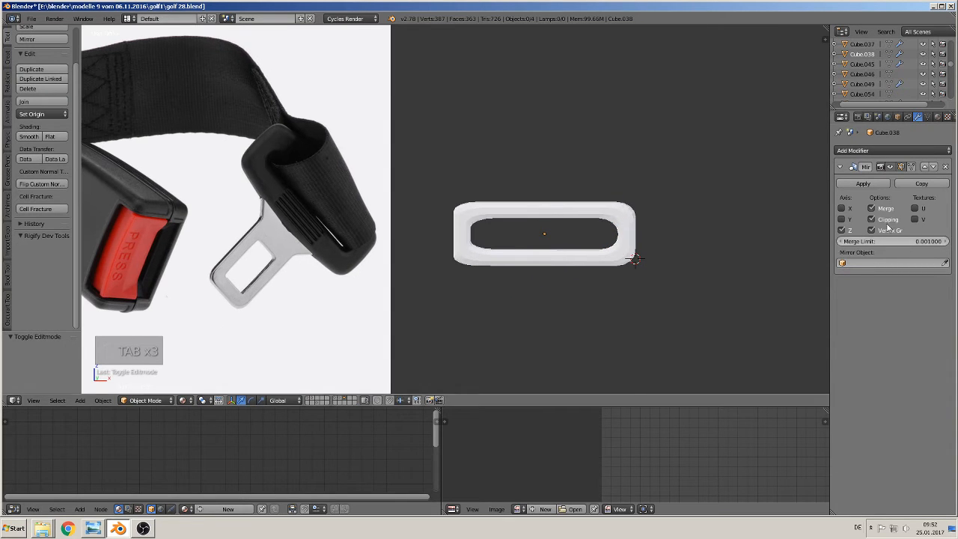
Apply the frame's Mirror modifier and set the frame to smooth shading.
left_click(872, 186)
scroll(594, 252, "up", 1)
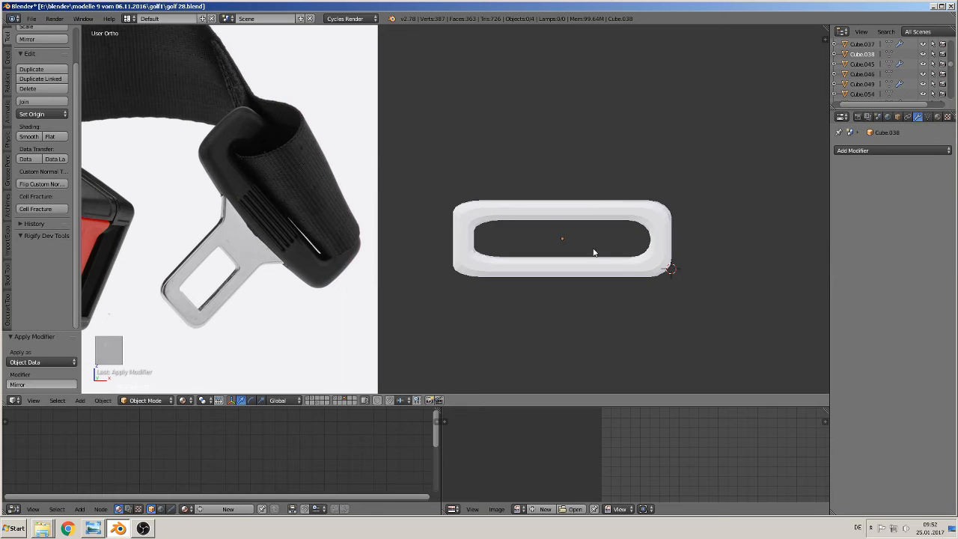
right_click(559, 220)
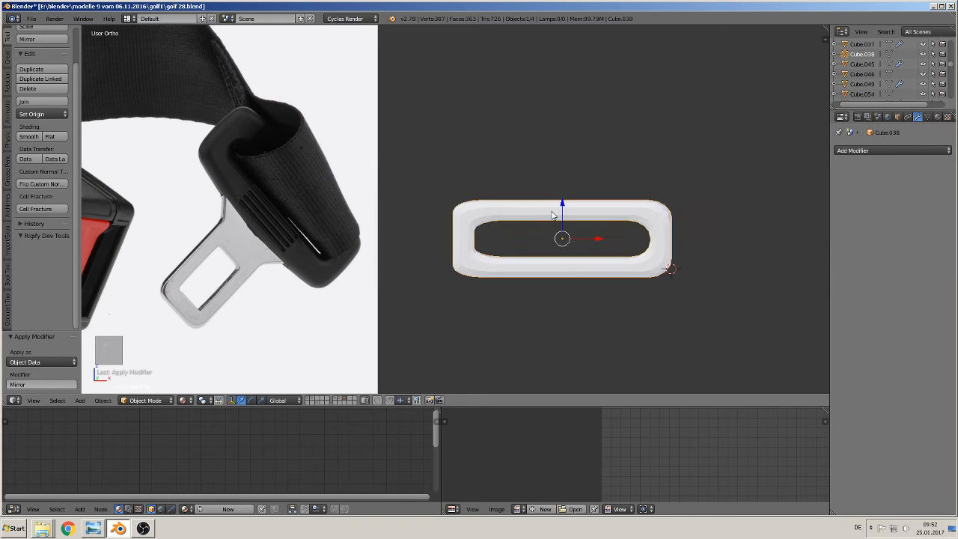
left_click(30, 137)
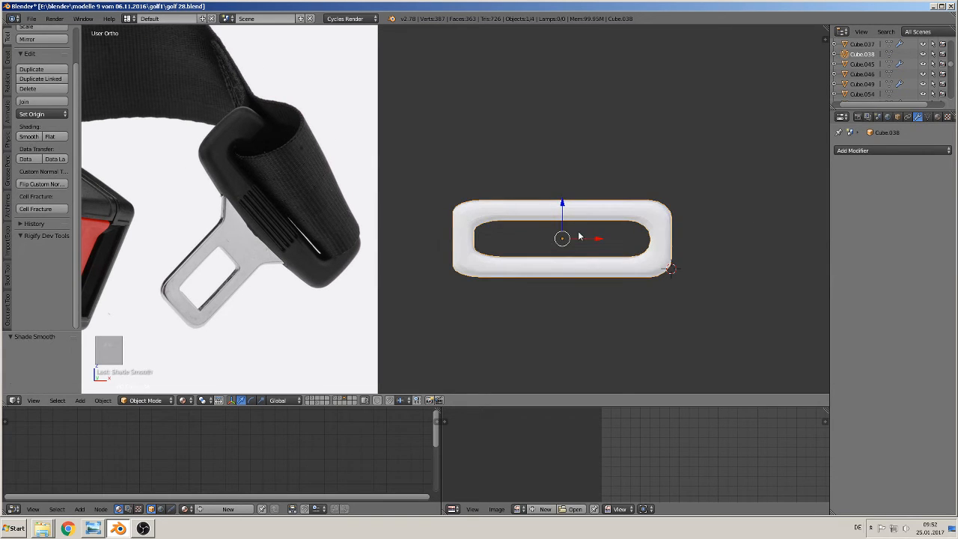
Add a Subdivision Surface modifier to the frame and return to Object Mode.
key("Tab")
middle_click_drag(695, 244, 753, 233)
left_click(851, 150)
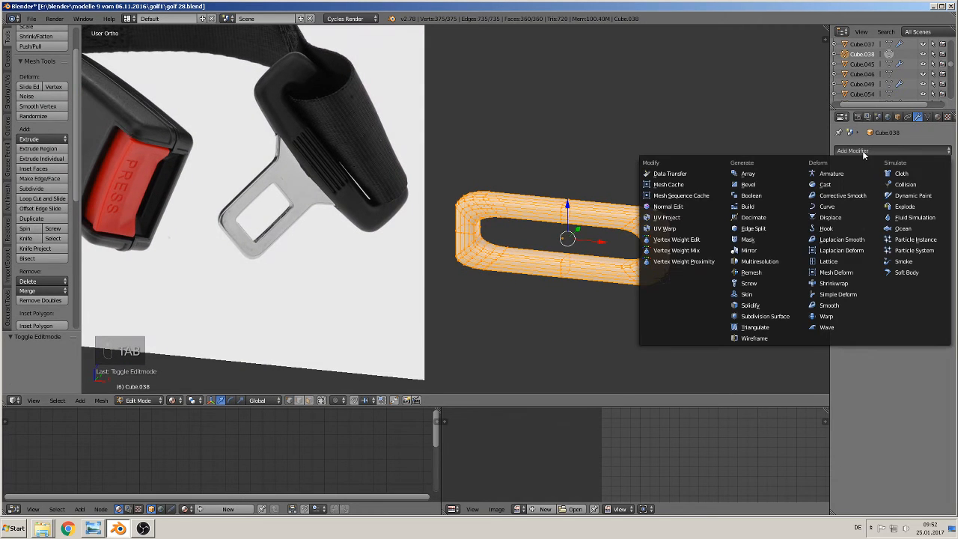
left_click(780, 316)
key("Tab")
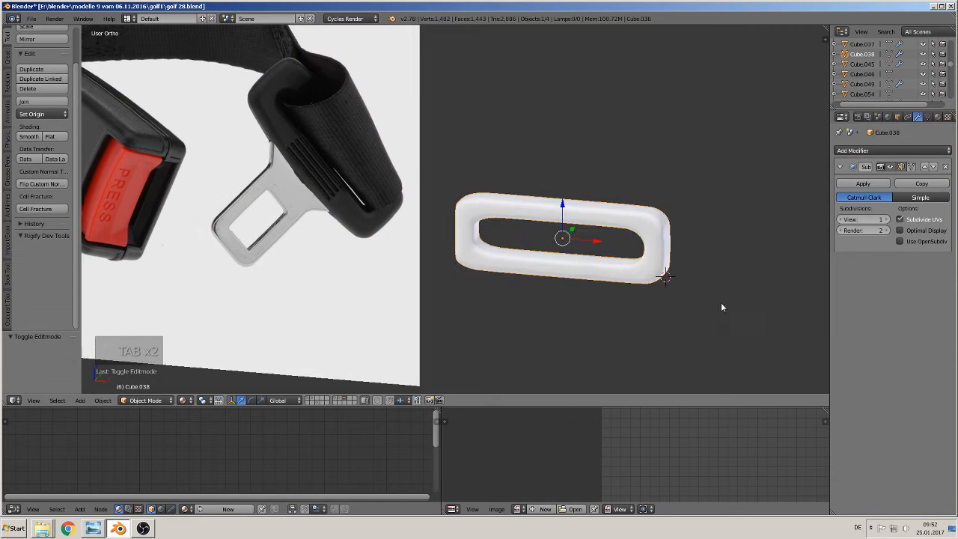
Switch to the front view and place the 3D cursor in the empty space below the frame.
key("KP_1")
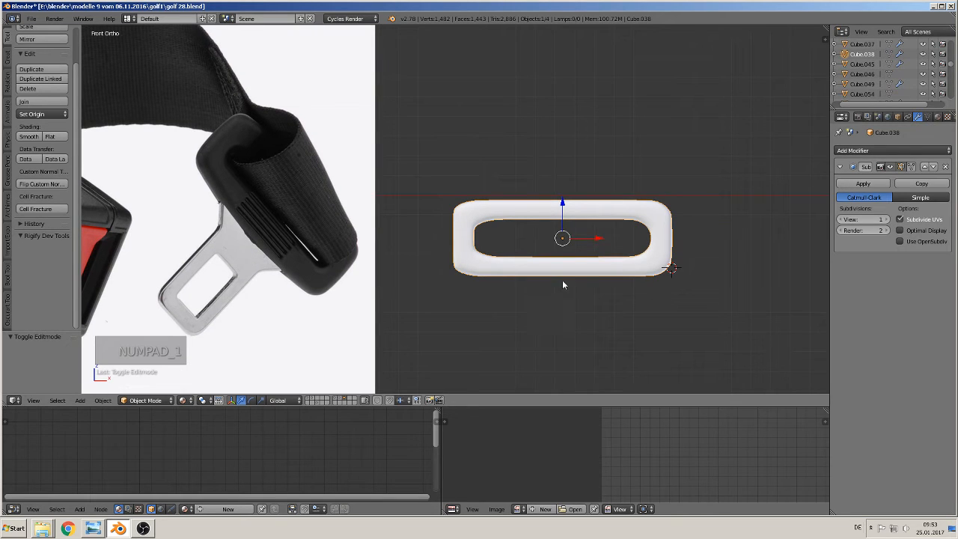
key("Tab")
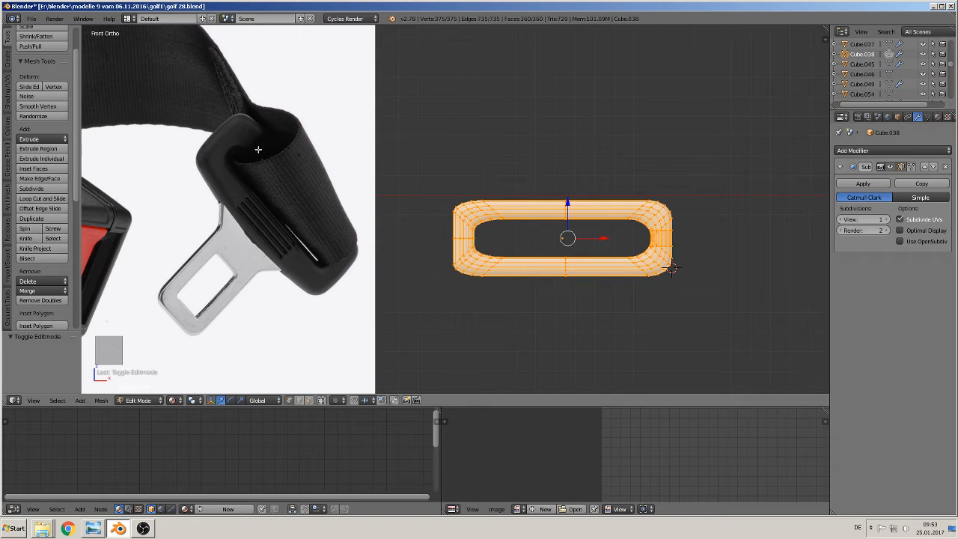
key("Tab")
middle_click_drag(300, 312, 476, 166, "shift")
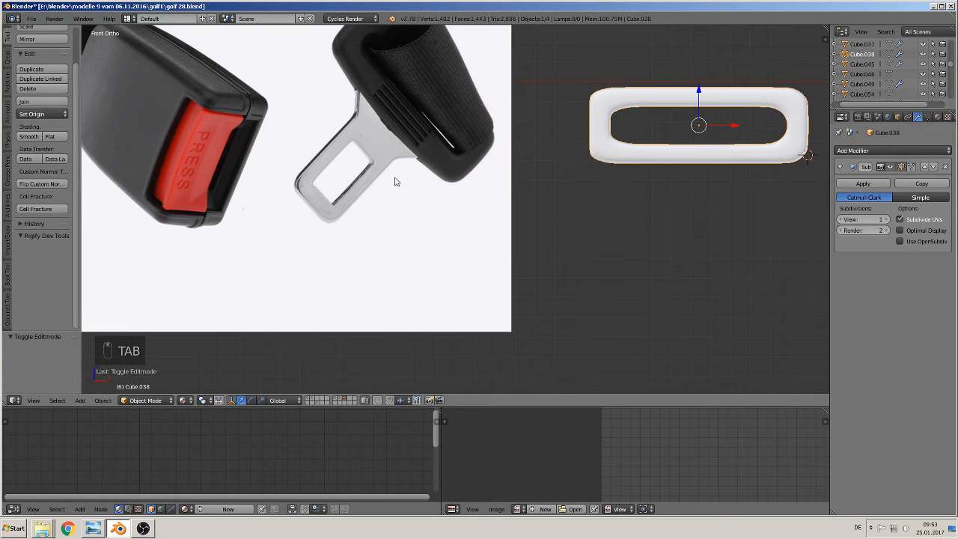
left_click(640, 243)
left_click(81, 400)
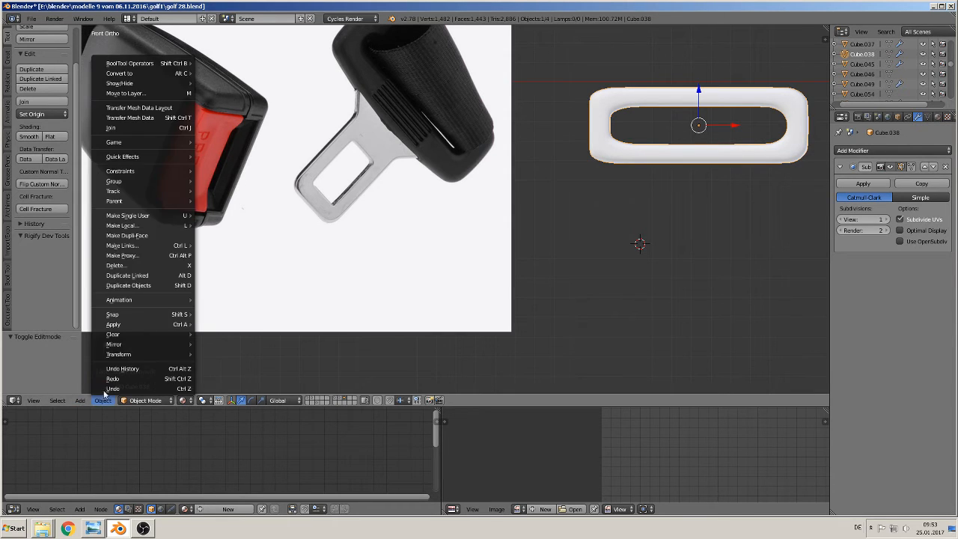
mouse_move(93, 389)
left_click(194, 161)
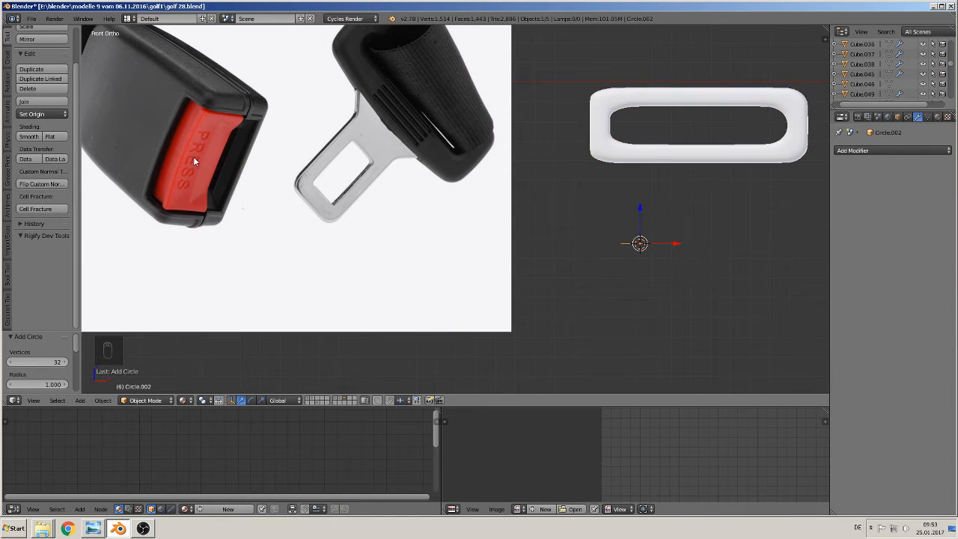
key("x")
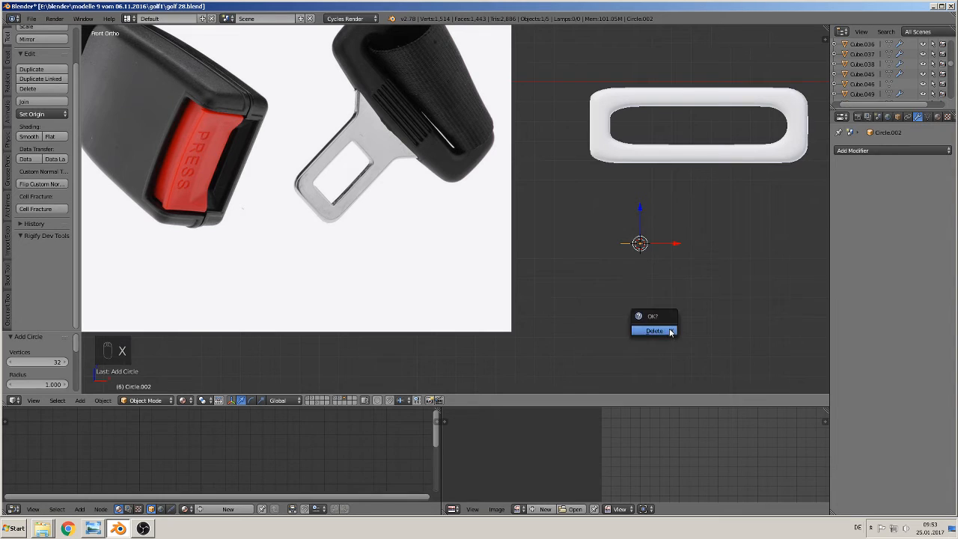
left_click(652, 327)
Add a cube at the 3D cursor and flatten it along Y to about 0.18 of its depth.
left_click(80, 401)
mouse_move(93, 388)
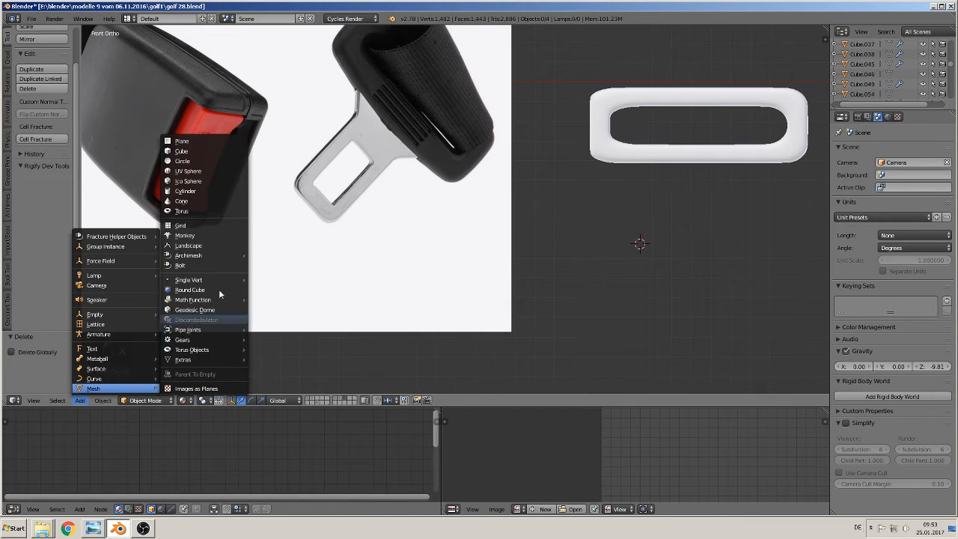
left_click(182, 152)
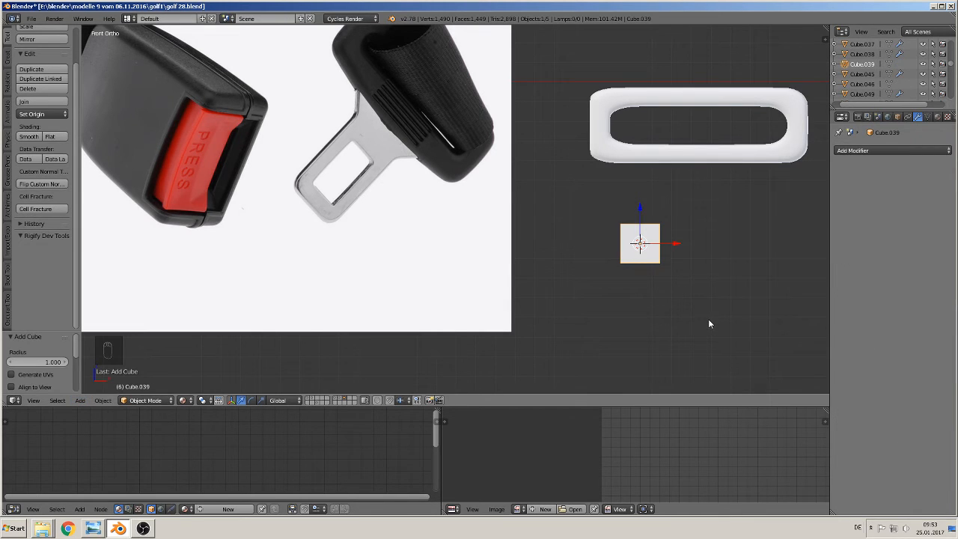
middle_click_drag(710, 318, 760, 327)
key("s")
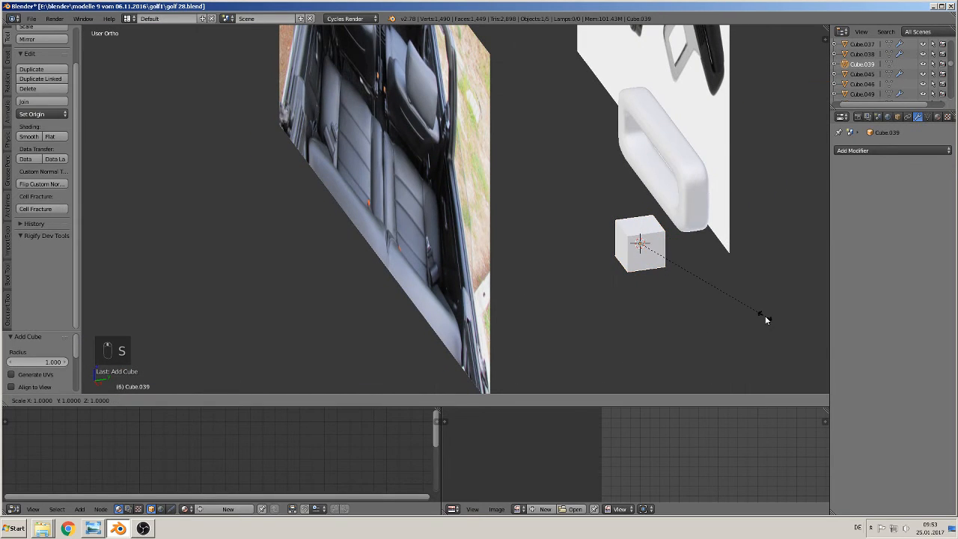
key("y")
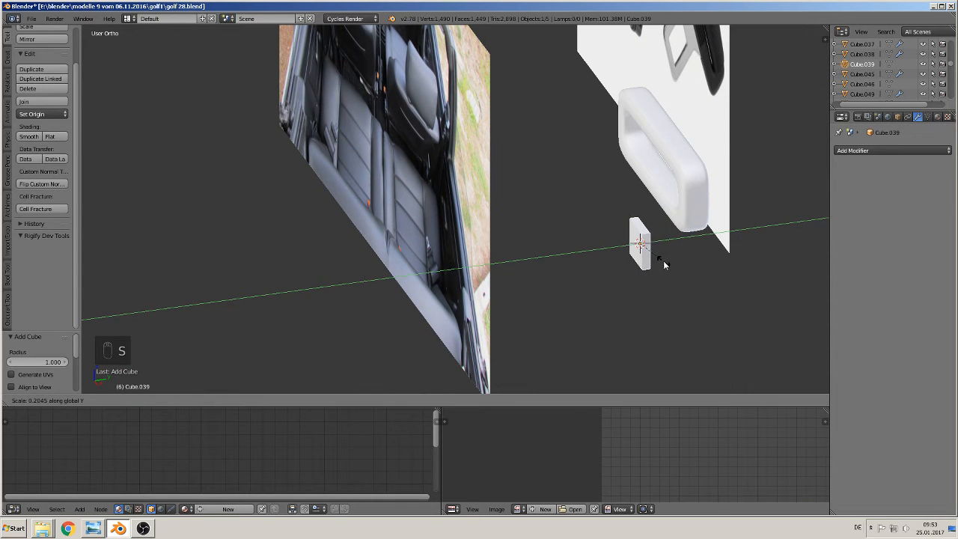
left_click(662, 262)
key("KP_1")
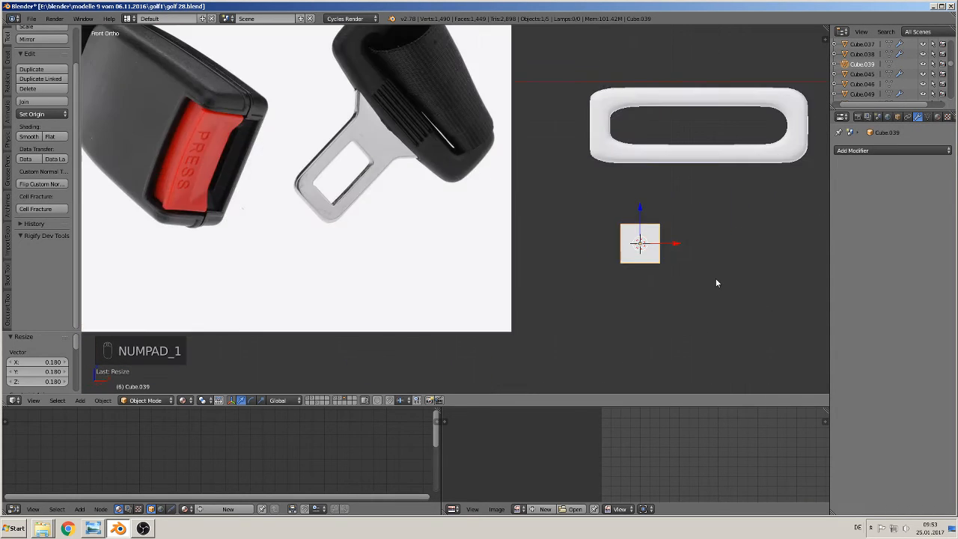
Stretch the flat plate about 1.57 times along Z and enlarge it about 1.58 times overall.
key("s")
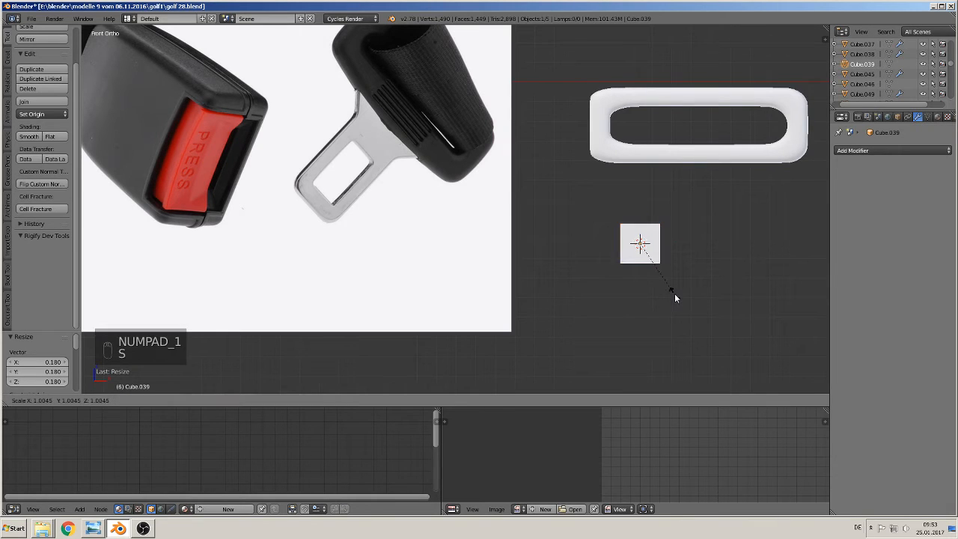
key("z")
left_click(683, 329)
key("s")
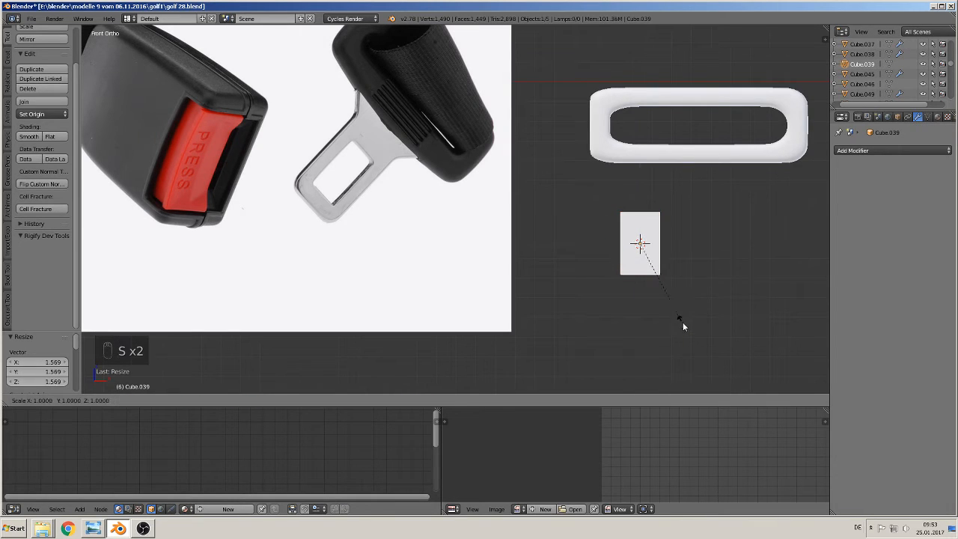
left_click(741, 335)
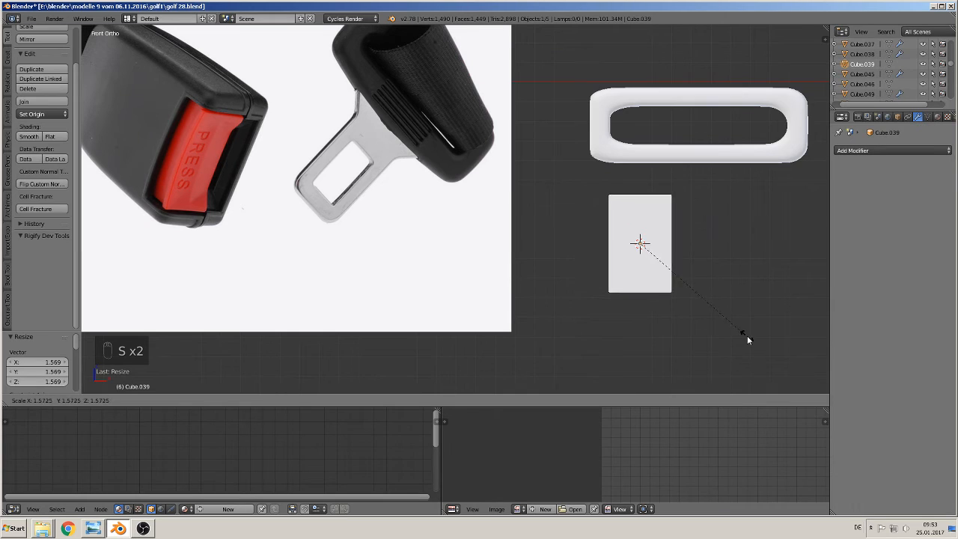
Shorten the plate slightly along Z and move it about 2.65 units along X beneath the middle of the frame.
key("s")
key("z")
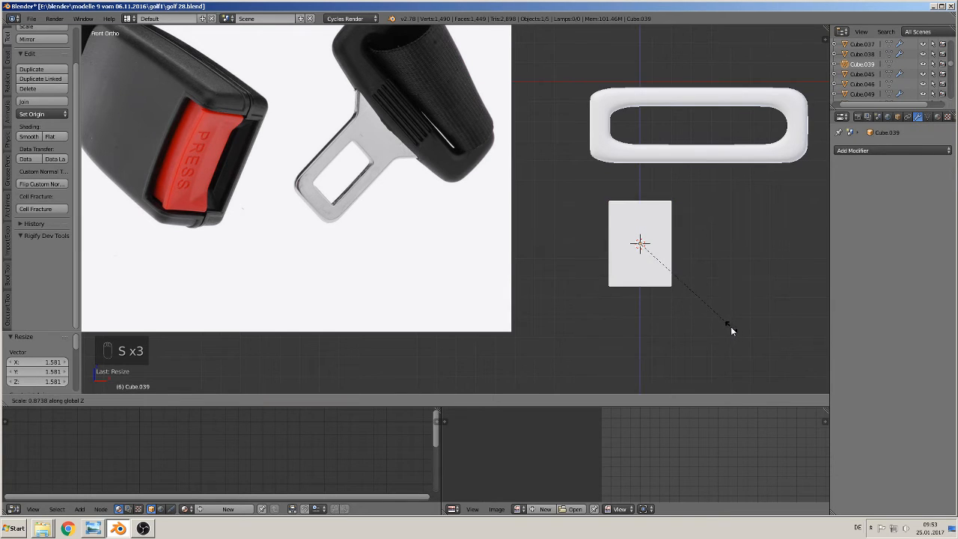
left_click(724, 322)
left_click_drag(672, 243, 725, 243)
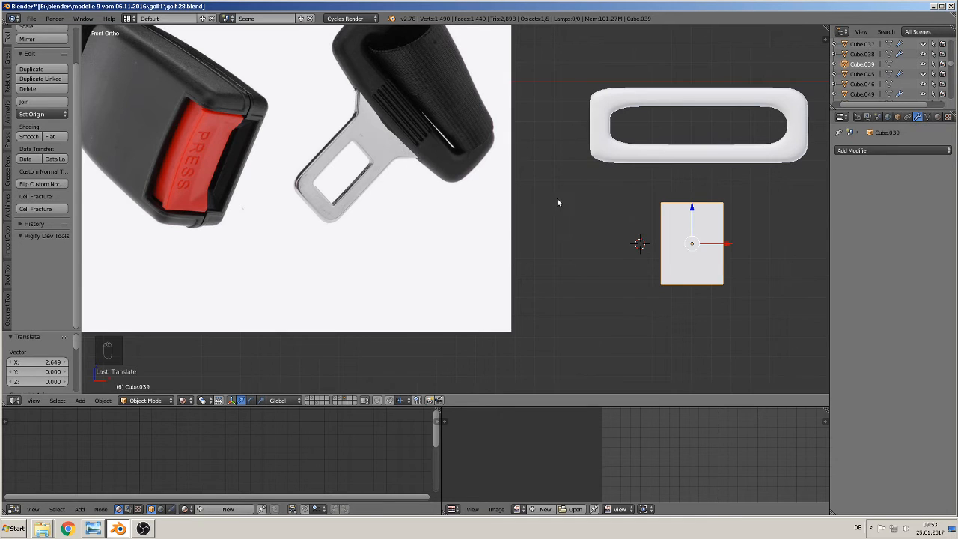
Extrude the plate's top face about 1.5 units upward along Z in Edit Mode using face selection.
middle_click_drag(557, 202, 476, 267)
scroll(544, 272, "up", 1)
key("Tab")
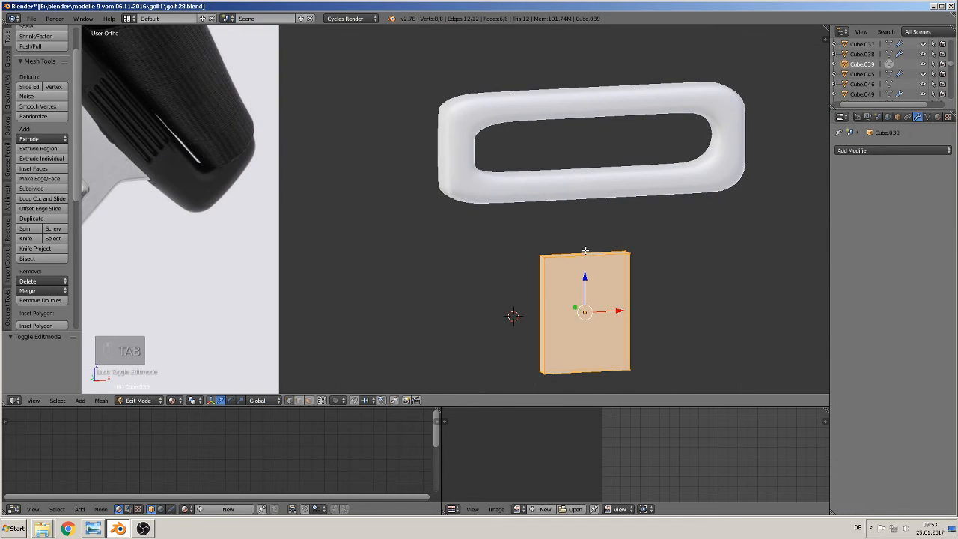
right_click(539, 255)
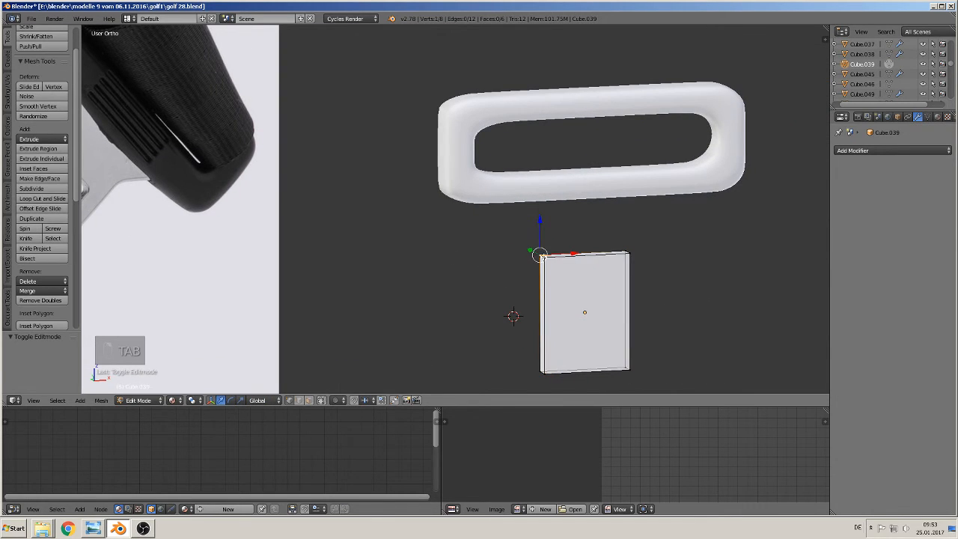
left_click(308, 401)
right_click(610, 255)
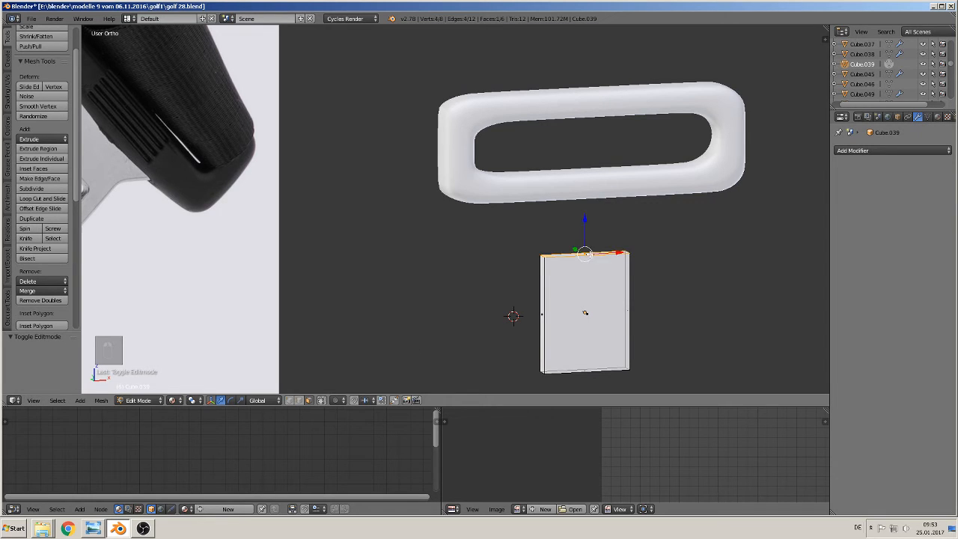
key("e")
left_click(591, 253)
left_click_drag(586, 225, 586, 181)
left_click(586, 181)
Widen the extruded top face about 1.39 times along X so the tongue flares toward the frame.
key("s")
key("x")
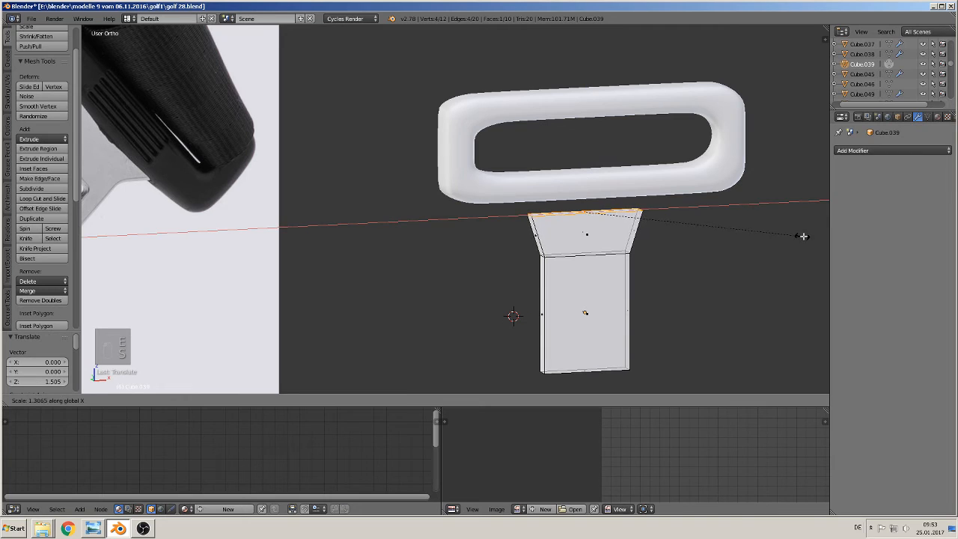
left_click(816, 237)
scroll(363, 262, "down", 2)
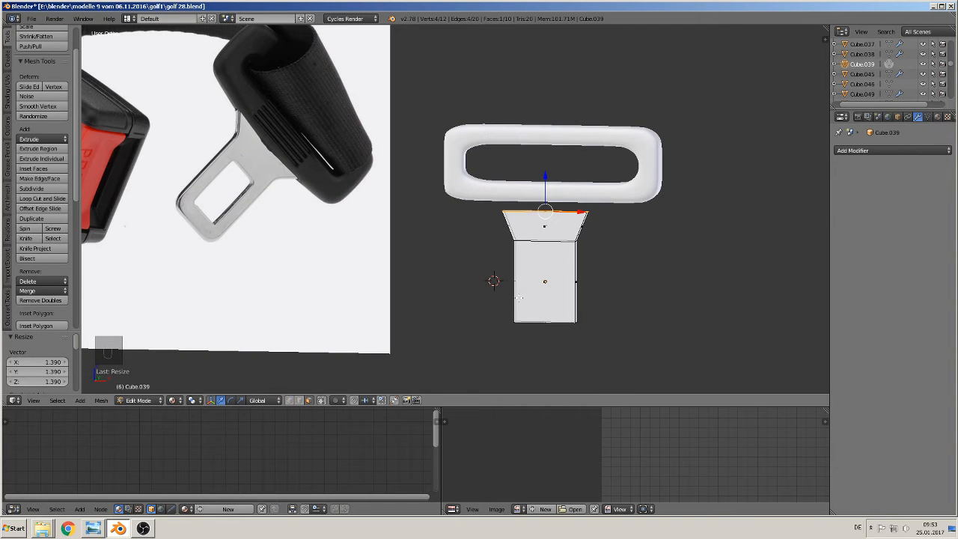
key("Tab")
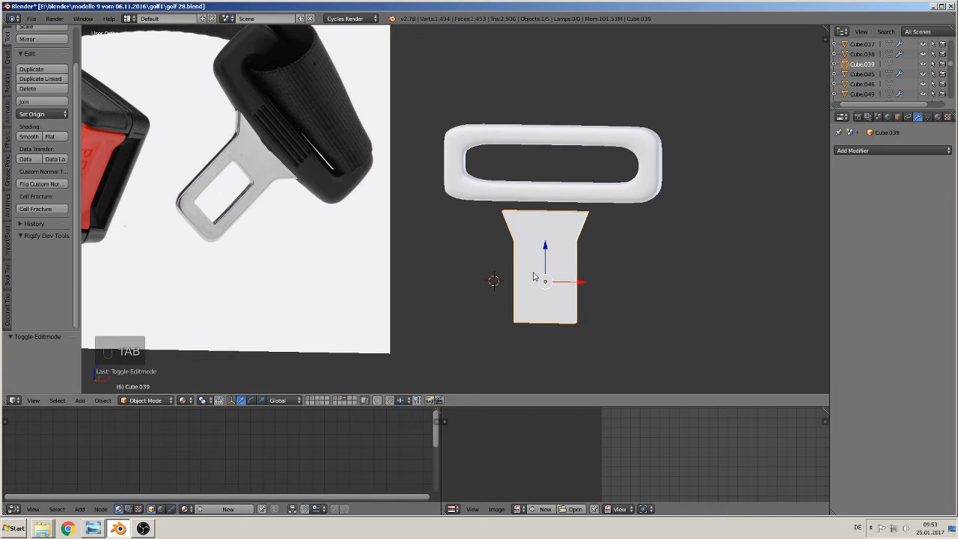
key("Tab")
Extrude the plate's large front and back faces in place and scale them inward to about 0.59.
mouse_move(517, 333)
middle_mouse_down()
mouse_move(535, 344)
mouse_move(527, 337)
middle_mouse_up()
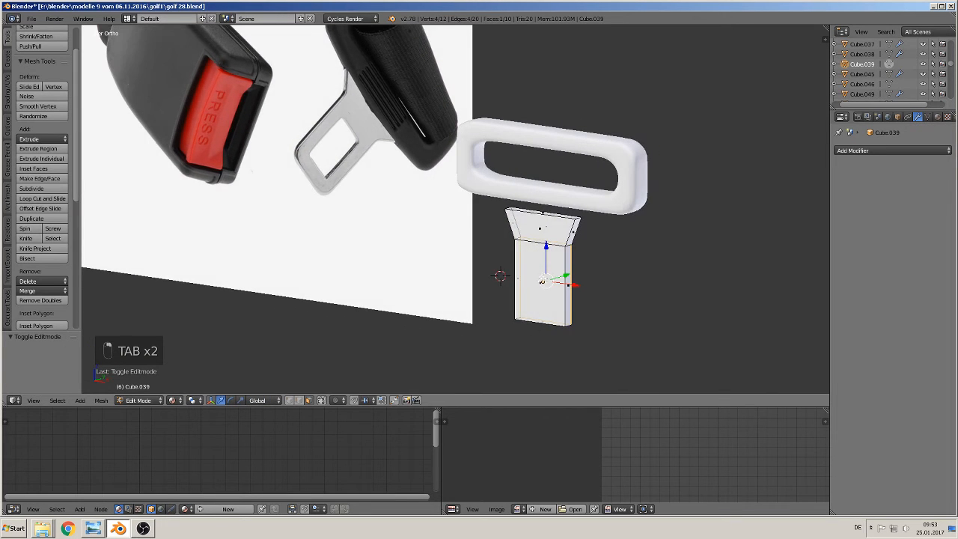
right_click(541, 280, "shift")
middle_click_drag(543, 283, 595, 314)
key("s")
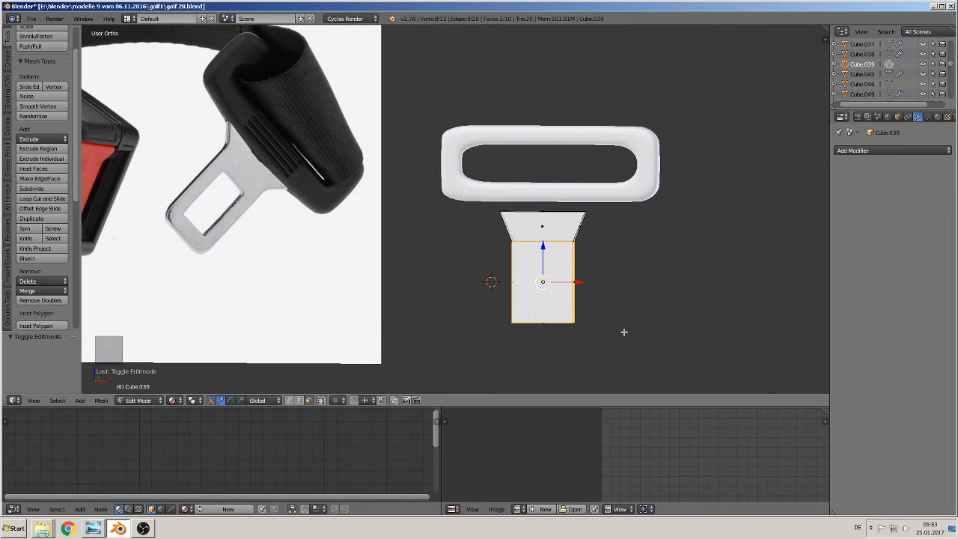
right_click(625, 333)
key("e")
key("s")
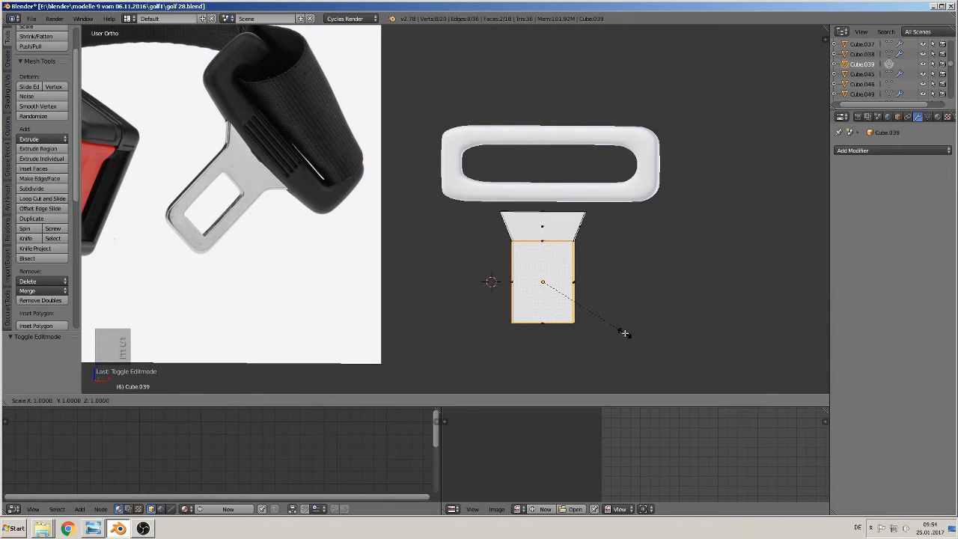
left_click(590, 314)
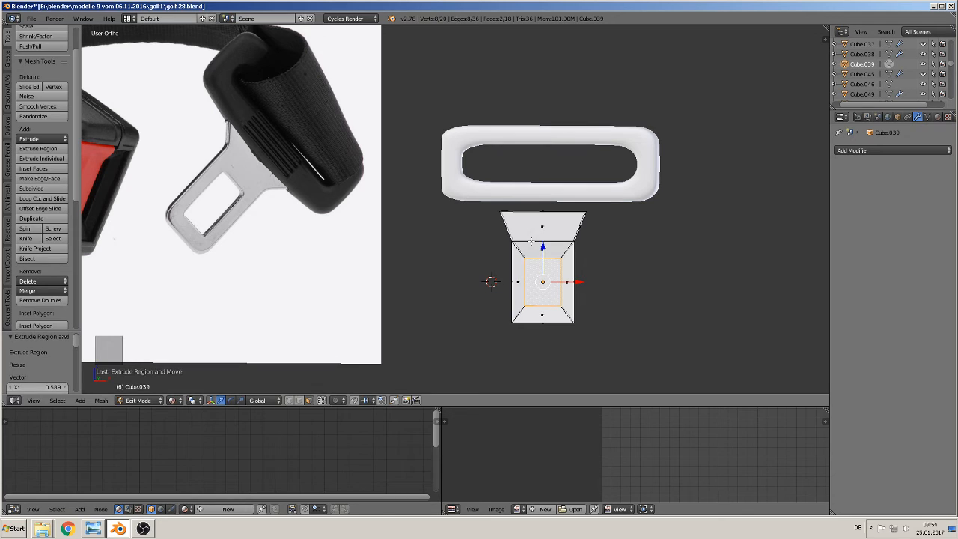
Move the inset front and back faces about 0.2 units down along Z and delete only those faces to open a rectangular window.
left_click_drag(543, 247, 543, 252)
key("x")
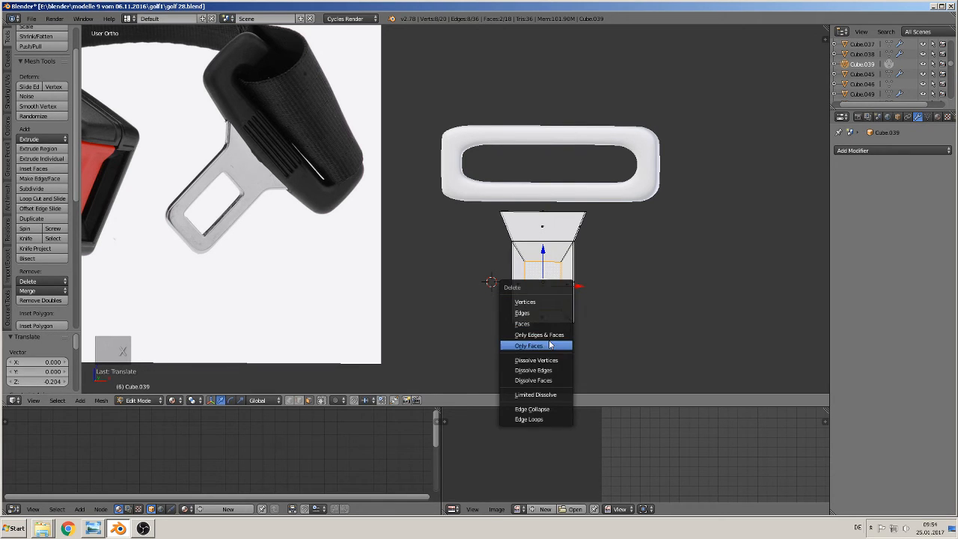
left_click(548, 346)
middle_click_drag(547, 336, 578, 342)
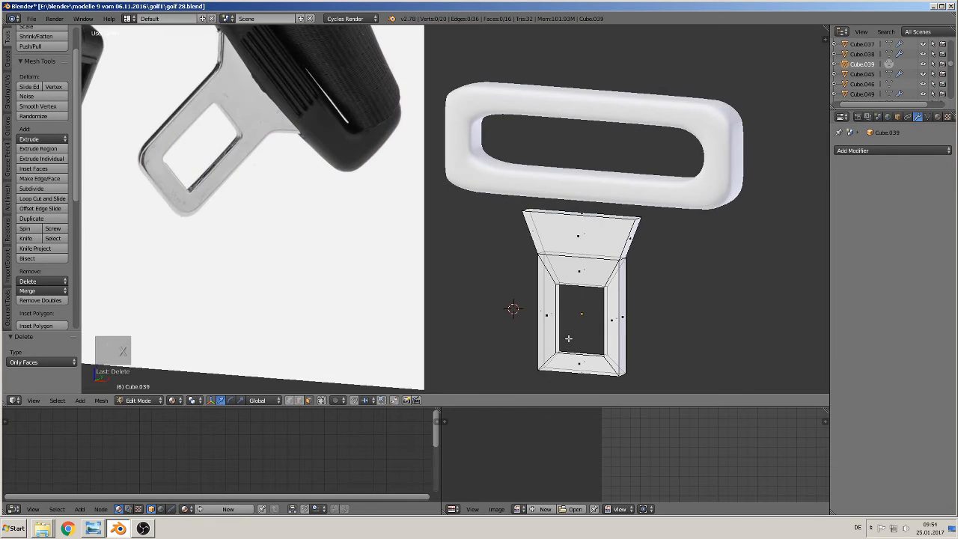
scroll(476, 279, "up", 2)
scroll(476, 278, "up", 2)
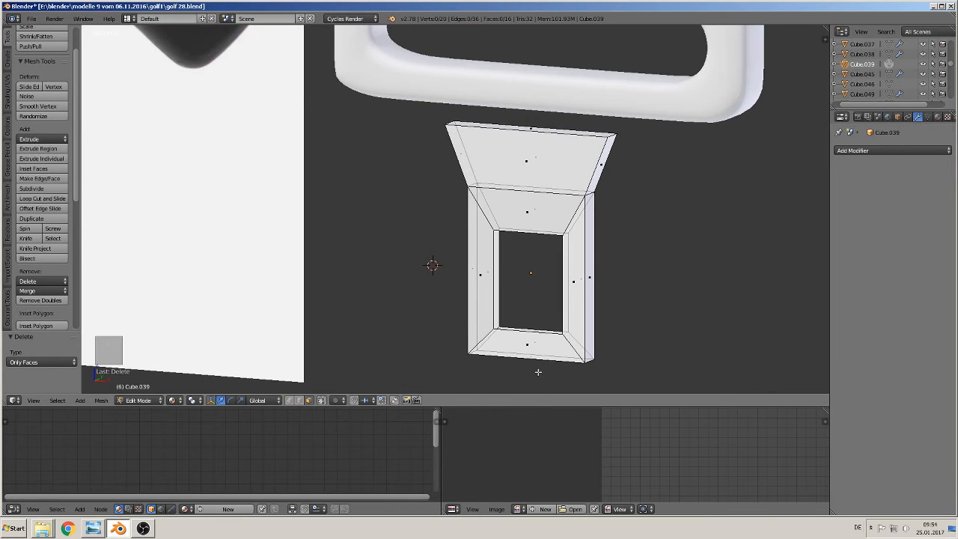
Fill the gap between front and back edges along the window's bottom and left sides using edge selection.
left_click(299, 402)
right_click(530, 323)
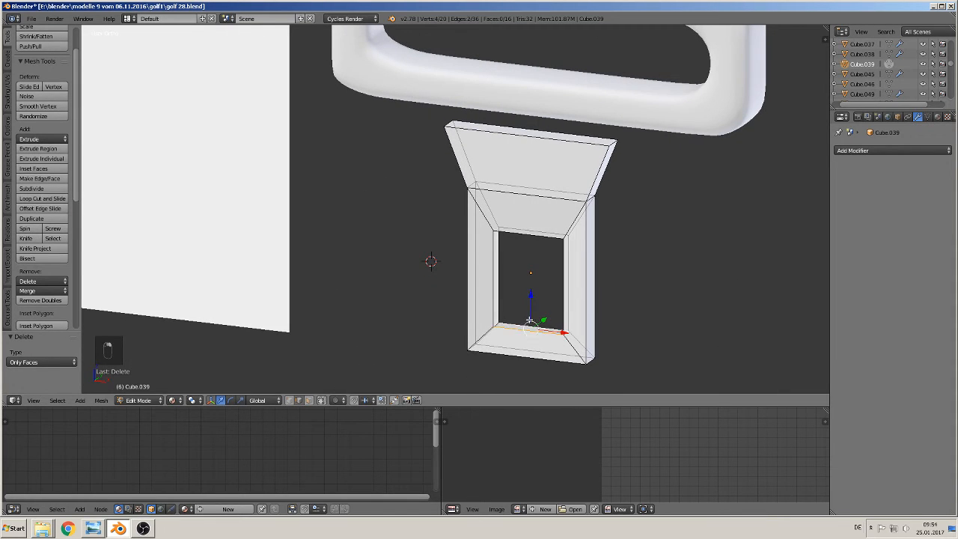
key("f")
right_click(496, 278)
right_click(501, 273, "shift")
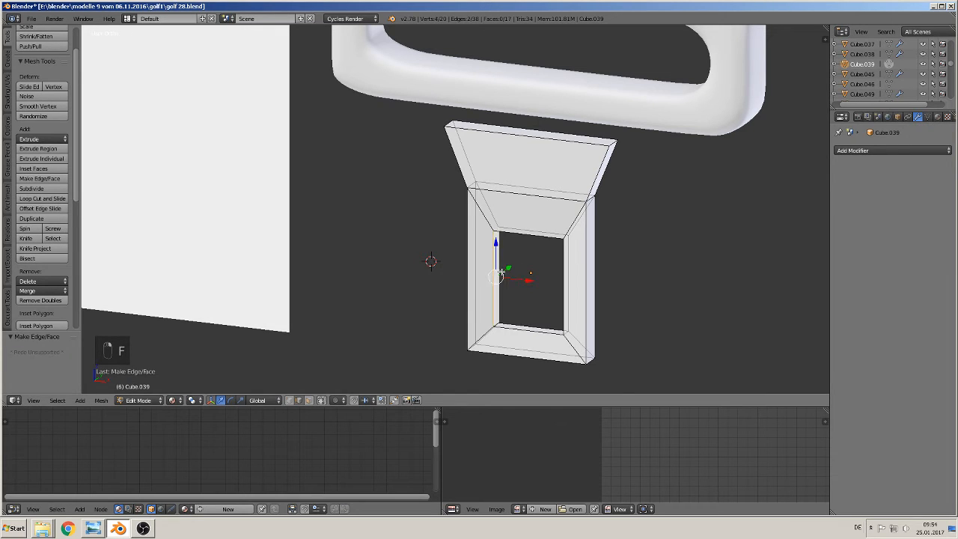
key("f")
Close the window's remaining top and right inner walls with faces between the front and back edges.
middle_click_drag(503, 268, 550, 257)
right_click(517, 230)
key("f")
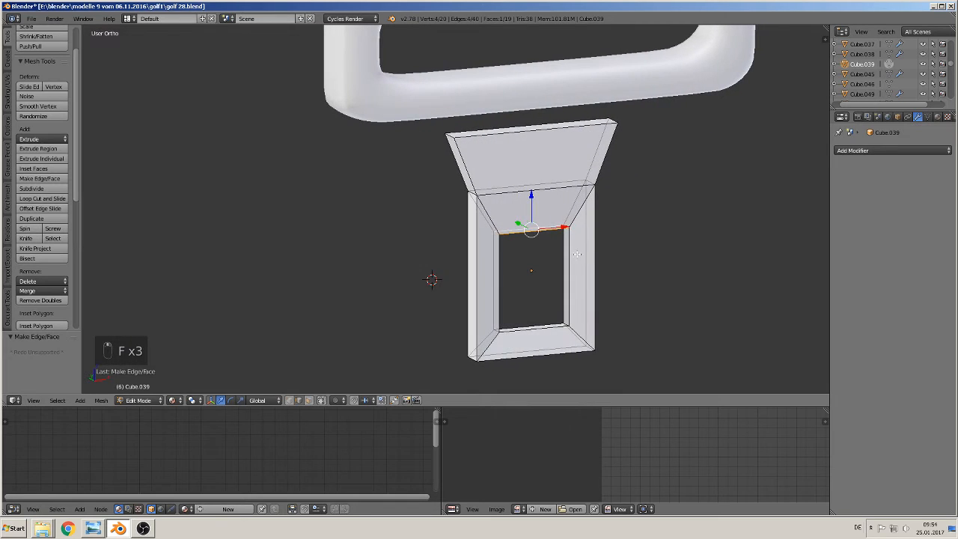
right_click(567, 267)
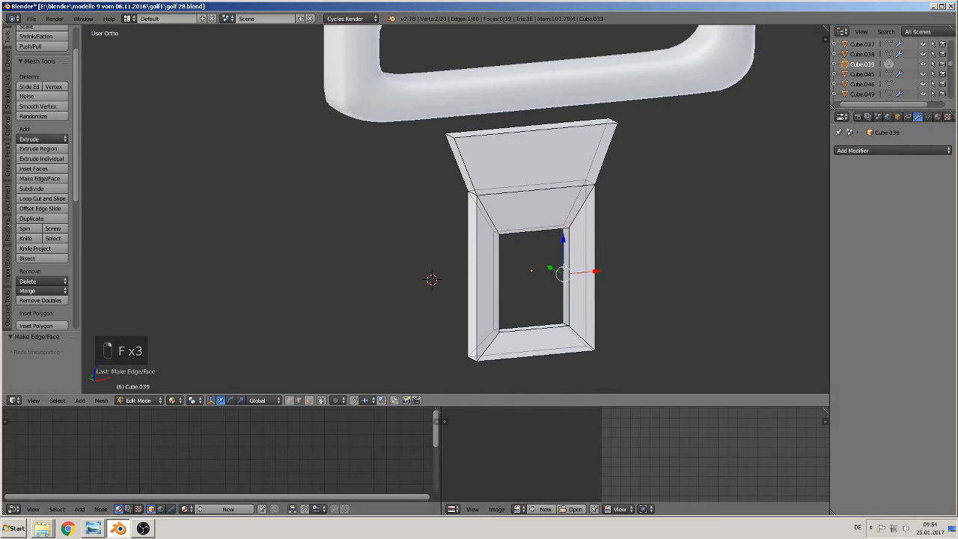
right_click(567, 268, "shift")
key("f")
Add a single loop cut across the tongue's left strip and flatten it to 0 along Z.
middle_click_drag(567, 270, 493, 321)
middle_click_drag(473, 292, 448, 296)
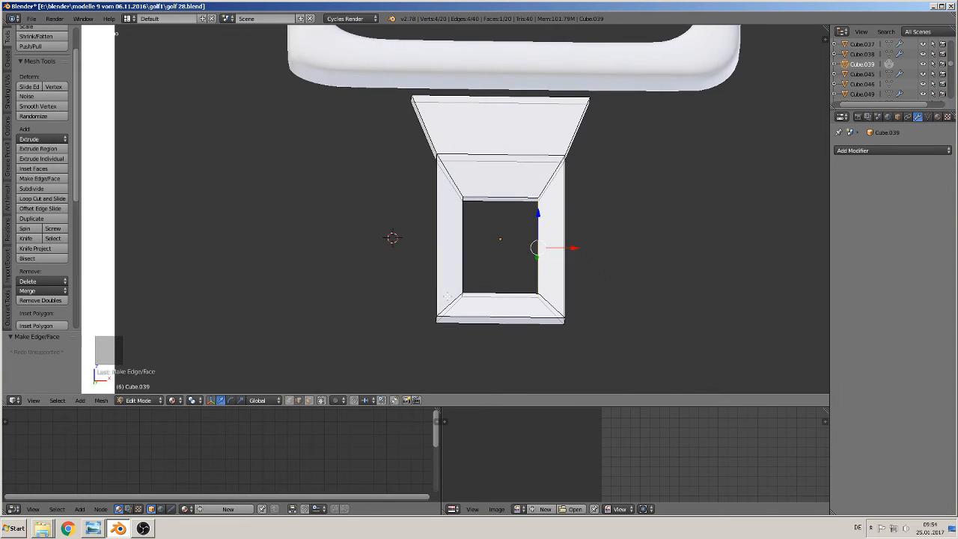
key("ctrl+r")
left_click(463, 257)
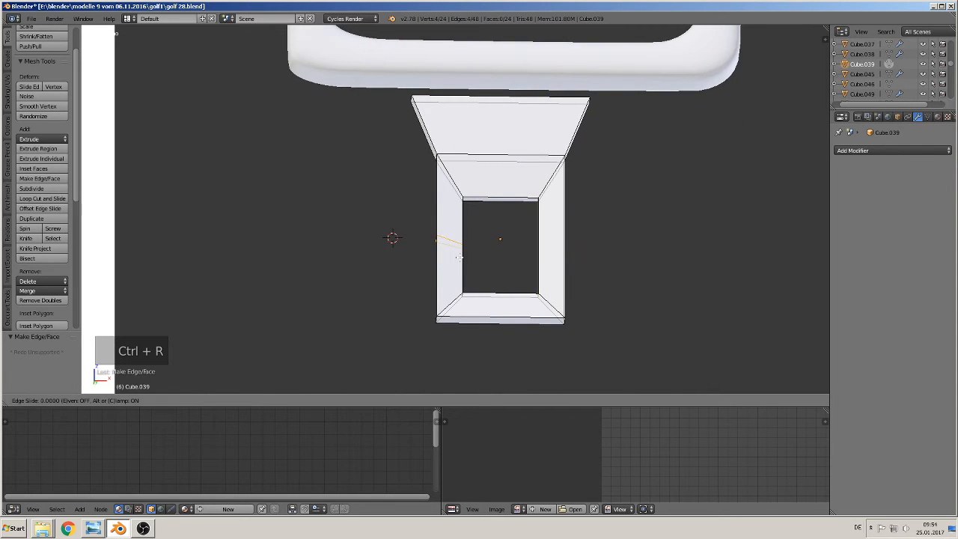
left_click(463, 256)
key("s")
key("z")
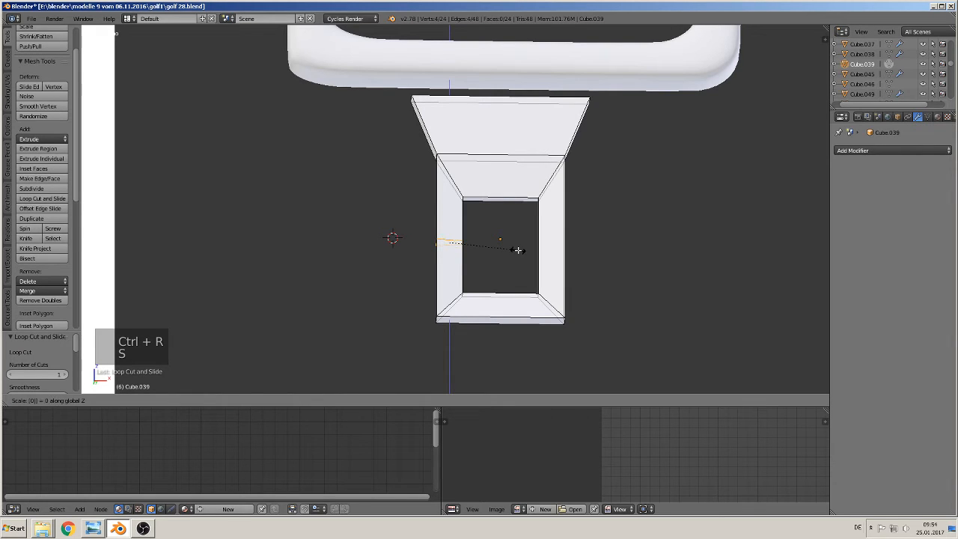
key("Return")
Cut one loop across the strip right of the window and scale it to 0 along Z.
middle_click_drag(517, 250, 504, 295)
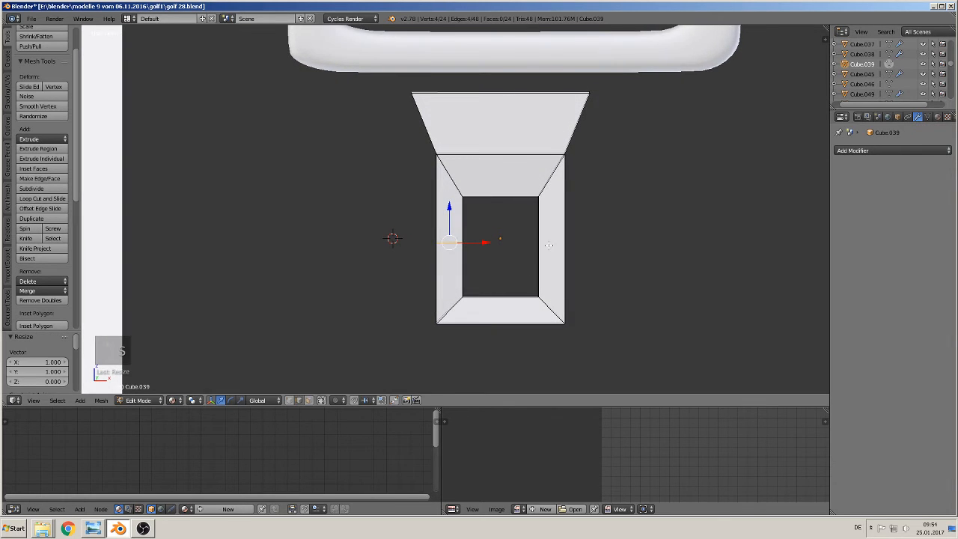
key("ctrl+r")
left_click(549, 245)
left_click(549, 245)
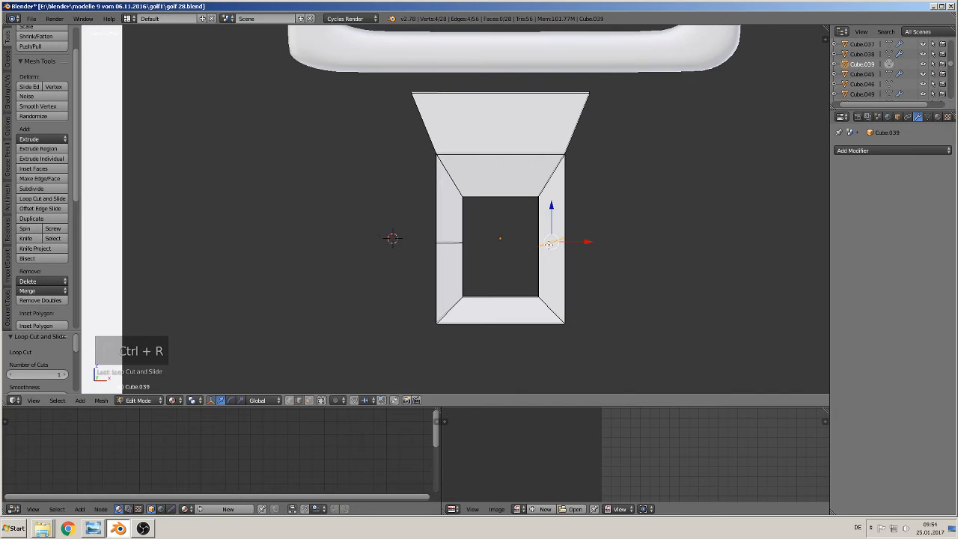
key("s")
key("z")
key("Return")
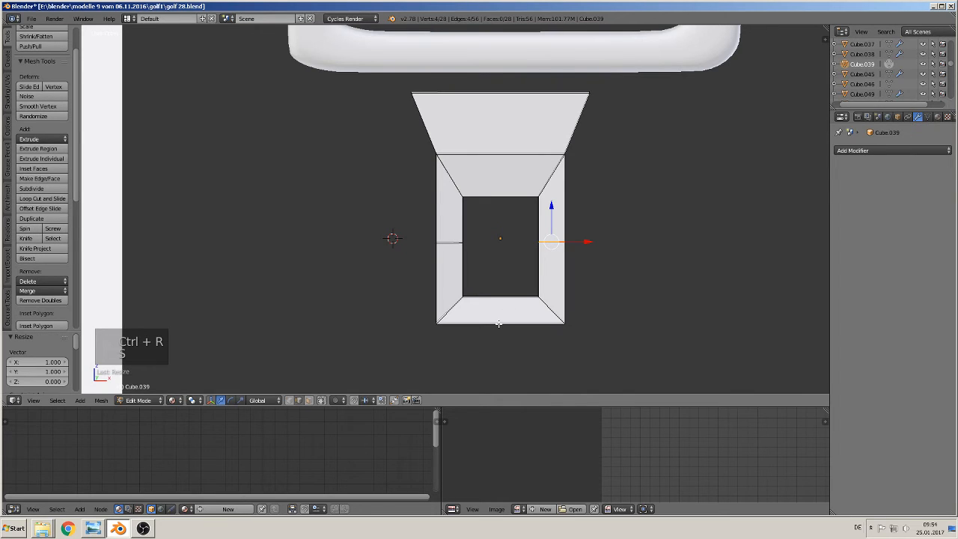
Add centred vertical loop cuts through the strip below the window and the section above it.
key("ctrl+r")
left_click(494, 308)
left_click(494, 307)
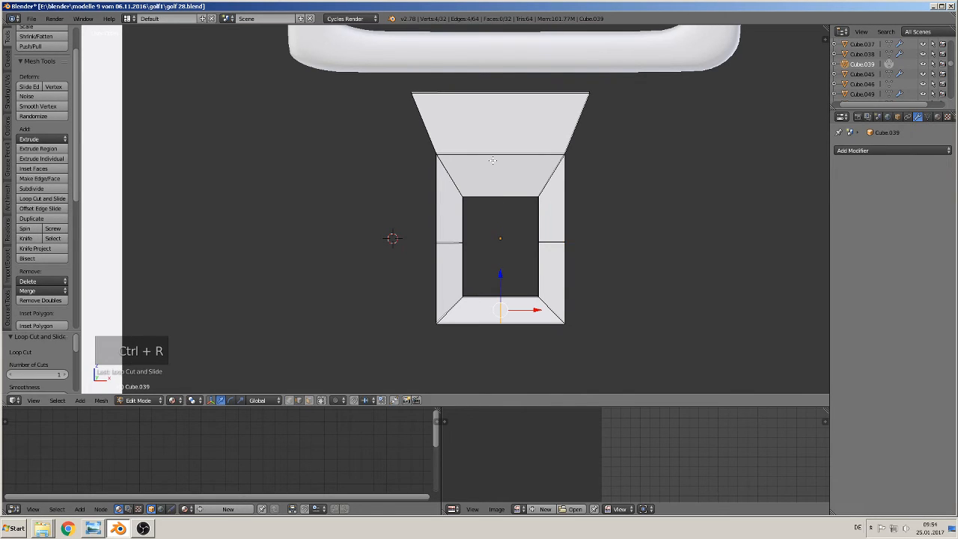
key("ctrl+r")
left_click(494, 163)
left_click(494, 162)
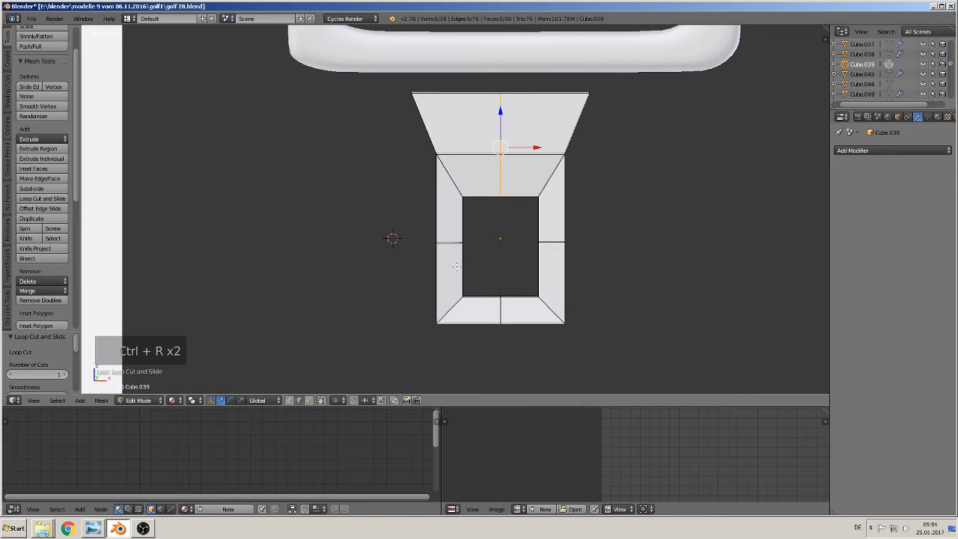
Limit selection to visible geometry and bevel the window's four inner corner edges by about 0.171 with multiple segments.
middle_click_drag(456, 266, 452, 195)
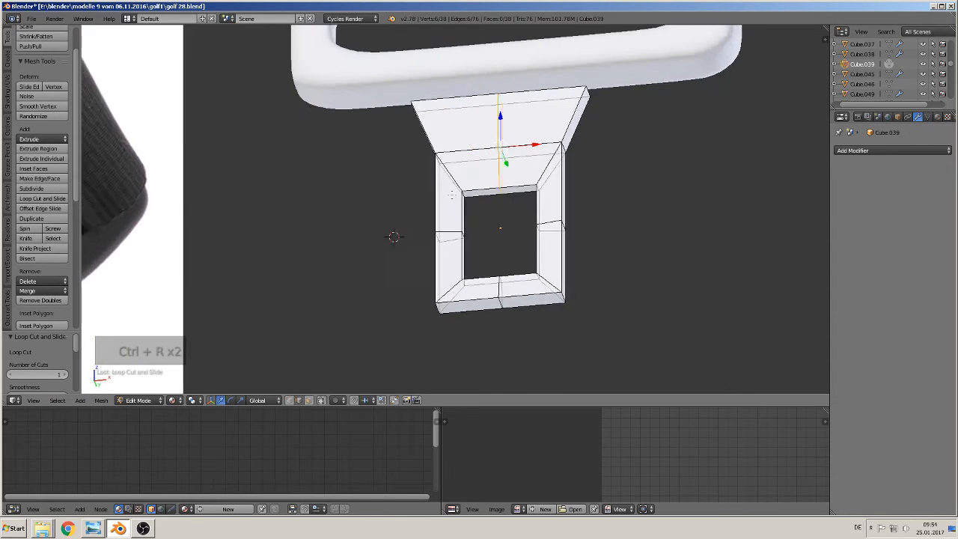
scroll(452, 194, "up", 3)
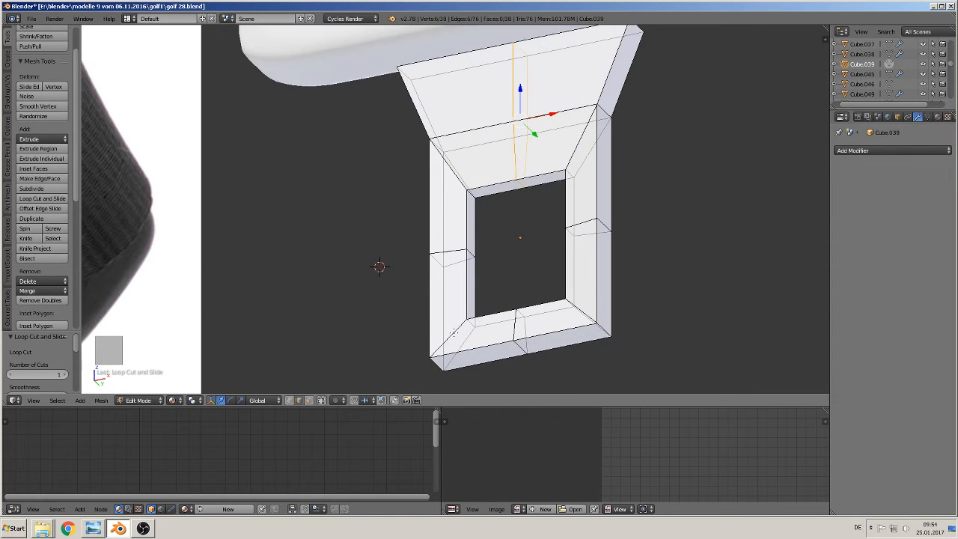
left_click(321, 400)
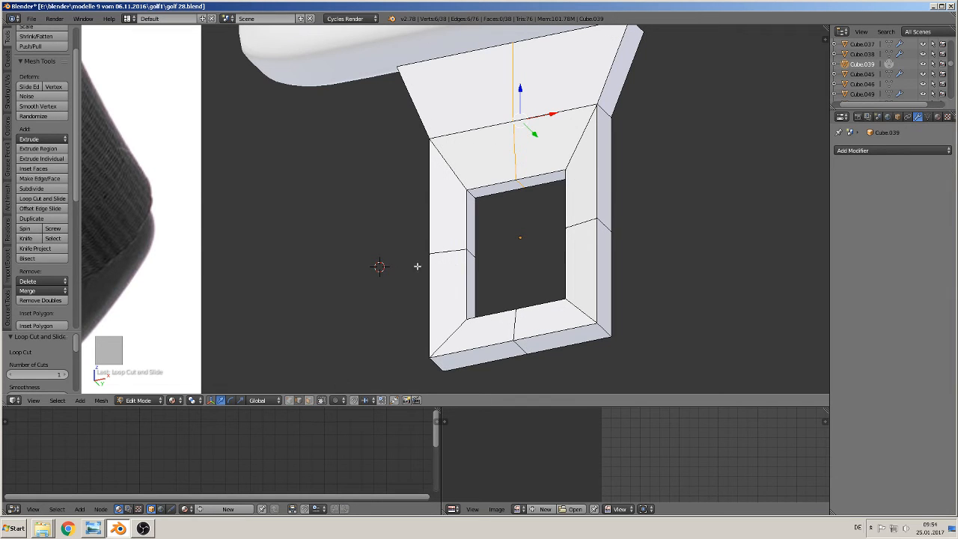
right_click(477, 193)
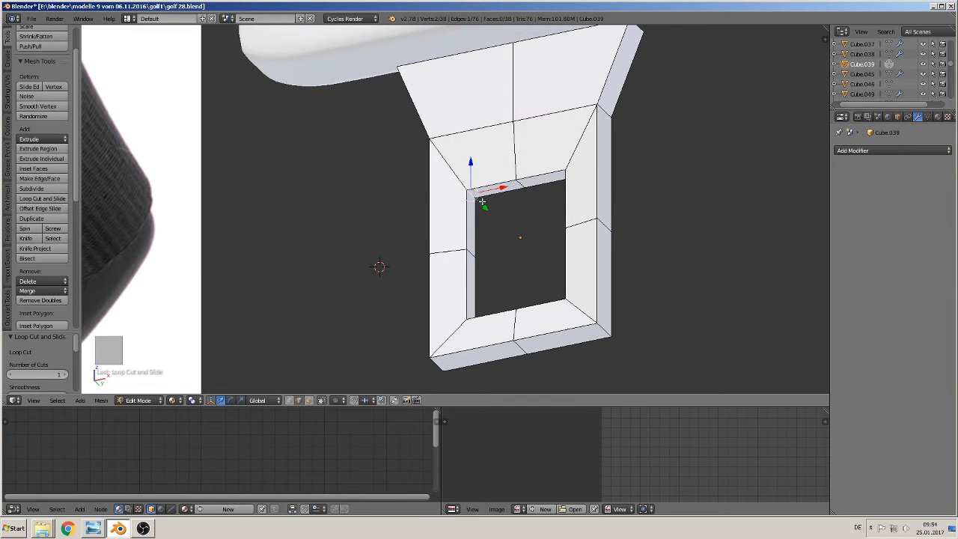
scroll(342, 247, "down", 6)
scroll(400, 289, "up", 5)
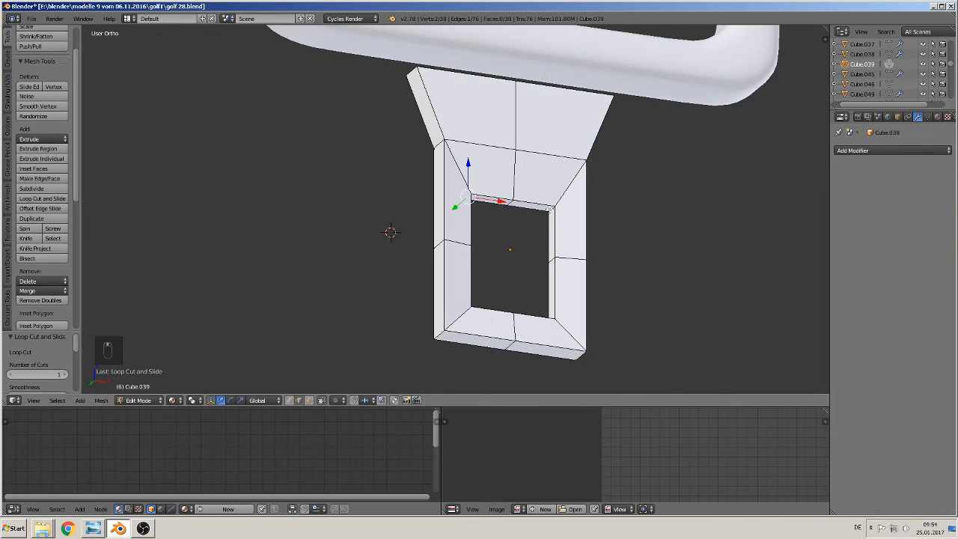
right_click(550, 210, "shift")
middle_click_drag(530, 334, 459, 331)
right_click(554, 317, "shift")
right_click(473, 305, "shift")
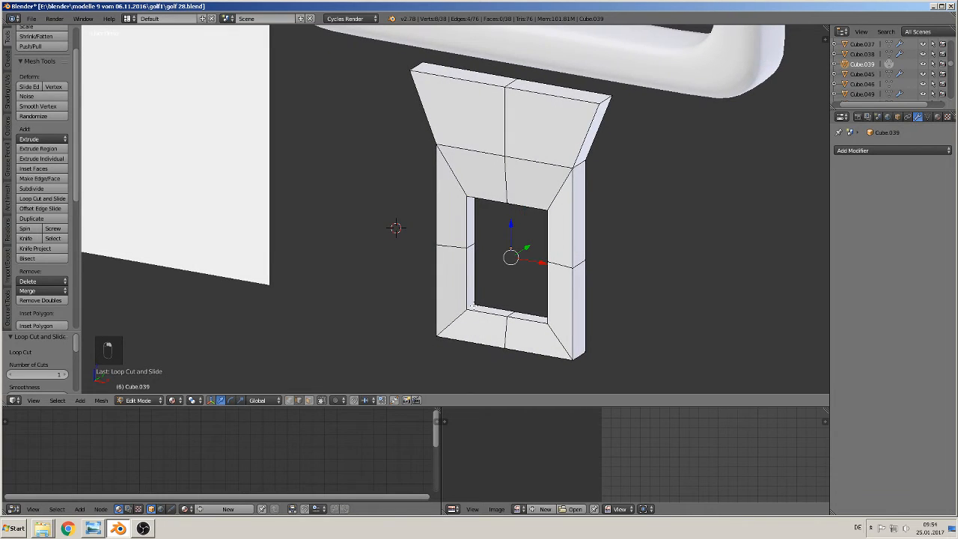
key("ctrl+b")
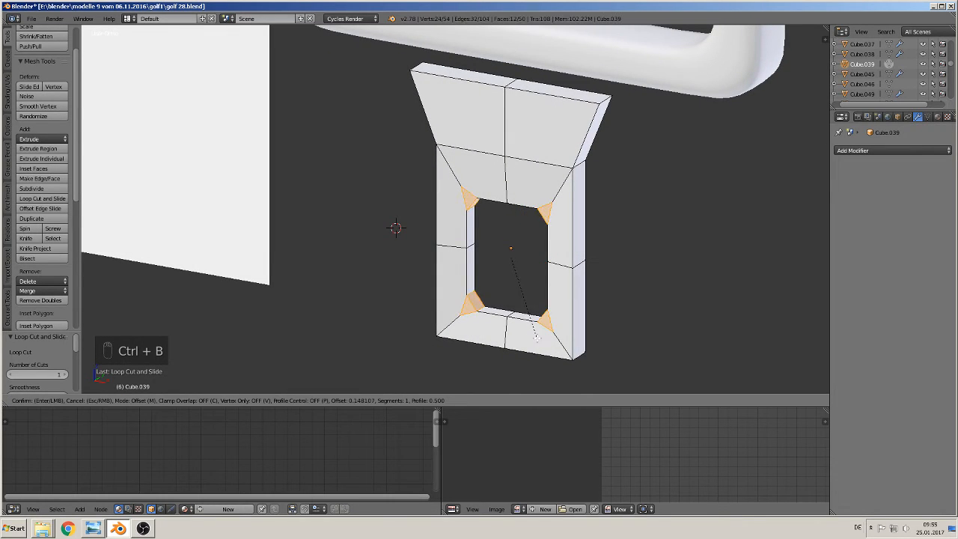
scroll(536, 335, "up", 1)
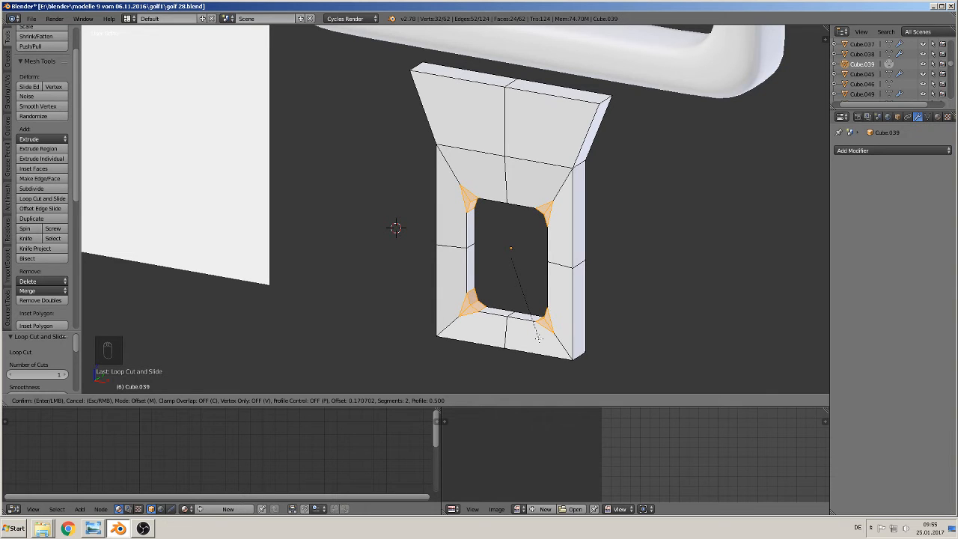
left_click(536, 337)
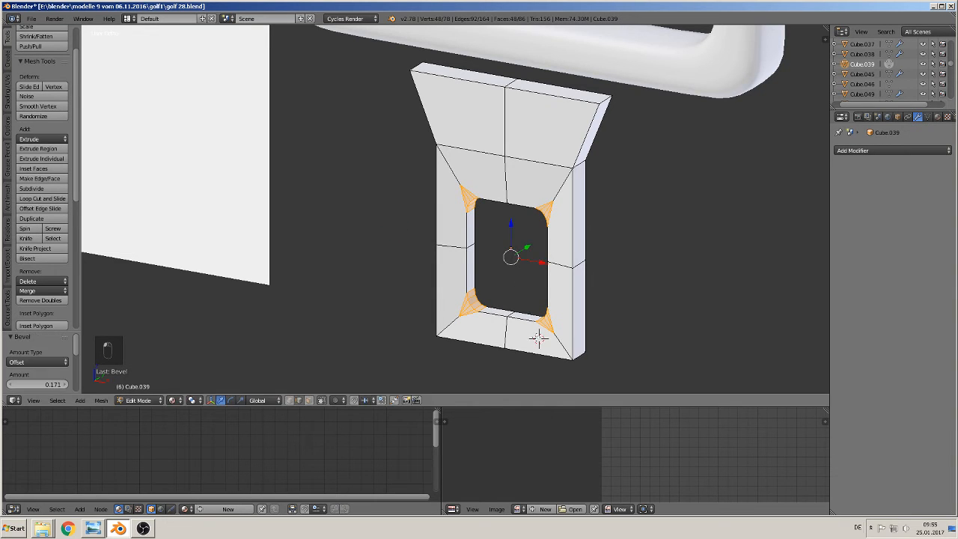
Round the tongue's two outer bottom corner edges with a three-segment bevel of about 0.325.
key("Tab")
key("KP_1")
key("Tab")
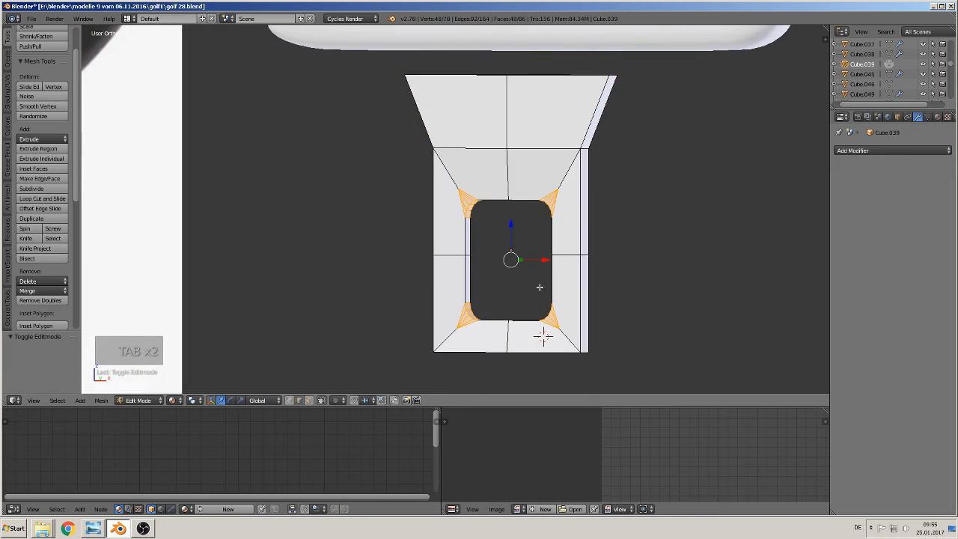
middle_click_drag(539, 286, 679, 344)
right_click(666, 359)
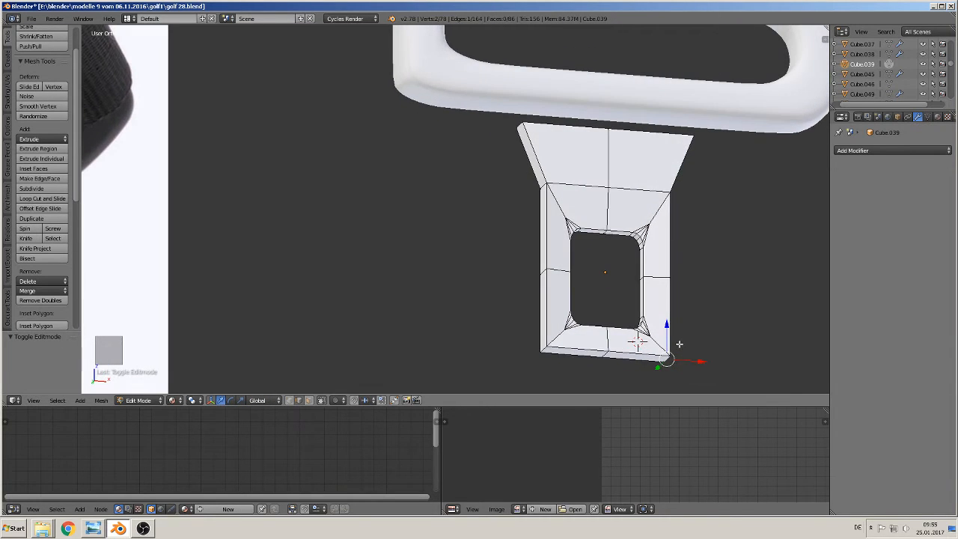
right_click(544, 351, "shift")
middle_click_drag(590, 366, 712, 357)
key("ctrl+b")
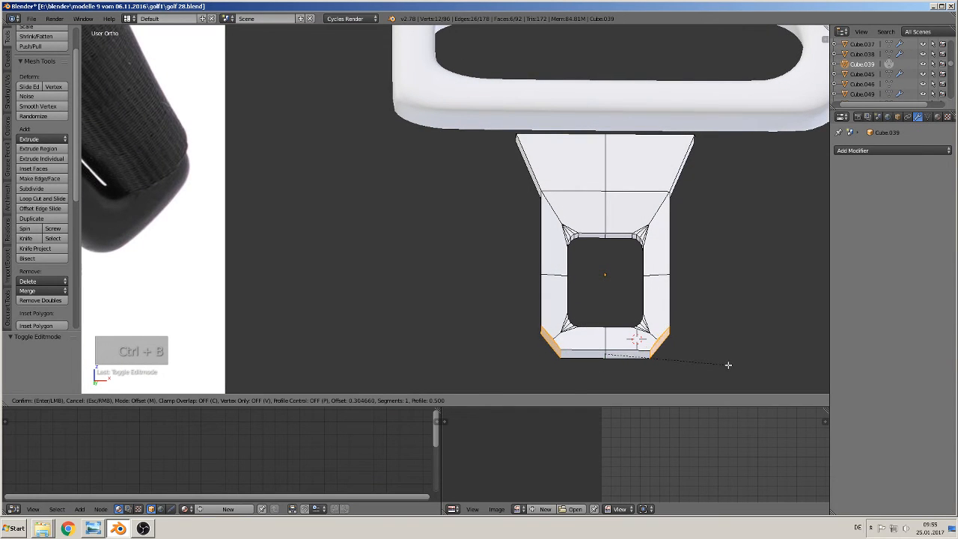
scroll(728, 365, "up", 2)
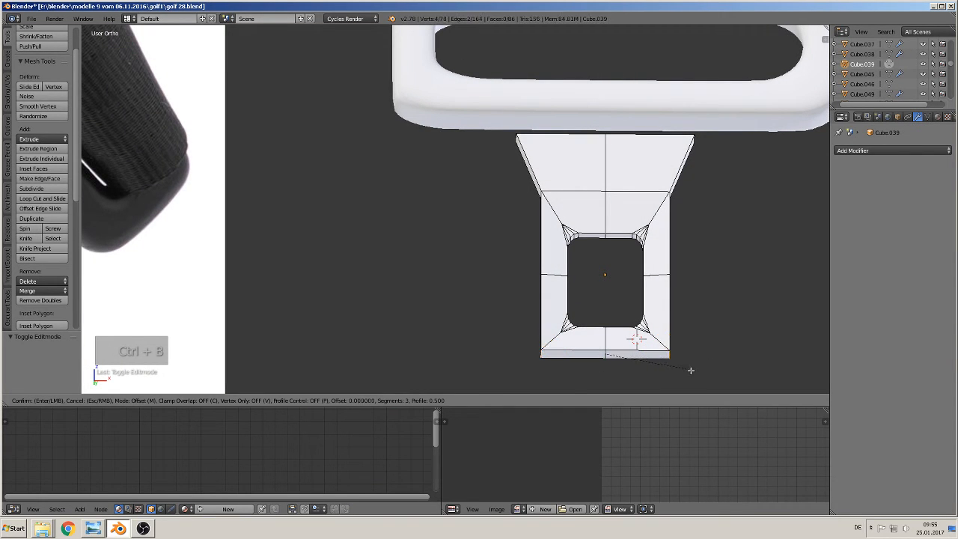
left_click(723, 27)
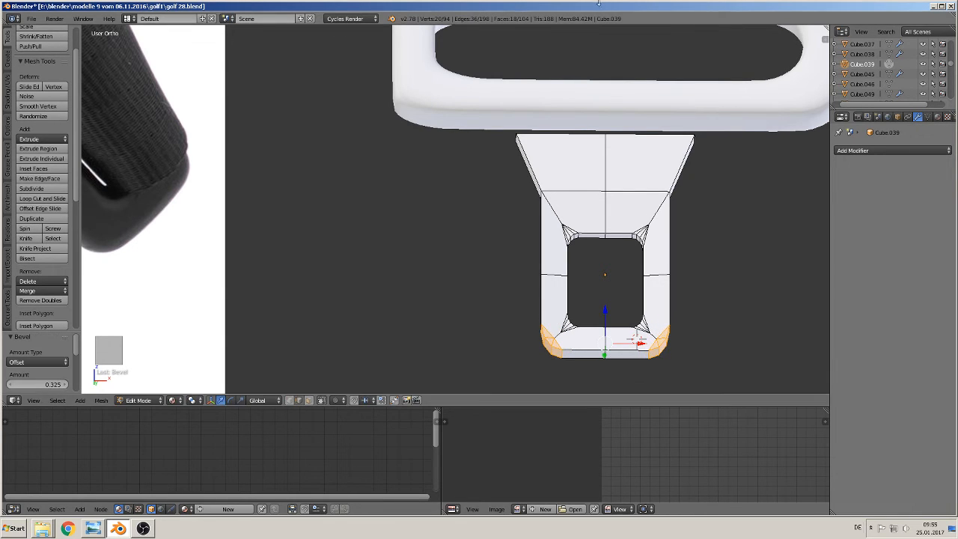
Bevel the two outer side edges where the tongue starts to flare by about 0.12 with three segments and leave Edit Mode.
middle_click_drag(518, 143, 701, 175)
right_click(539, 183)
right_click(657, 185, "shift")
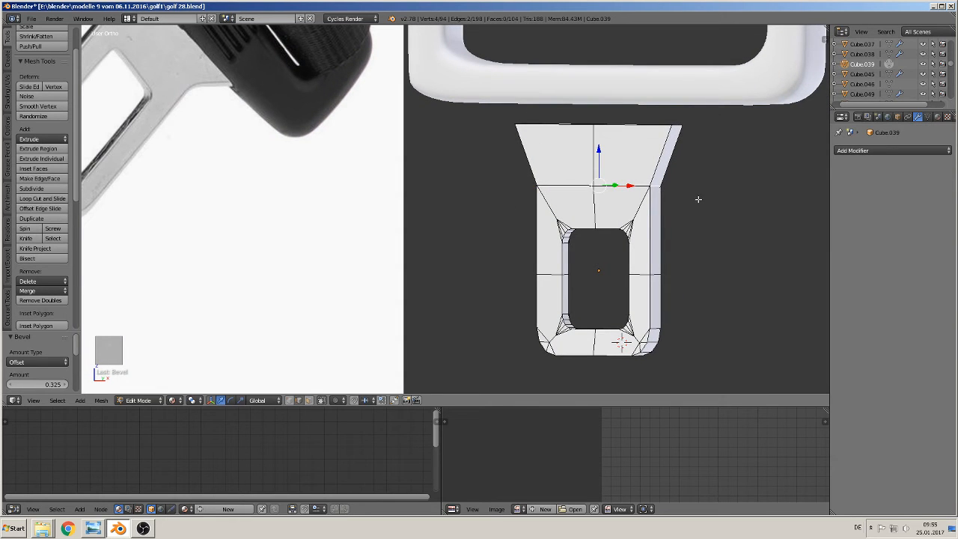
key("ctrl+b")
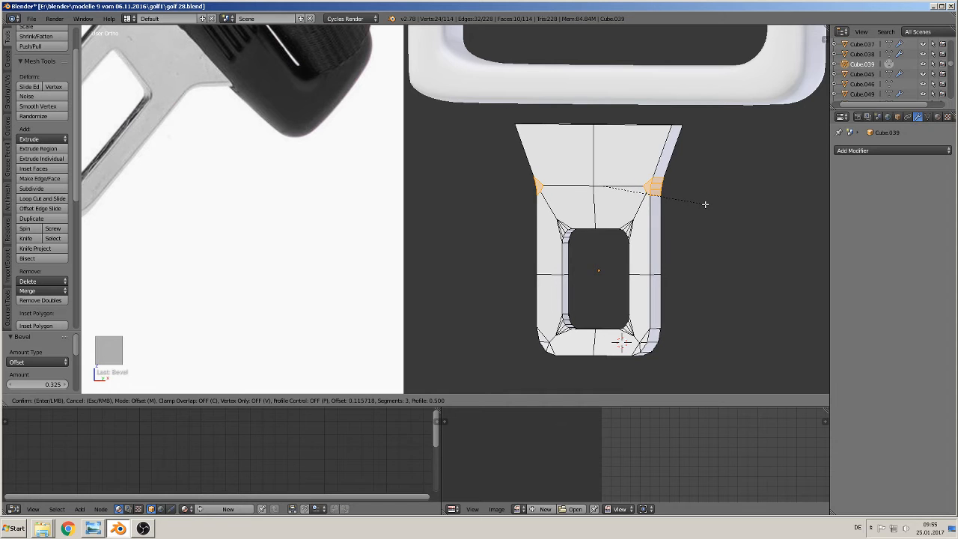
left_click(701, 203)
key("Tab")
Add one centred loop cut along the tongue's outer side faces, halfway through its thickness.
scroll(670, 198, "down", 5)
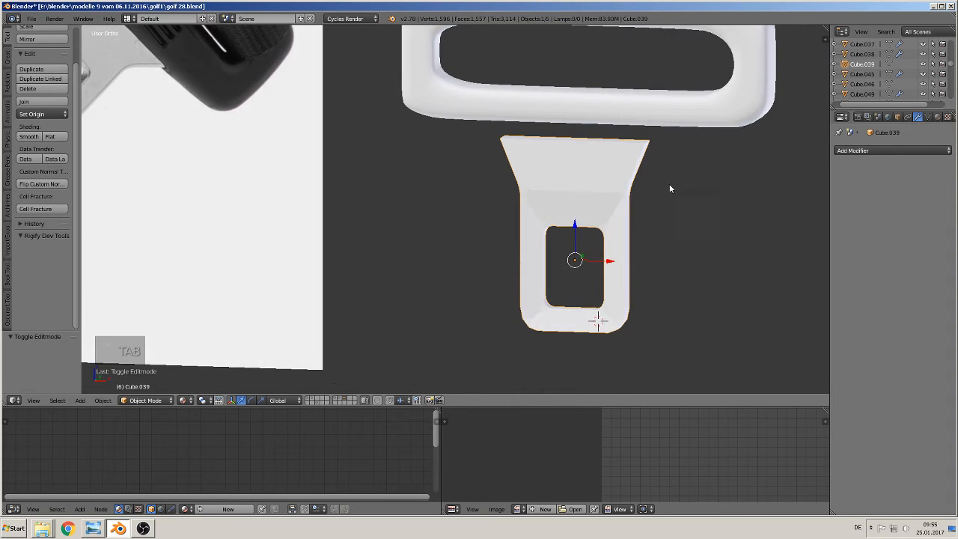
scroll(668, 200, "up", 2)
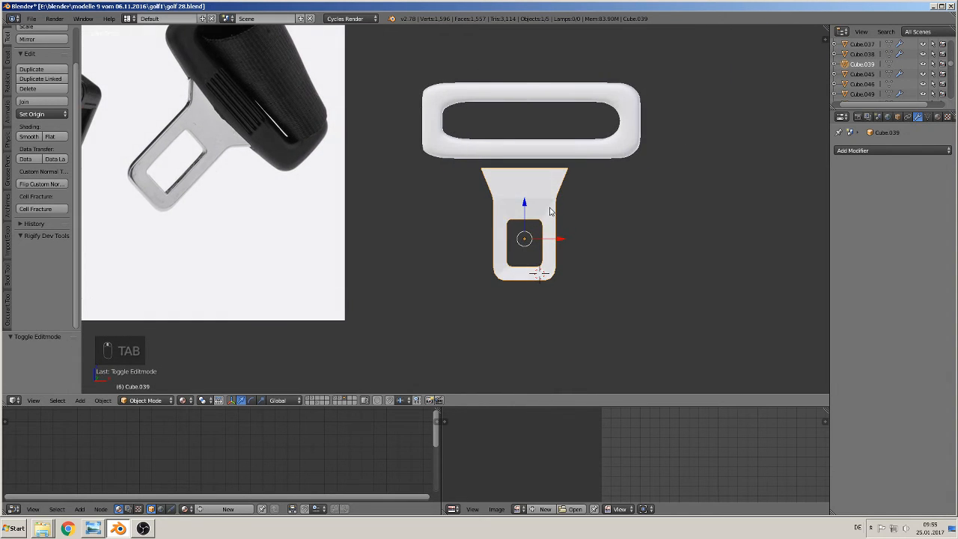
mouse_move(554, 218)
middle_mouse_down()
mouse_move(447, 239)
mouse_move(471, 229)
mouse_move(539, 242)
mouse_move(554, 232)
middle_mouse_up()
key("Tab")
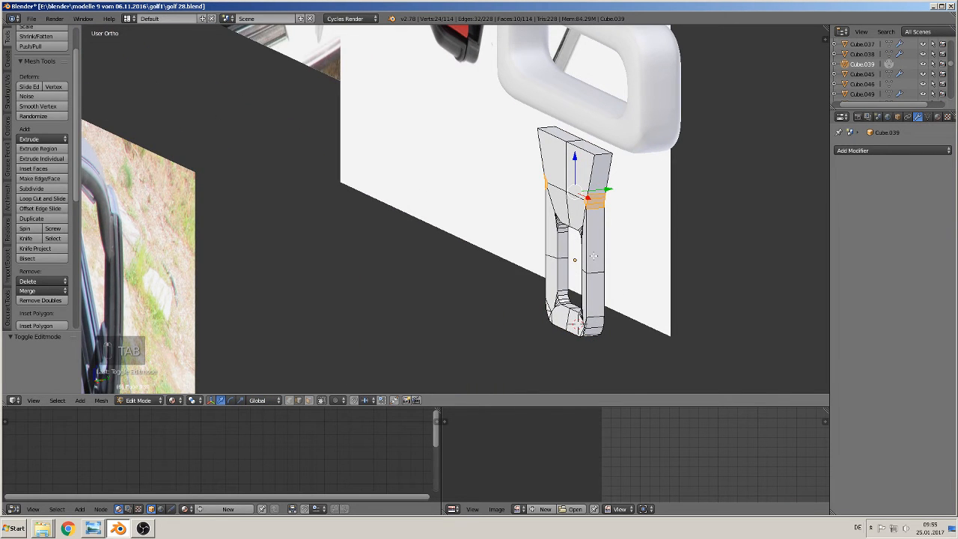
right_click(587, 253, "alt")
middle_click_drag(589, 265, 594, 245)
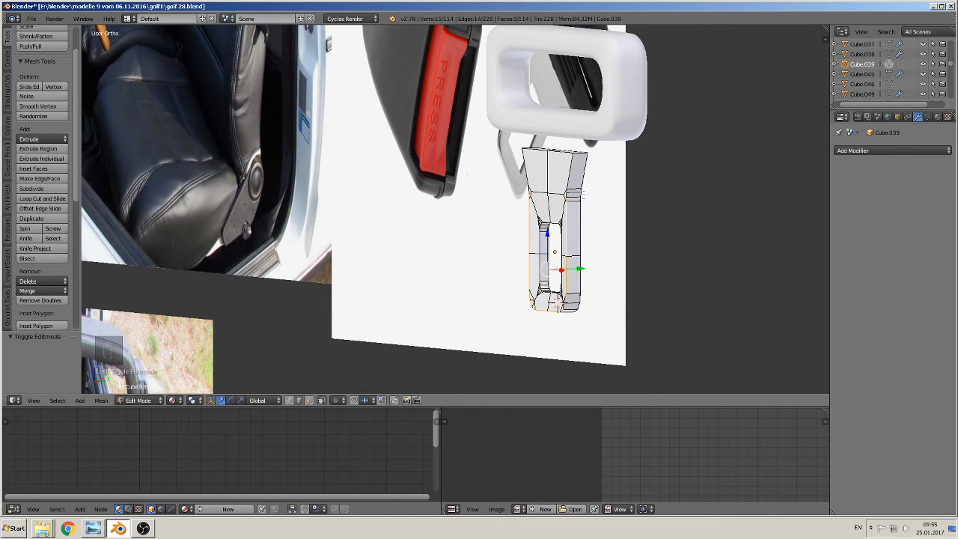
key("ctrl+r")
left_click(581, 154)
right_click(581, 154)
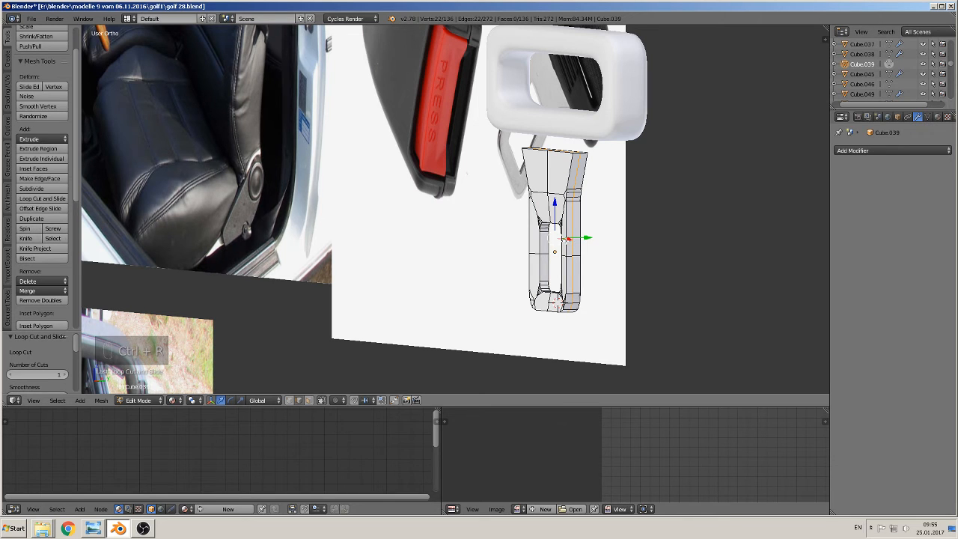
Select the tongue's front outer edge loop, examine its lower edges up close, and leave Edit Mode.
right_click(559, 303, "alt")
scroll(558, 303, "up", 3)
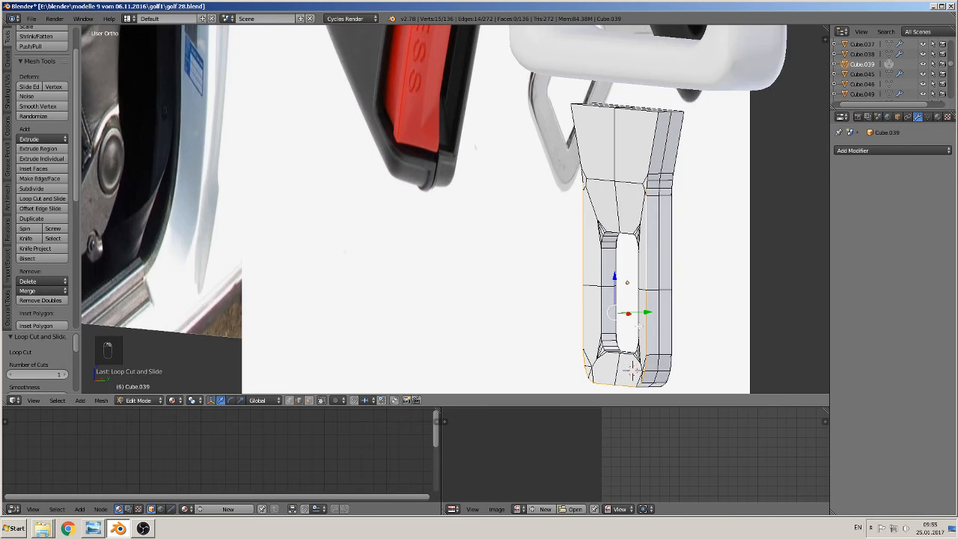
scroll(639, 327, "up", 4)
scroll(558, 272, "down", 2)
middle_click_drag(602, 308, 306, 172, "shift")
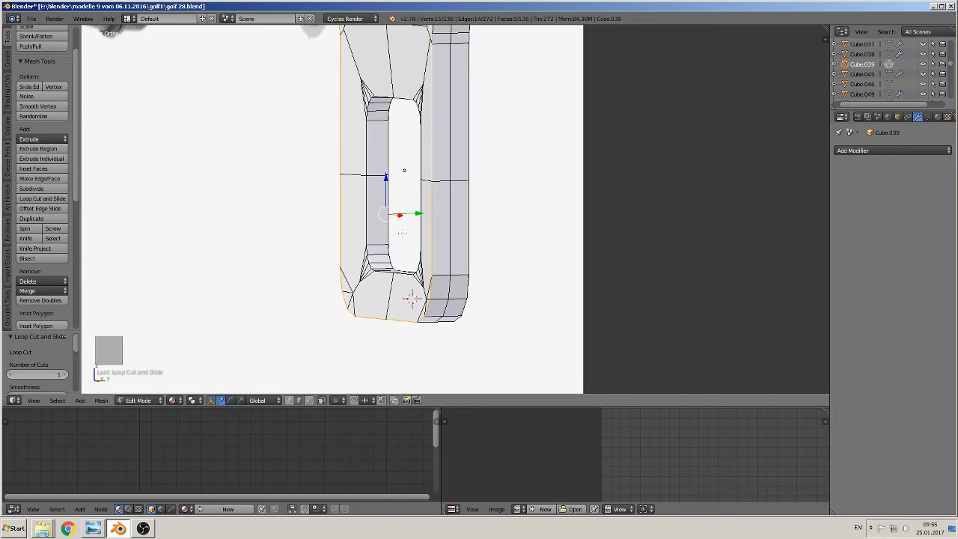
scroll(402, 234, "down", 6)
key("Tab")
Centre the tongue beneath the slotted frame, raise it 1.016 along Z to meet the frame, and shift it 0.29 along Y.
scroll(415, 229, "down", 1)
middle_click_drag(415, 229, 496, 223)
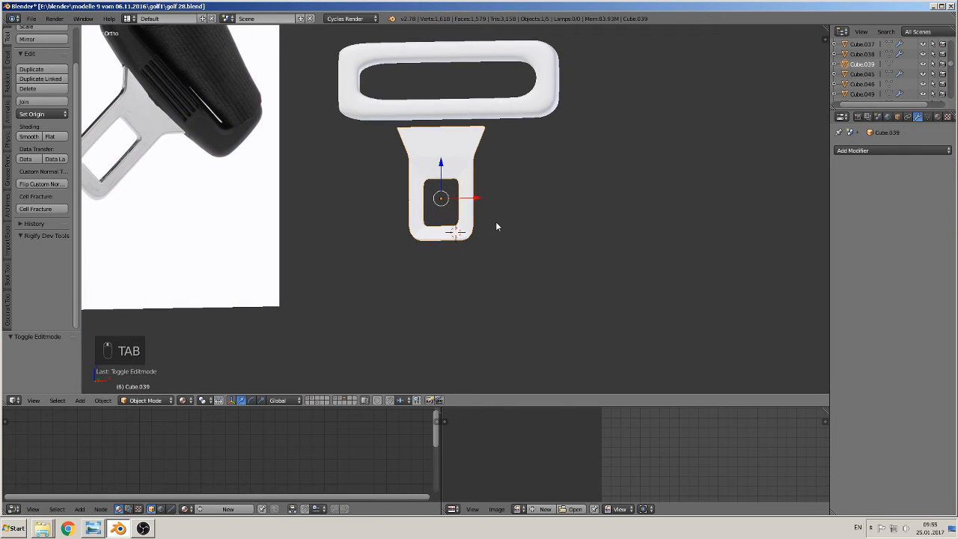
key("KP_1")
left_click_drag(482, 206, 486, 204)
left_click_drag(452, 176, 450, 158)
middle_click_drag(455, 160, 437, 189)
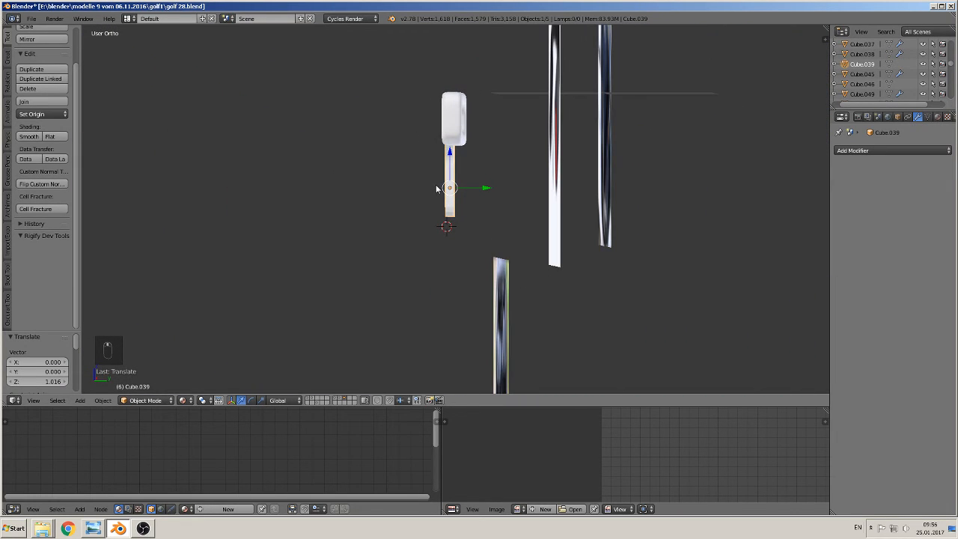
left_click_drag(475, 188, 488, 188)
mouse_move(487, 188)
middle_mouse_down()
mouse_move(567, 199)
mouse_move(484, 179)
mouse_move(497, 186)
middle_mouse_up()
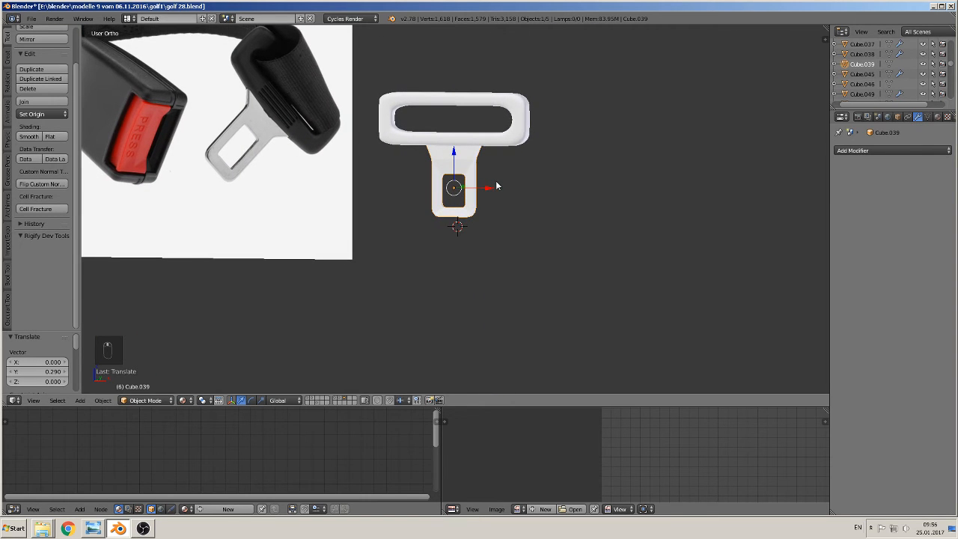
Add the slotted frame to the selection and join the tongue into it as one object.
middle_click_drag(420, 163, 437, 163, "shift")
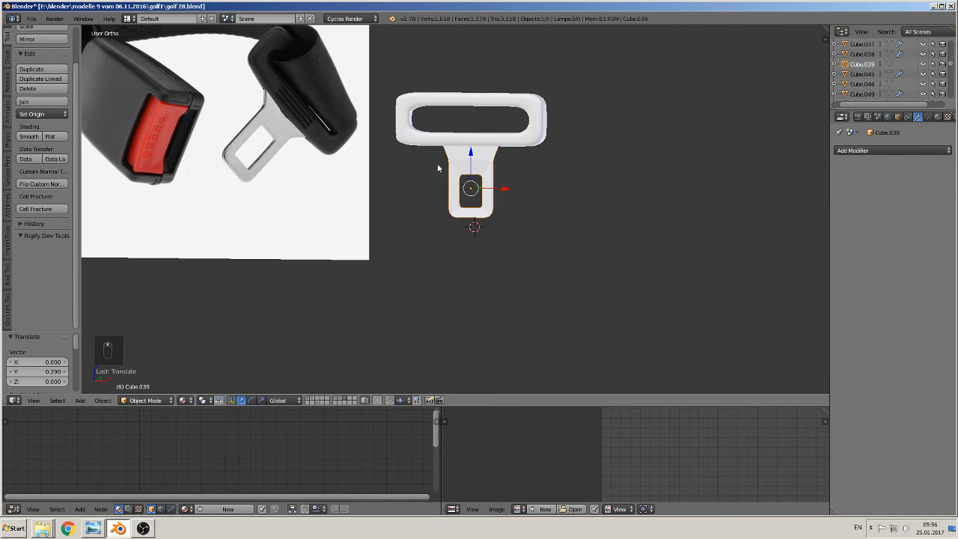
right_click(482, 142)
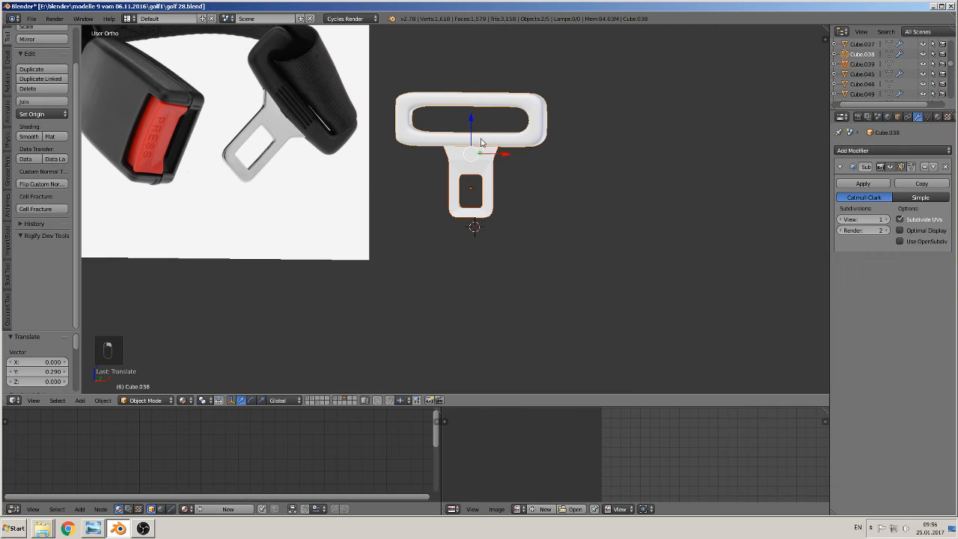
left_click(26, 101)
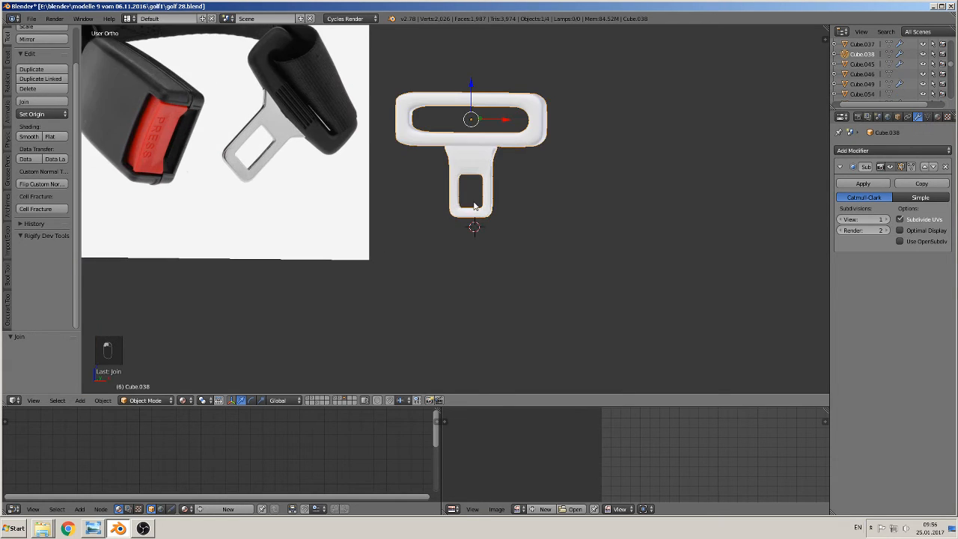
Create a material slot on the joined buckle piece and give it the existing "black plastic" material.
middle_click_drag(474, 205, 570, 175)
key("KP_1")
left_click(938, 117)
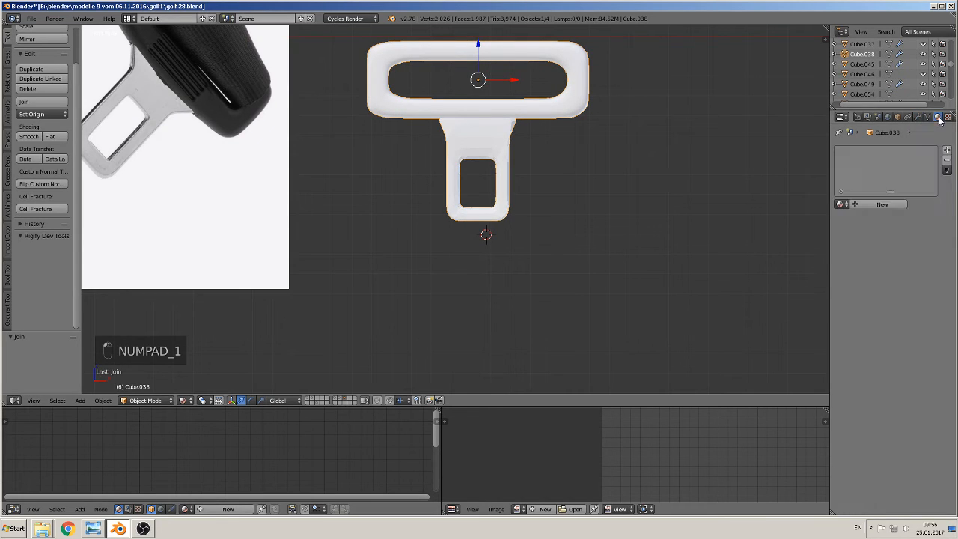
left_click(840, 204)
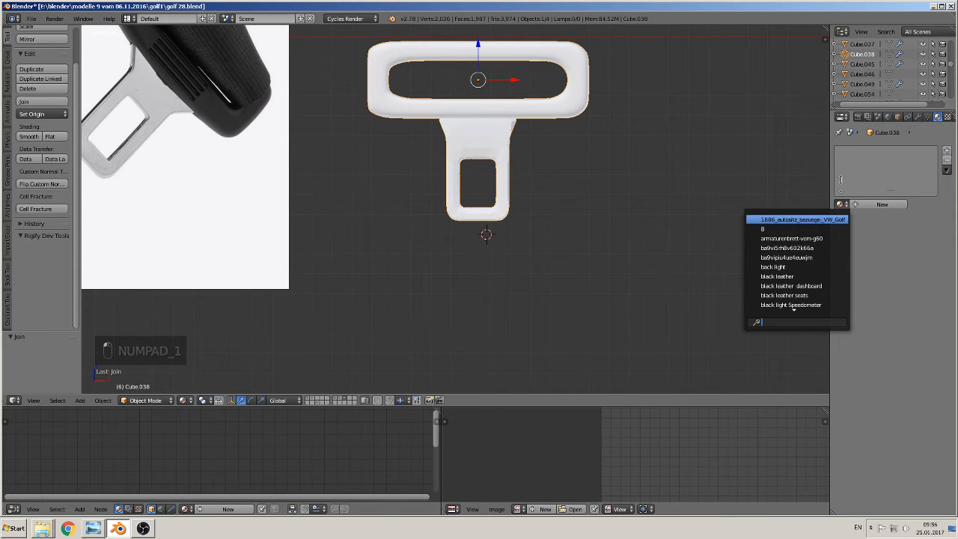
left_click(882, 203)
left_click(842, 205)
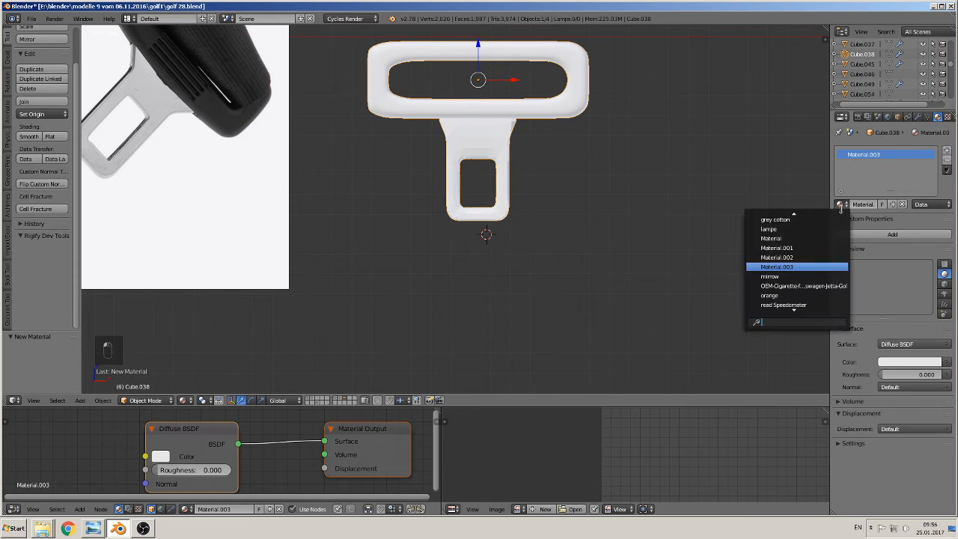
type("bl")
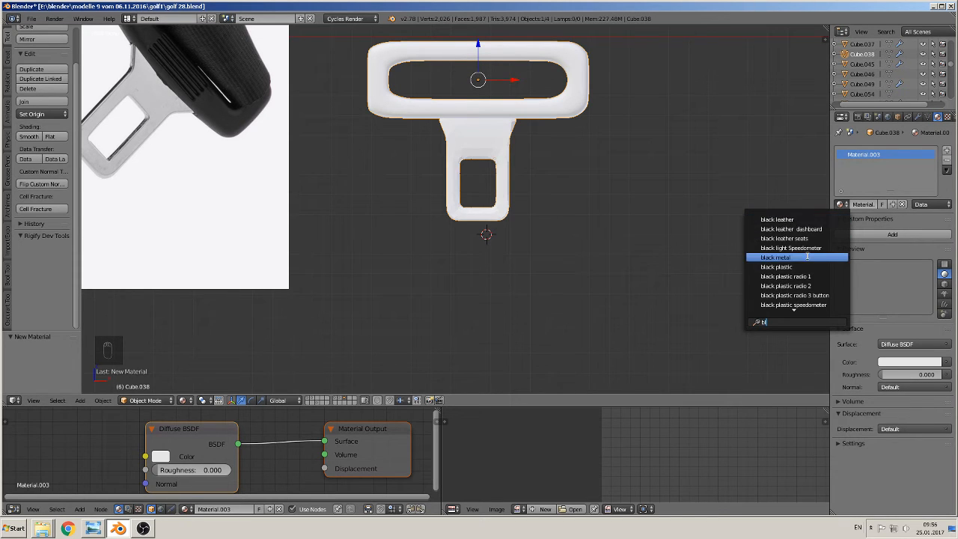
left_click(799, 266)
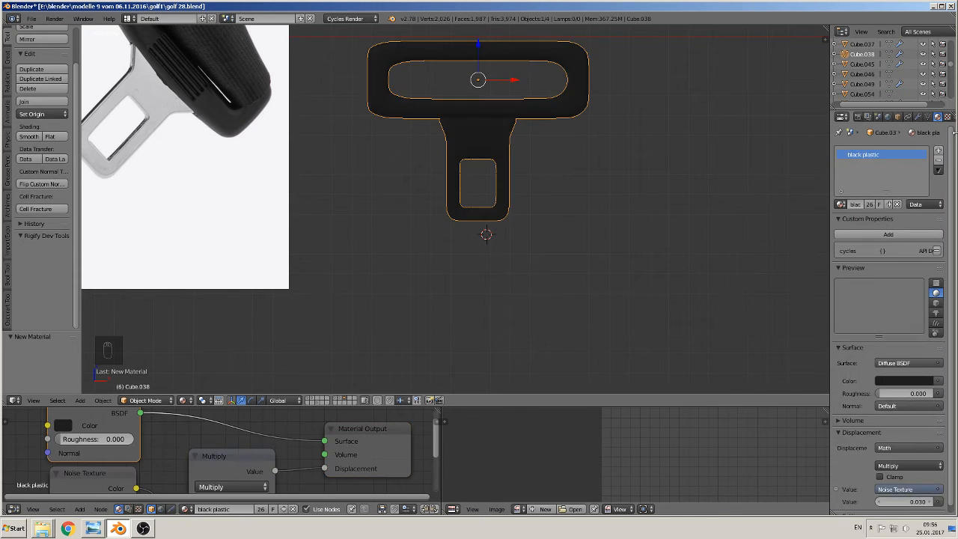
Add a second material slot to the buckle piece and give it the existing "silver" material.
left_click(940, 152)
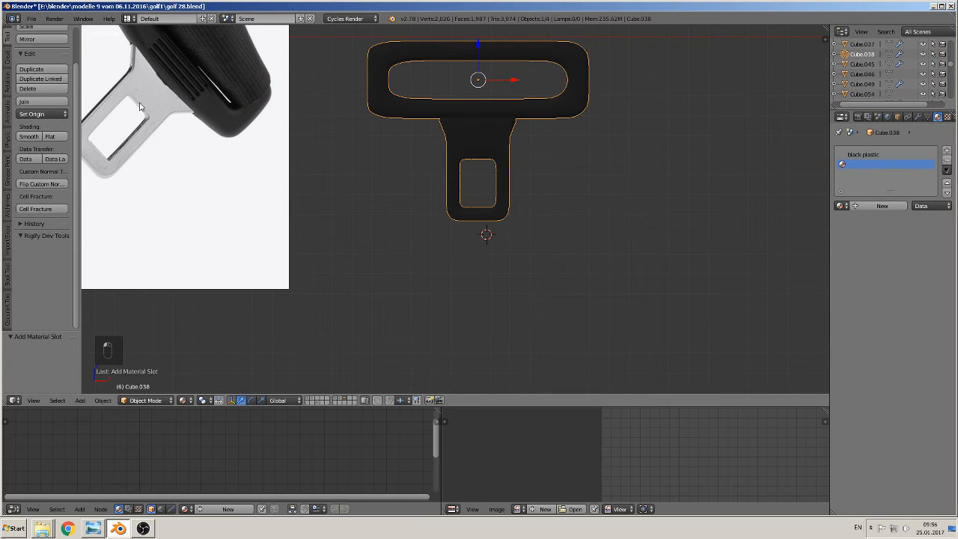
left_click(876, 206)
left_click(840, 206)
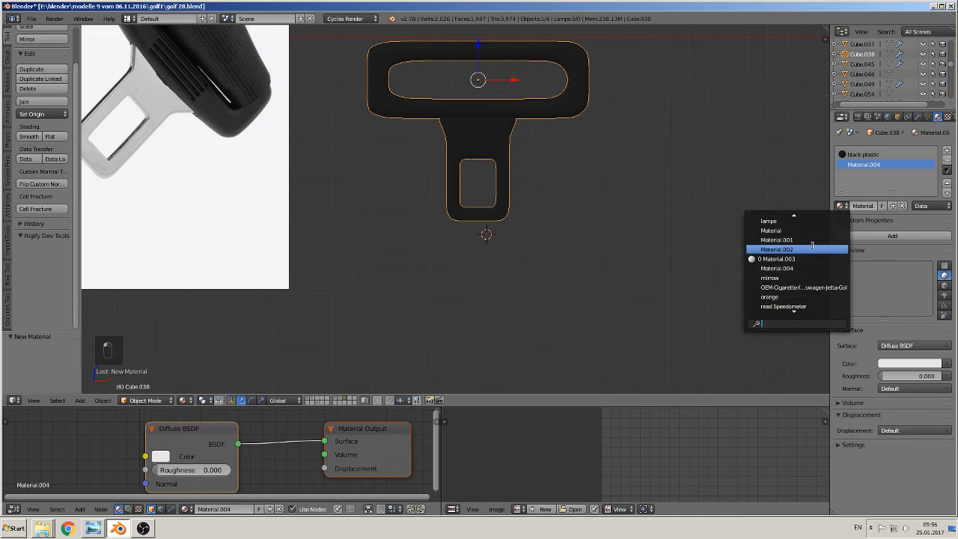
type("sil")
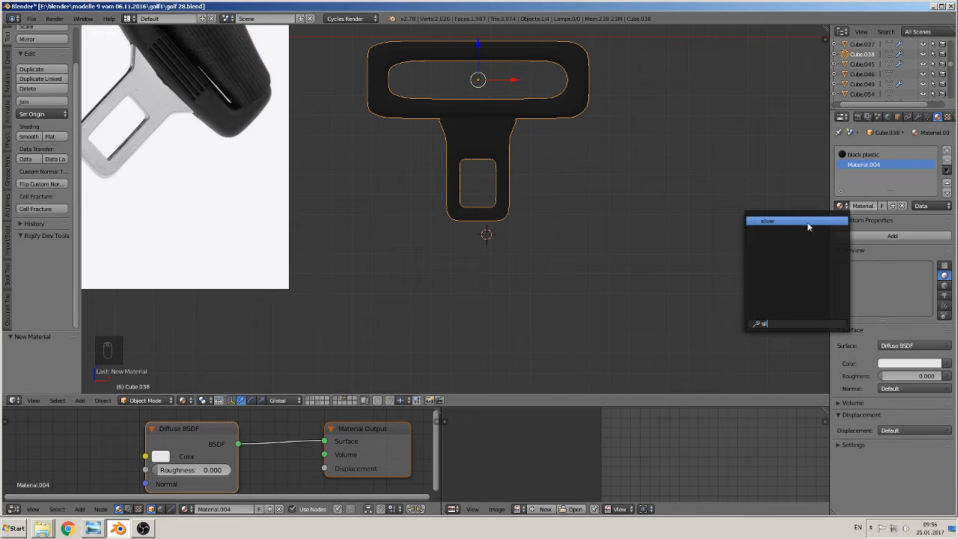
left_click(809, 222)
Select only the tongue's linked mesh, assign the silver material to it, and return to Object Mode.
key("Tab")
key("Tab")
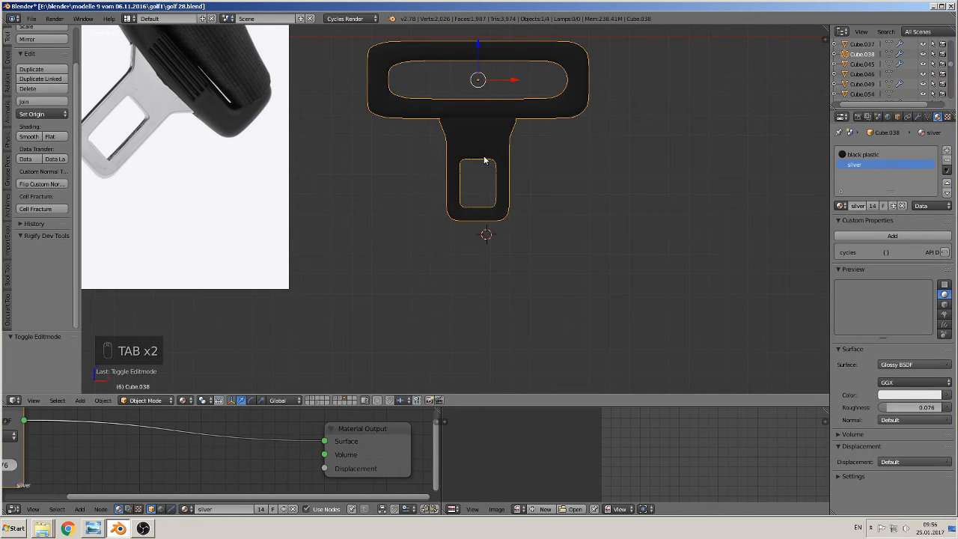
key("Tab")
key("Tab")
key("Tab")
key("a")
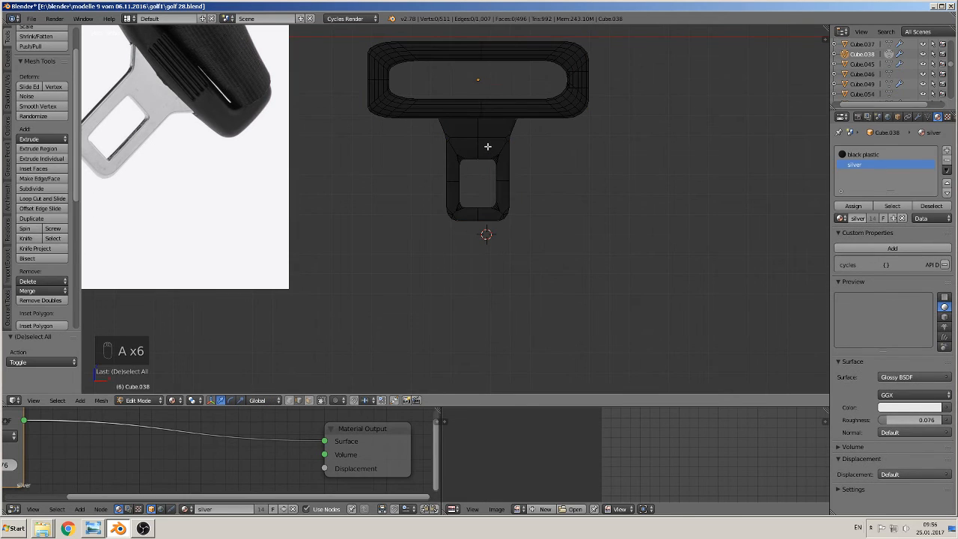
key("l")
left_click(849, 204)
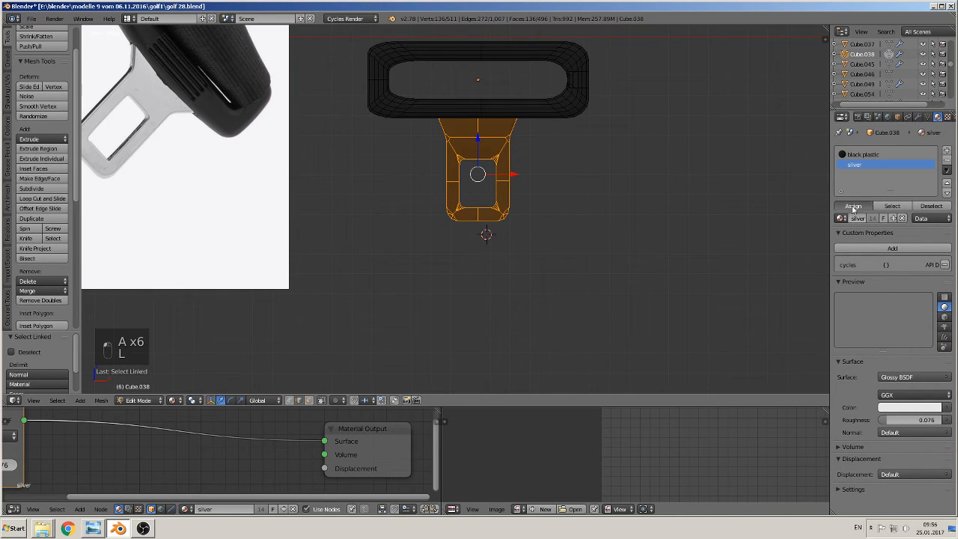
key("Tab")
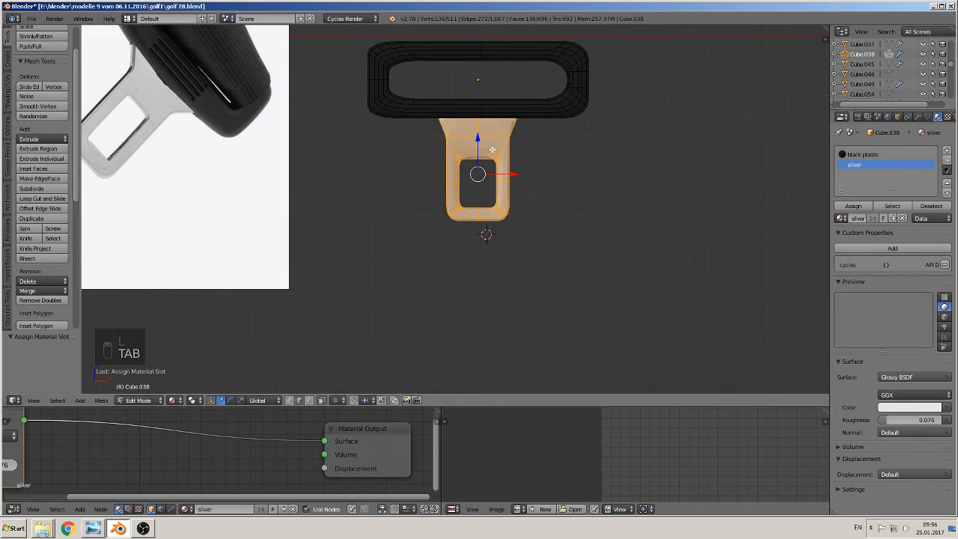
key("Tab")
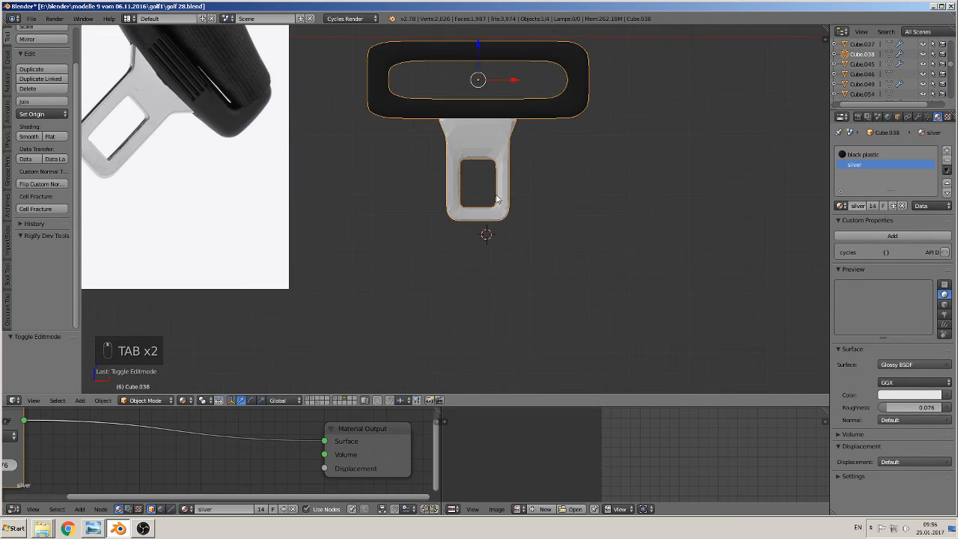
Compare smooth and flat shading on the tongue's faces in Edit Mode and set them to flat.
scroll(495, 198, "up", 3)
middle_click_drag(496, 205, 499, 170)
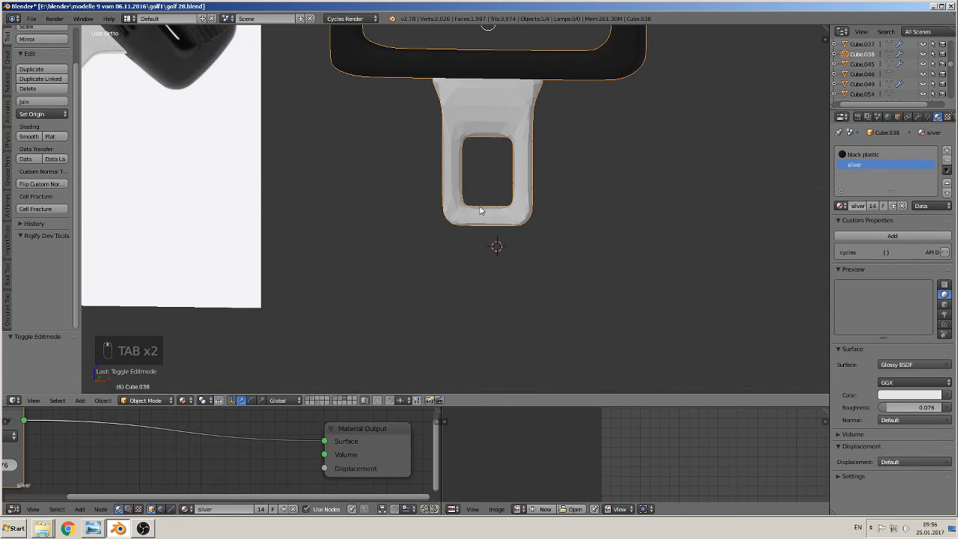
key("Tab")
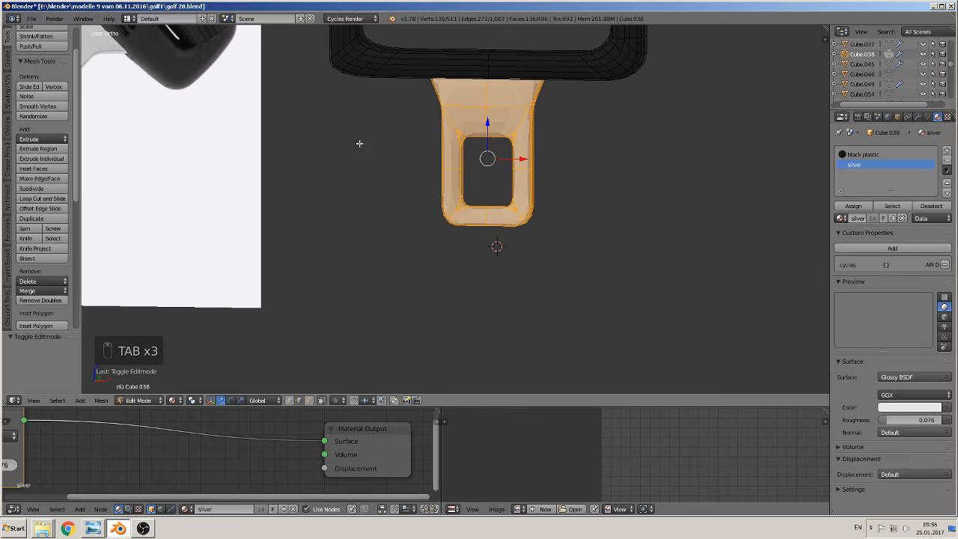
left_click(7, 90)
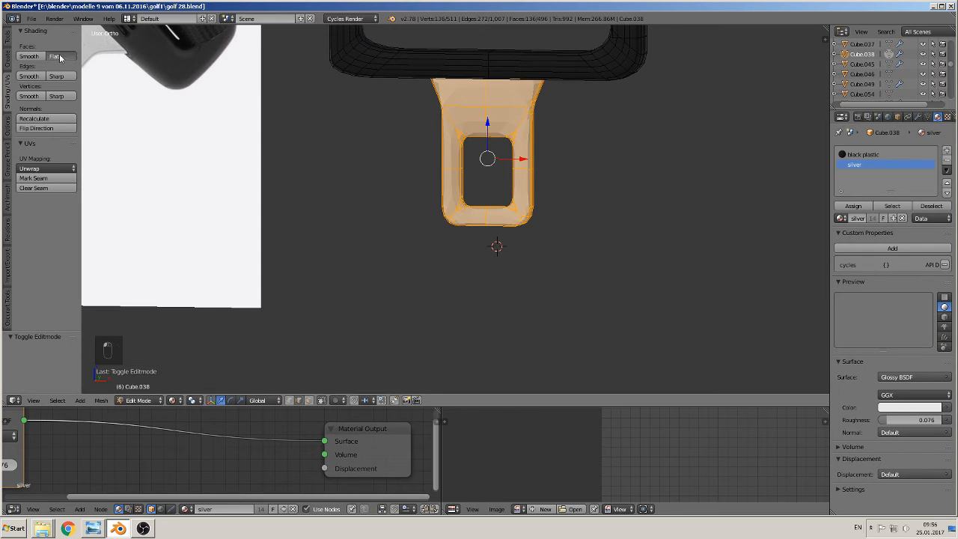
left_click(59, 54)
left_click(37, 58)
left_click(58, 56)
middle_click_drag(436, 178, 453, 169)
Remove the Subdivision Surface modifier from the buckle piece and leave Edit Mode.
left_click(919, 116)
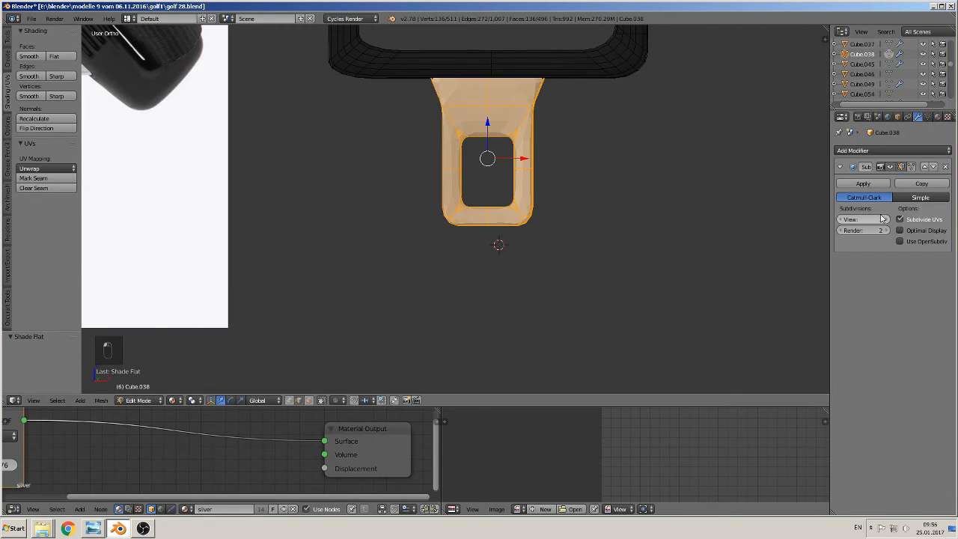
left_click(895, 169)
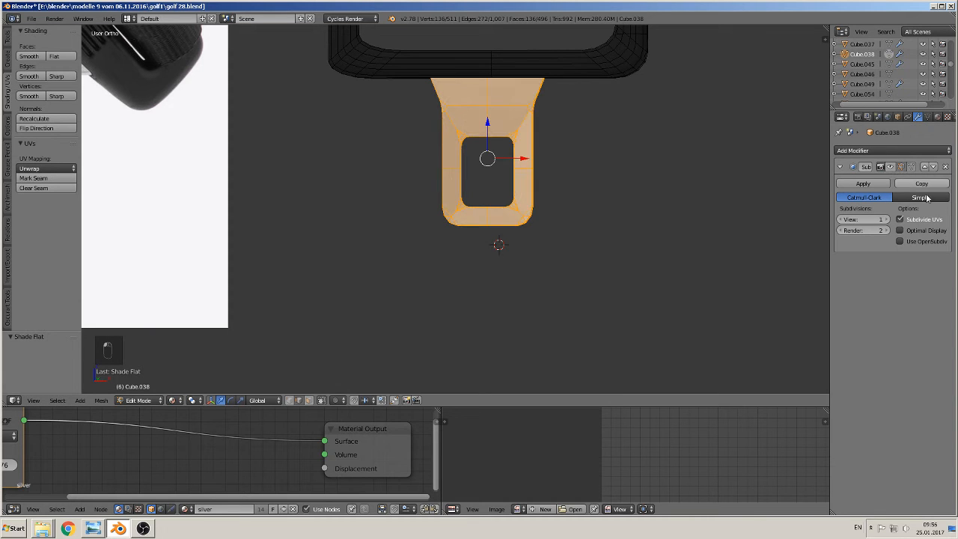
left_click(945, 167)
key("Tab")
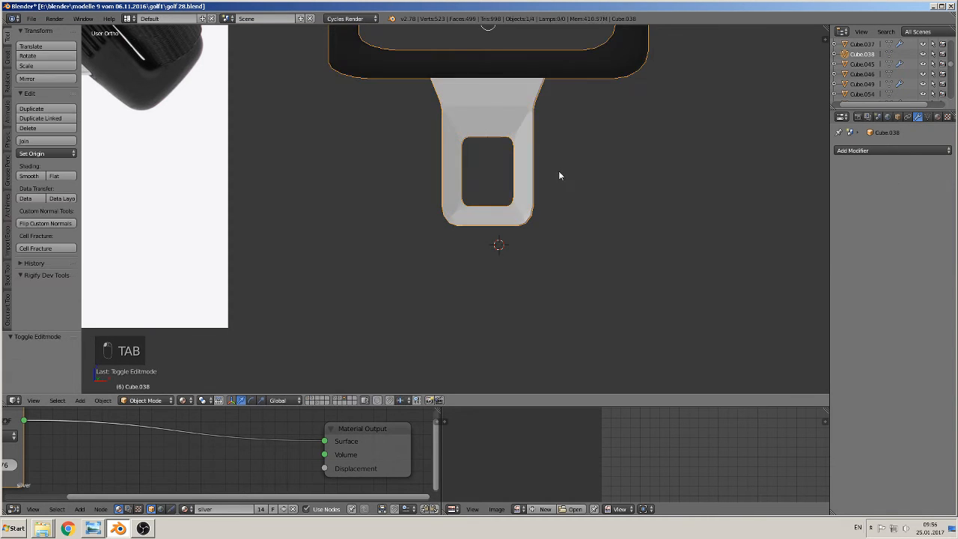
Select the edge loop around the front of the tongue's window and move it -0.051 along Y.
middle_click_drag(564, 178, 502, 178)
key("Tab")
scroll(494, 105, "up", 2)
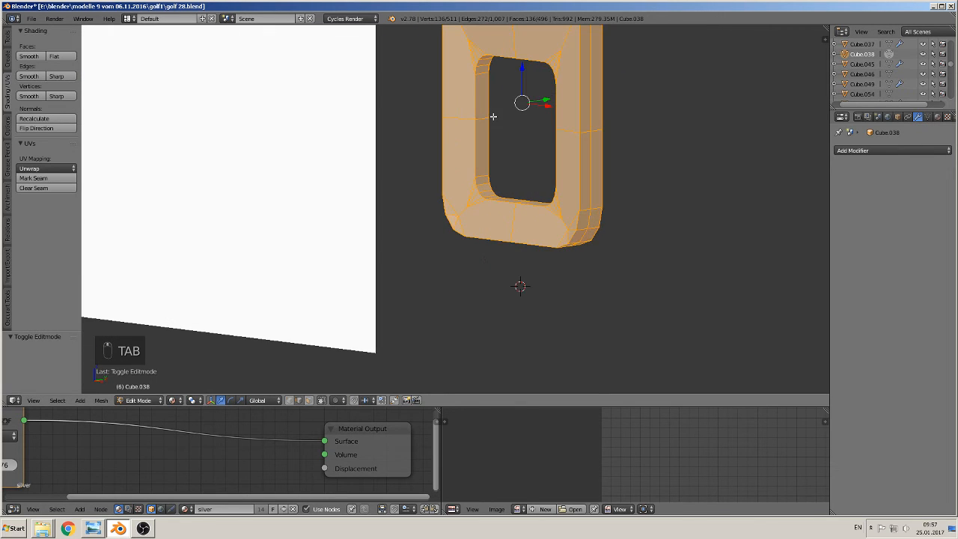
middle_click_drag(492, 115, 509, 152, "shift")
right_click(447, 113, "alt")
left_click_drag(493, 182, 494, 185)
middle_click_drag(494, 186, 515, 184)
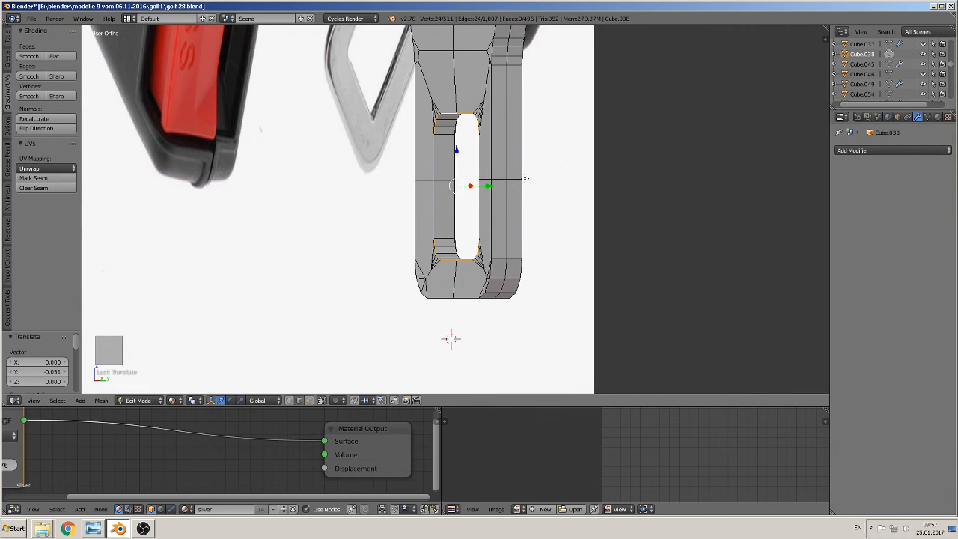
key("ctrl+y")
key("ctrl+y")
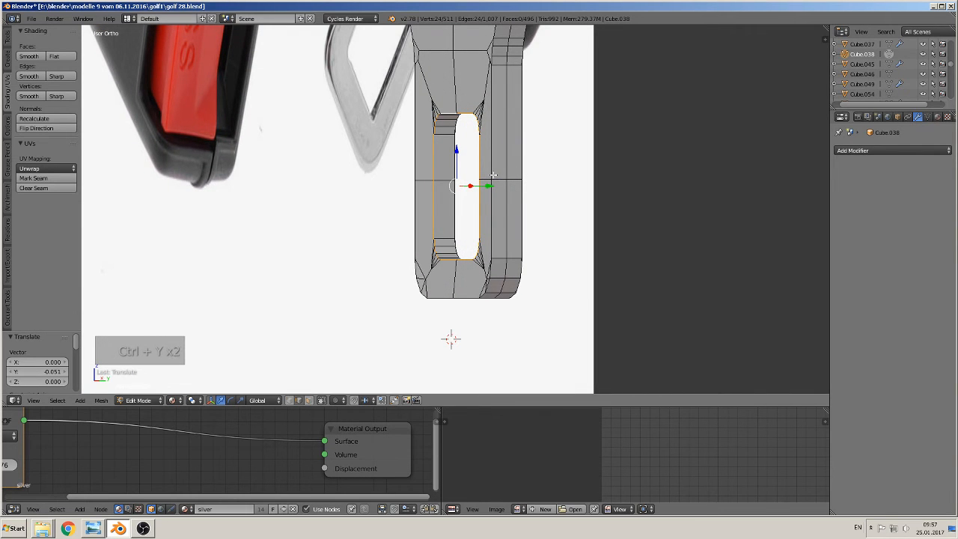
Box-select all vertices along the tongue's front side, including the window's front edge, in the right orthographic view.
key("KP_3")
scroll(472, 161, "down", 2)
scroll(465, 285, "up", 2)
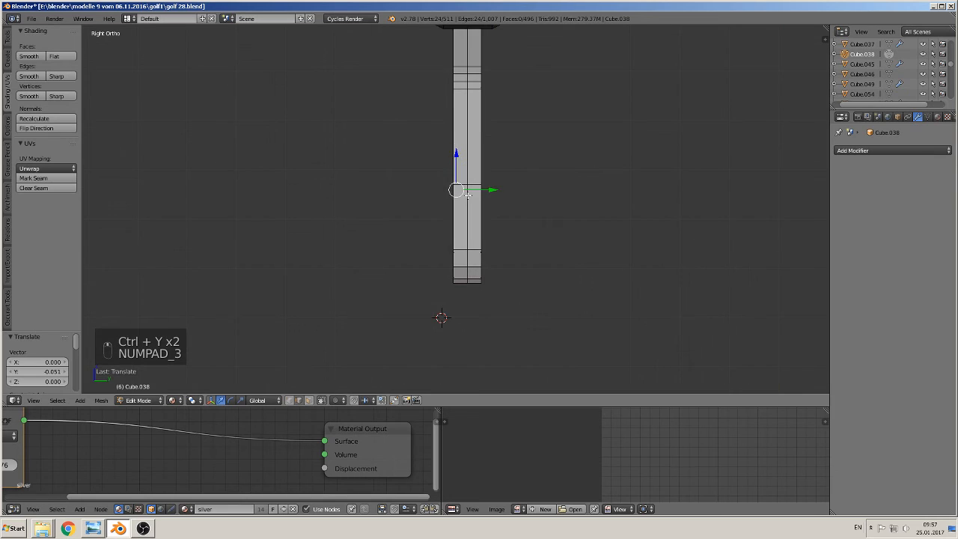
key("a")
key("a")
left_click(306, 400)
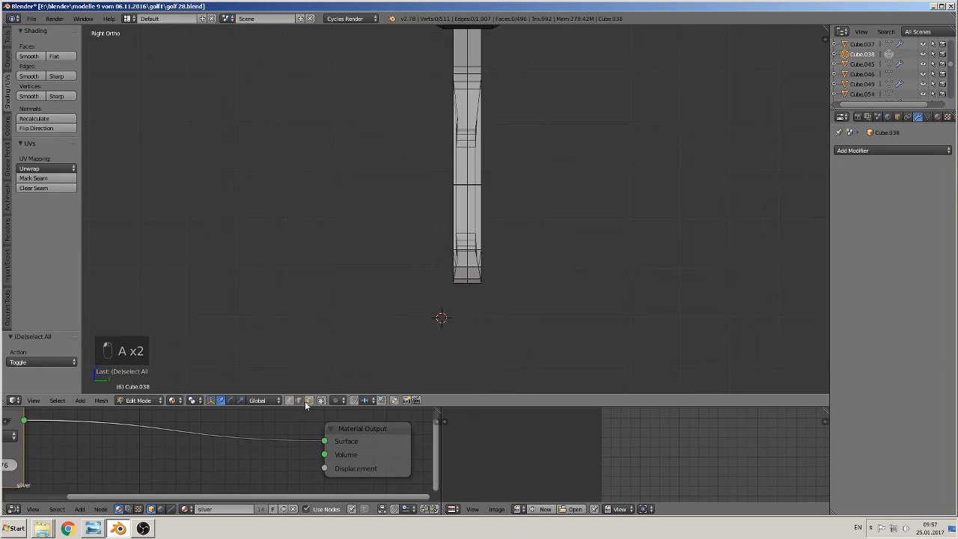
key("a")
key("a")
key("b")
left_click_drag(460, 298, 431, 34)
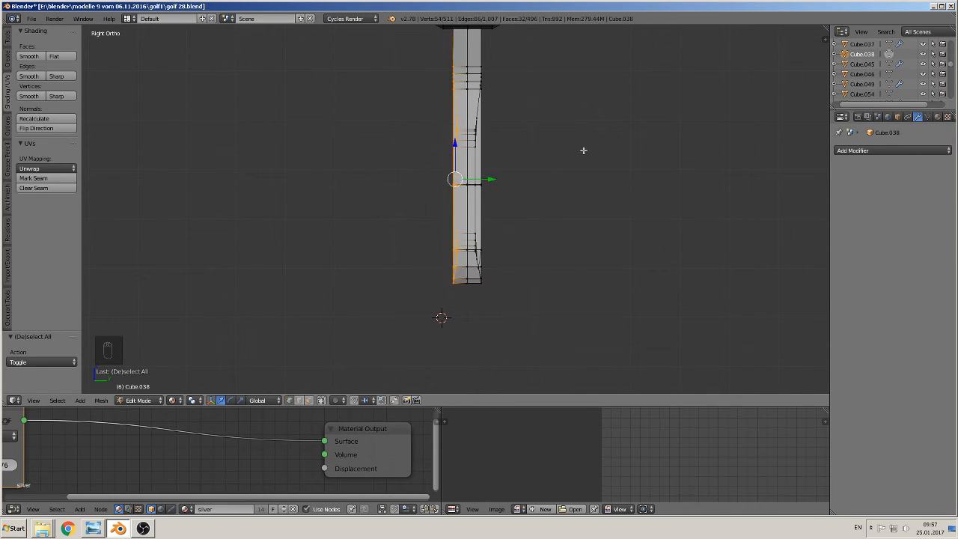
Try scaling the selected vertices to 0 along Z, and switch the keyboard input language to Deutsch (Deutschland).
type("sz0")
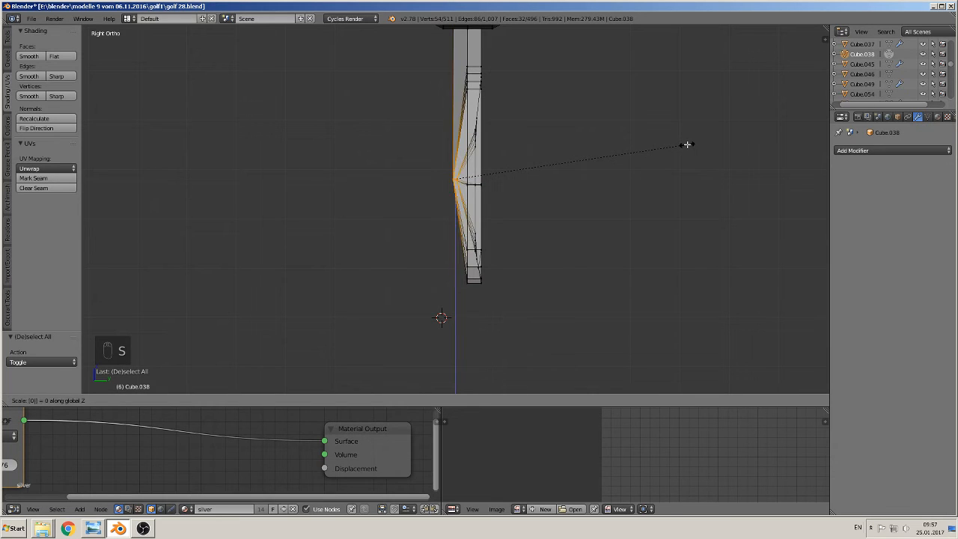
left_click(687, 144)
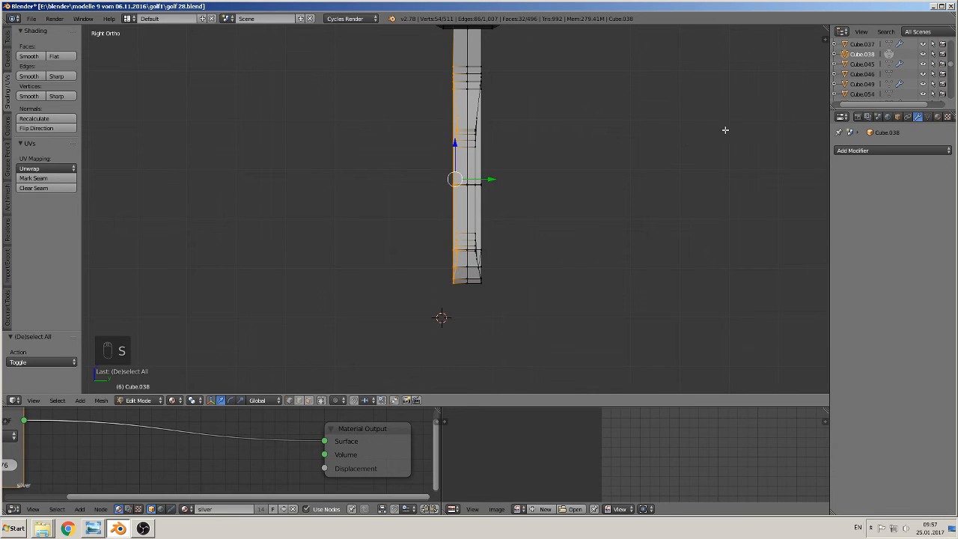
left_click(857, 528)
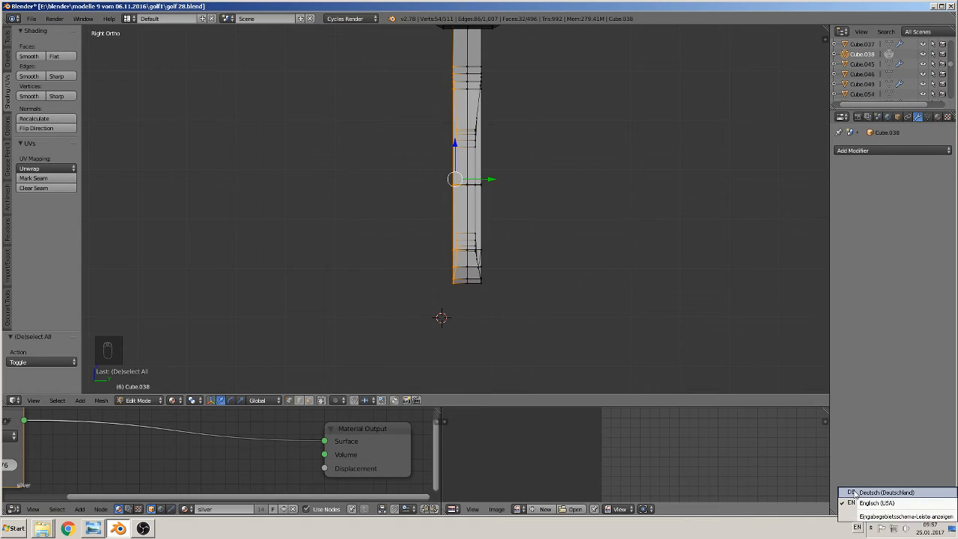
left_click(883, 491)
Flatten the selected front vertices into one plane by scaling them to 0 along Y, and deselect everything.
type("sy0")
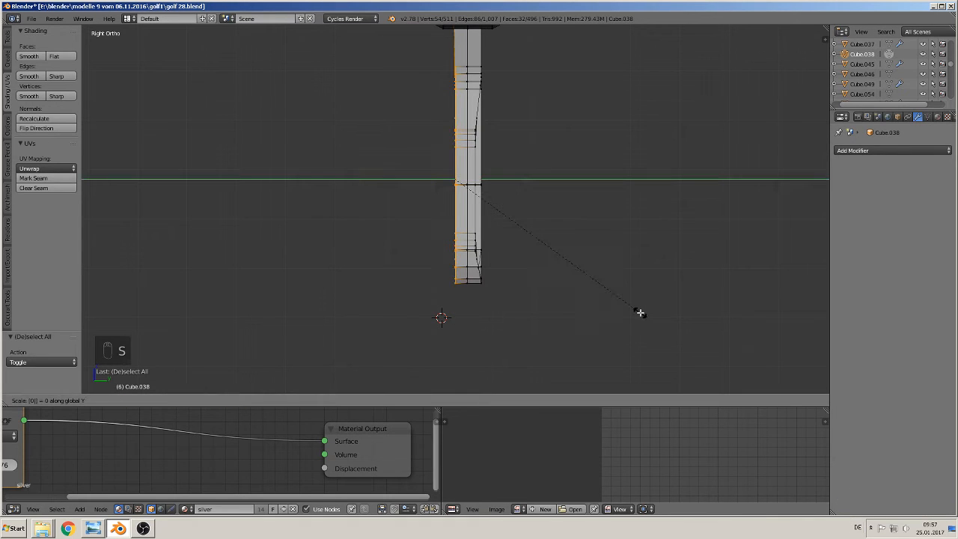
left_click(584, 277)
left_click(584, 279)
key("a")
key("a")
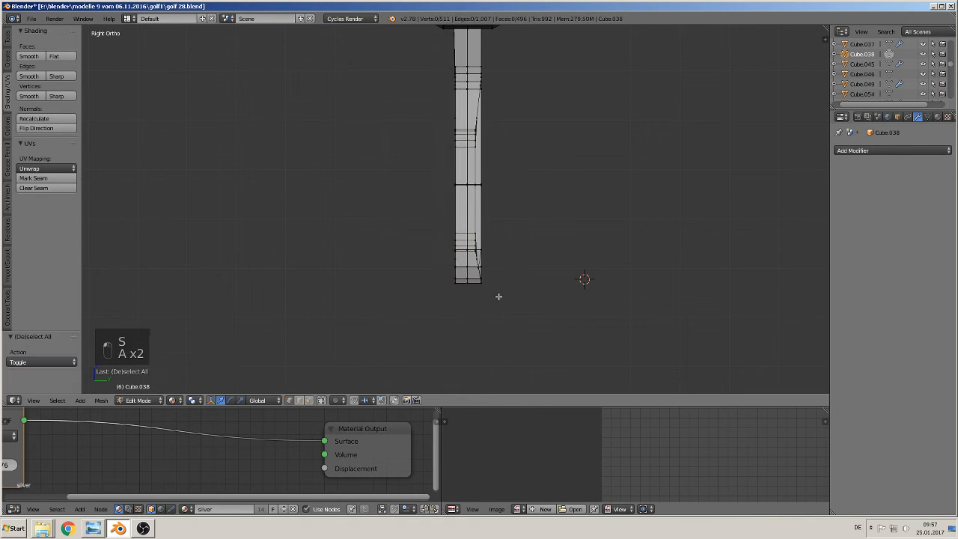
Select all vertices along the tongue's back side and flatten them by scaling to 0 along Y.
key("b")
left_click_drag(513, 302, 473, 47)
key("s")
key("y")
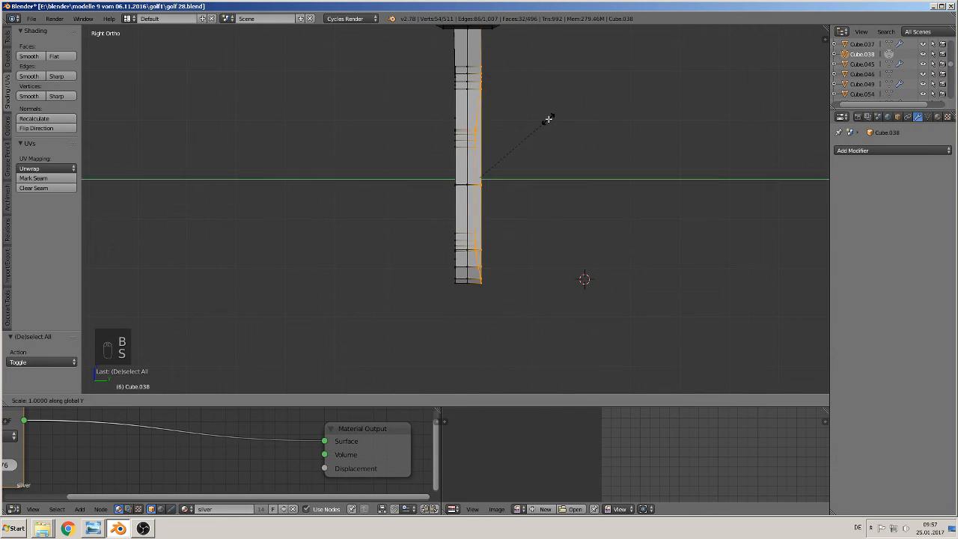
key("0")
key("Return")
Select the two face loops around the tongue's outer rim, set them to smooth shading, and check the result in Object Mode.
key("Tab")
middle_click_drag(549, 119, 537, 276)
scroll(614, 167, "up", 2)
scroll(613, 167, "down", 2)
key("Tab")
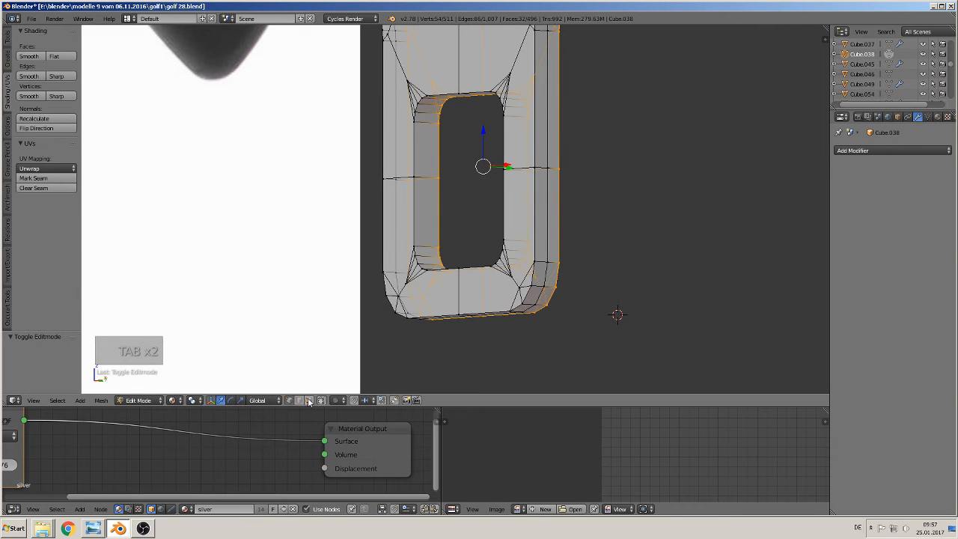
key("a")
key("a")
key("a")
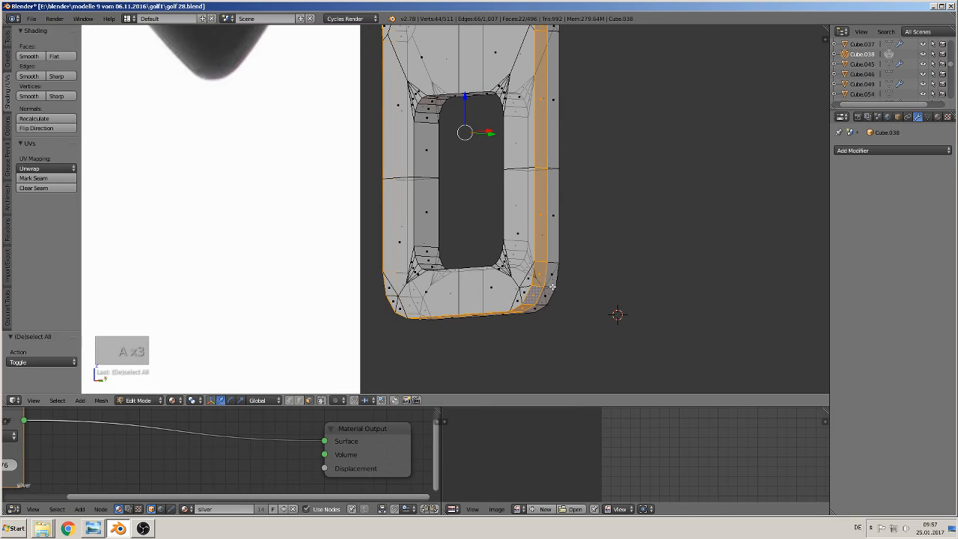
left_click(552, 287, "alt+shift")
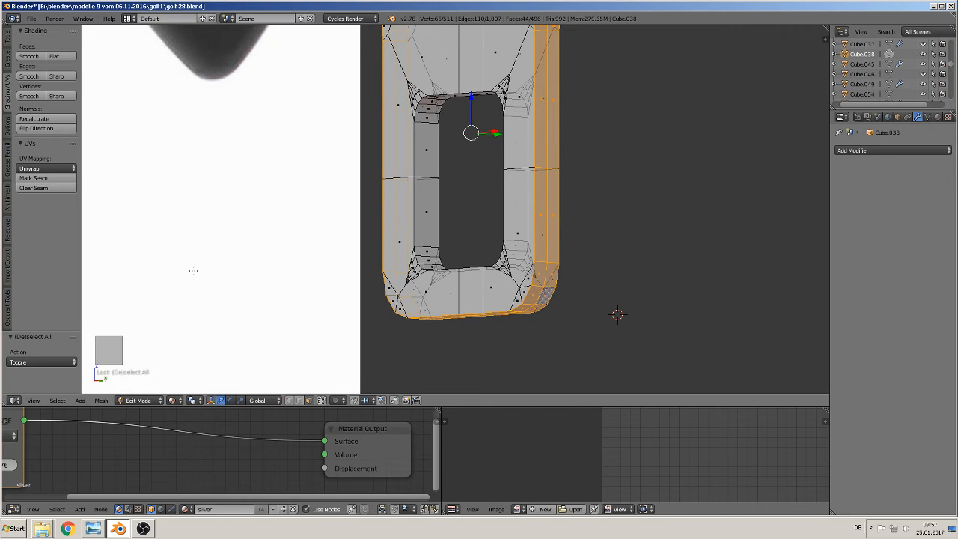
left_click(30, 57)
key("Tab")
scroll(547, 300, "up", 1)
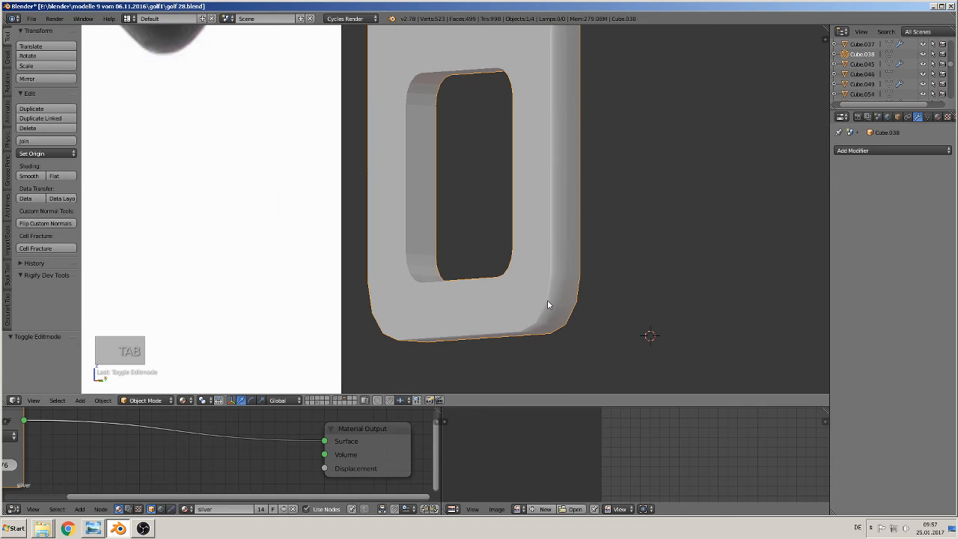
middle_click_drag(547, 299, 545, 298)
scroll(545, 297, "up", 1)
Add two edge loops around the tongue's outer rim, one tight to the front edge and one tight to the back edge.
key("Tab")
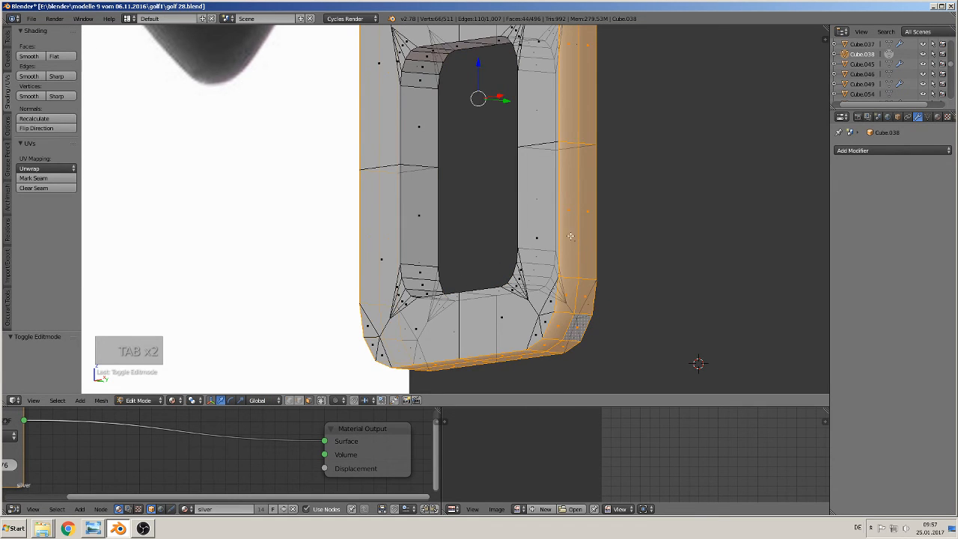
middle_click_drag(571, 237, 559, 272)
key("ctrl+r")
left_click(557, 292)
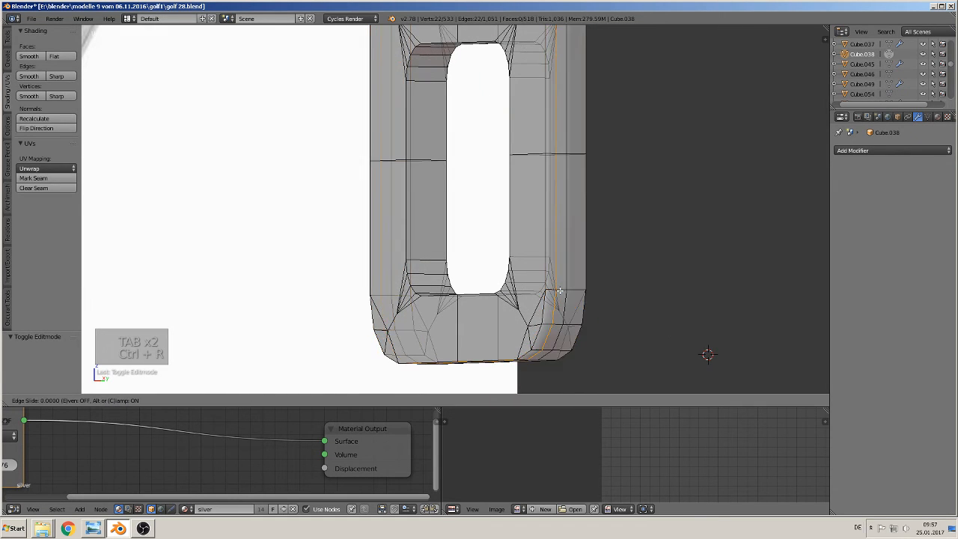
left_click(549, 294)
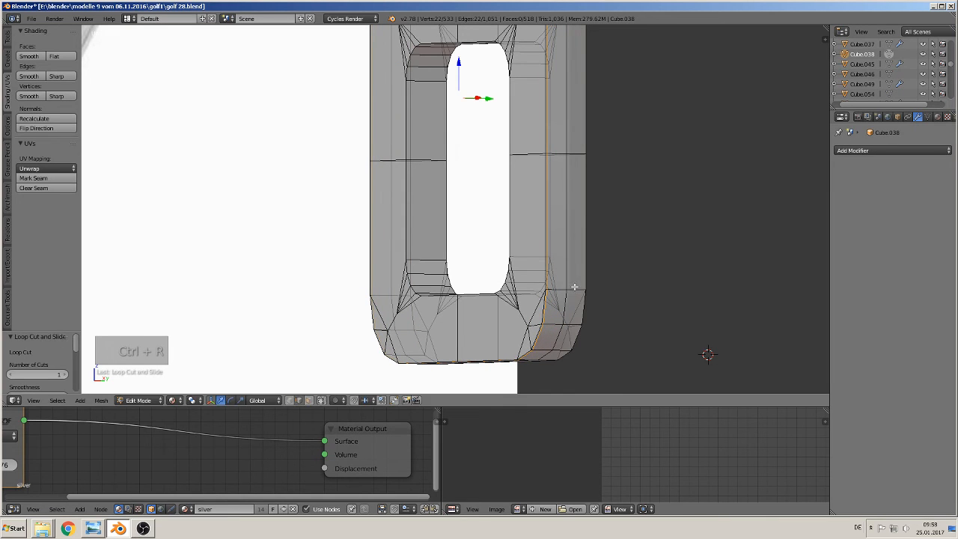
key("ctrl+r")
left_click(578, 286)
left_click(584, 286)
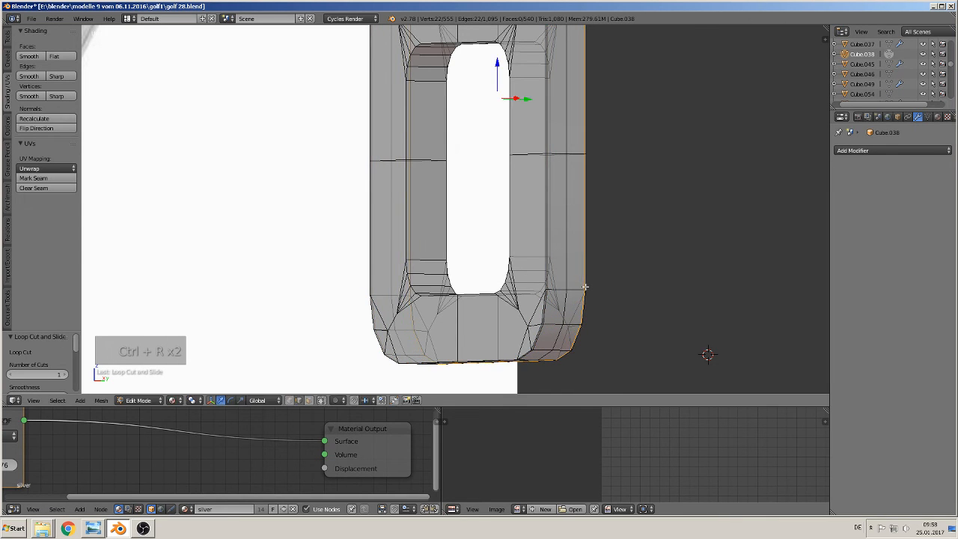
key("Tab")
middle_click_drag(573, 317, 626, 330)
scroll(626, 330, "down", 8)
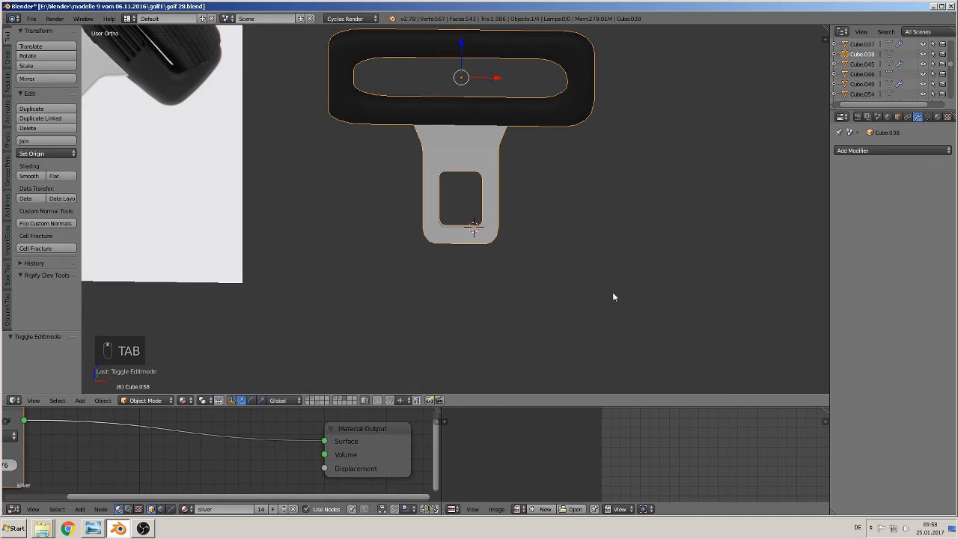
Add a cube mesh beside the car interior reference photo and scale it up by 1.172.
key("KP_1")
scroll(524, 258, "down", 4)
middle_click_drag(486, 274, 514, 222, "shift")
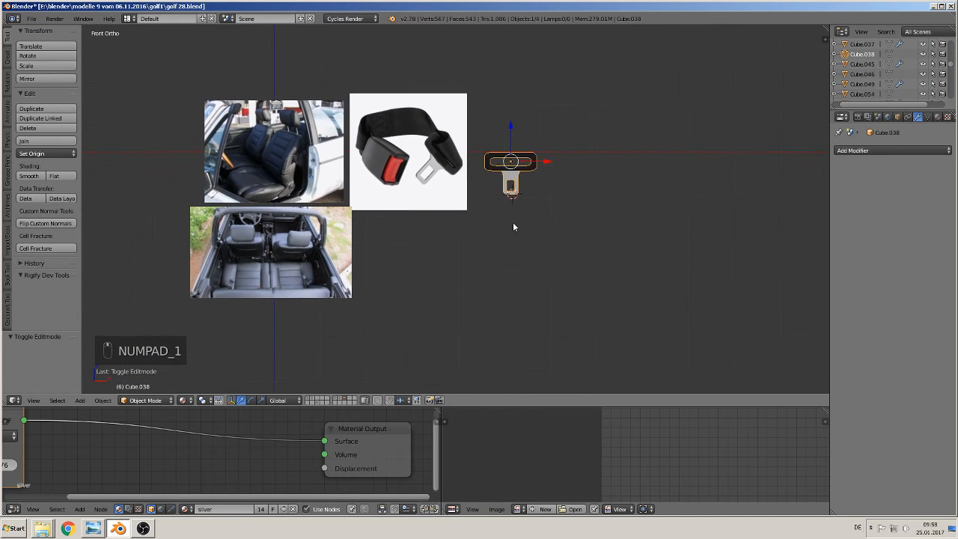
scroll(483, 135, "up", 1)
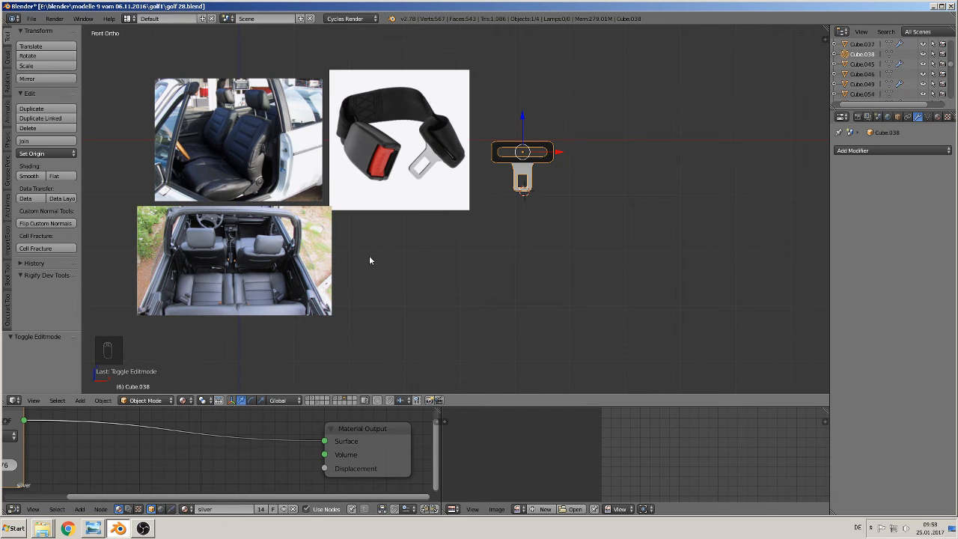
middle_click_drag(295, 262, 491, 238, "shift")
scroll(492, 238, "up", 8)
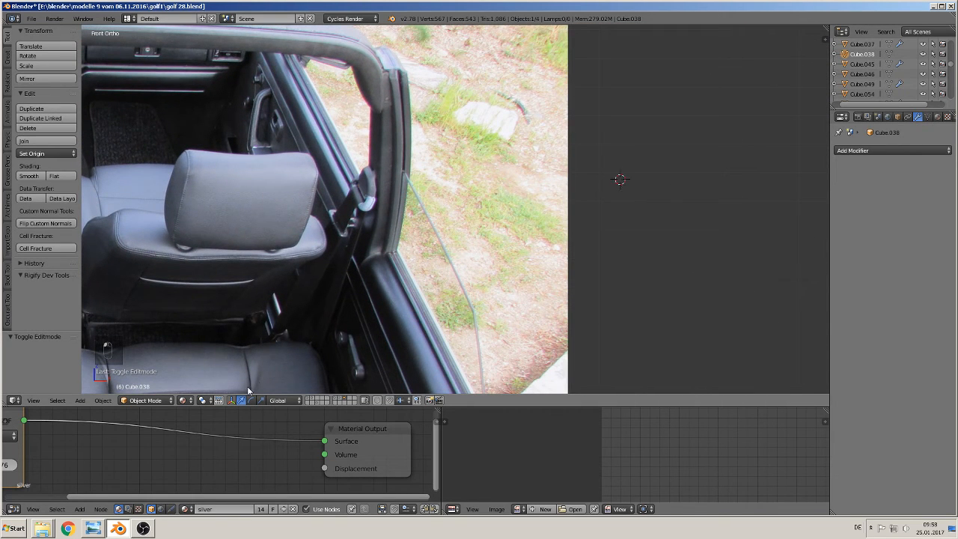
left_click(80, 401)
mouse_move(91, 390)
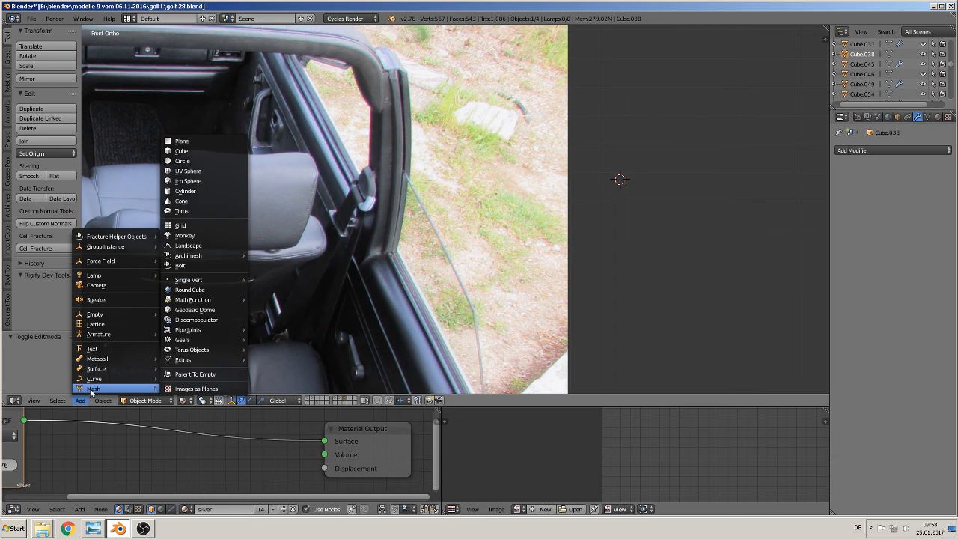
left_click(182, 152)
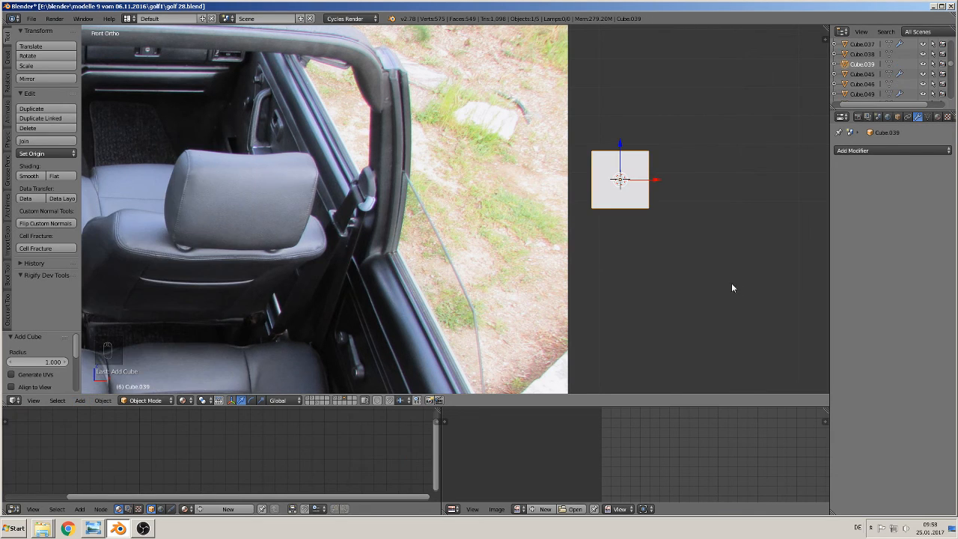
key("s")
left_click(685, 235)
middle_click_drag(684, 236, 653, 265)
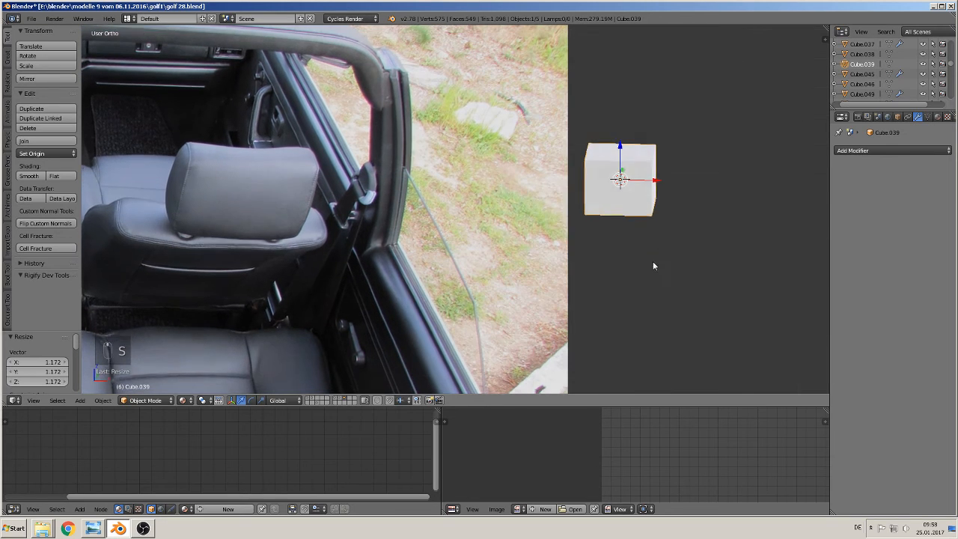
Narrow the cube's top face along X so the block tapers upward, and return to Object Mode.
key("Tab")
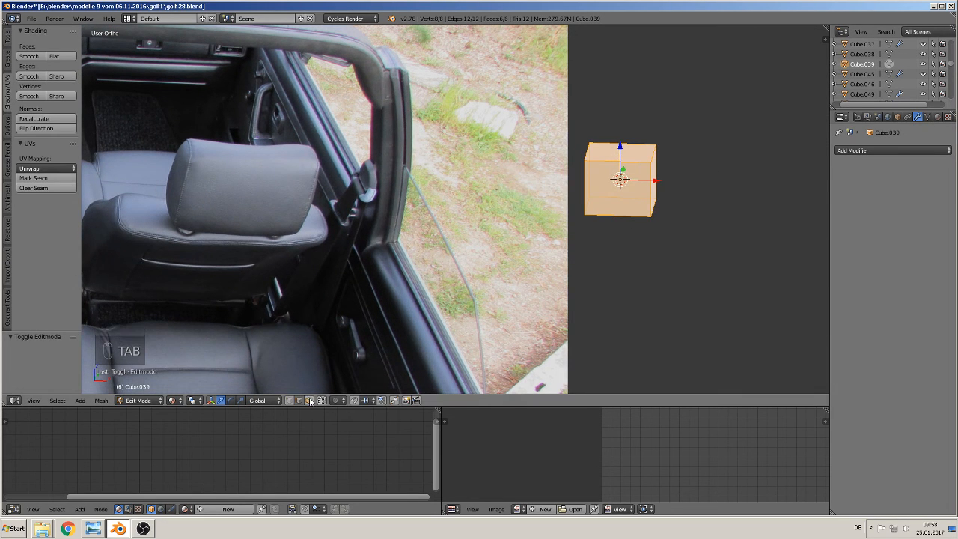
left_click(630, 153)
key("s")
key("x")
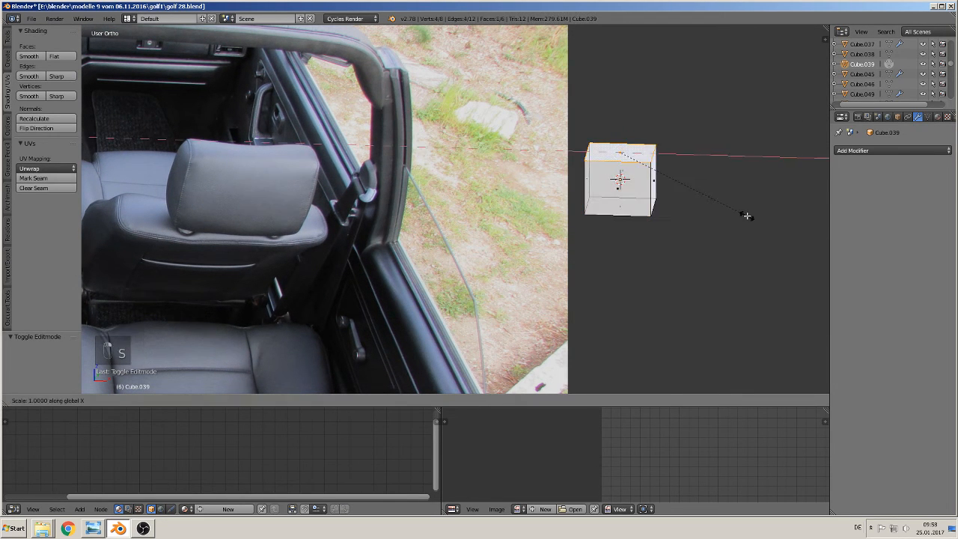
left_click(695, 190)
mouse_move(685, 212)
middle_mouse_down()
mouse_move(610, 237)
mouse_move(684, 212)
middle_mouse_up()
key("Tab")
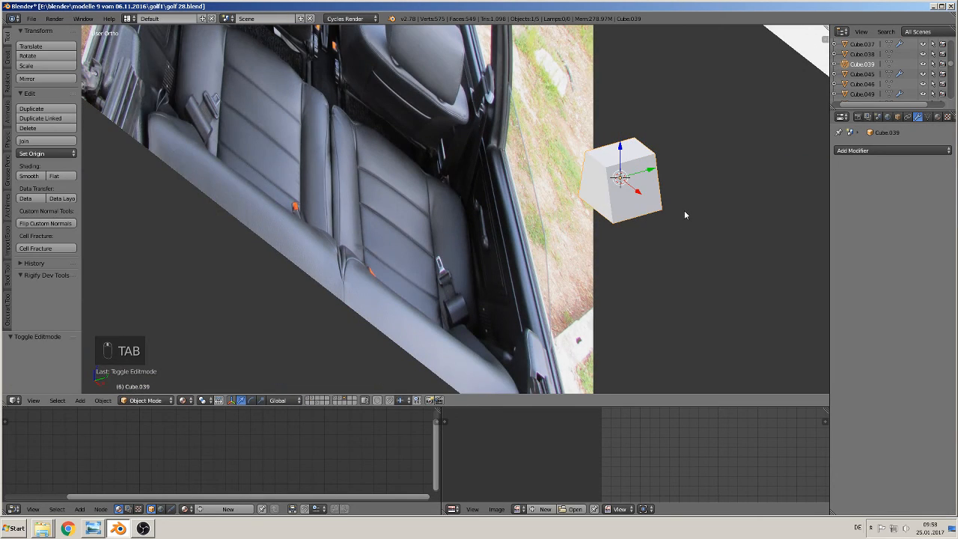
Thin the tapered block by scaling it to 0.280 along Y.
key("s")
key("y")
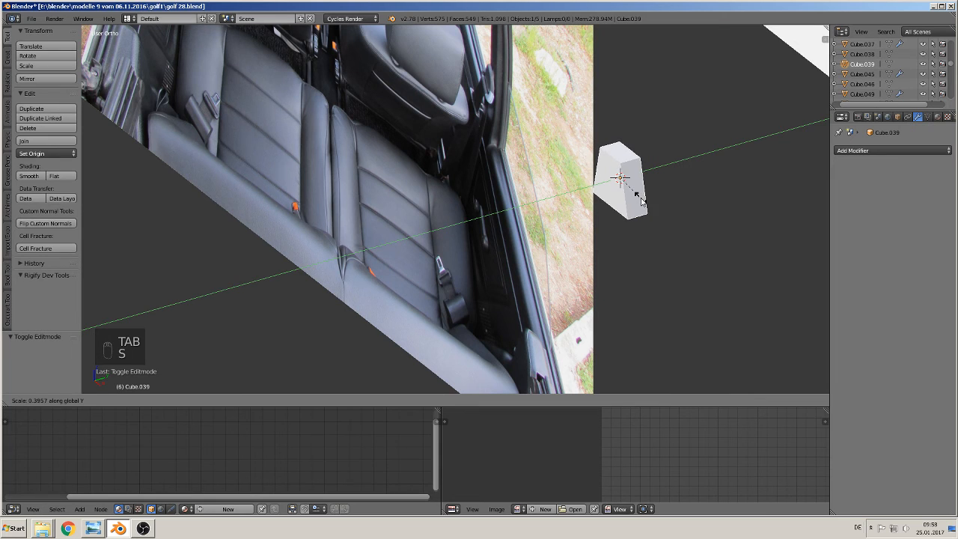
left_click(638, 194)
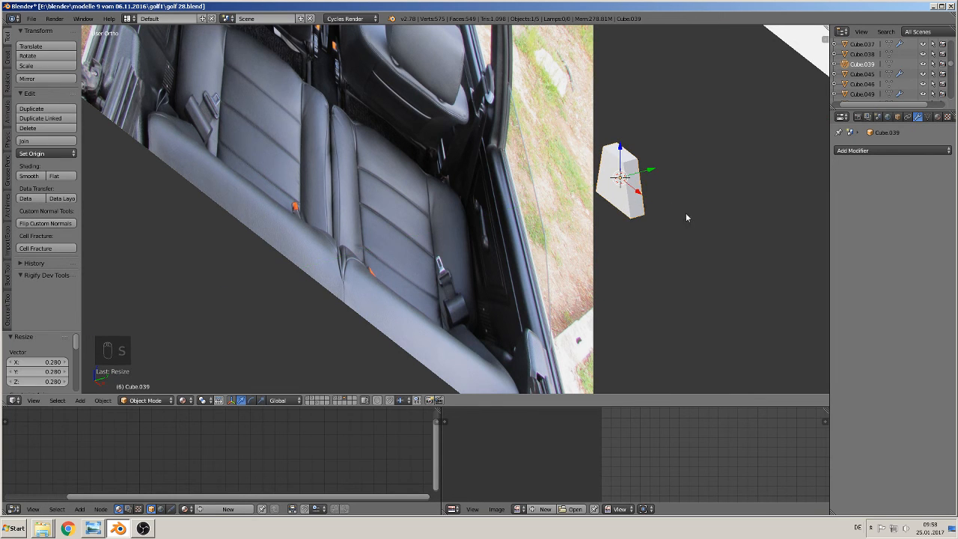
middle_click_drag(686, 214, 551, 247)
scroll(516, 269, "up", 1)
Add two vertical edge loops to the tapered block, one near each slanted side.
key("Tab")
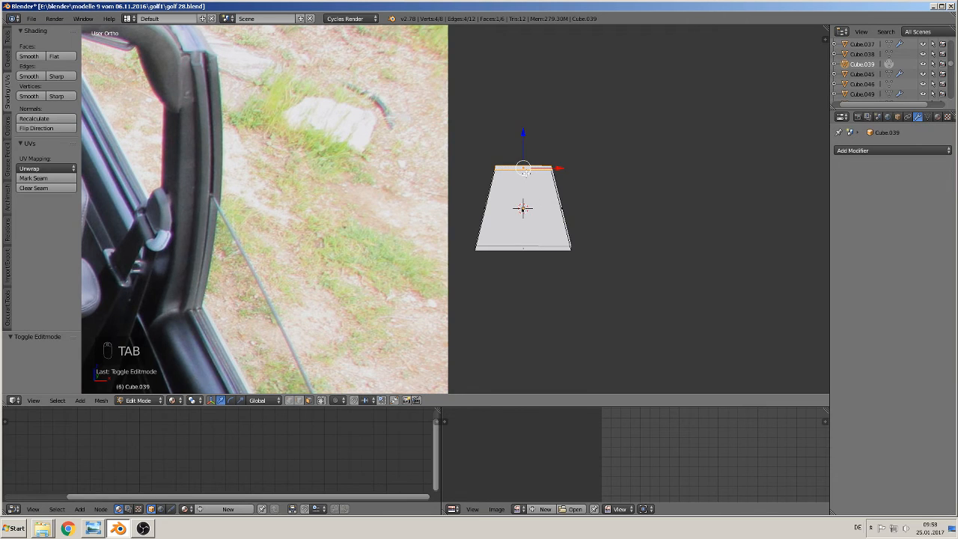
key("ctrl+r")
left_click(525, 170)
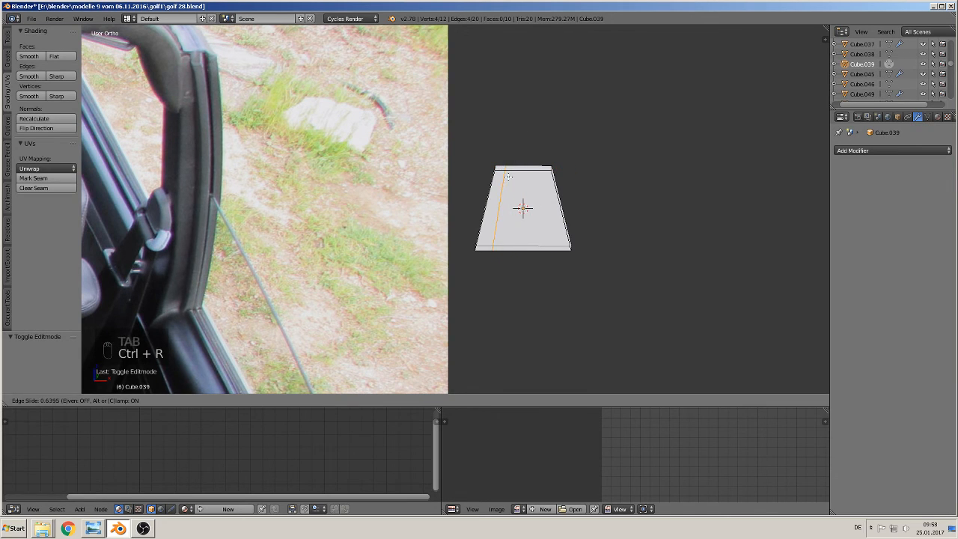
left_click(499, 174)
key("ctrl+r")
left_click(536, 172)
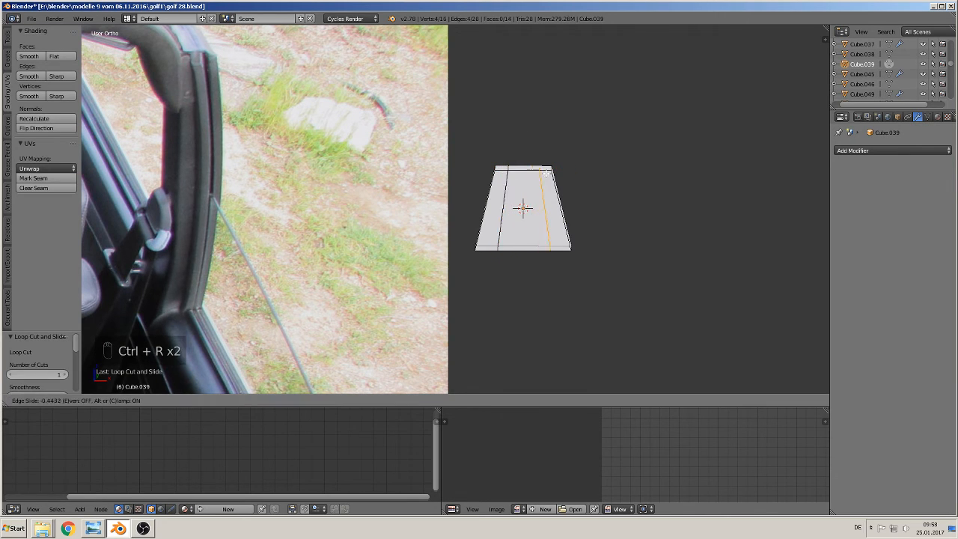
left_click(548, 173)
Add two horizontal edge loops to the tapered block, one near its top and one near its bottom.
key("ctrl+r")
left_click(536, 172)
left_click(538, 168)
key("ctrl+r")
left_click(514, 224)
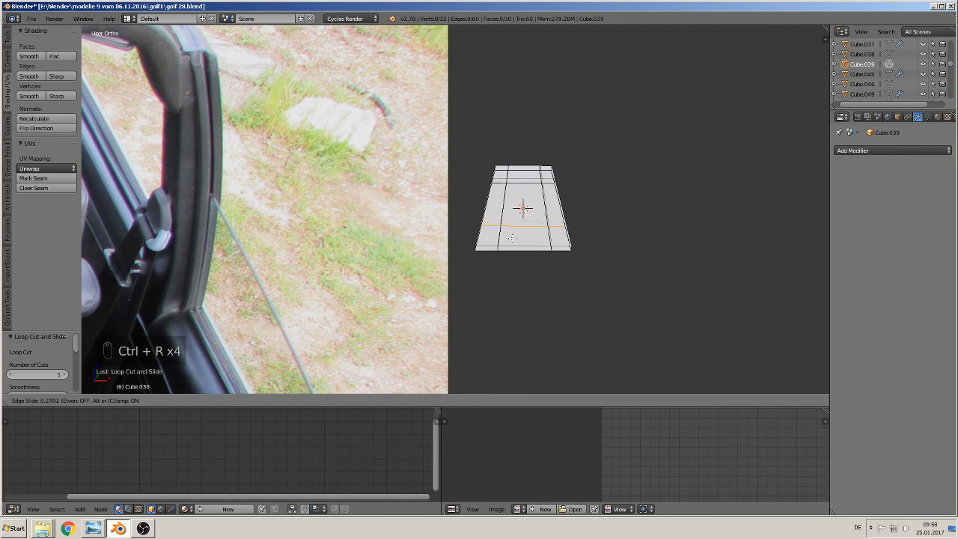
left_click(514, 248)
Bevel the two bottom corner edges of the tapered block with three segments and an offset of about 0.394.
middle_click_drag(514, 248, 612, 314)
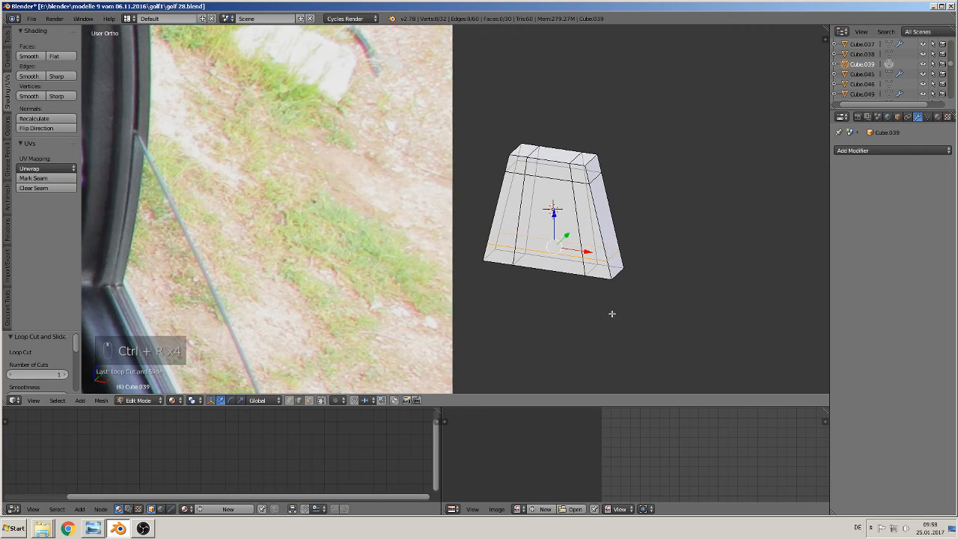
right_click(621, 279)
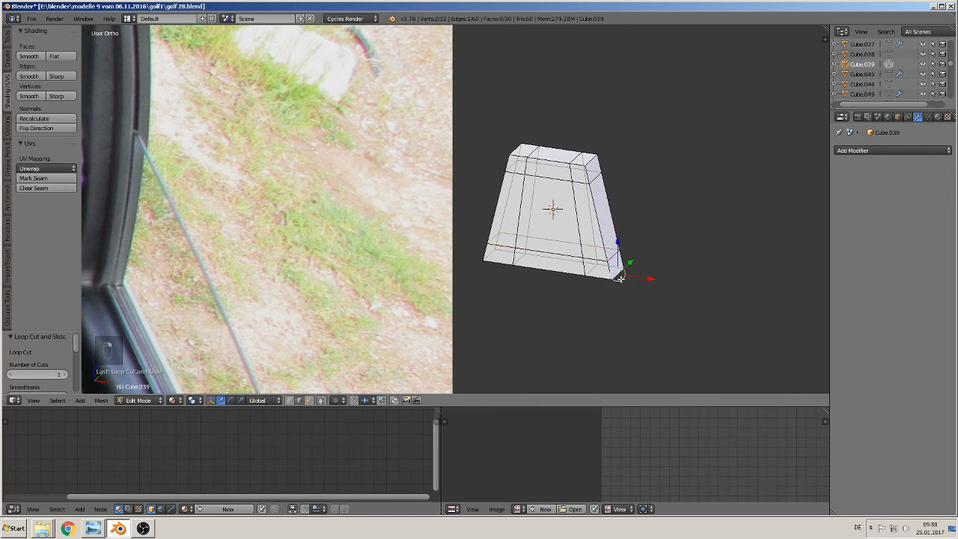
middle_click_drag(527, 312, 569, 288)
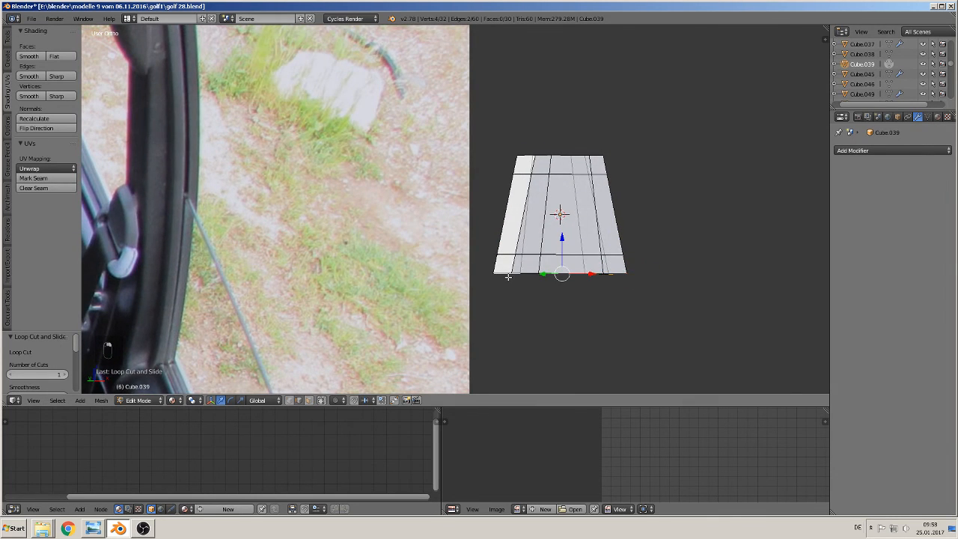
middle_click_drag(510, 274, 473, 253)
right_click(483, 265)
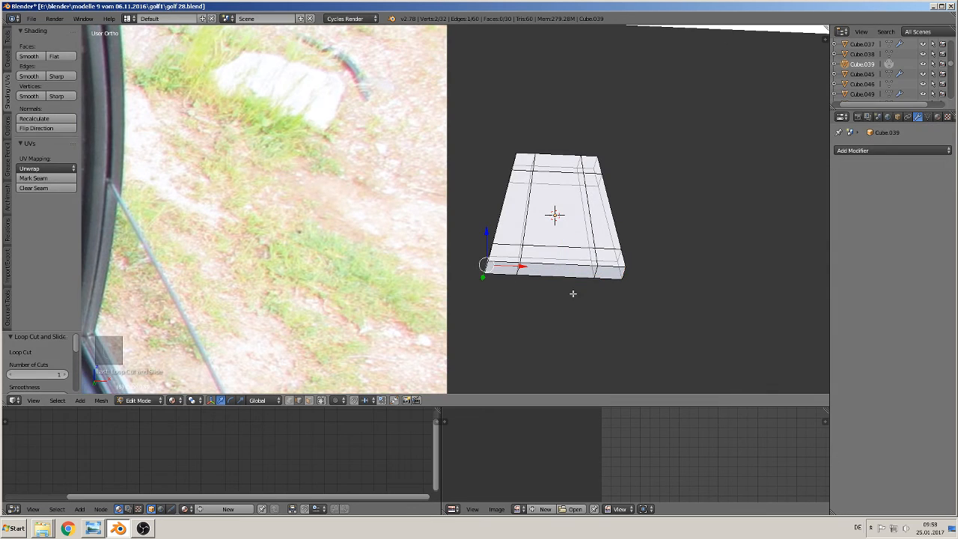
right_click(635, 273)
middle_click_drag(592, 298, 503, 266)
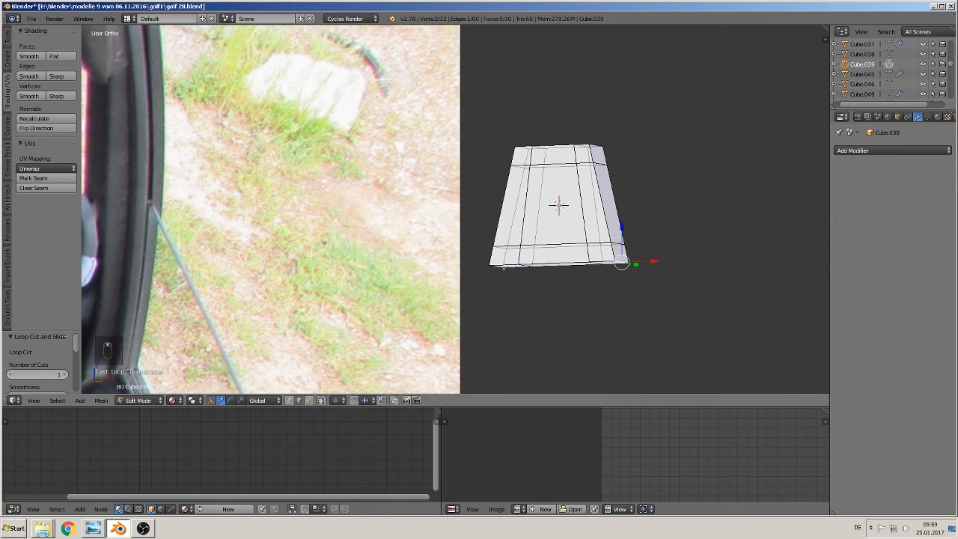
right_click(500, 268, "shift")
middle_click_drag(526, 302, 591, 310)
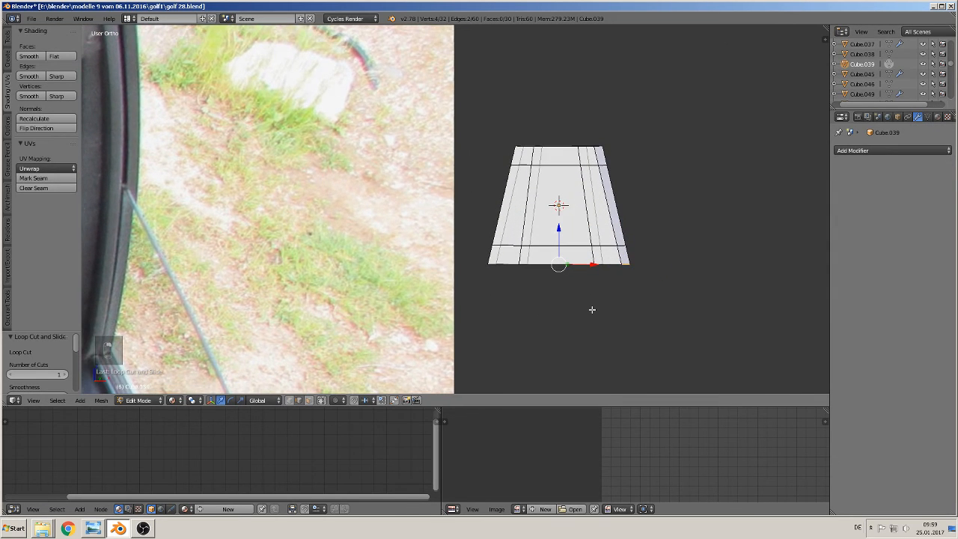
key("ctrl+b")
scroll(629, 306, "up", 1)
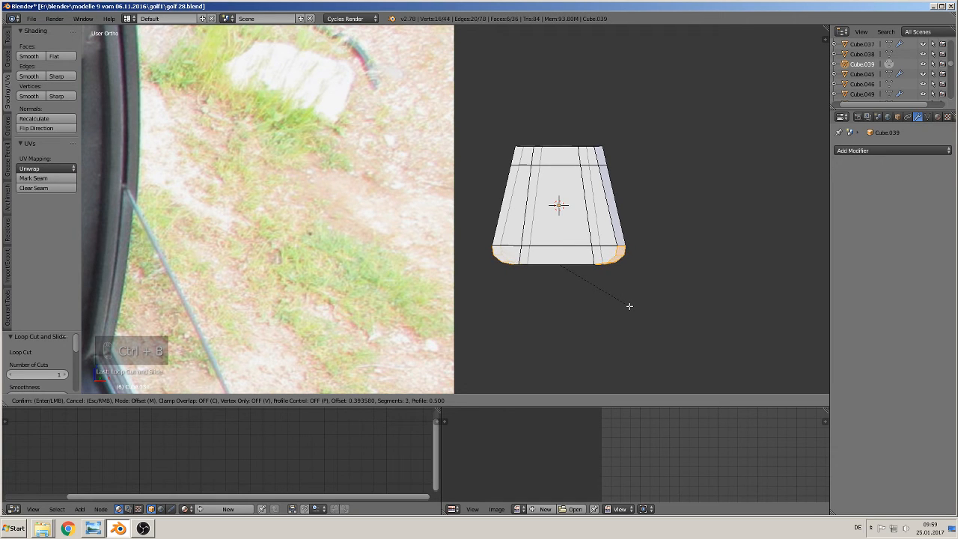
left_click(630, 306)
Bevel the two top corner edges of the tapered block with four segments and an offset of about 0.262.
middle_click_drag(649, 192, 595, 168)
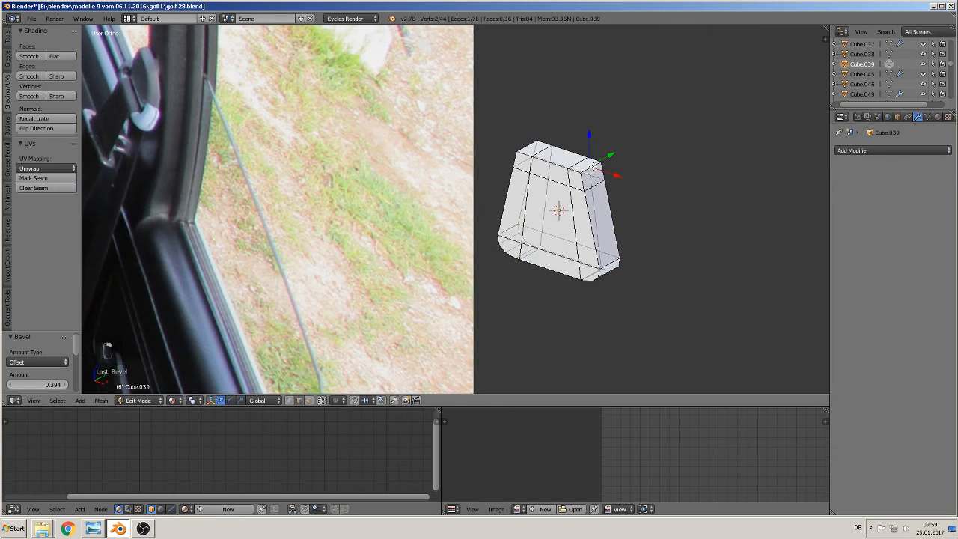
right_click(593, 169)
right_click(531, 142, "shift")
middle_click_drag(531, 142, 637, 238)
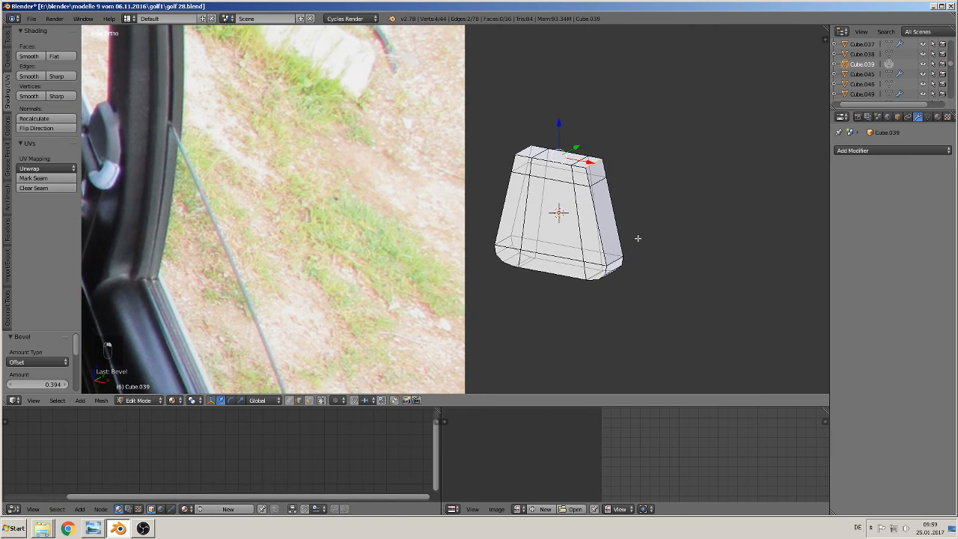
key("ctrl+b")
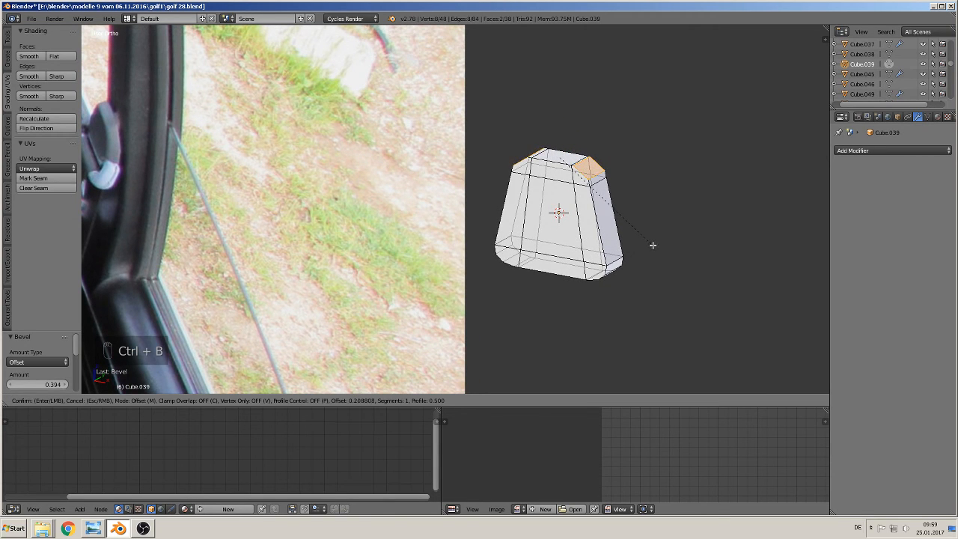
scroll(655, 249, "up", 1)
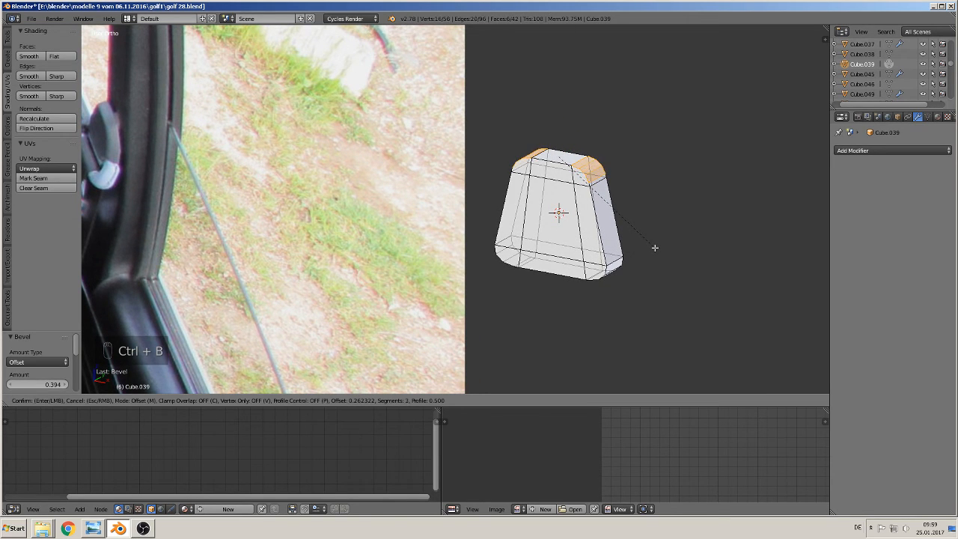
scroll(655, 248, "up", 2)
left_click(655, 247)
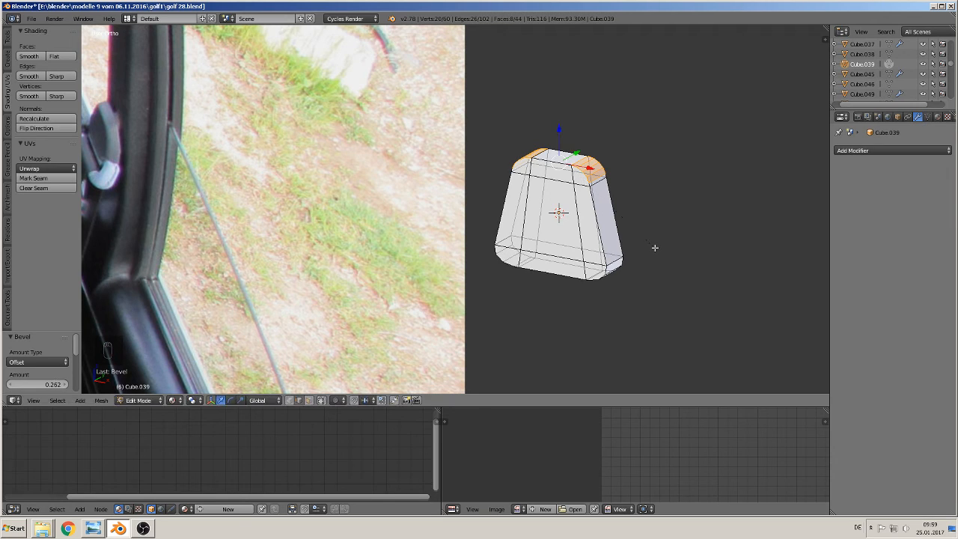
right_click(595, 225, "alt")
right_click(601, 226, "alt")
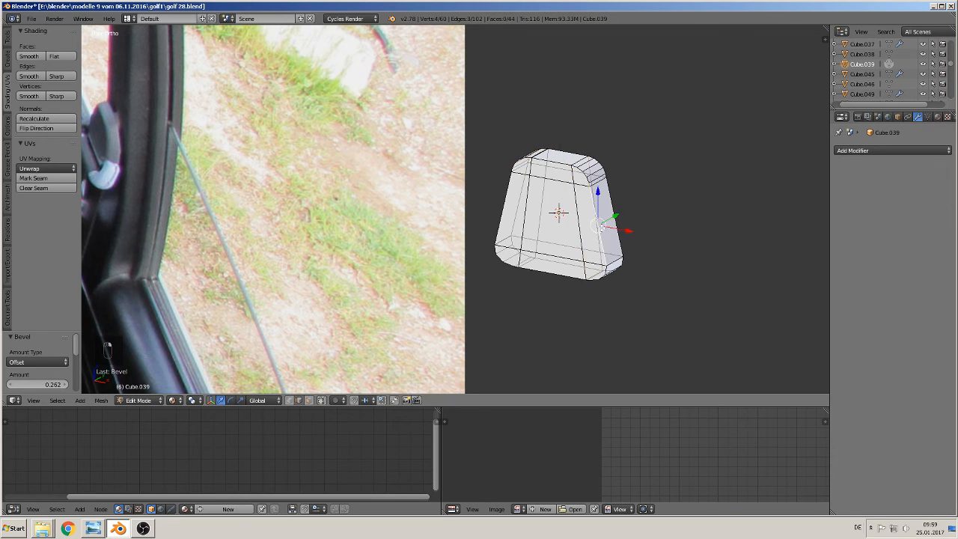
right_click(583, 174, "alt")
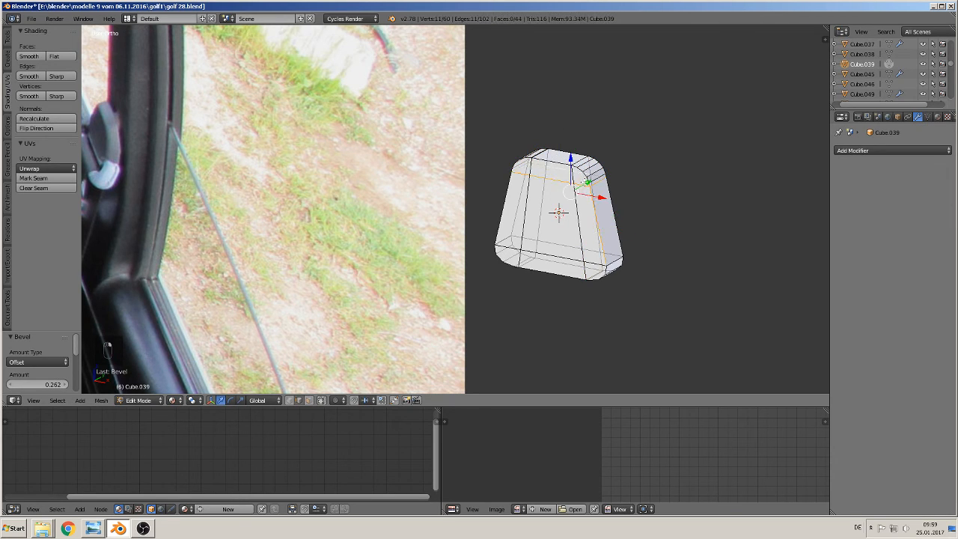
Clear the selection and box-select the whole front side of the block.
middle_click_drag(585, 189, 626, 285)
scroll(576, 208, "down", 1)
key("a")
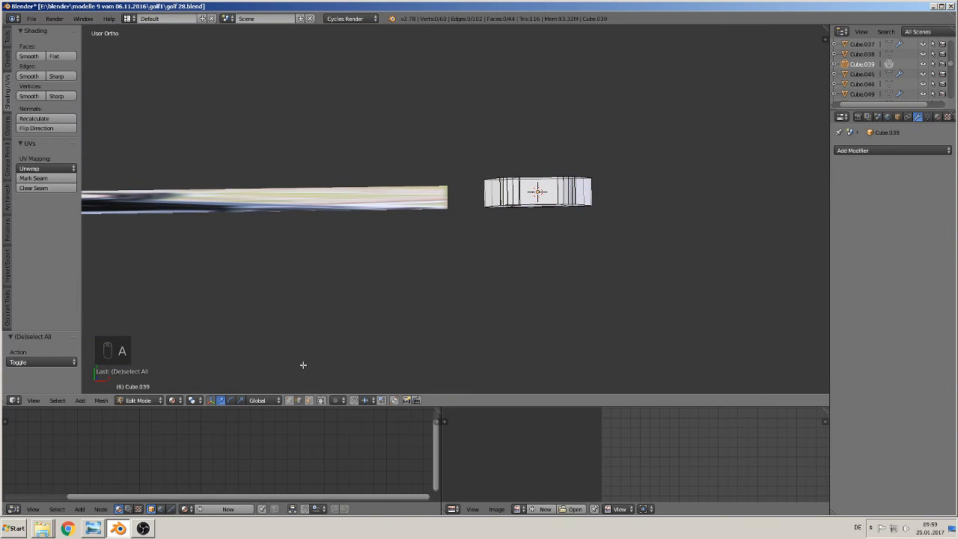
key("b")
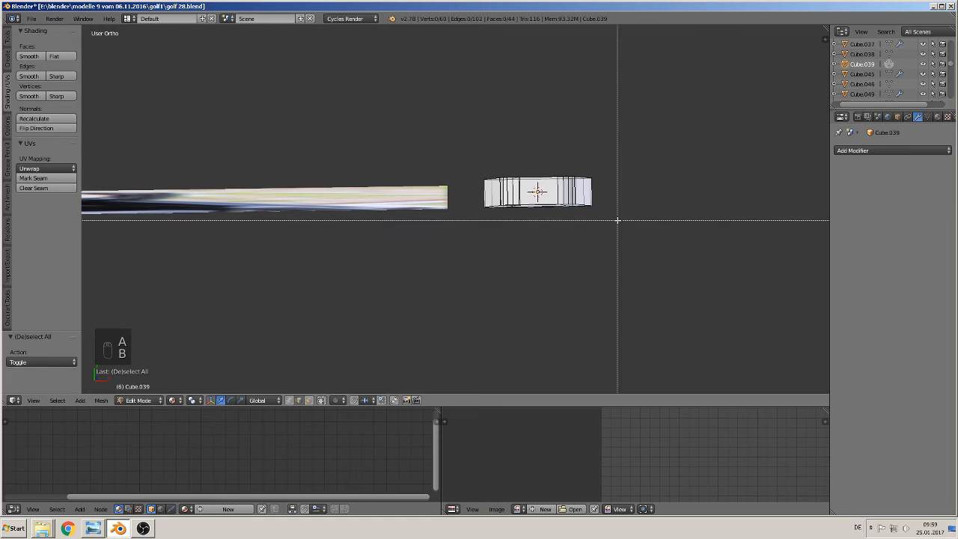
left_click_drag(617, 220, 470, 193)
middle_click_drag(471, 192, 505, 191)
scroll(506, 190, "up", 2)
scroll(505, 191, "up", 1)
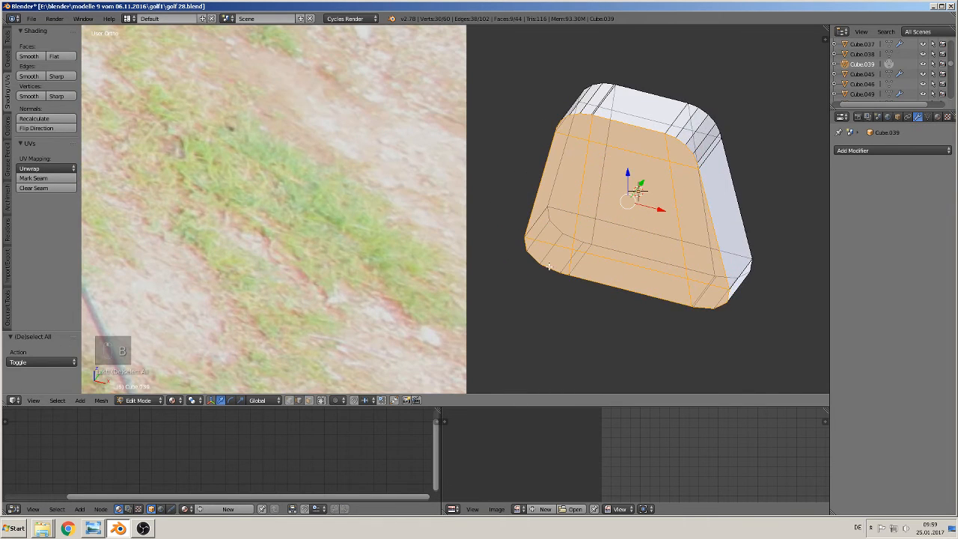
Reduce the front selection to its outline edges by deselecting the inner edges and faces, and try to bevel that outline.
middle_click_drag(567, 239, 582, 181)
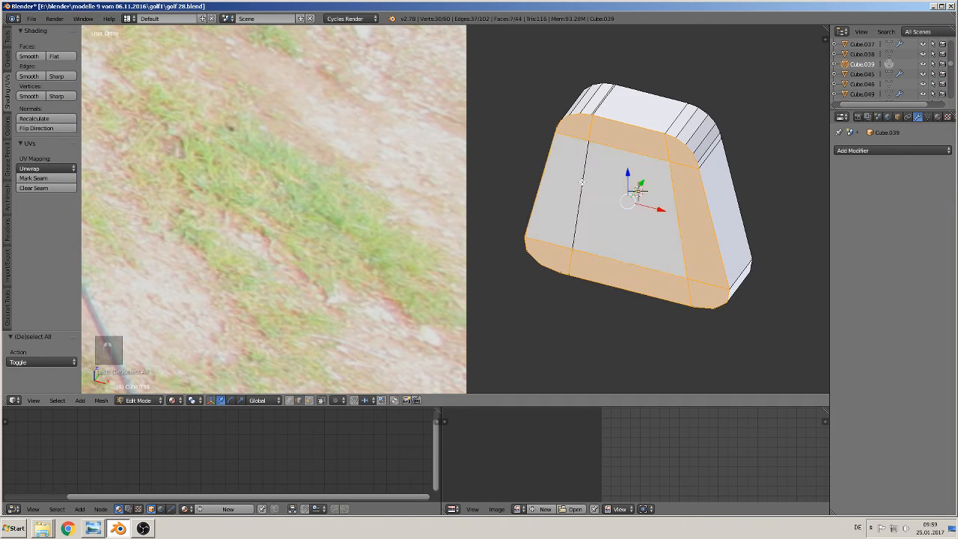
right_click(584, 137, "shift")
right_click(591, 130, "shift")
right_click(614, 147, "shift")
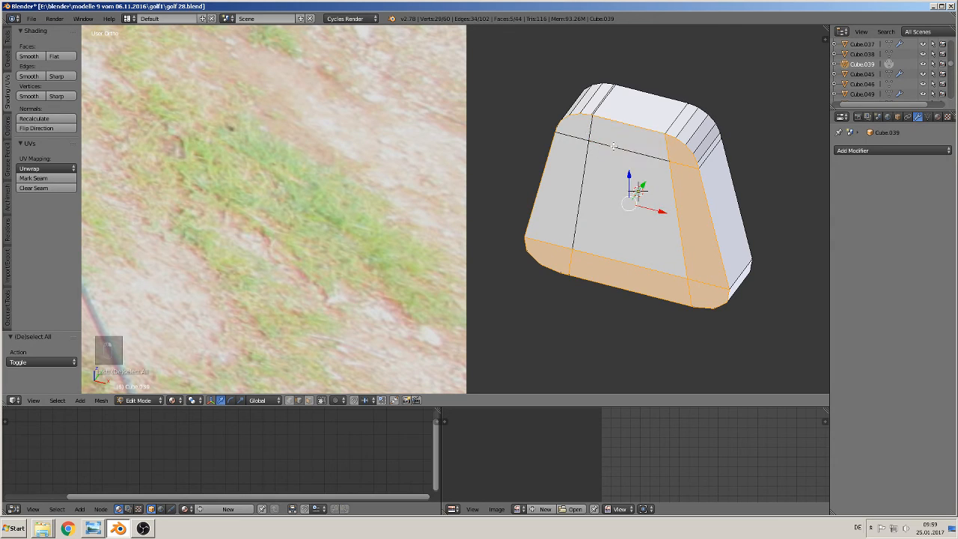
right_click(673, 155, "shift")
right_click(679, 167, "shift")
right_click(674, 183, "shift")
right_click(706, 287, "shift")
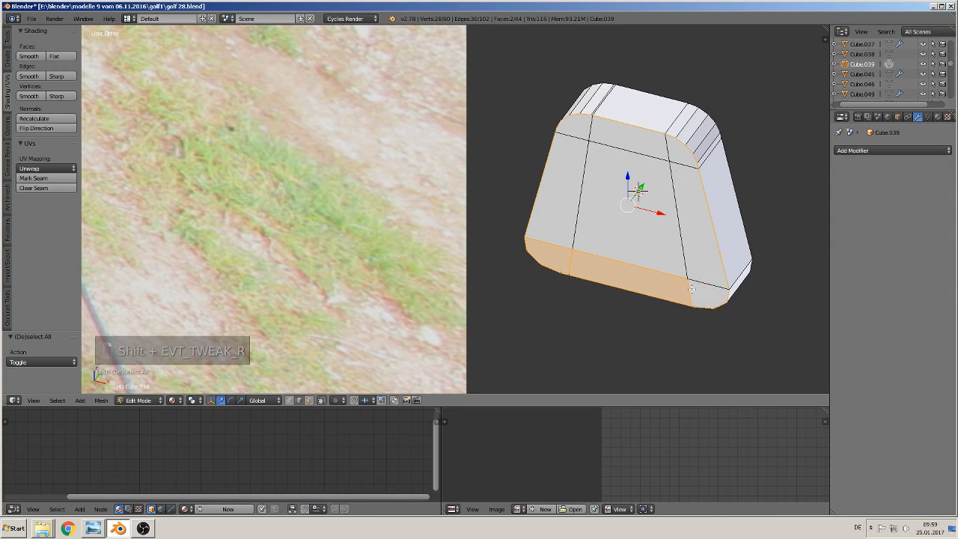
right_click(689, 290, "shift")
right_click(653, 272, "shift")
right_click(541, 245, "shift")
right_click(576, 258, "shift")
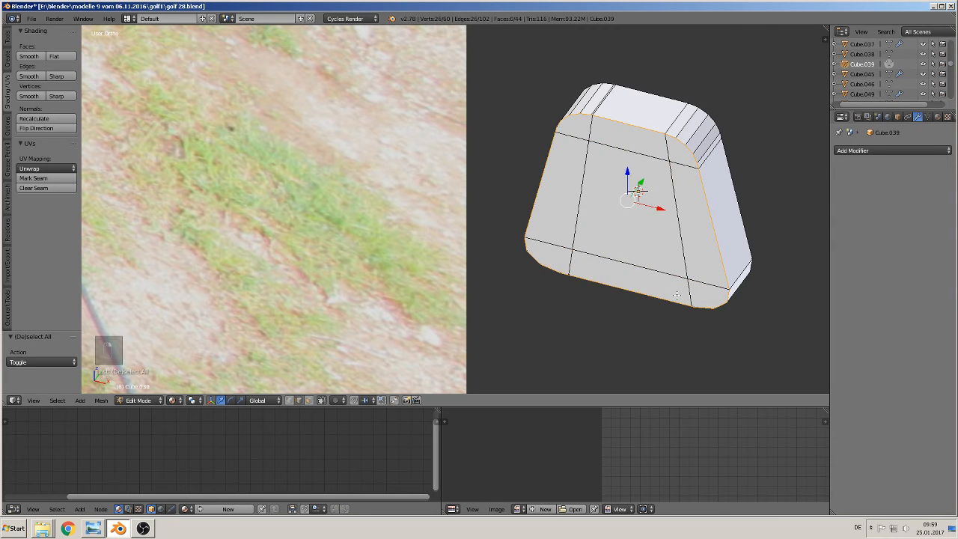
middle_click_drag(577, 259, 618, 287)
key("ctrl+b")
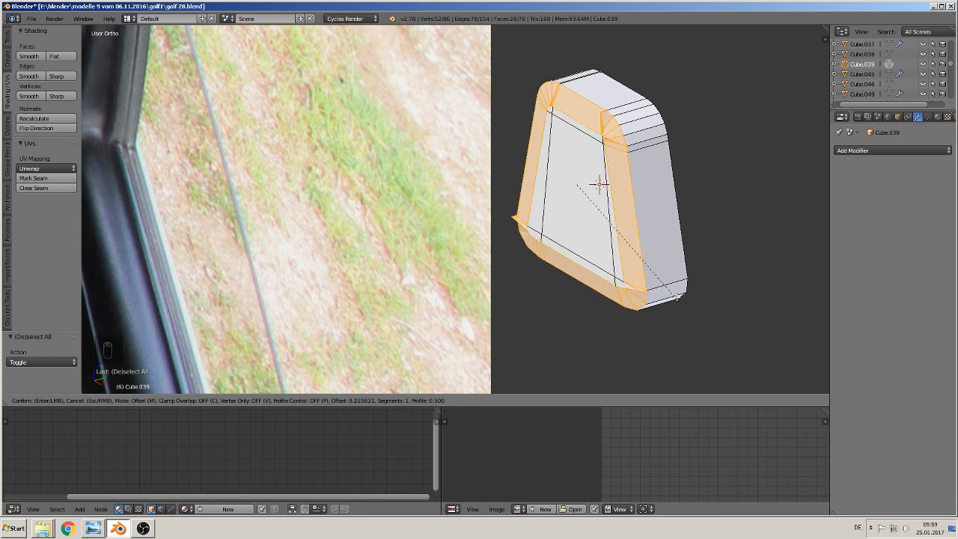
key("Escape")
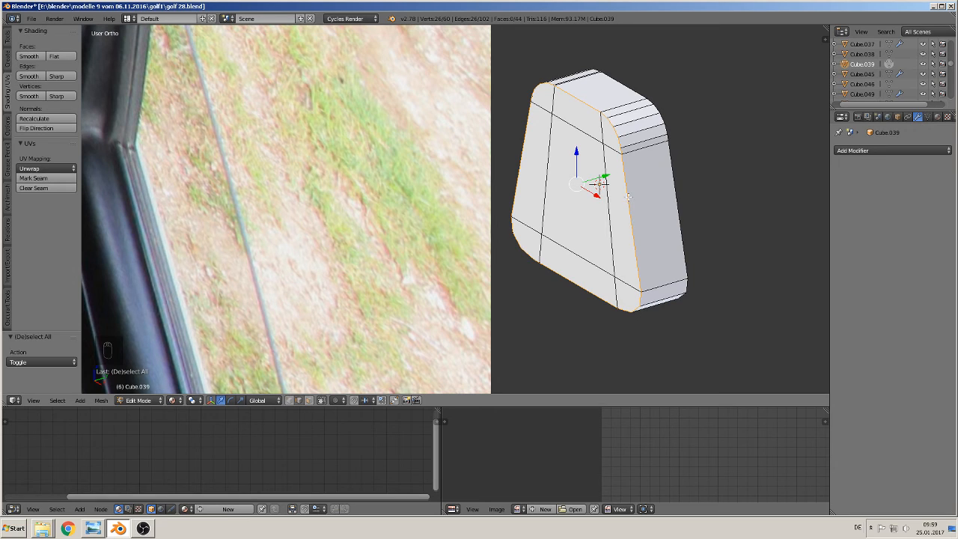
Extrude all the block's front faces by -0.059 along Y and scale the extruded front to about 0.94.
left_click(308, 400)
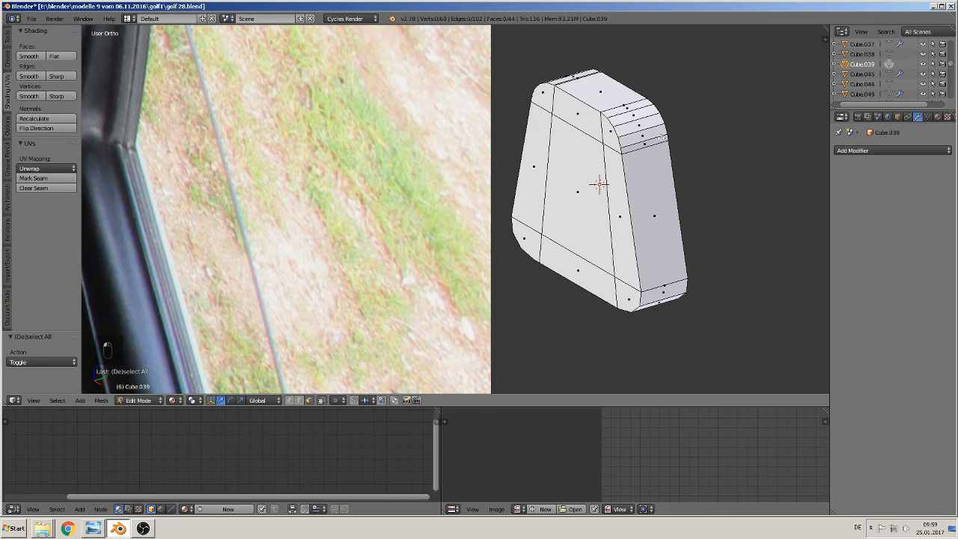
right_click(578, 116)
right_click(535, 145, "shift")
right_click(545, 101, "shift")
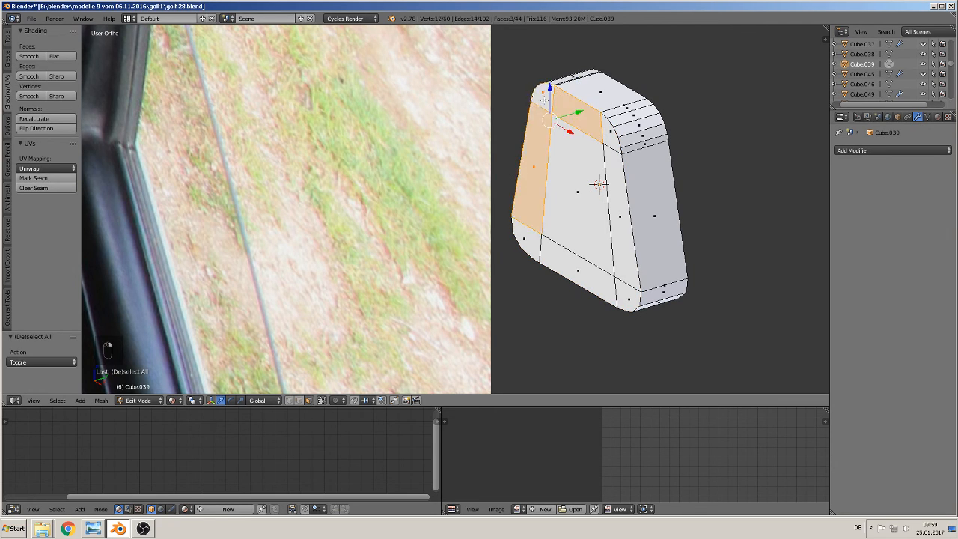
right_click(579, 178, "shift")
right_click(619, 216, "shift")
right_click(606, 136, "shift")
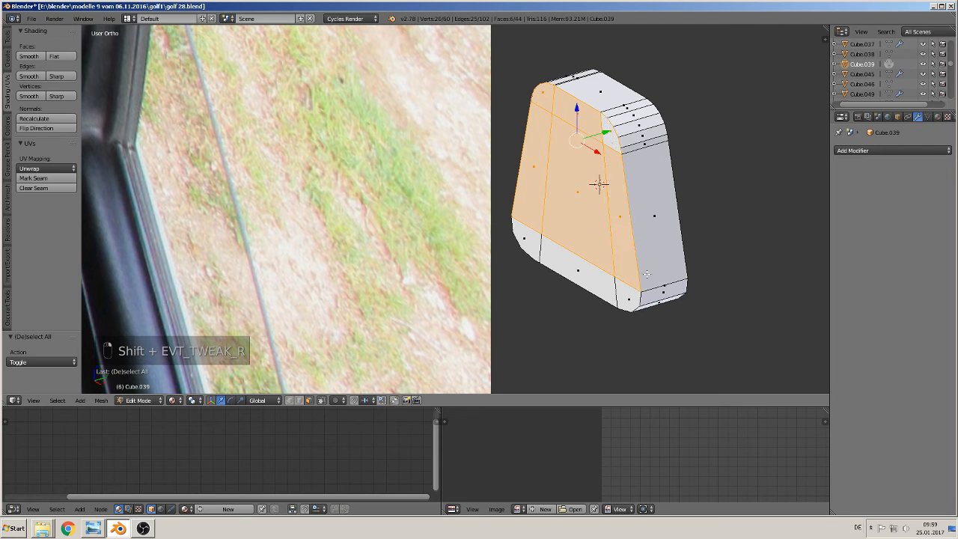
right_click(628, 300, "shift")
right_click(578, 269, "shift")
right_click(529, 243, "shift")
middle_click_drag(554, 303, 573, 310)
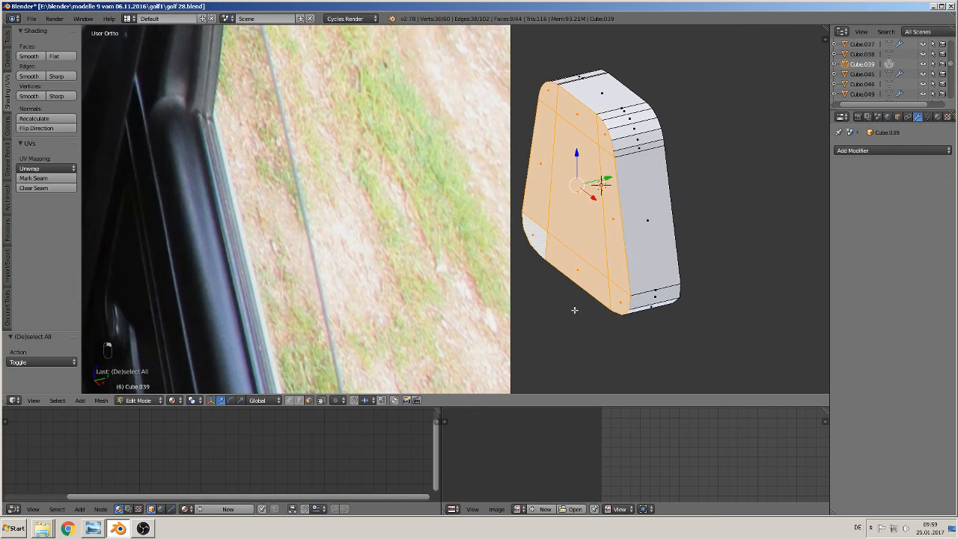
key("e")
right_click(575, 309)
left_click_drag(602, 183, 601, 185)
key("s")
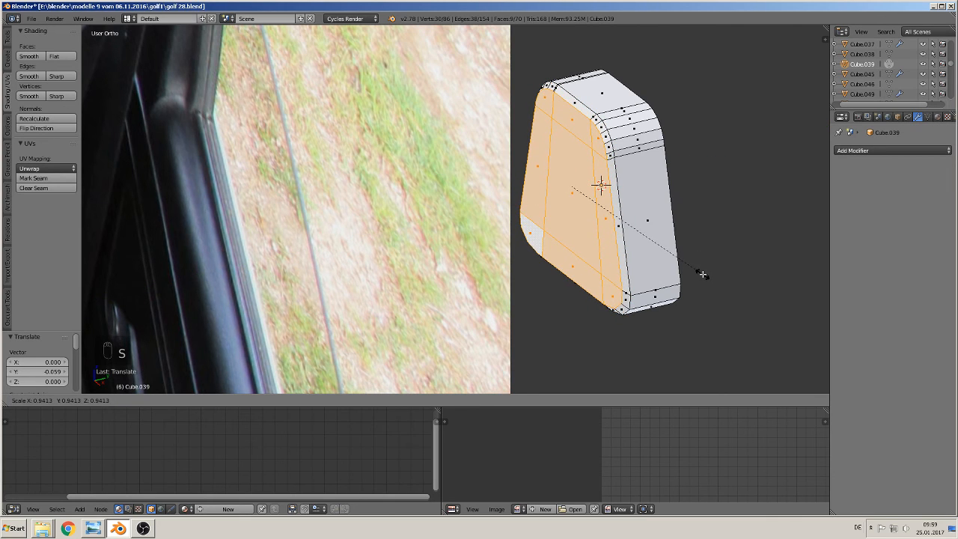
left_click(703, 274)
Return to Object Mode and apply smooth shading to the block.
key("Tab")
scroll(701, 285, "up", 1)
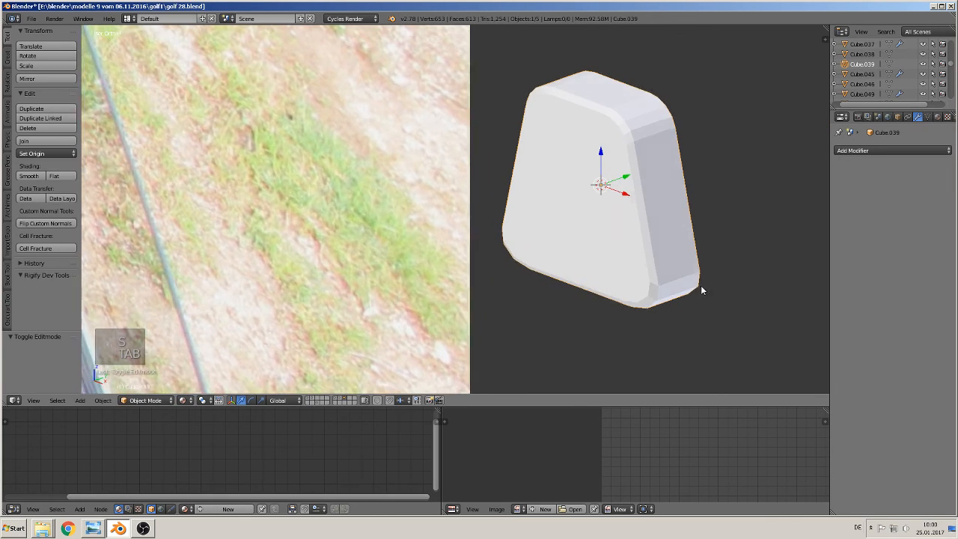
left_click(29, 176)
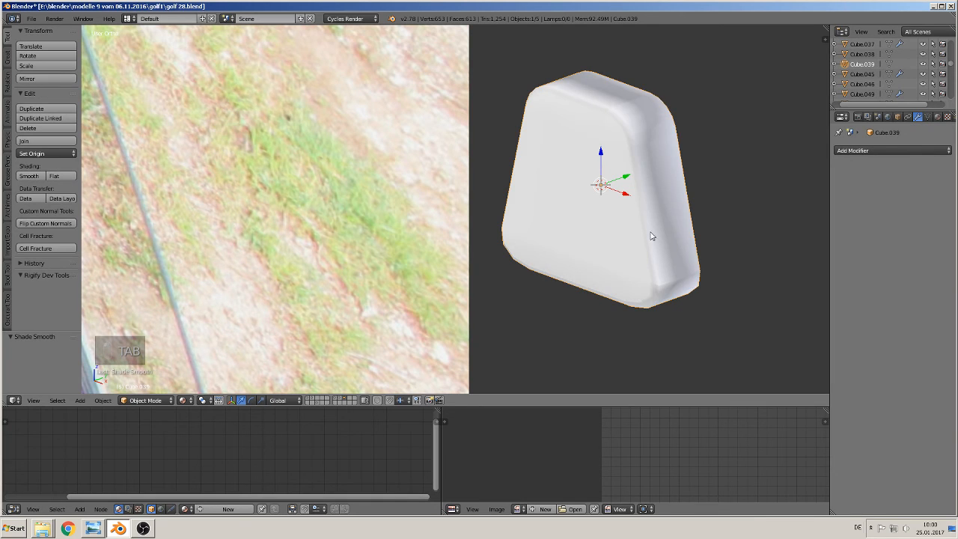
Add two edge loops around the block's side wall, one near the front rim and one at the back edge, and return to Object Mode.
middle_click_drag(651, 236, 610, 231)
key("Tab")
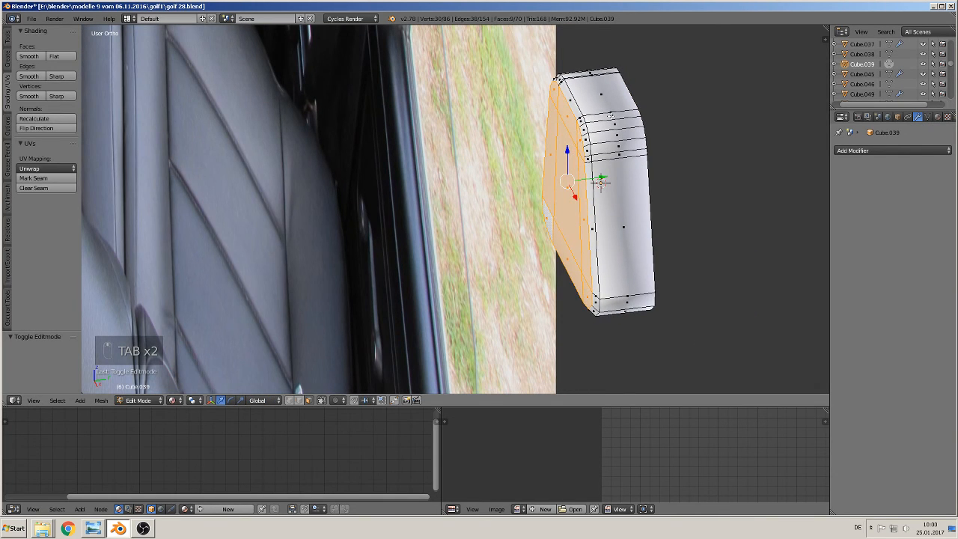
key("ctrl+r")
left_click(601, 182)
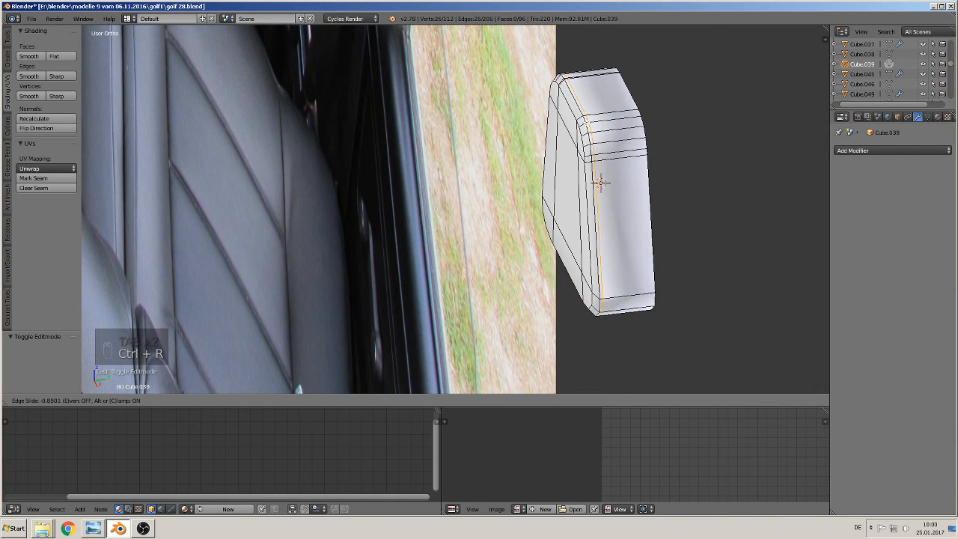
left_click(600, 182)
key("ctrl+r")
left_click(633, 110)
left_click(633, 111)
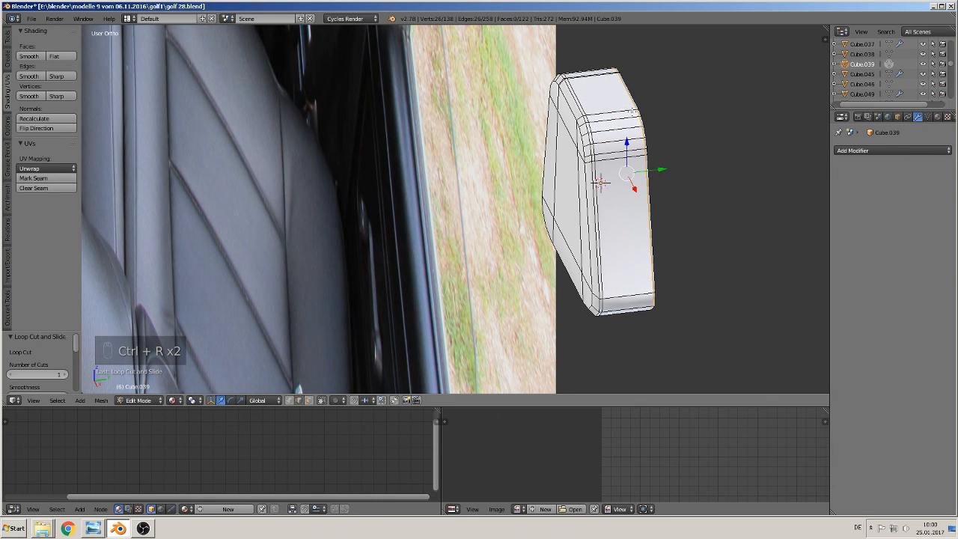
key("Tab")
middle_click_drag(633, 112, 703, 212)
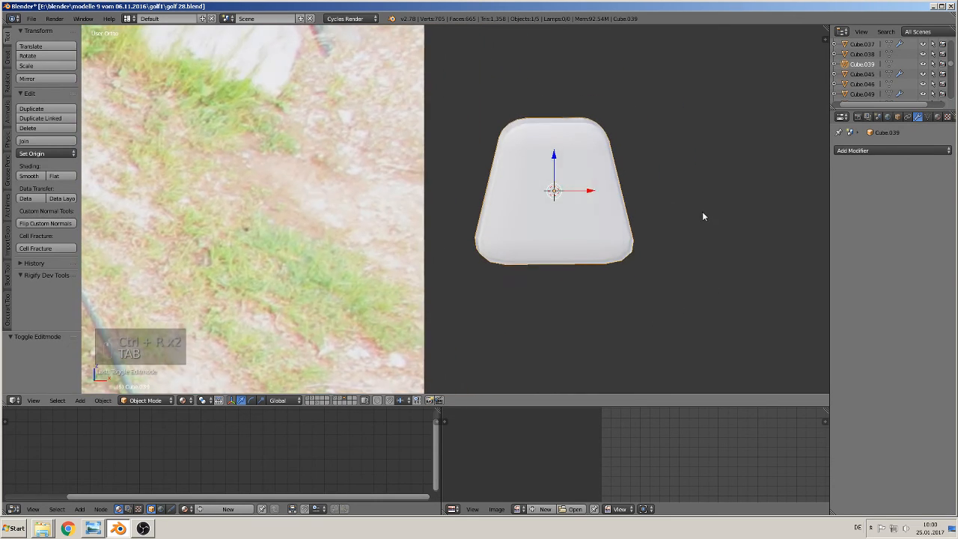
scroll(591, 251, "down", 5)
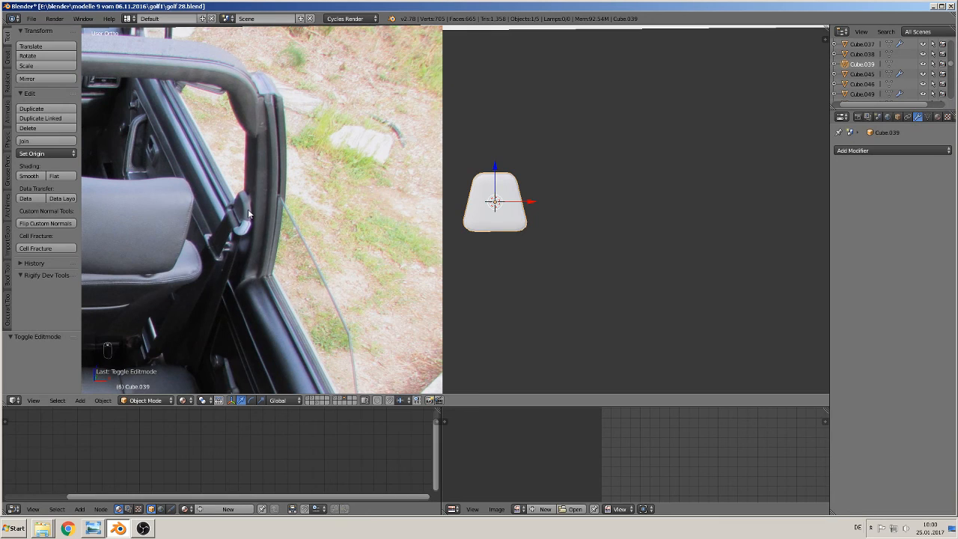
Scale the tapered block to about 1.01 along Z and clear its mesh selection, ending in Object Mode.
key("s")
key("z")
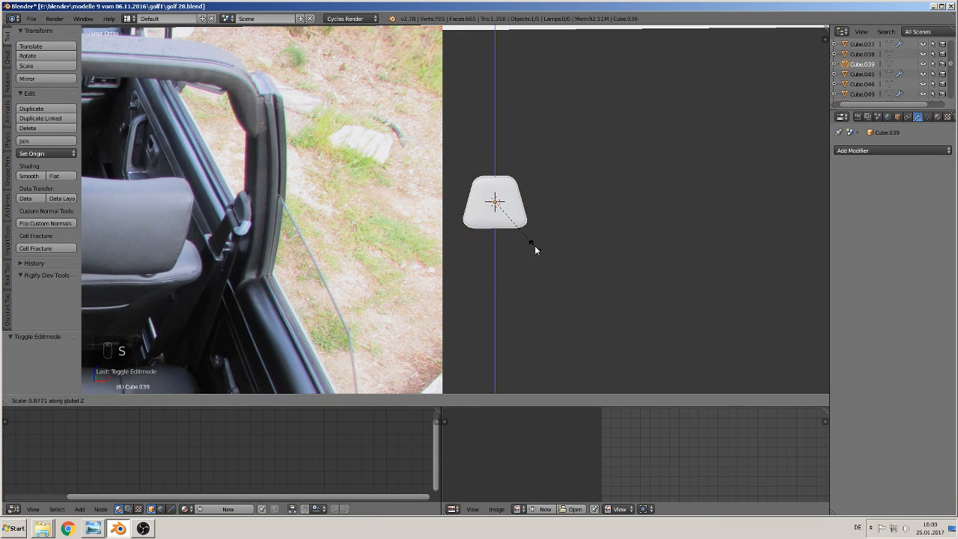
left_click(543, 250)
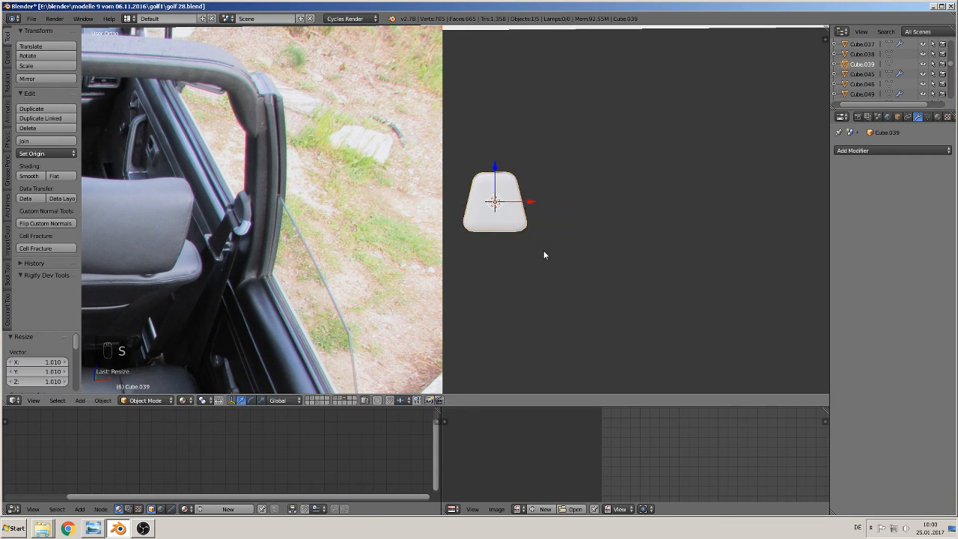
key("Tab")
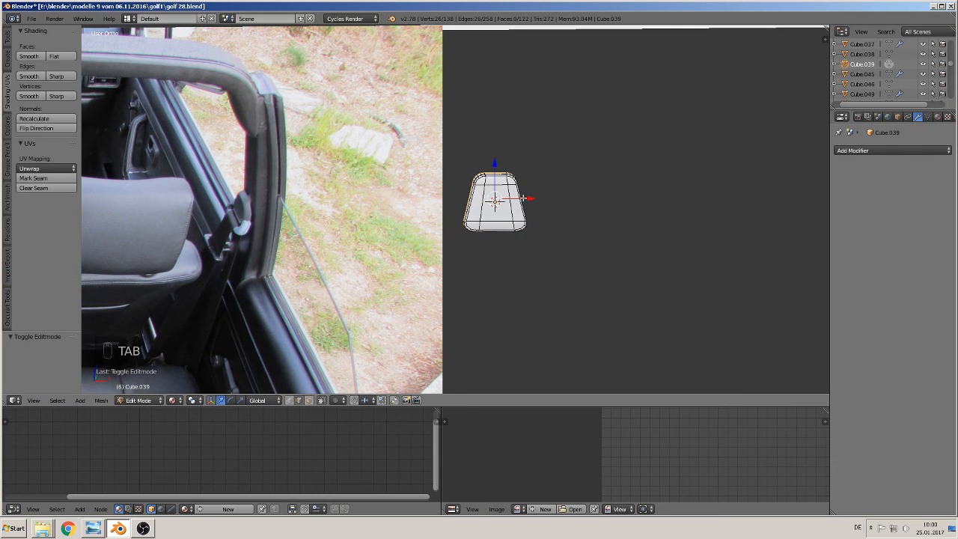
key("a")
key("a")
mouse_move(528, 195)
middle_mouse_down()
mouse_move(521, 233)
mouse_move(521, 187)
middle_mouse_up()
scroll(527, 231, "down", 2)
key("Tab")
scroll(527, 231, "up", 2)
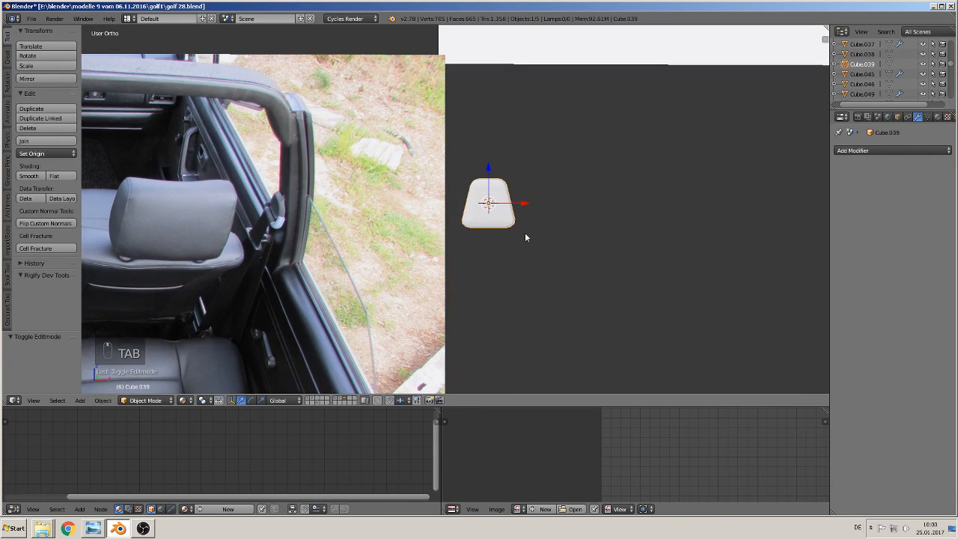
Duplicate only the black slotted frame of the seat belt tongue and separate the copy into its own object.
middle_click_drag(271, 255, 364, 245, "shift")
scroll(319, 245, "up", 3)
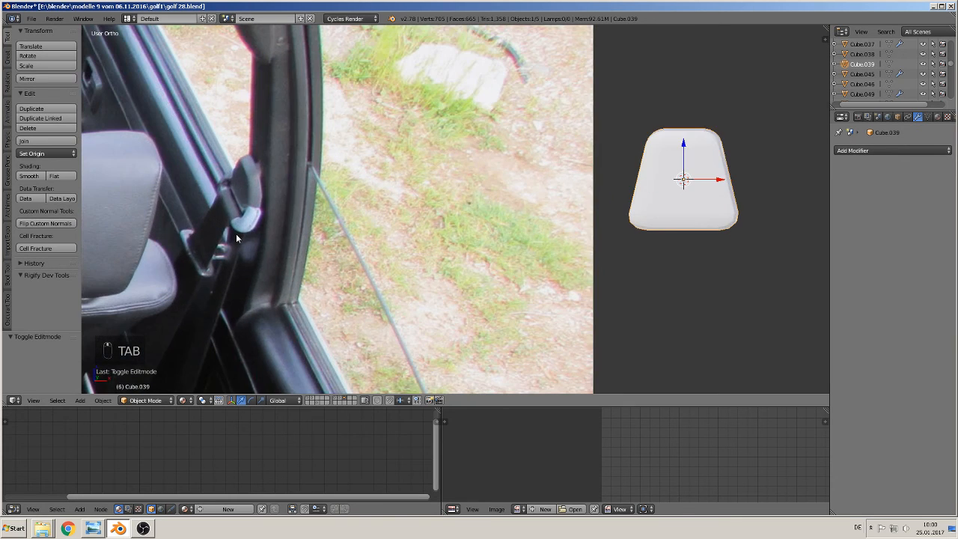
scroll(322, 243, "down", 4)
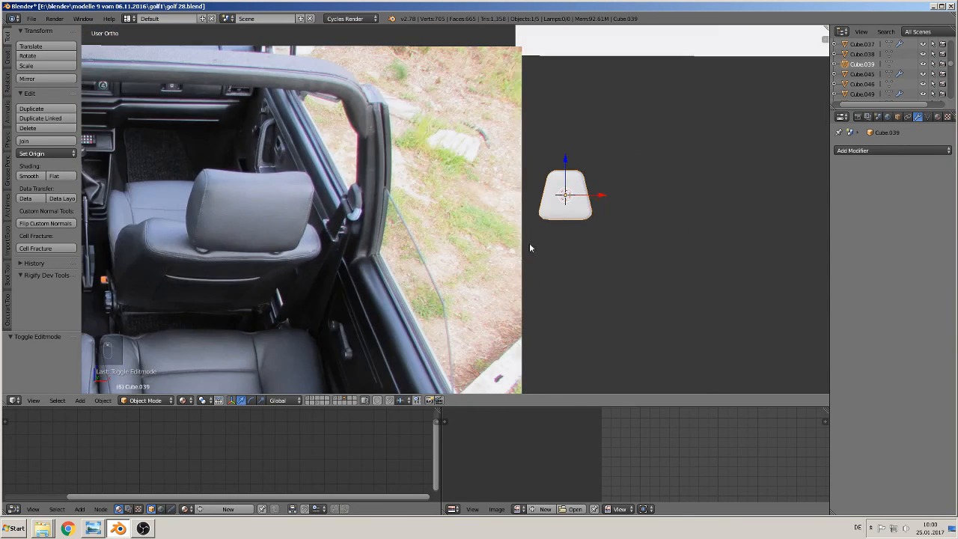
middle_click_drag(561, 213, 230, 222, "shift")
scroll(480, 252, "down", 5)
middle_click_drag(586, 182, 578, 260, "shift")
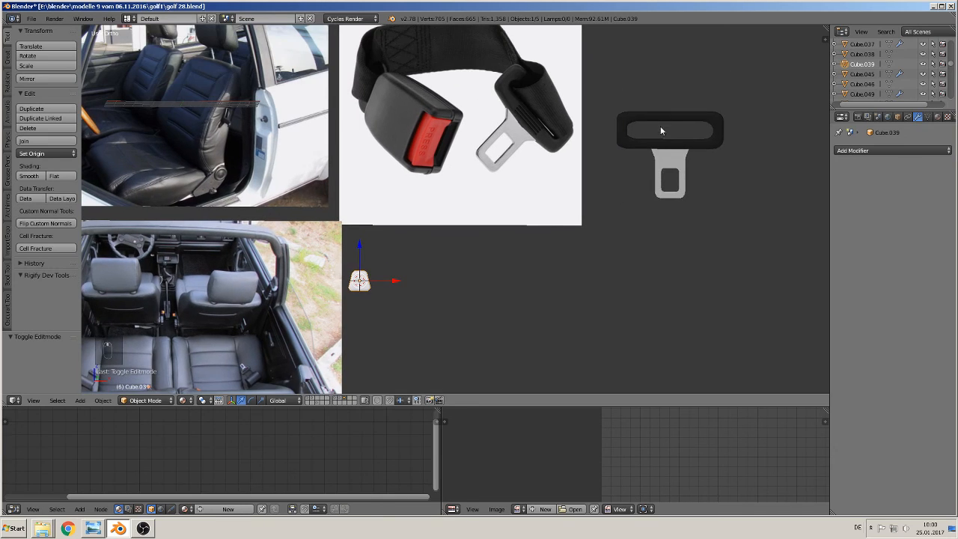
right_click(656, 141)
key("Tab")
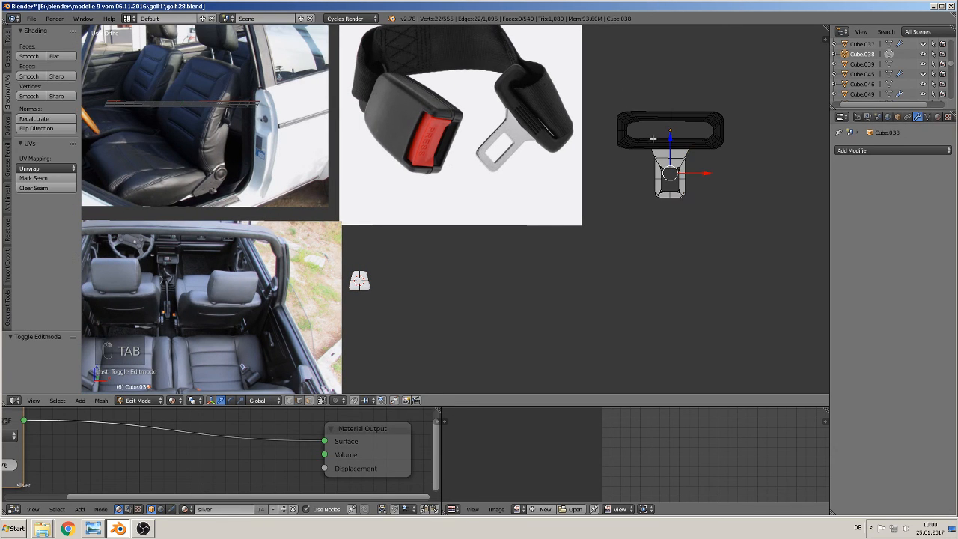
key("a")
key("a")
key("l")
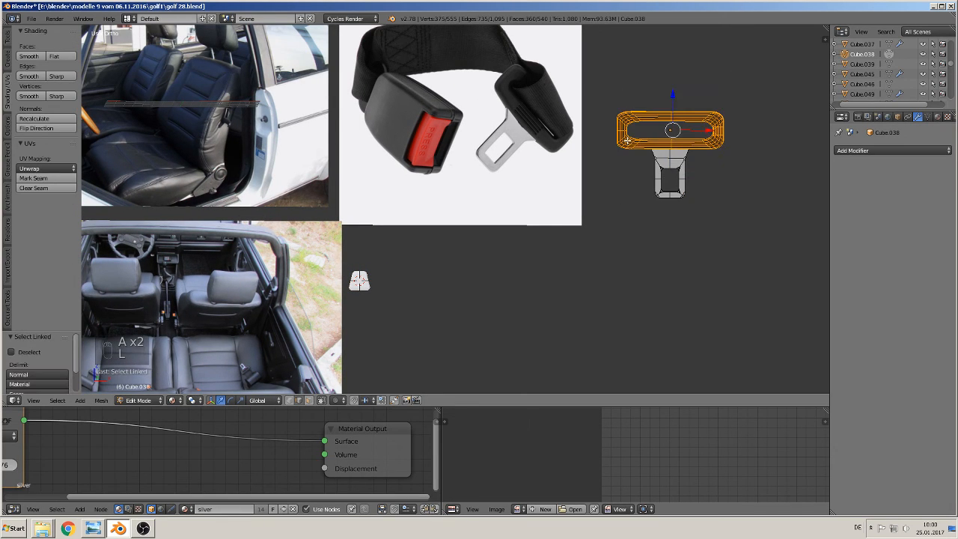
key("shift+d")
key("p")
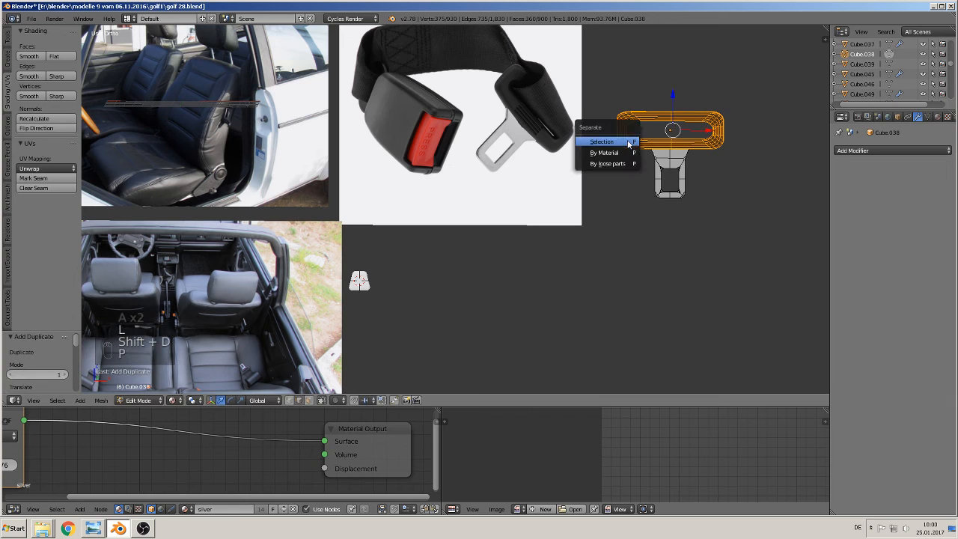
left_click(629, 142)
key("Tab")
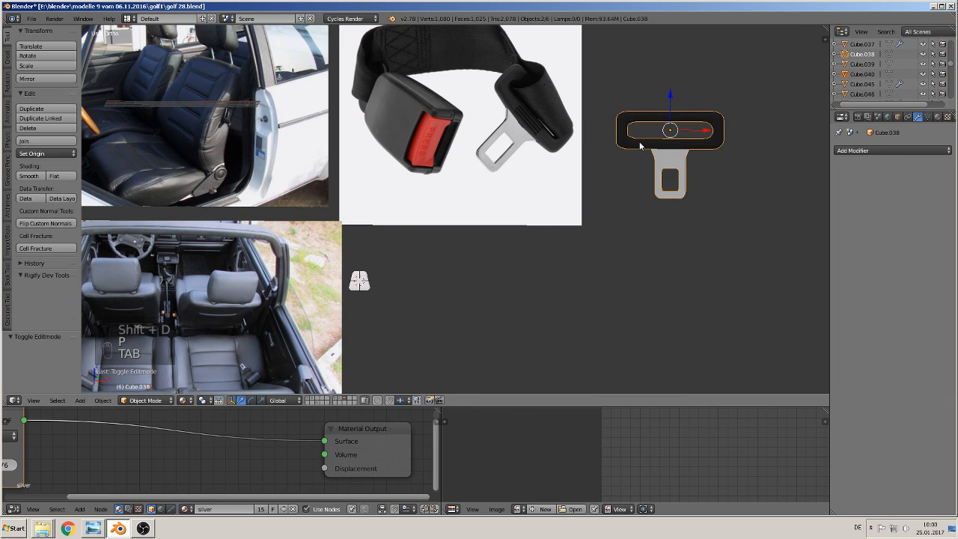
Move the frame copy -13.778 along Z and -29.052 along X, then lower it further beside the tapered block.
right_click(667, 126)
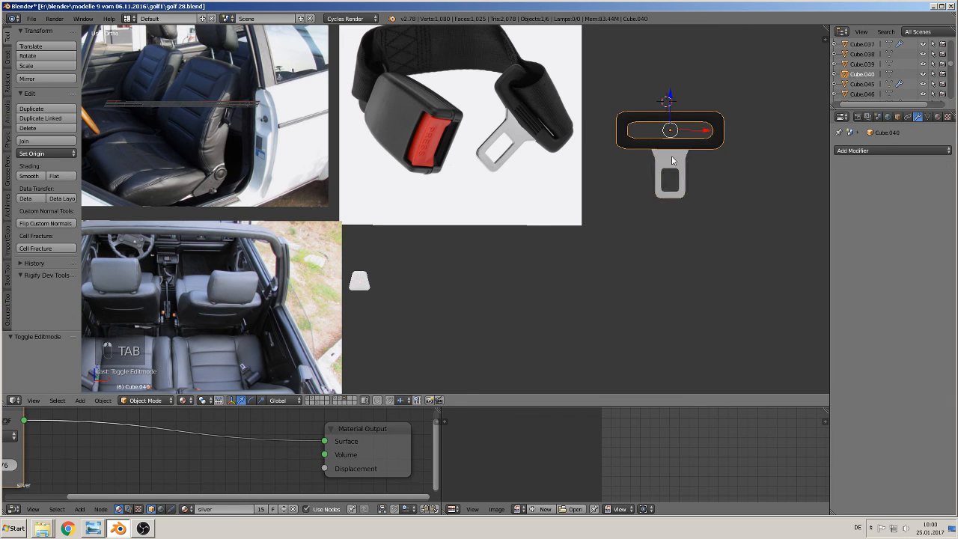
left_click_drag(663, 98, 662, 229)
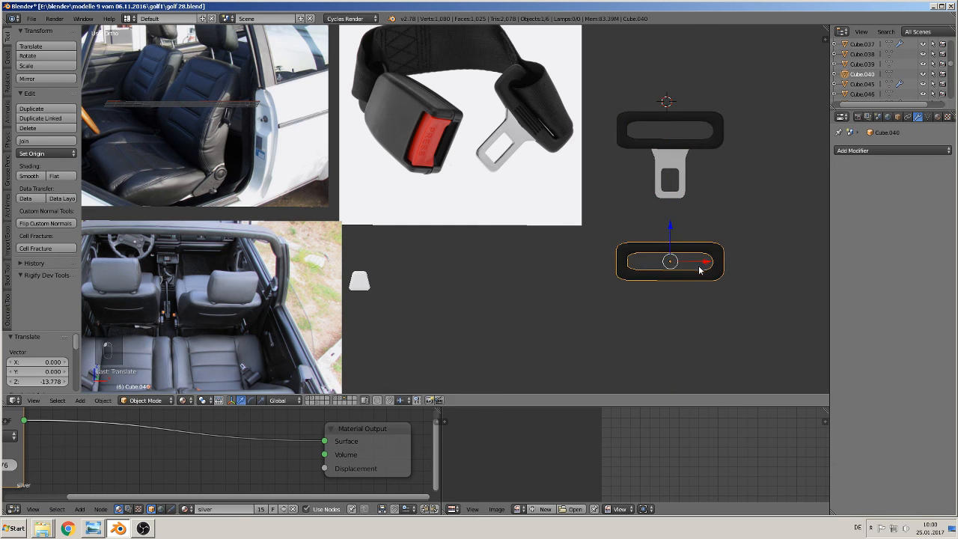
left_click_drag(704, 263, 427, 269)
middle_click_drag(476, 291, 628, 261, "shift")
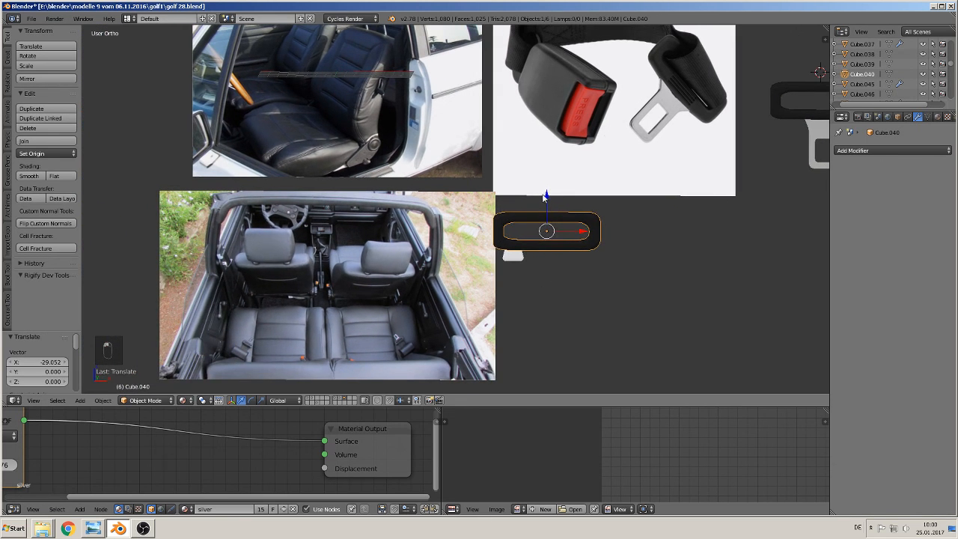
left_click_drag(546, 200, 546, 238)
Scale the frame copy to 0.345 and place it beneath the block, moving it -3.397 along X and 0.702 along Z.
key("s")
left_click(564, 274)
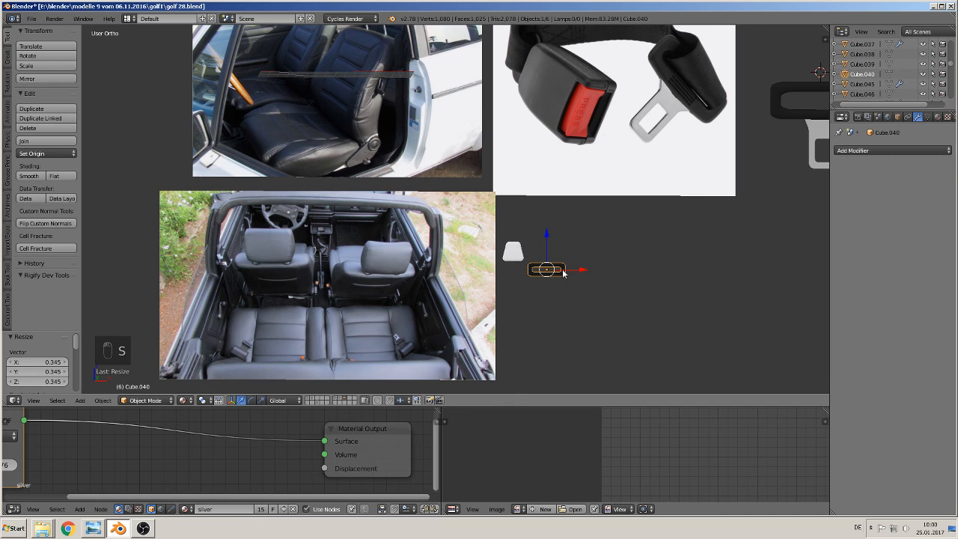
left_click_drag(566, 271, 535, 277)
scroll(530, 289, "up", 4)
scroll(531, 290, "up", 3)
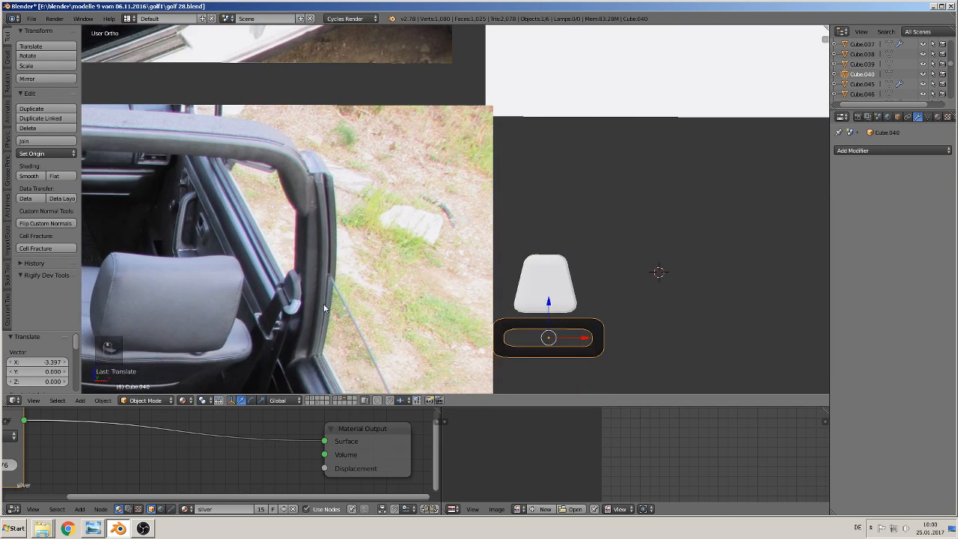
left_click_drag(552, 312, 552, 298)
Align the frame copy with the block along X and move it 1.882 along Y around the block's lower end.
middle_click_drag(554, 297, 567, 312)
key("KP_1")
key("KP_4")
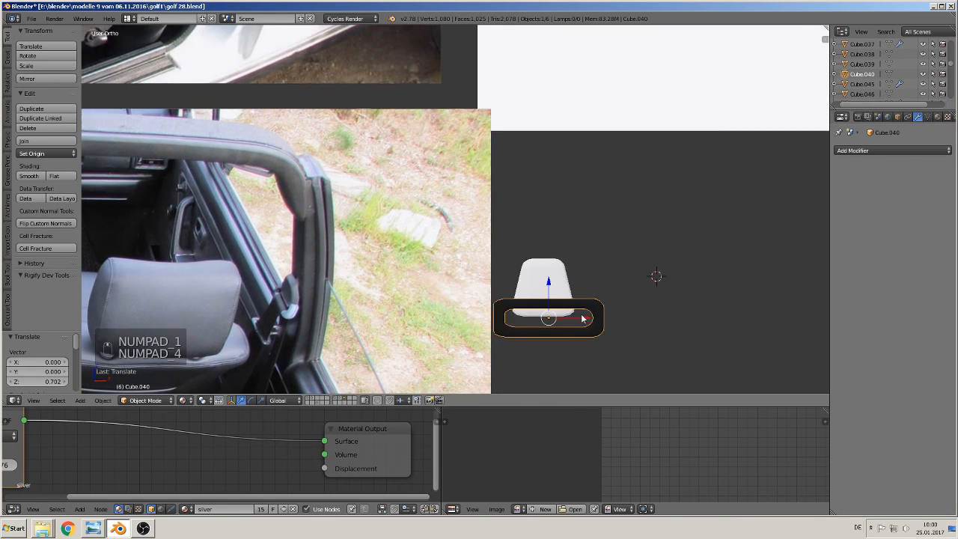
left_click_drag(588, 322, 567, 324)
middle_click_drag(567, 322, 508, 348)
left_click_drag(561, 314, 604, 311)
scroll(637, 333, "up", 2)
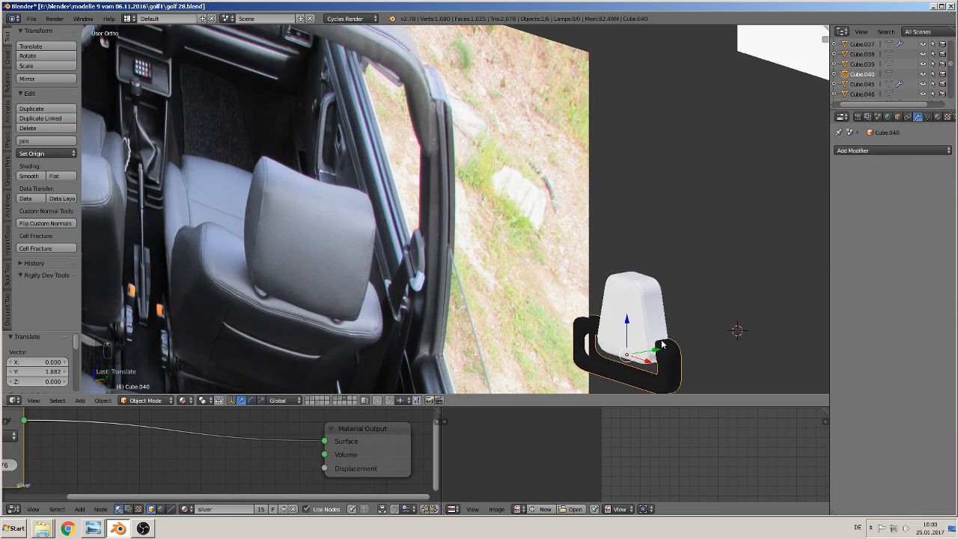
Thin the frame copy to 0.616 along Y, shift it -0.110 along Y and adjust its X position under the block.
middle_click_drag(636, 333, 524, 315, "shift")
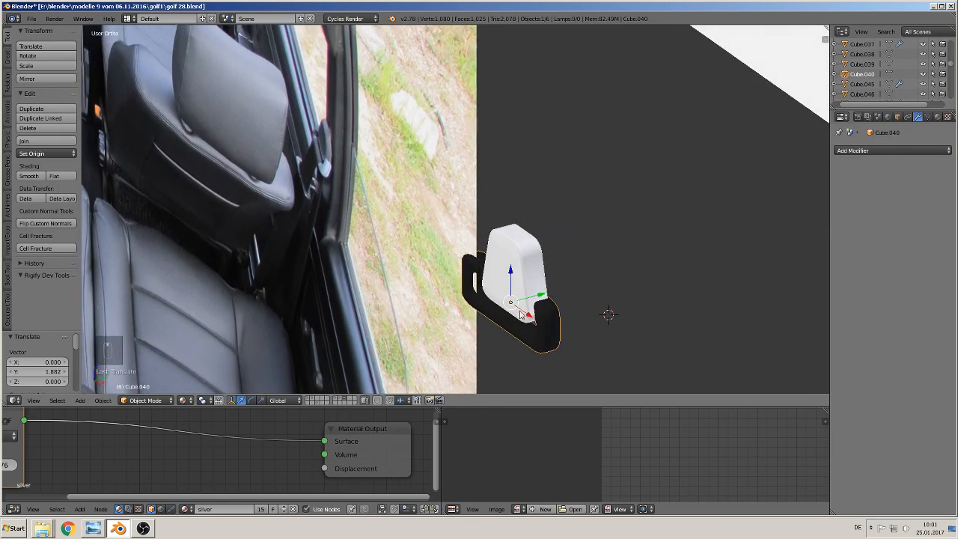
scroll(590, 328, "up", 2)
middle_click_drag(591, 328, 528, 229)
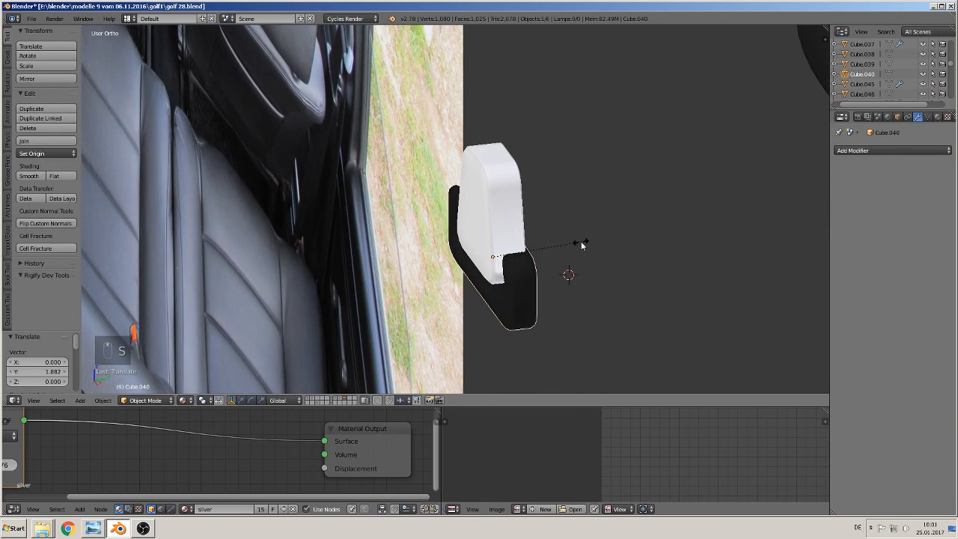
key("s")
key("x")
key("Escape")
key("s")
left_click(539, 259)
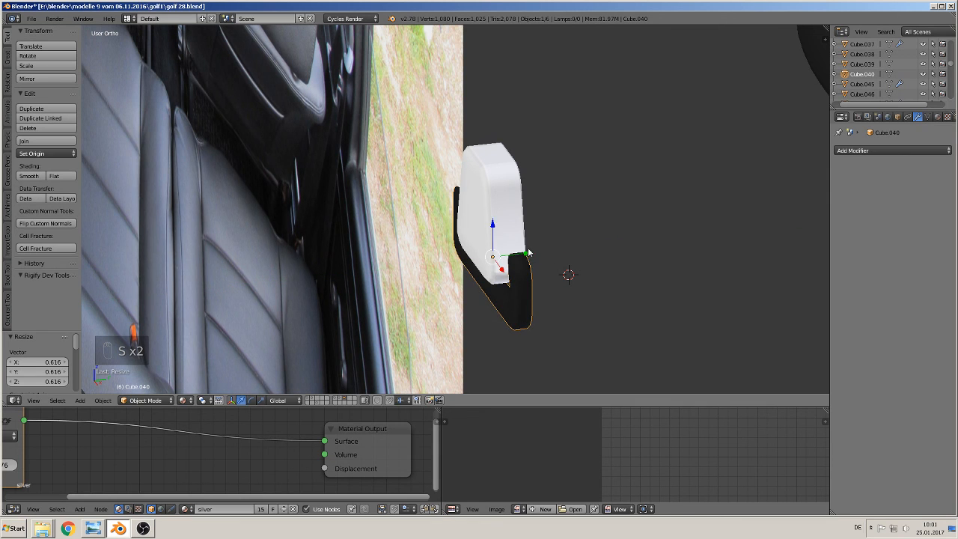
left_click_drag(528, 252, 526, 267)
key("KP_1")
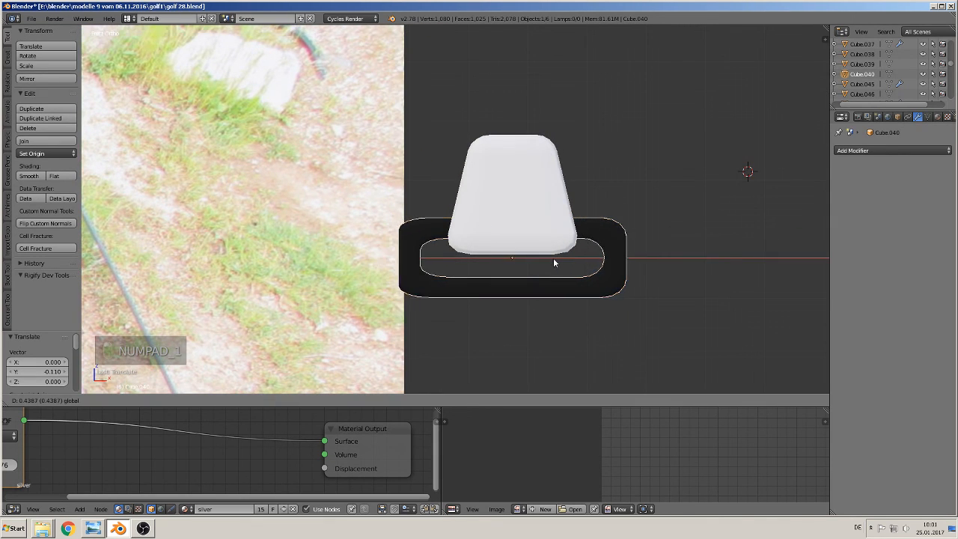
left_click(548, 259)
Mark the edge loop around the tapered block's back outline as a UV seam.
right_click(545, 204)
key("Tab")
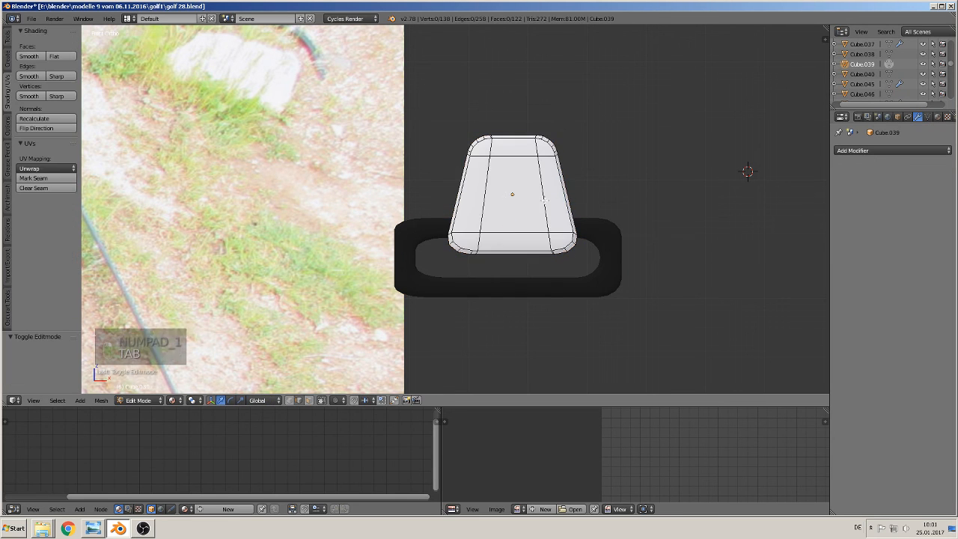
middle_click_drag(545, 203, 550, 221)
right_click(552, 212, "alt")
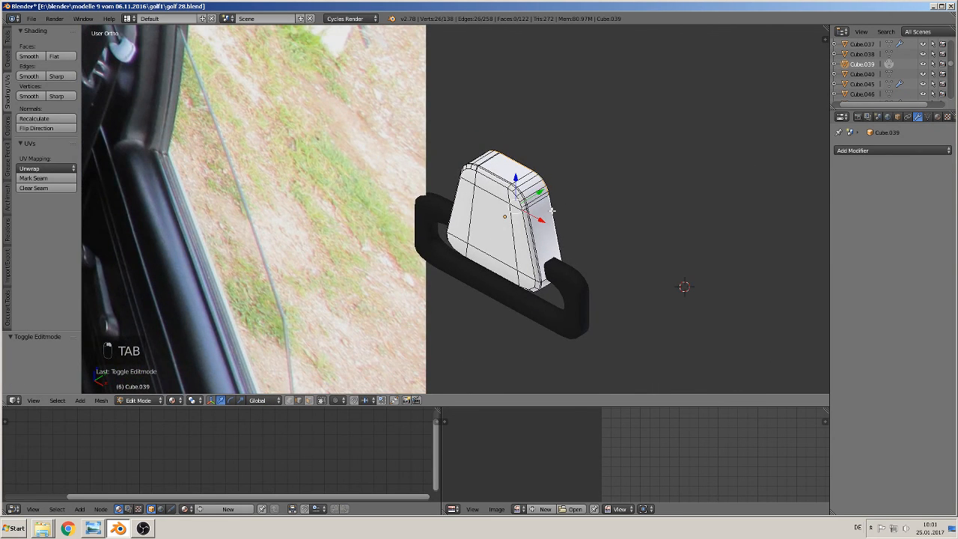
left_click(34, 179)
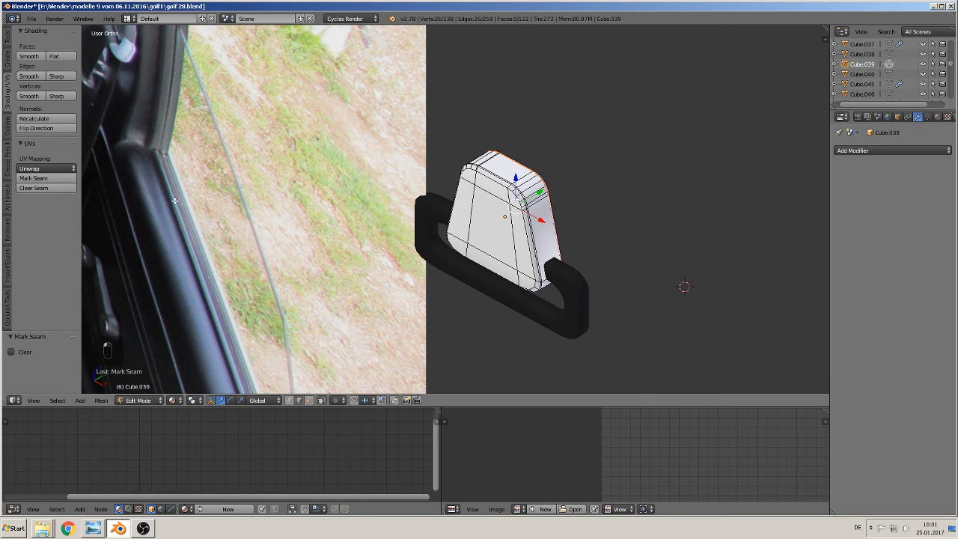
Delete the four inner vertices of the block's back side and return to Object Mode.
middle_click_drag(501, 217, 368, 355)
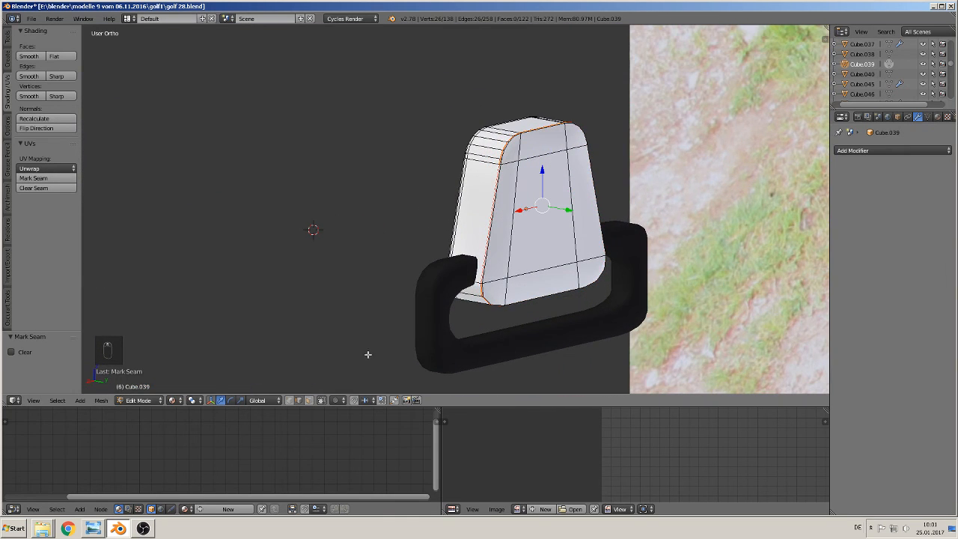
right_click(518, 160)
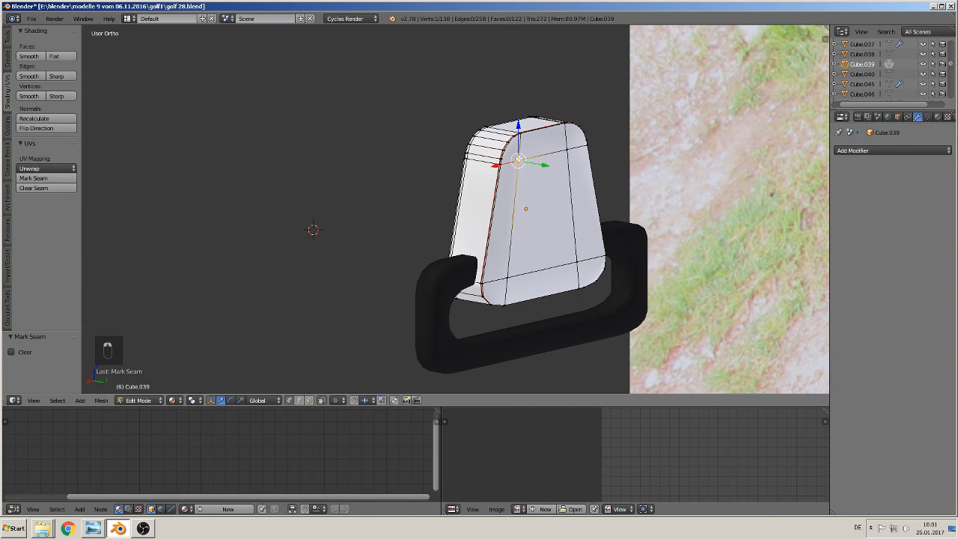
right_click(570, 153, "shift")
right_click(578, 265, "shift")
right_click(506, 283, "shift")
key("x")
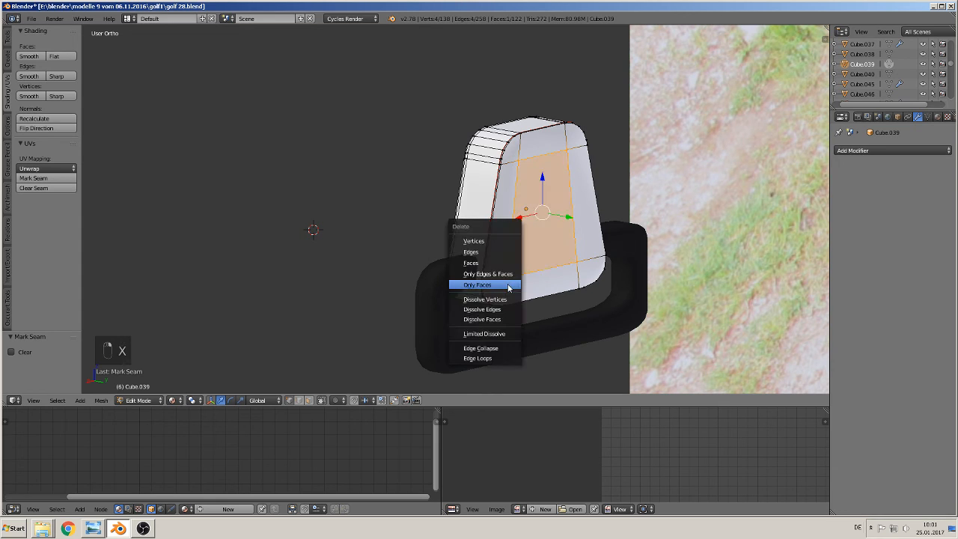
left_click(503, 241)
middle_click_drag(503, 242, 664, 208)
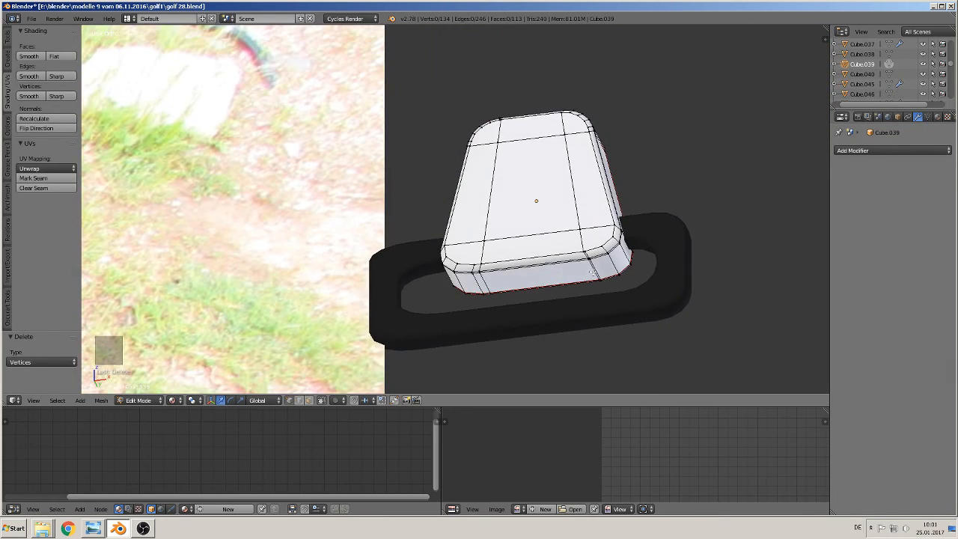
right_click(592, 273, "alt")
right_click(588, 258)
middle_click_drag(588, 261, 601, 280)
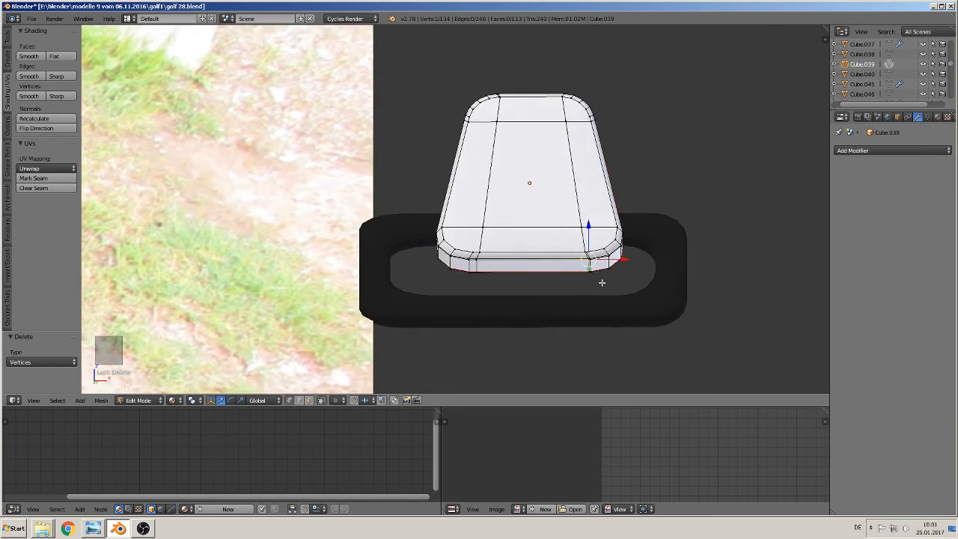
key("Tab")
Assign the existing "black plastic" material to the tapered block and deselect everything.
left_click(906, 150)
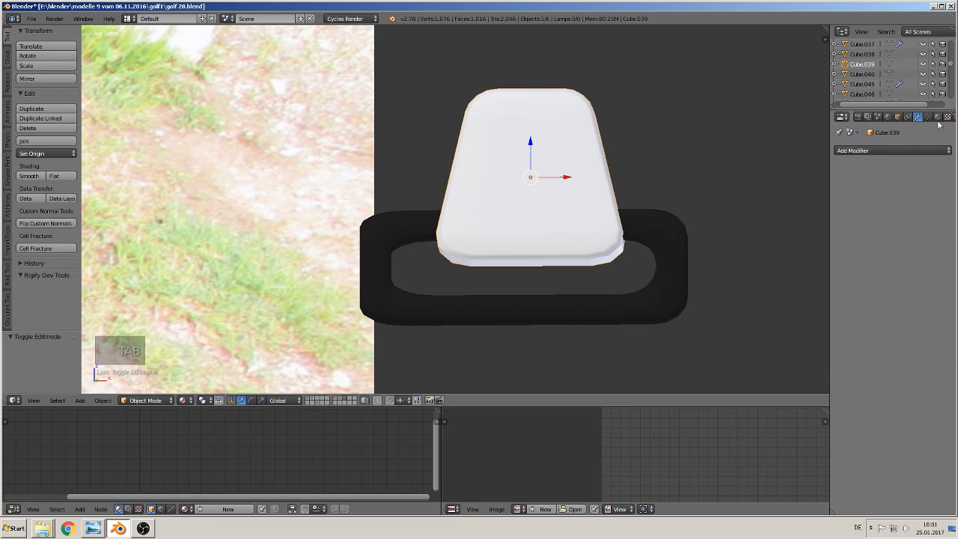
left_click(937, 117)
left_click(839, 204)
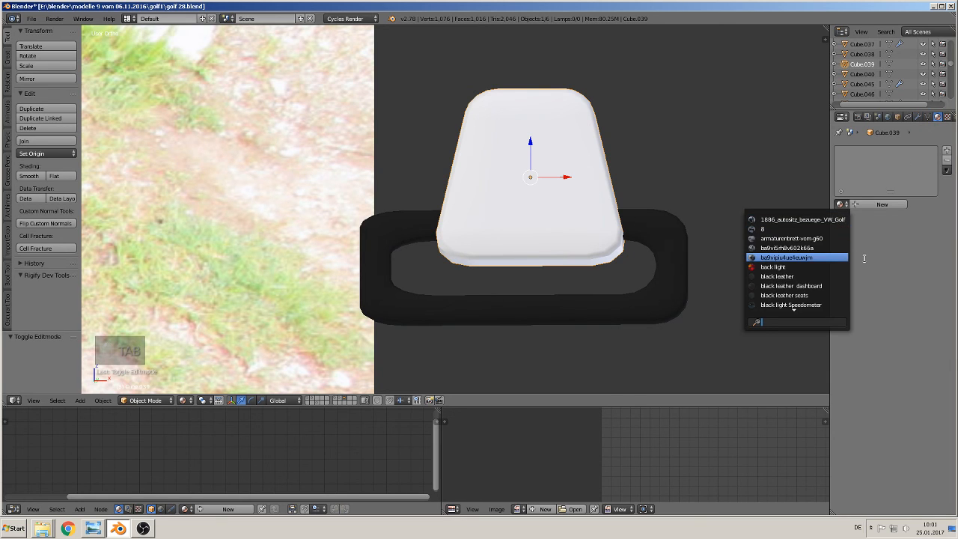
type("bl")
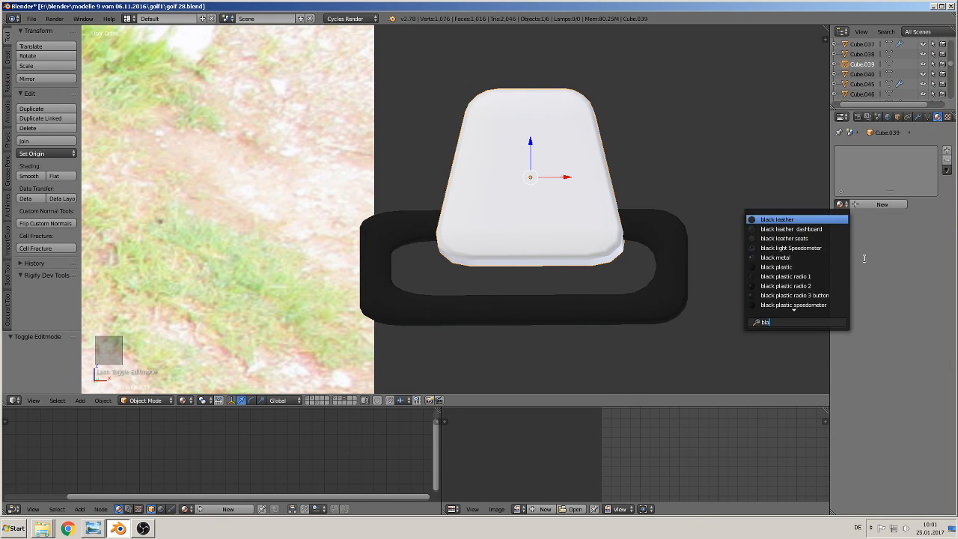
type("a")
left_click(778, 266)
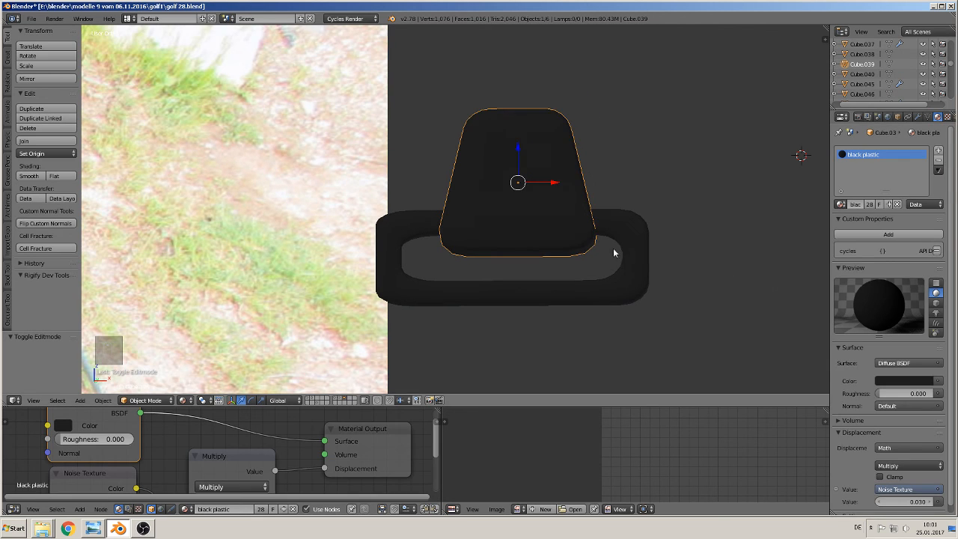
key("Tab")
key("Tab")
middle_click_drag(572, 277, 567, 284)
key("a")
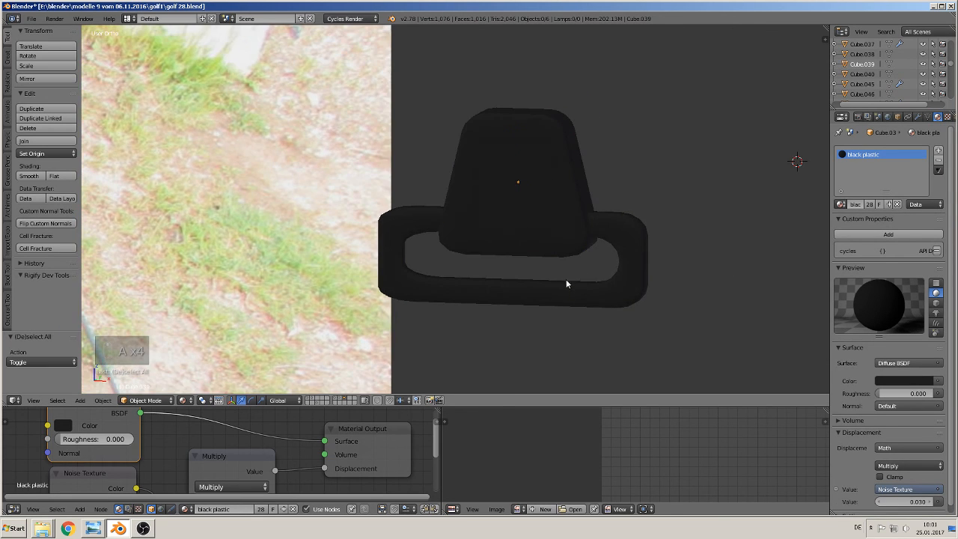
In front view, shift the tapered block -0.109 along X and join it with the slotted frame into one object.
key("KP_1")
right_click(544, 253)
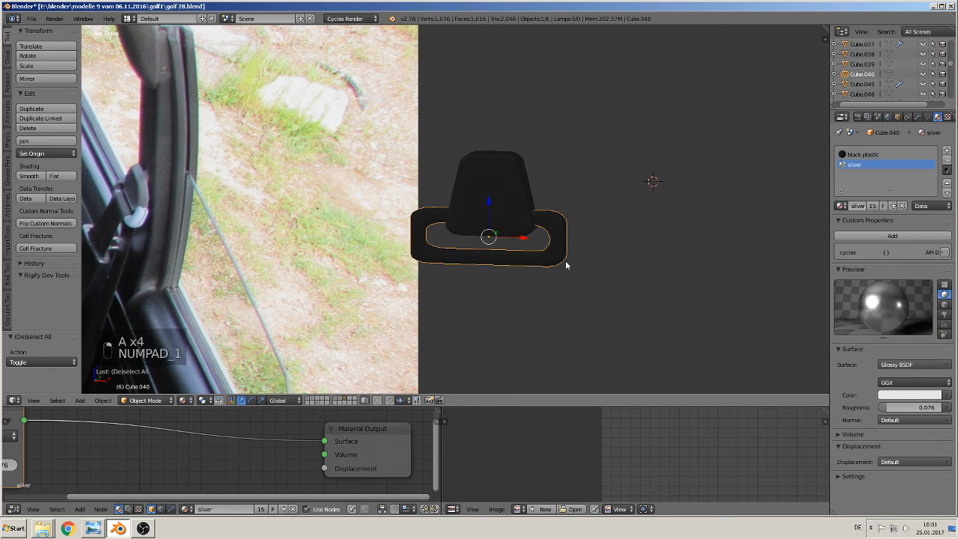
right_click(523, 199)
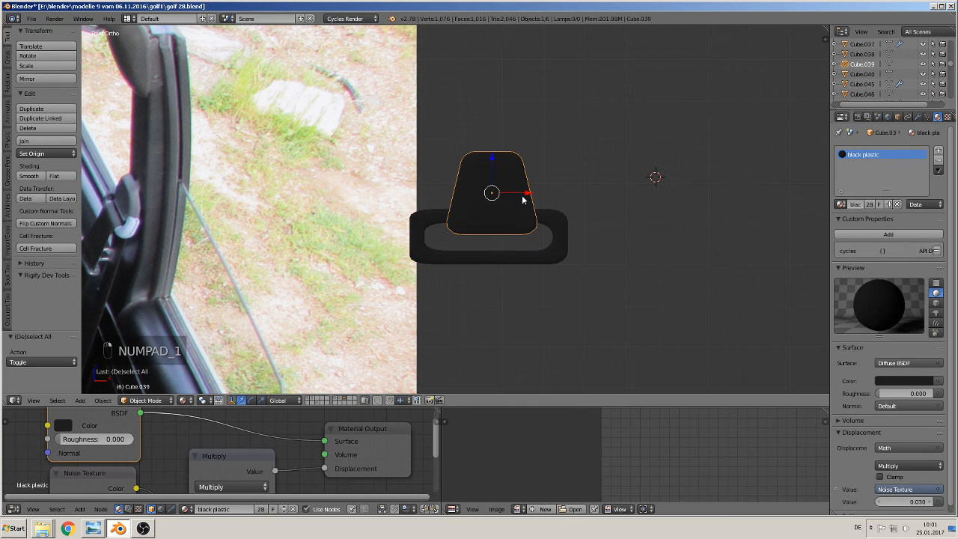
left_click_drag(523, 199, 517, 198)
right_click(543, 221, "shift")
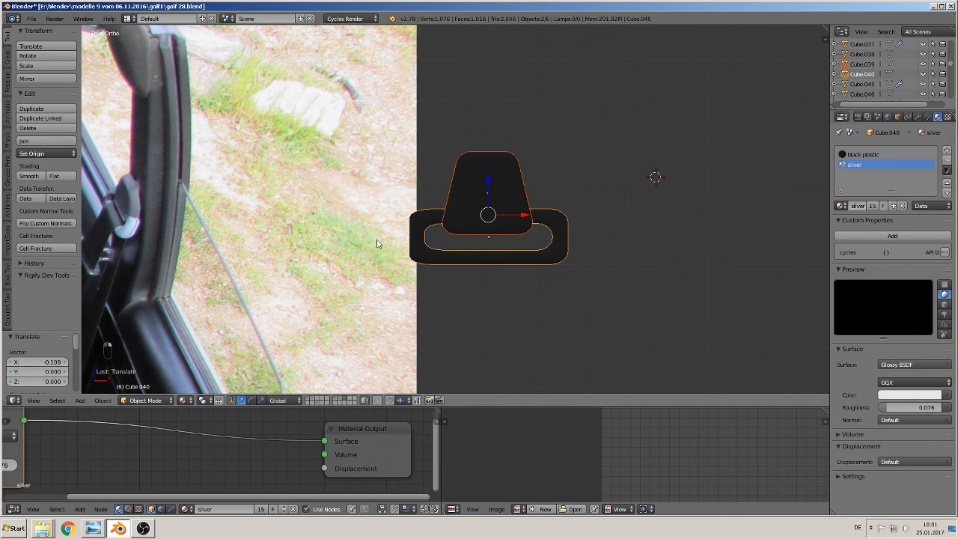
left_click(30, 141)
Assign the "silver" material to only the slotted frame's linked geometry within the joined belt guide and return to Object Mode.
scroll(536, 269, "down", 3)
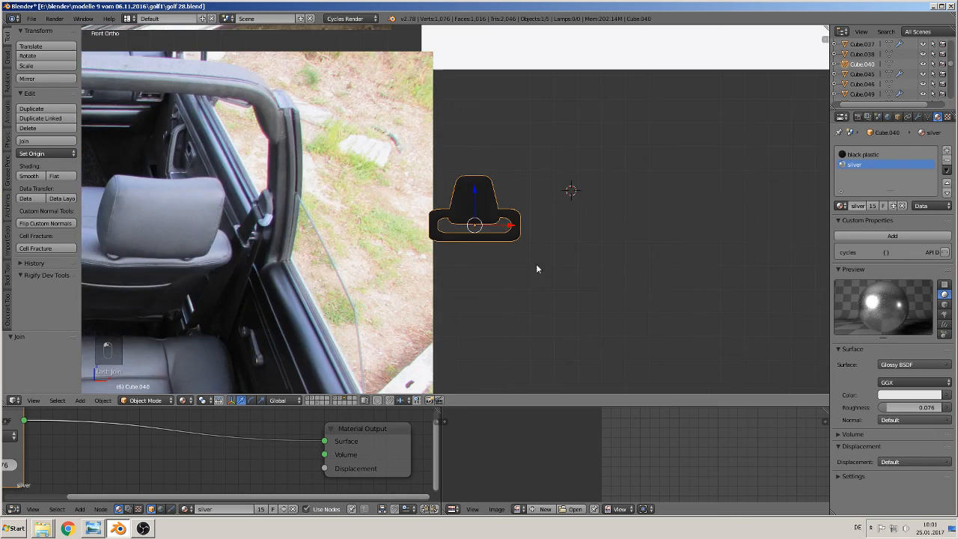
scroll(537, 268, "down", 4)
scroll(522, 262, "up", 4)
scroll(317, 277, "up", 2)
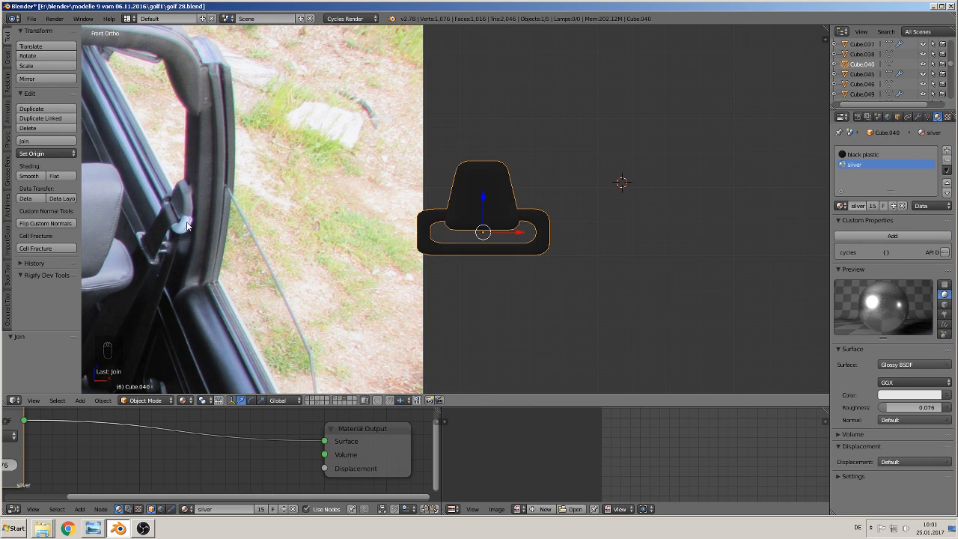
key("Tab")
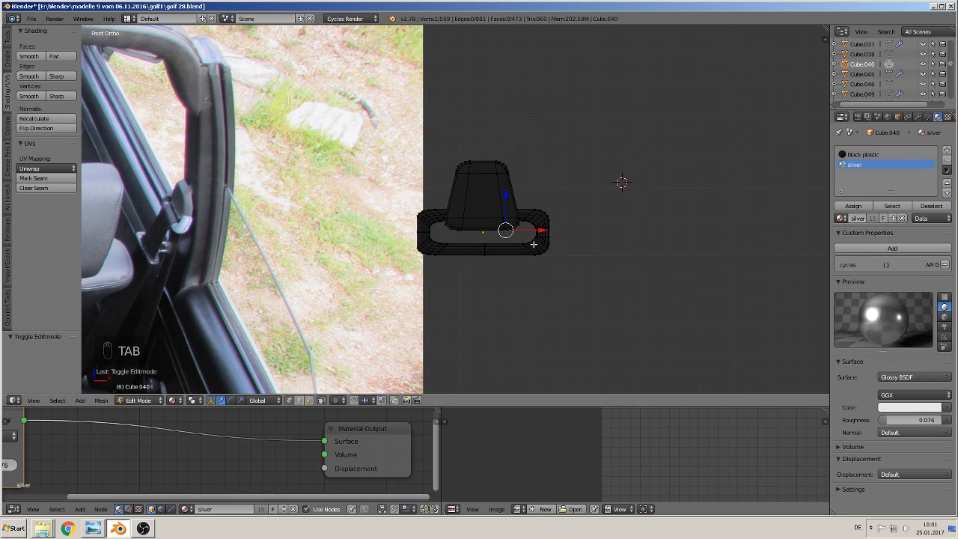
key("a")
key("a")
key("l")
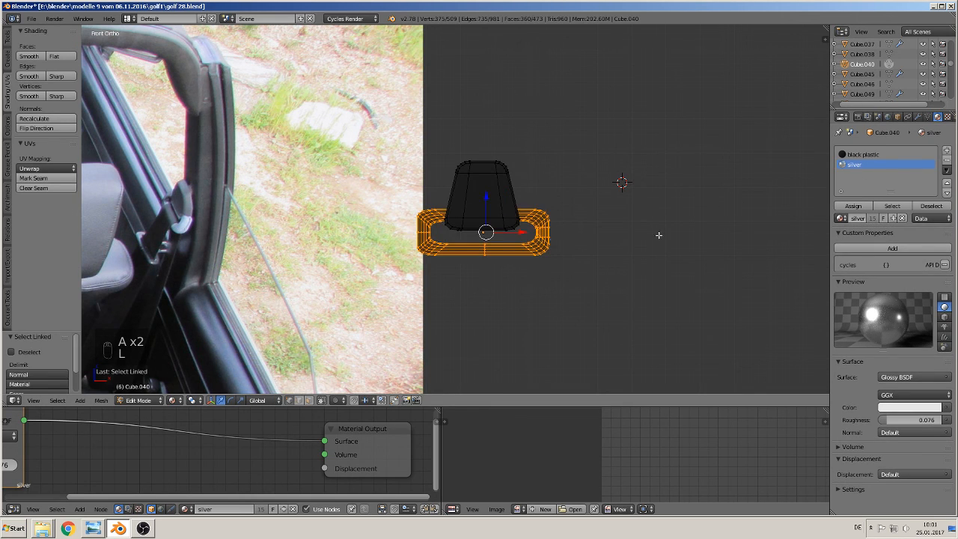
left_click(853, 205)
key("Tab")
Move the joined belt guide 33.545 along X so it sits below the modelled belt tongue.
scroll(529, 247, "down", 8)
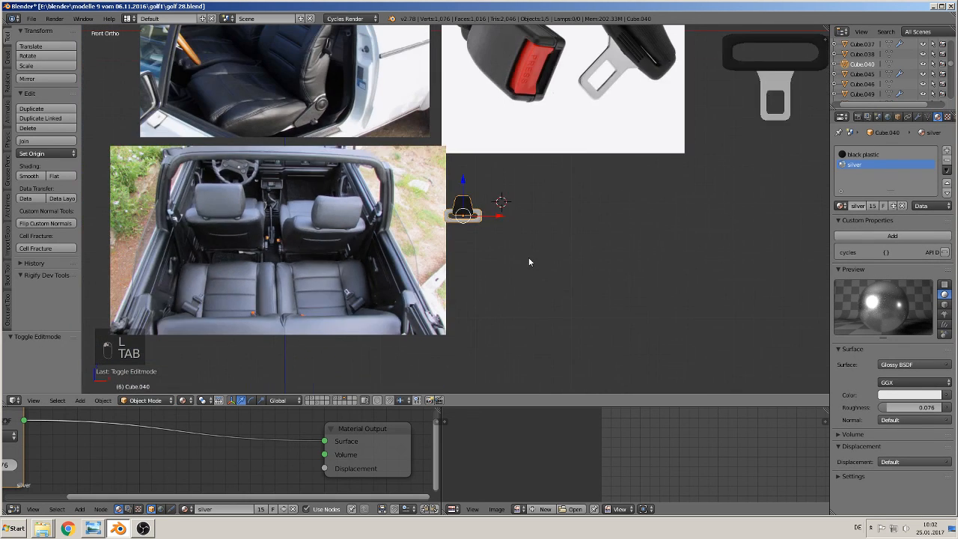
key("g")
key("x")
left_click(719, 211)
Scale the belt guide uniformly by 2.360, then by 1.067 and 0.871, to match it to the belt tongue.
key("s")
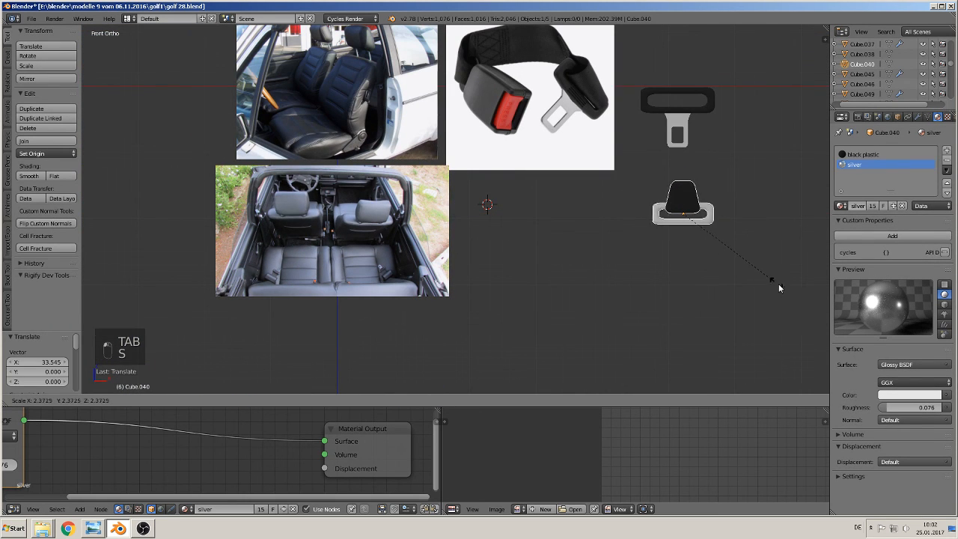
left_click(774, 283)
key("s")
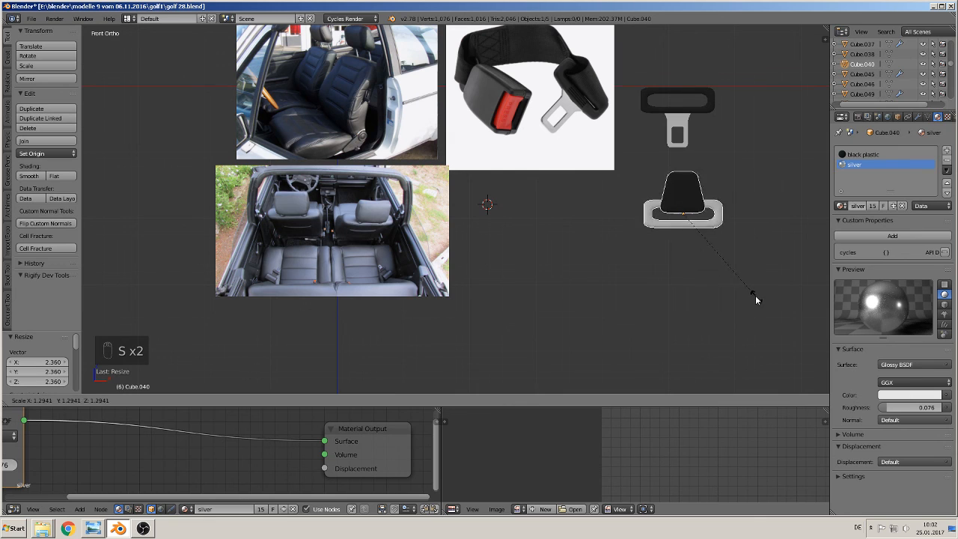
left_click(706, 286)
scroll(706, 286, "up", 1)
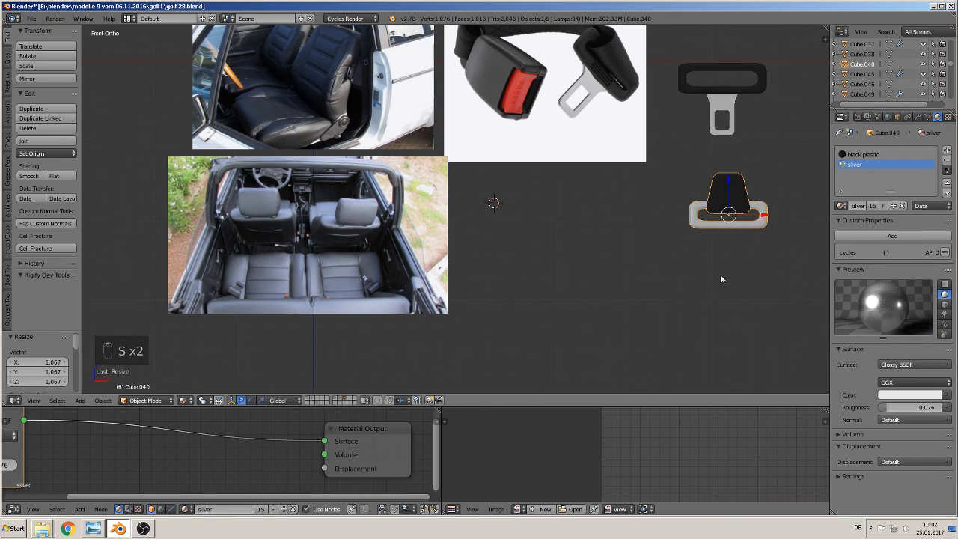
key("s")
left_click(705, 266)
Scale the belt tongue uniformly by 0.598 and move it 0.877 along X and -25.071 along Z, below the belt guide.
right_click(724, 109)
key("s")
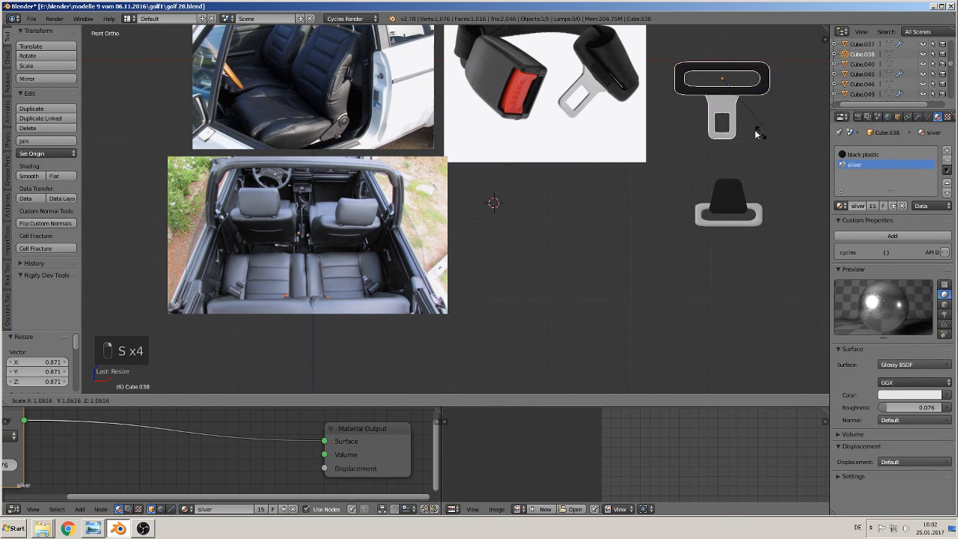
left_click(734, 116)
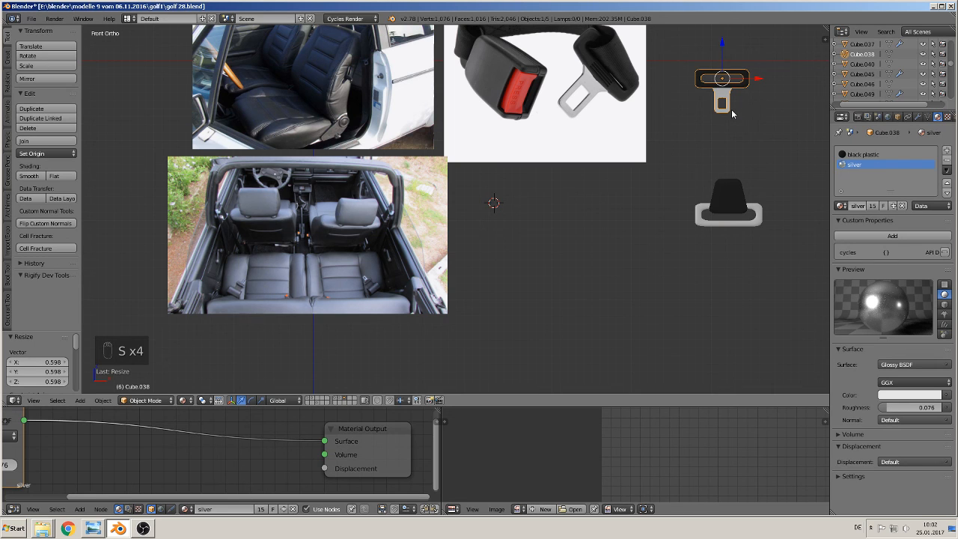
key("g")
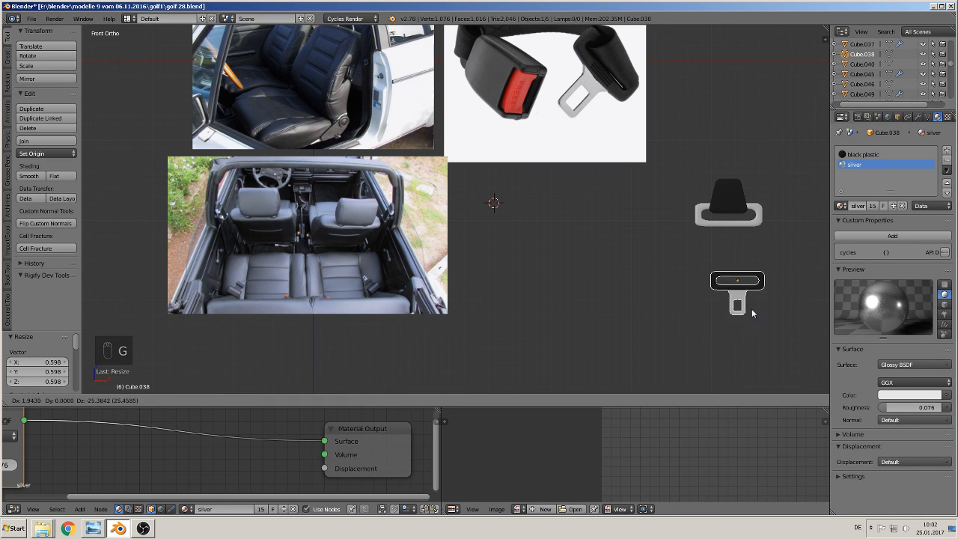
left_click(742, 313)
Scale the belt tongue uniformly by 1.223 to match the belt guide's width and deselect everything.
key("d")
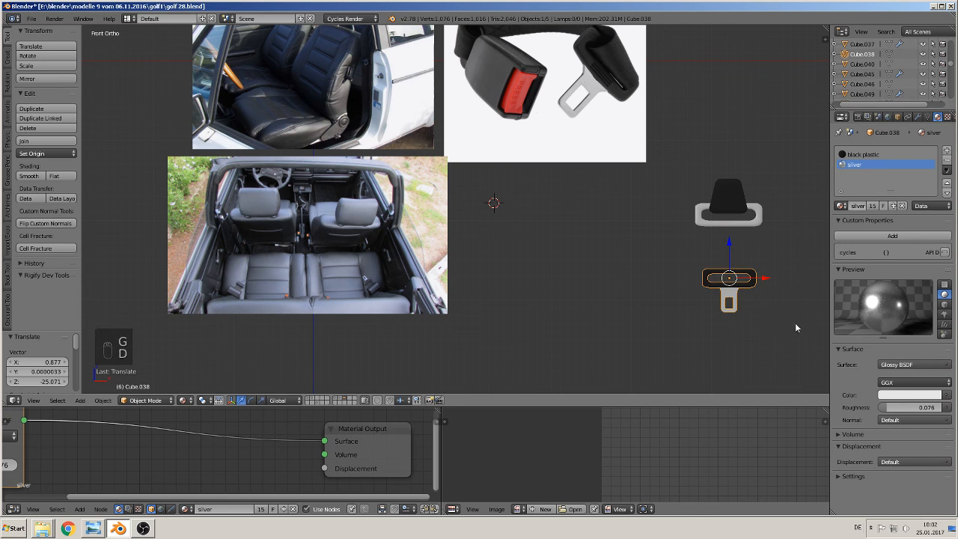
key("s")
left_click(791, 334)
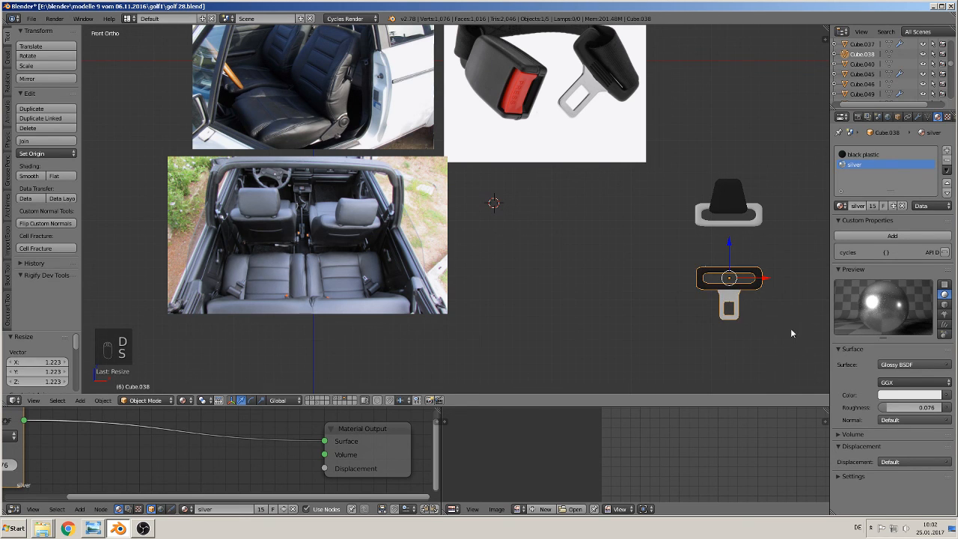
scroll(786, 331, "down", 1)
middle_click_drag(594, 279, 631, 267, "shift")
key("a")
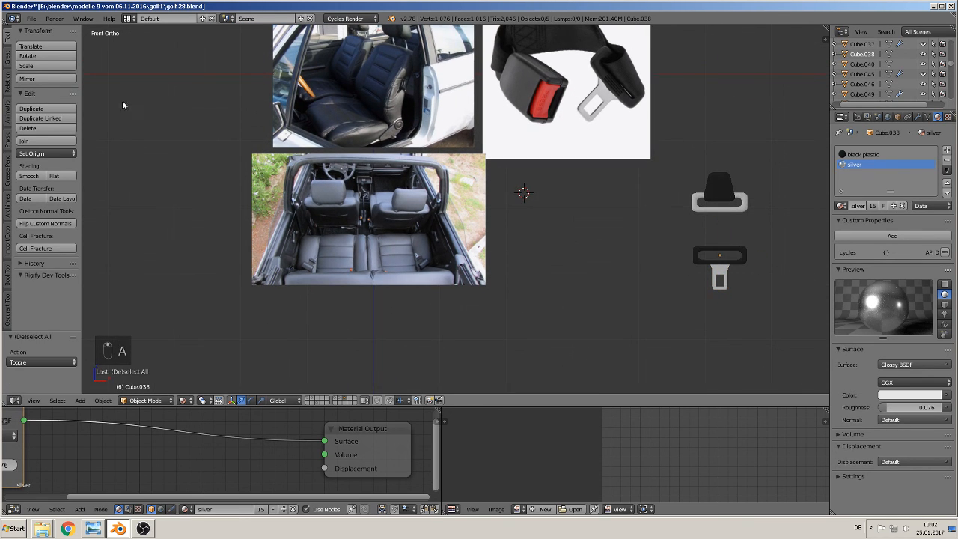
Examine the cabin reference photo and save the file golf 28.blend.
scroll(368, 187, "up", 5)
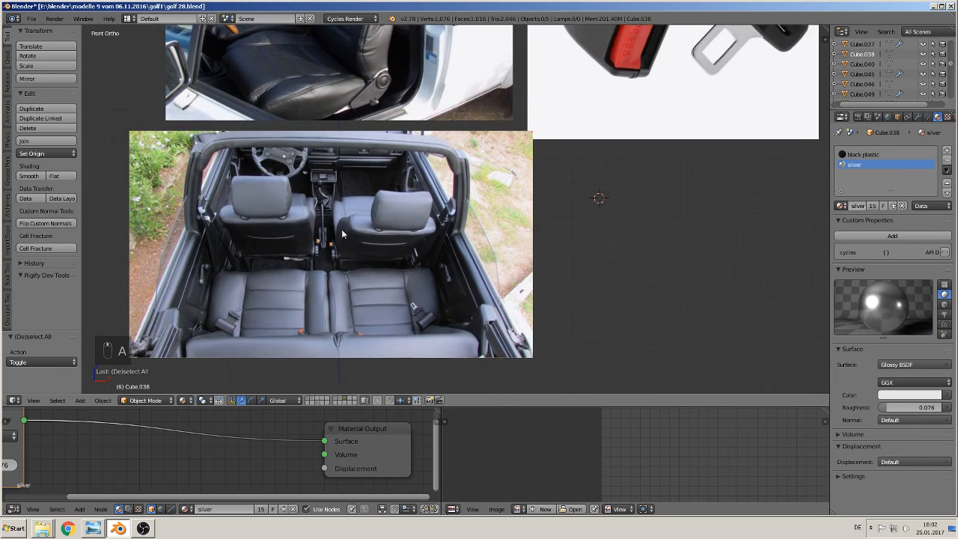
scroll(382, 241, "up", 1)
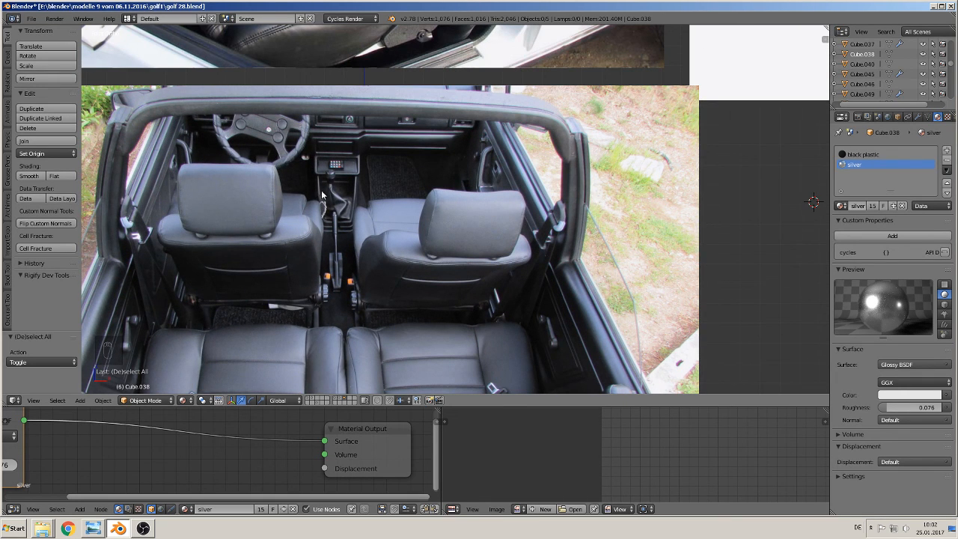
left_click(32, 19)
left_click(45, 96)
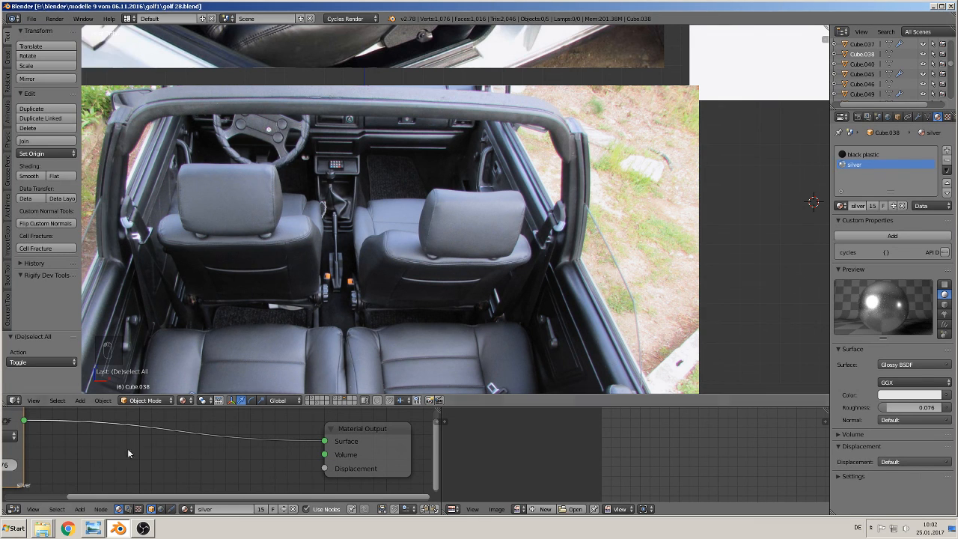